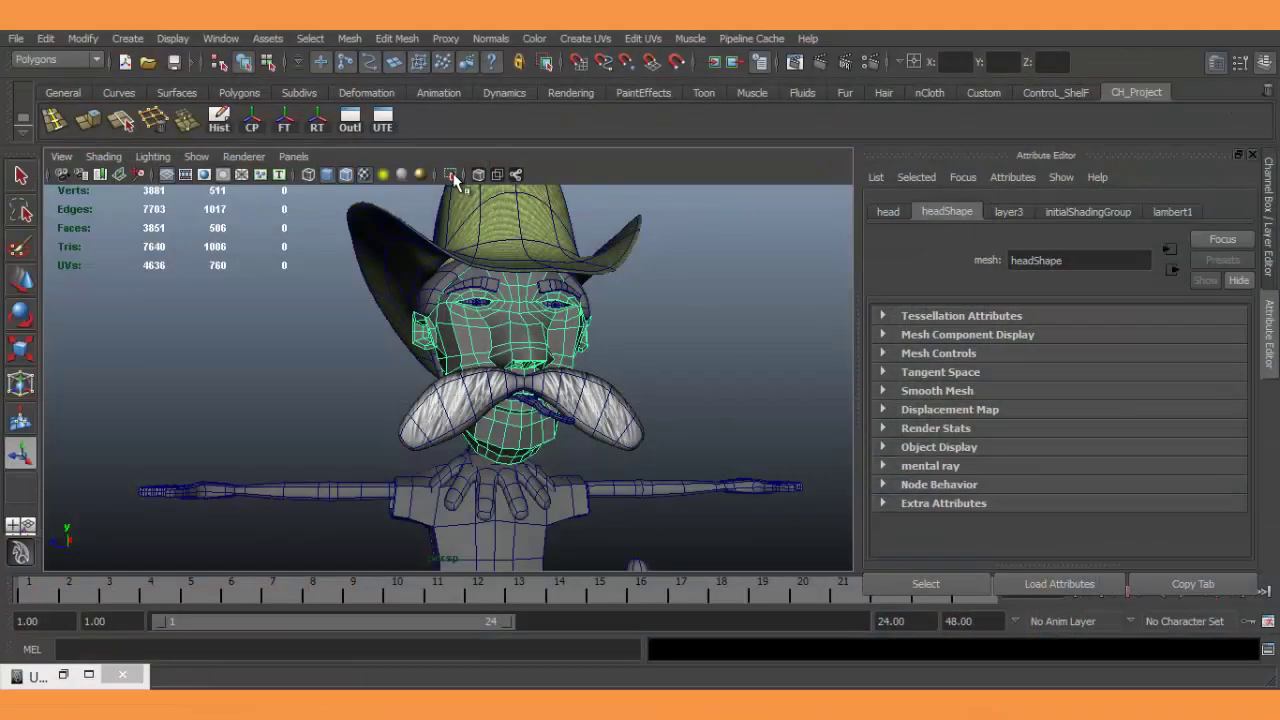
Isolate the head mesh and display it in smooth preview.
{"action": "left_click", "coordinate": [453, 176]}
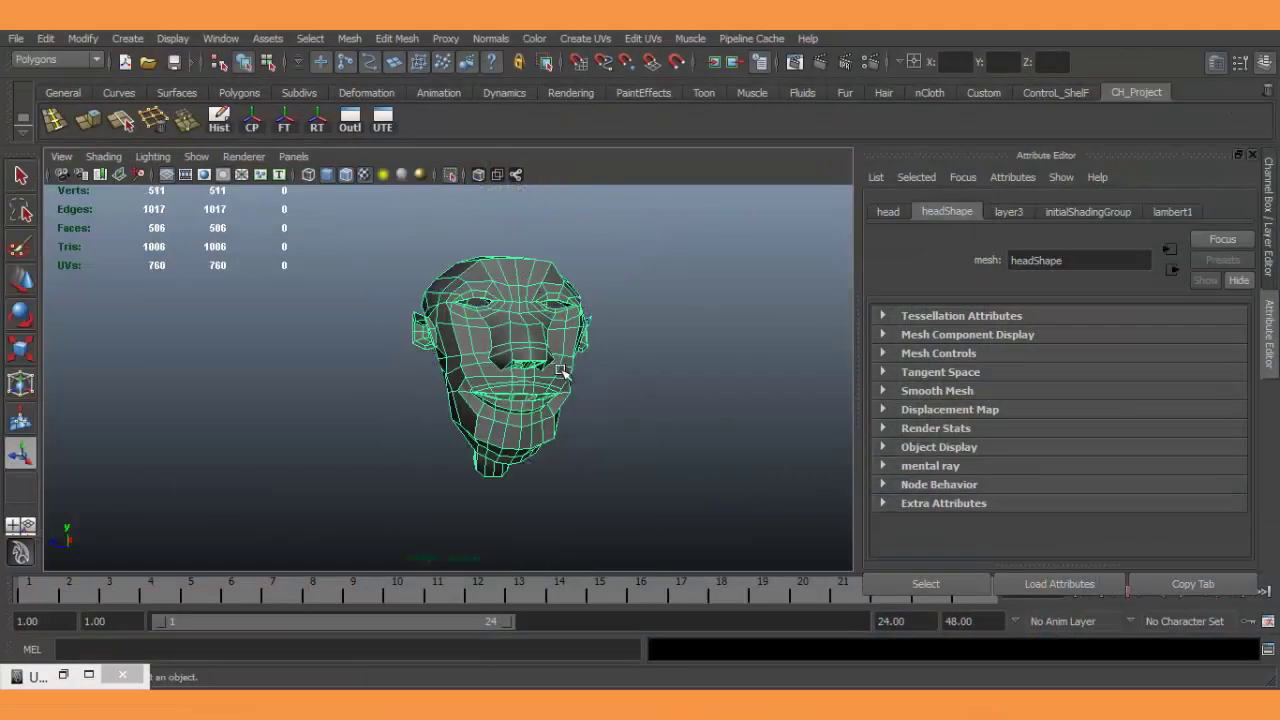
{"action": "left_click_drag", "start_coordinate": [562, 372], "coordinate": [465, 377], "text": "alt"}
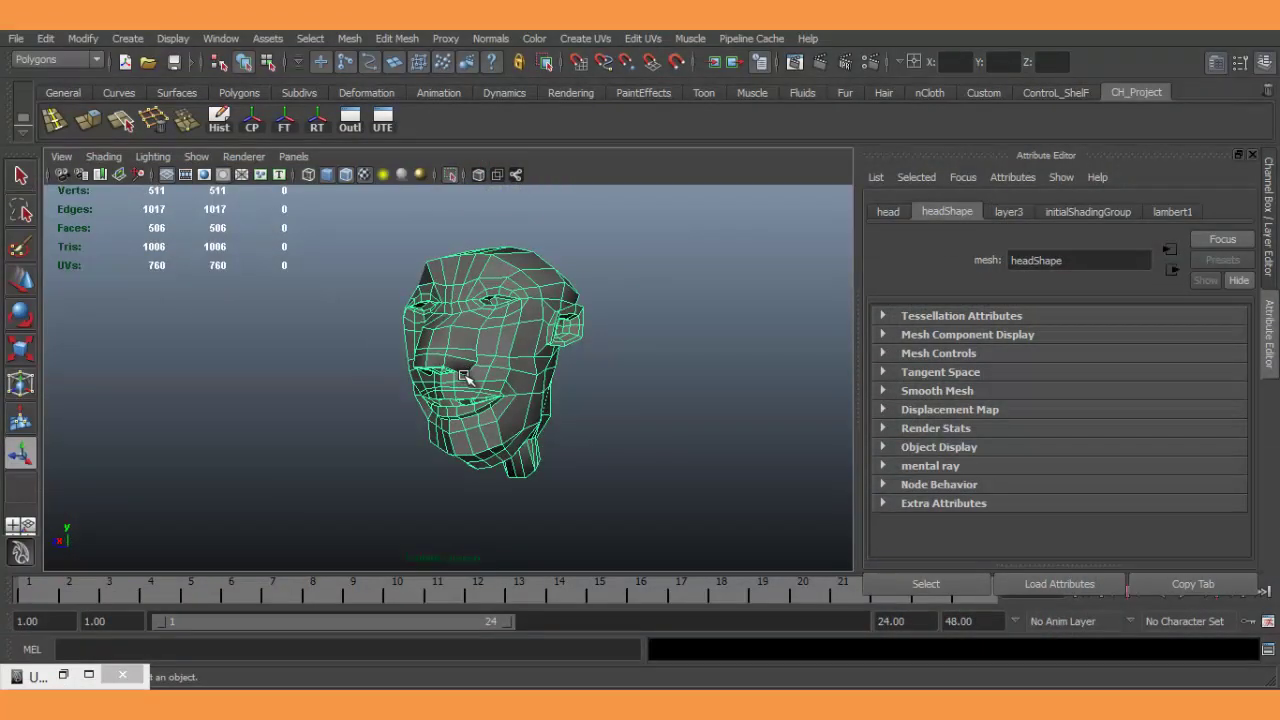
{"action": "key", "text": "3"}
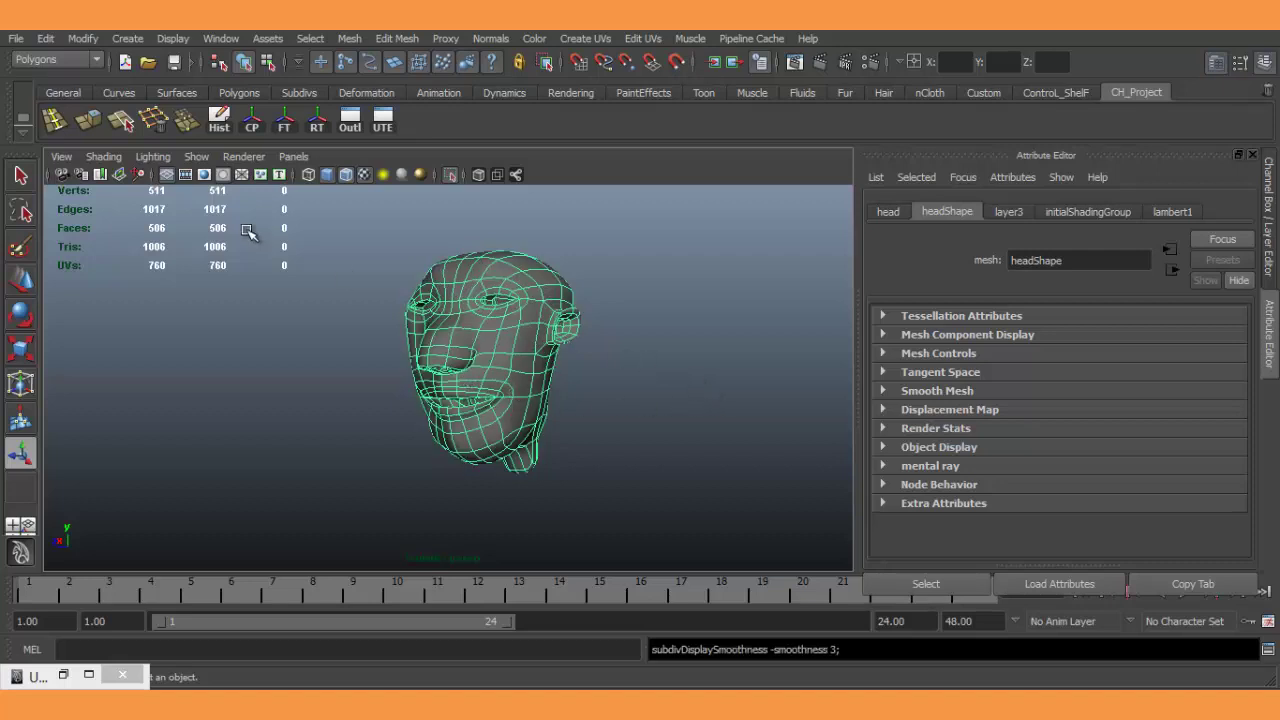
Freeze the head's transforms, show the Channel Box, and open the UV Texture Editor.
{"action": "left_click", "coordinate": [219, 125]}
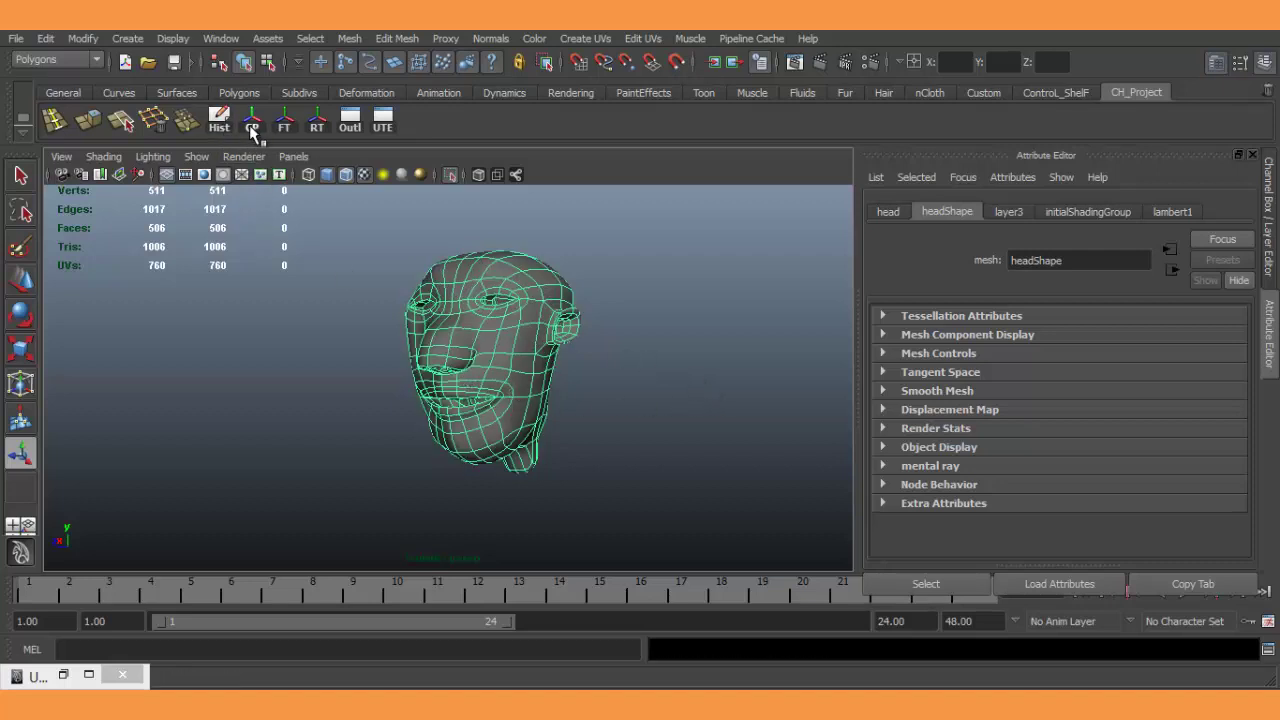
{"action": "left_click", "coordinate": [284, 127]}
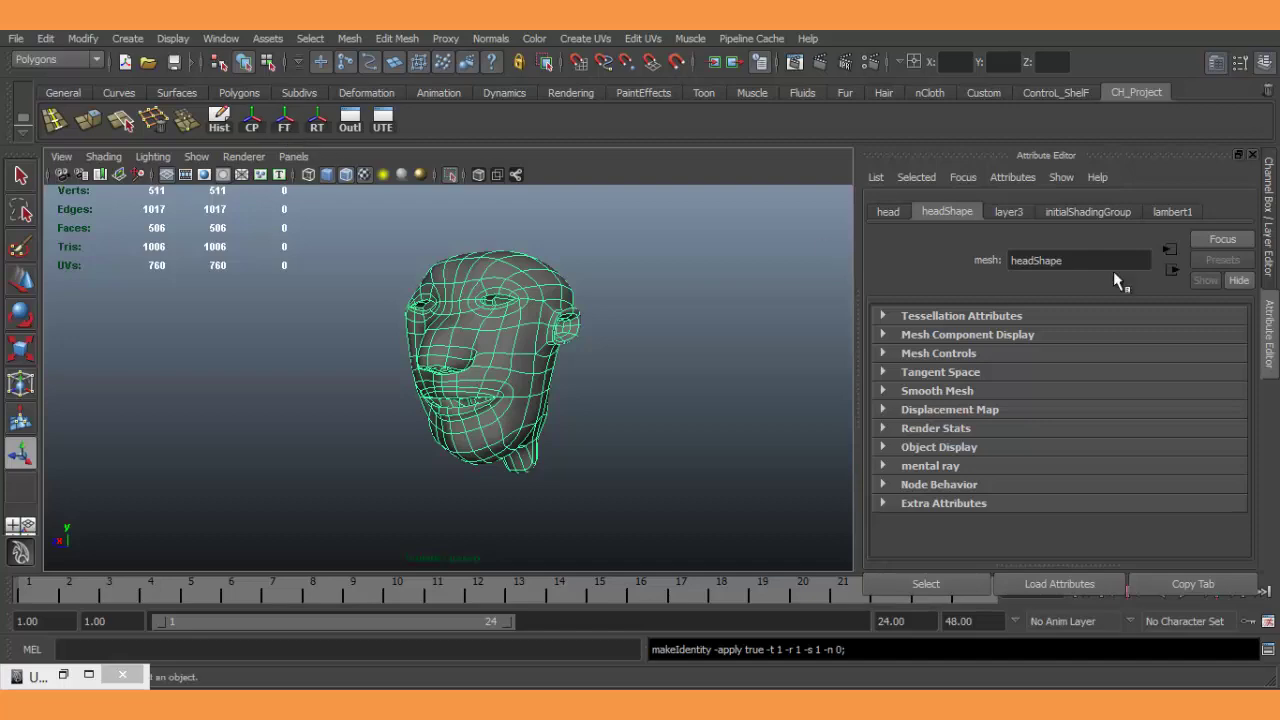
{"action": "left_click", "coordinate": [1265, 265]}
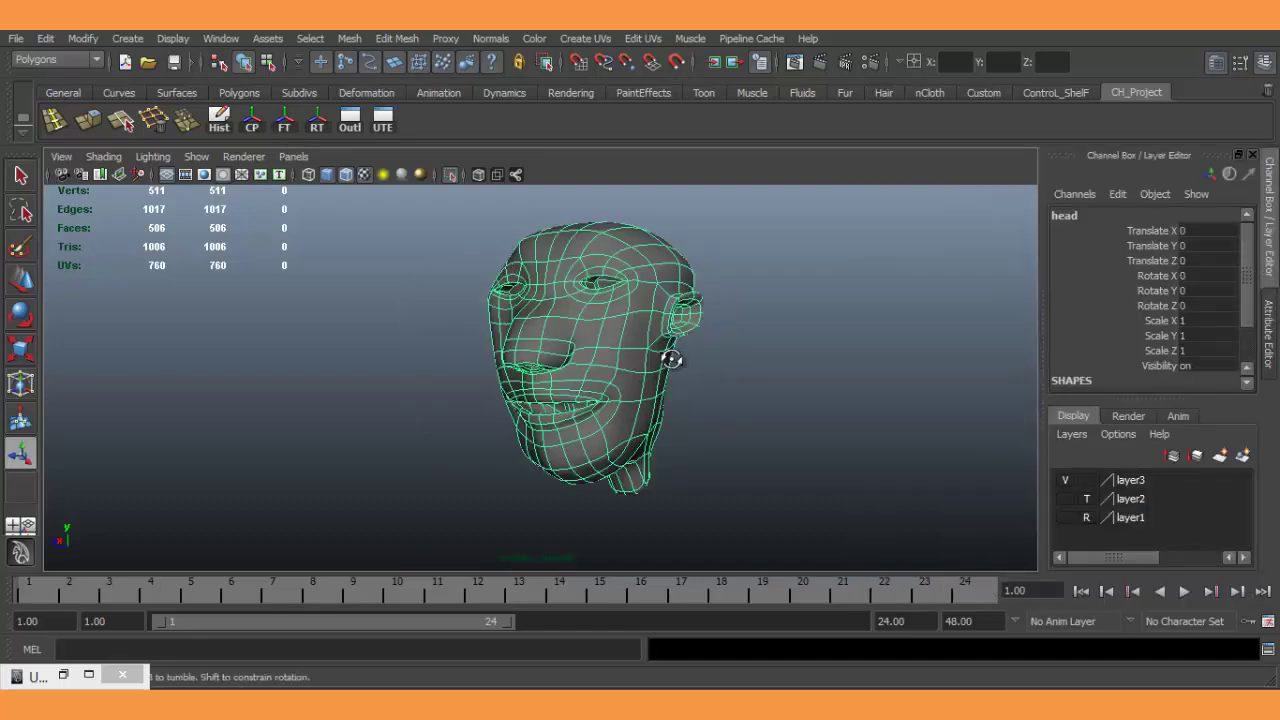
{"action": "left_click_drag", "start_coordinate": [671, 357], "coordinate": [726, 357], "text": "alt"}
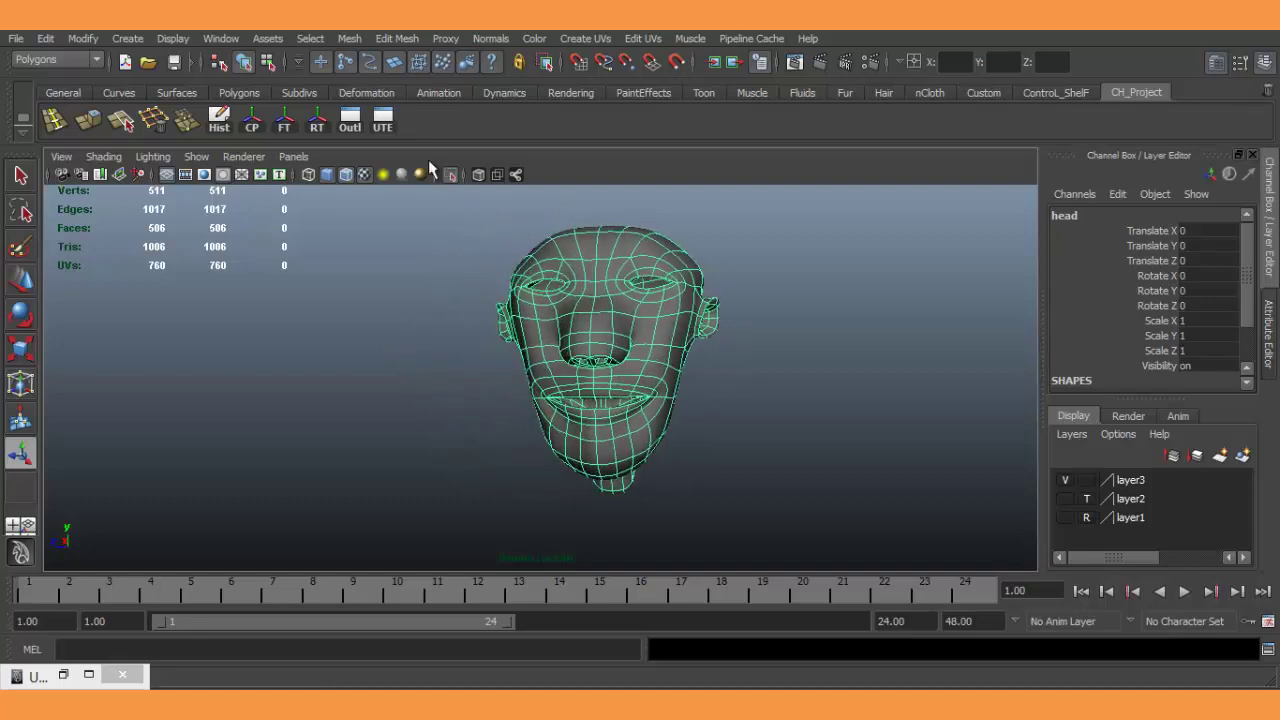
{"action": "left_click", "coordinate": [387, 125]}
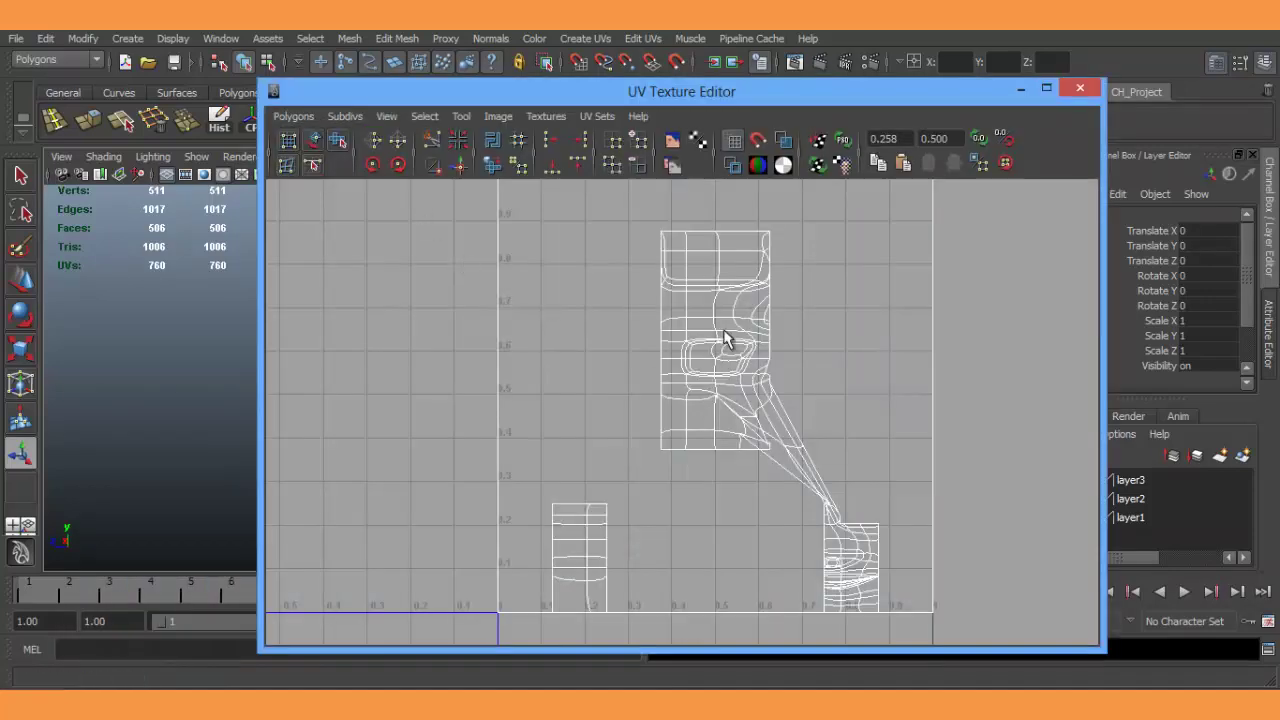
Move the UV Texture Editor left and down, zoom out its view, and orbit to face the head.
{"action": "left_click_drag", "start_coordinate": [883, 94], "coordinate": [585, 93]}
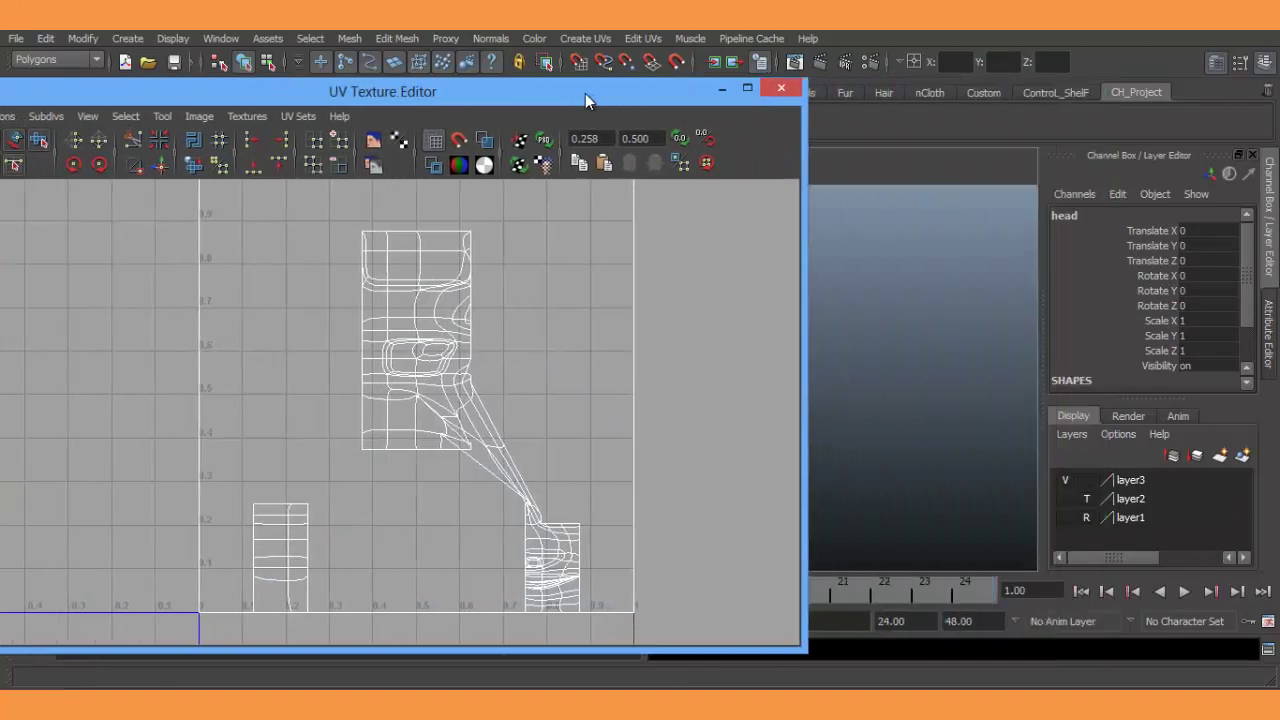
{"action": "scroll", "coordinate": [458, 395], "scroll_direction": "down", "scroll_amount": 2}
{"action": "scroll", "coordinate": [458, 395], "scroll_direction": "down", "scroll_amount": 1}
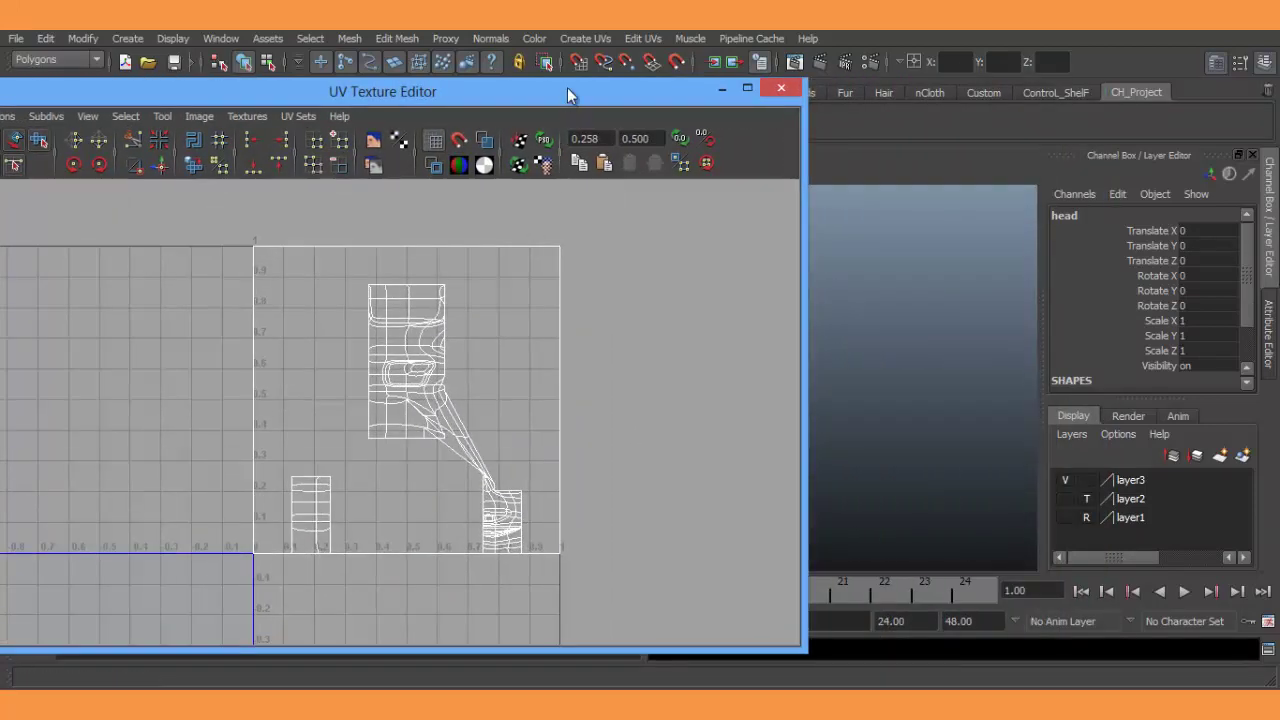
{"action": "left_click_drag", "start_coordinate": [567, 88], "coordinate": [581, 426]}
{"action": "mouse_move", "coordinate": [644, 345]}
{"action": "left_mouse_down", "text": "alt"}
{"action": "mouse_move", "coordinate": [651, 317]}
{"action": "mouse_move", "coordinate": [627, 327]}
{"action": "left_mouse_up", "text": "alt"}
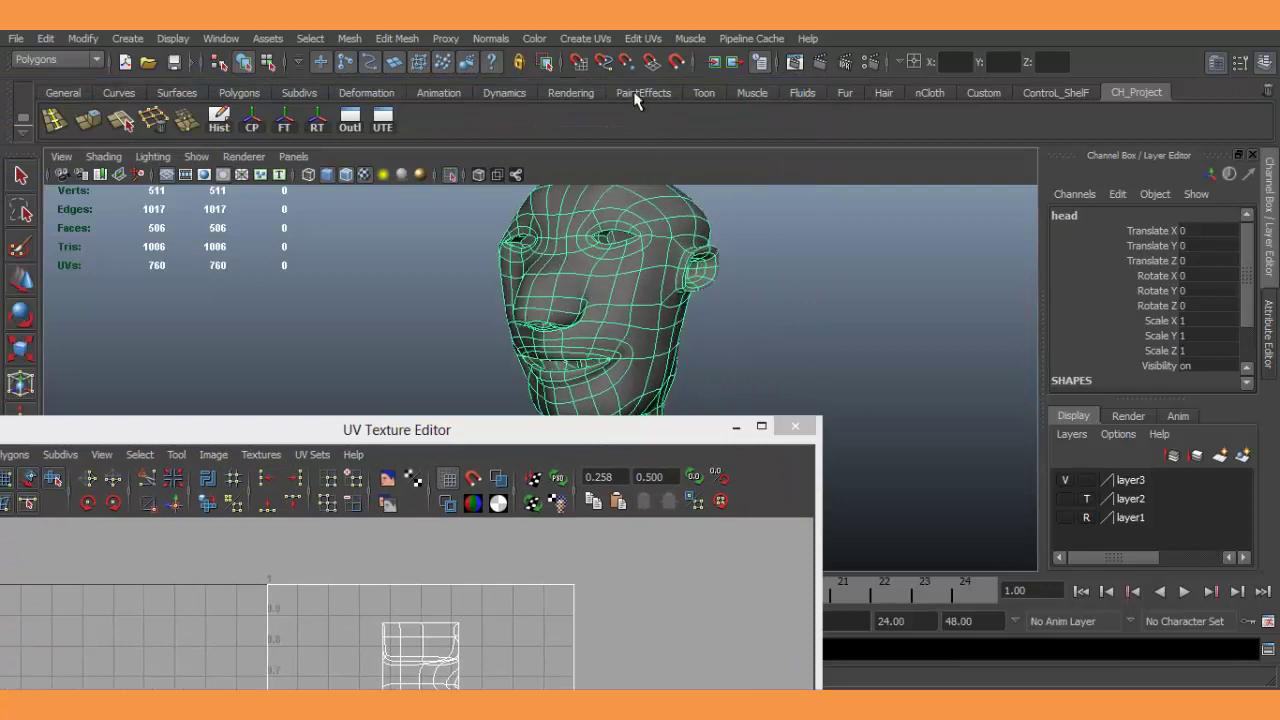
Apply Create UVs > Planar Mapping to the head and orbit to inspect the projection.
{"action": "left_click", "coordinate": [631, 42]}
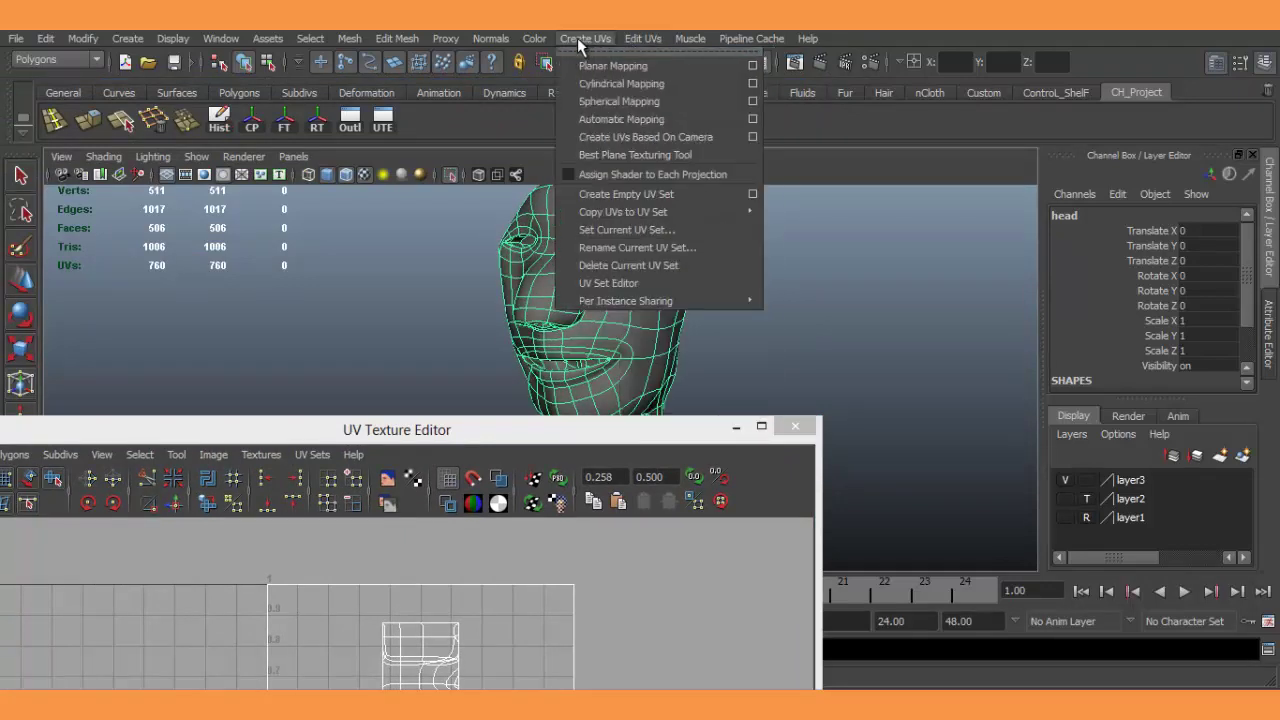
{"action": "left_click", "coordinate": [641, 72]}
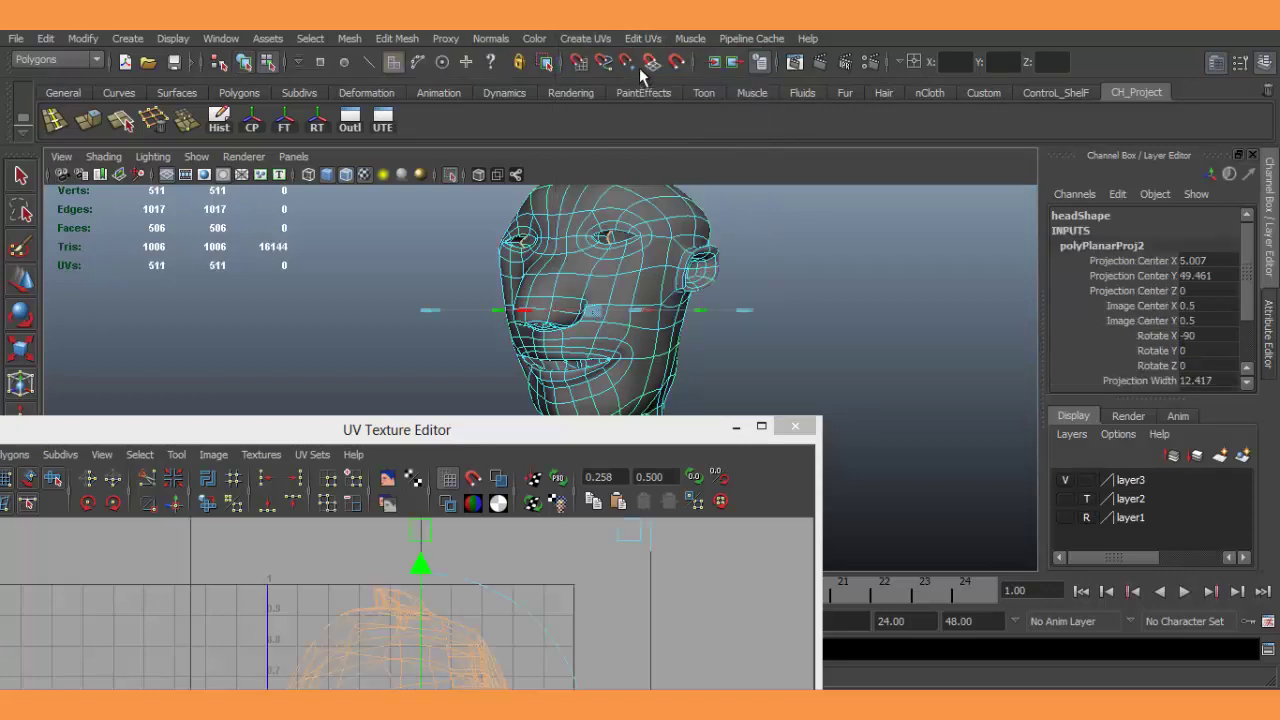
{"action": "mouse_move", "coordinate": [745, 308]}
{"action": "left_mouse_down", "text": "alt"}
{"action": "mouse_move", "coordinate": [751, 365]}
{"action": "mouse_move", "coordinate": [630, 430]}
{"action": "mouse_move", "coordinate": [610, 550]}
{"action": "left_mouse_up", "text": "alt"}
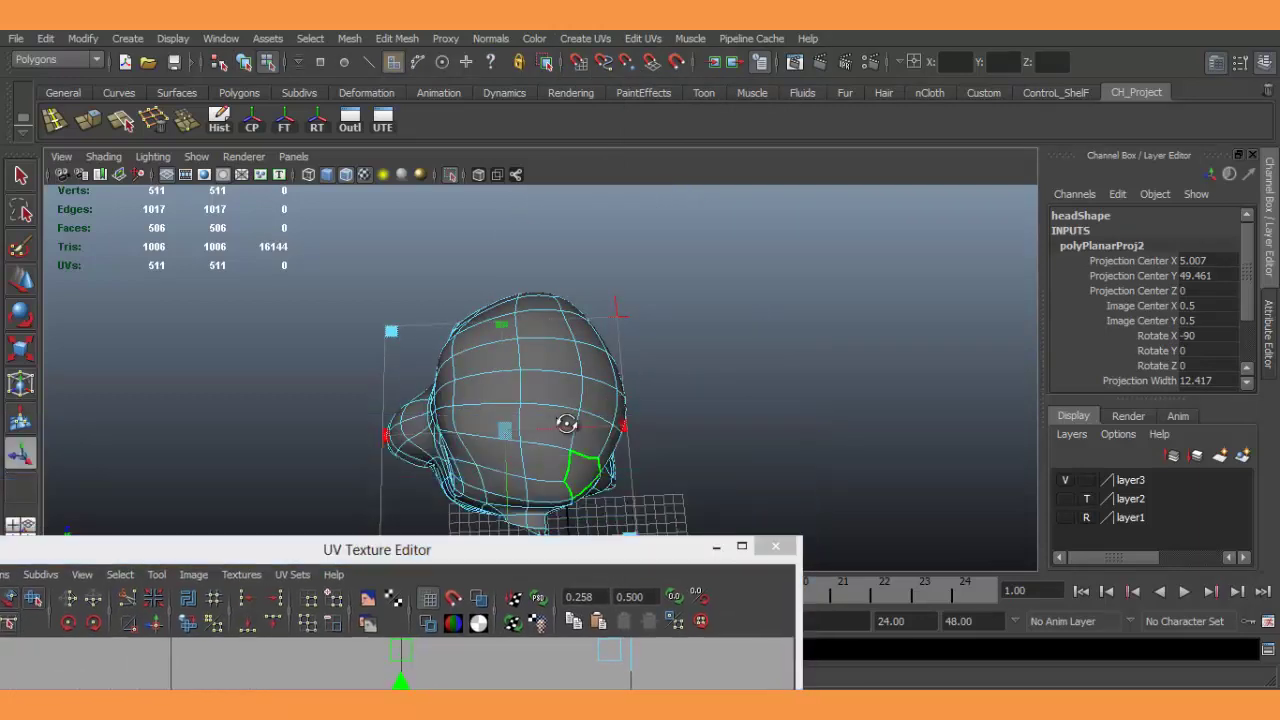
{"action": "left_click_drag", "start_coordinate": [600, 430], "coordinate": [638, 316], "text": "alt"}
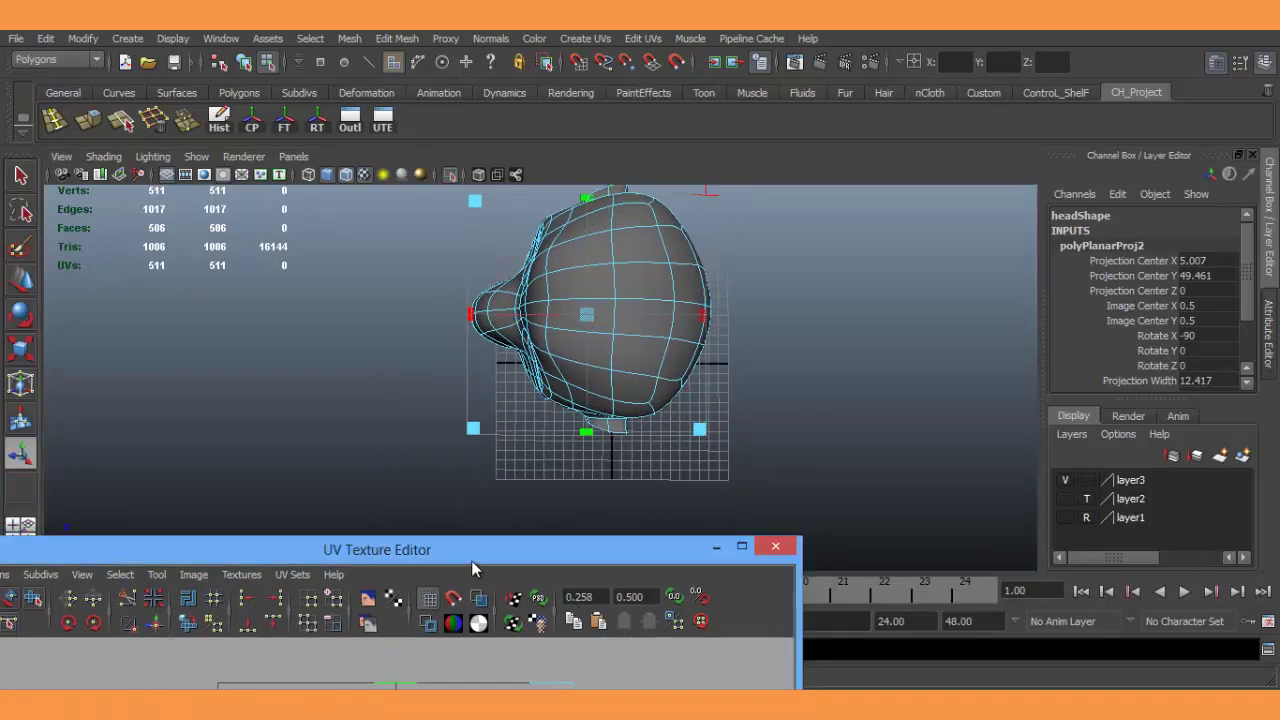
Reposition the UV editor to show the new layout, then reselect the head in object mode.
{"action": "mouse_move", "coordinate": [467, 549]}
{"action": "left_mouse_down"}
{"action": "mouse_move", "coordinate": [489, 331]}
{"action": "mouse_move", "coordinate": [469, 240]}
{"action": "left_mouse_up"}
{"action": "scroll", "coordinate": [457, 466], "scroll_direction": "down", "scroll_amount": 2}
{"action": "scroll", "coordinate": [457, 466], "scroll_direction": "down", "scroll_amount": 1}
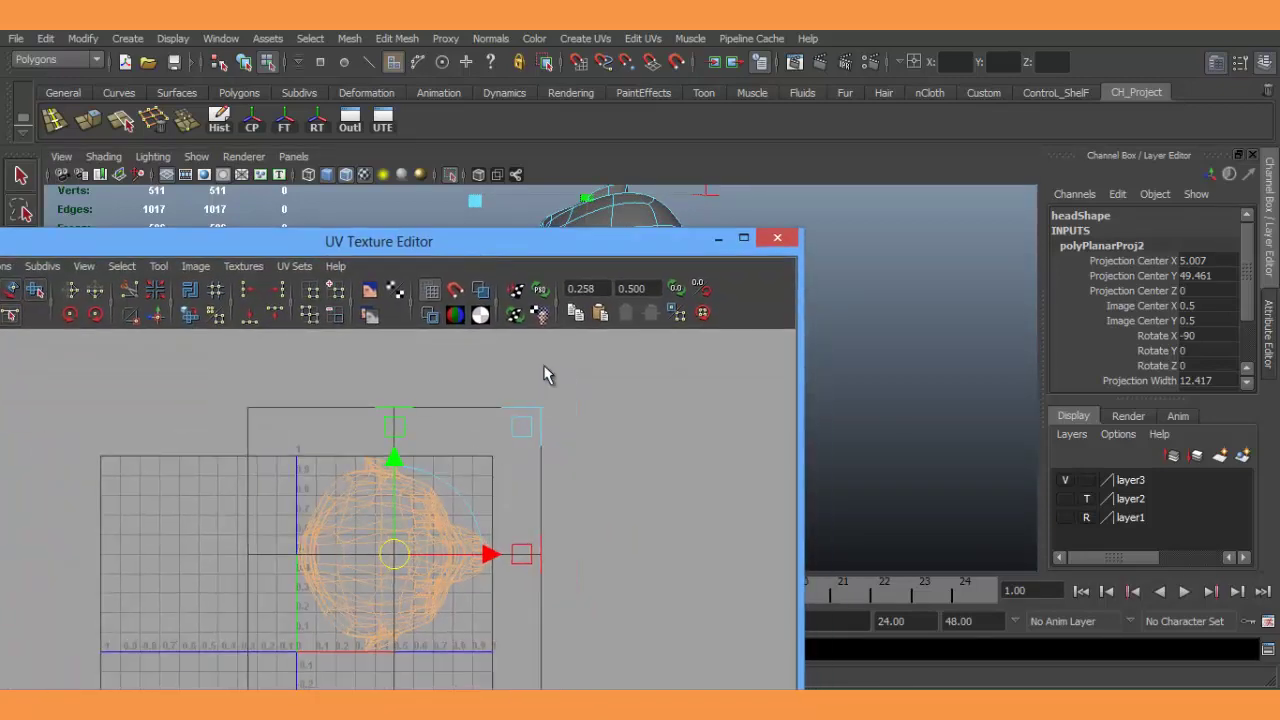
{"action": "mouse_move", "coordinate": [585, 254]}
{"action": "left_mouse_down"}
{"action": "mouse_move", "coordinate": [556, 338]}
{"action": "mouse_move", "coordinate": [563, 464]}
{"action": "left_mouse_up"}
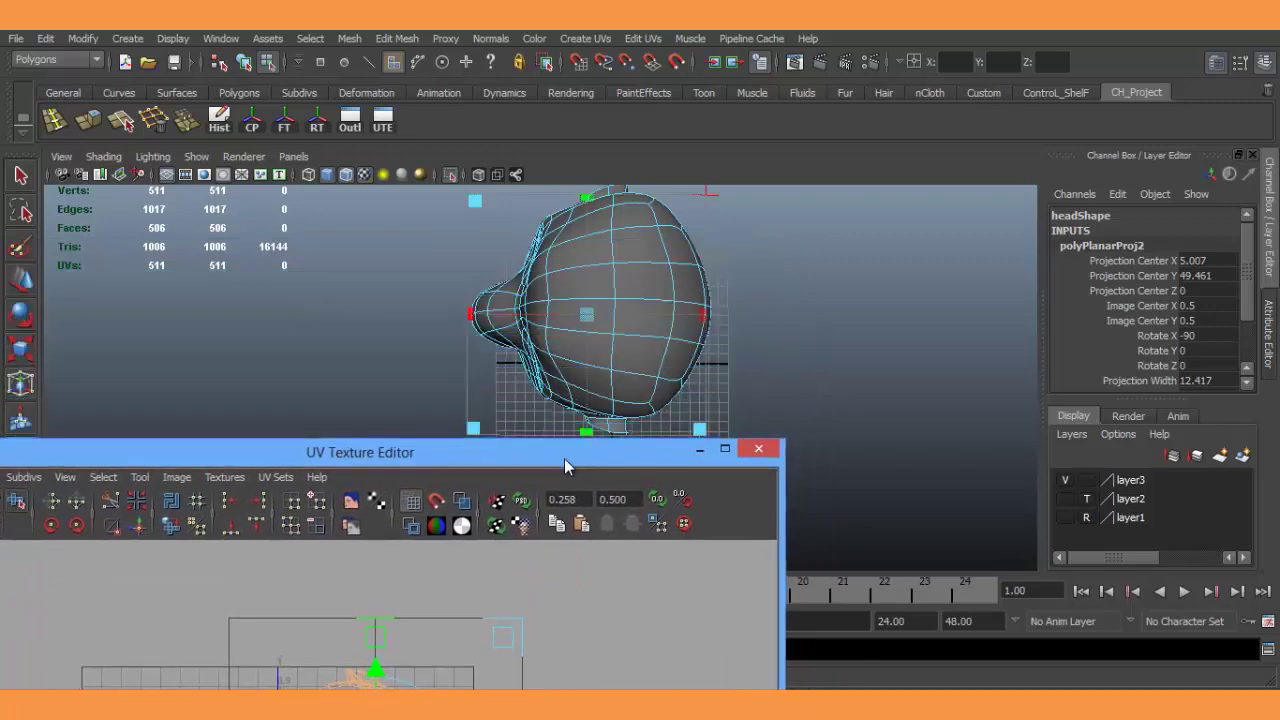
{"action": "left_click_drag", "start_coordinate": [590, 412], "coordinate": [660, 302], "text": "alt"}
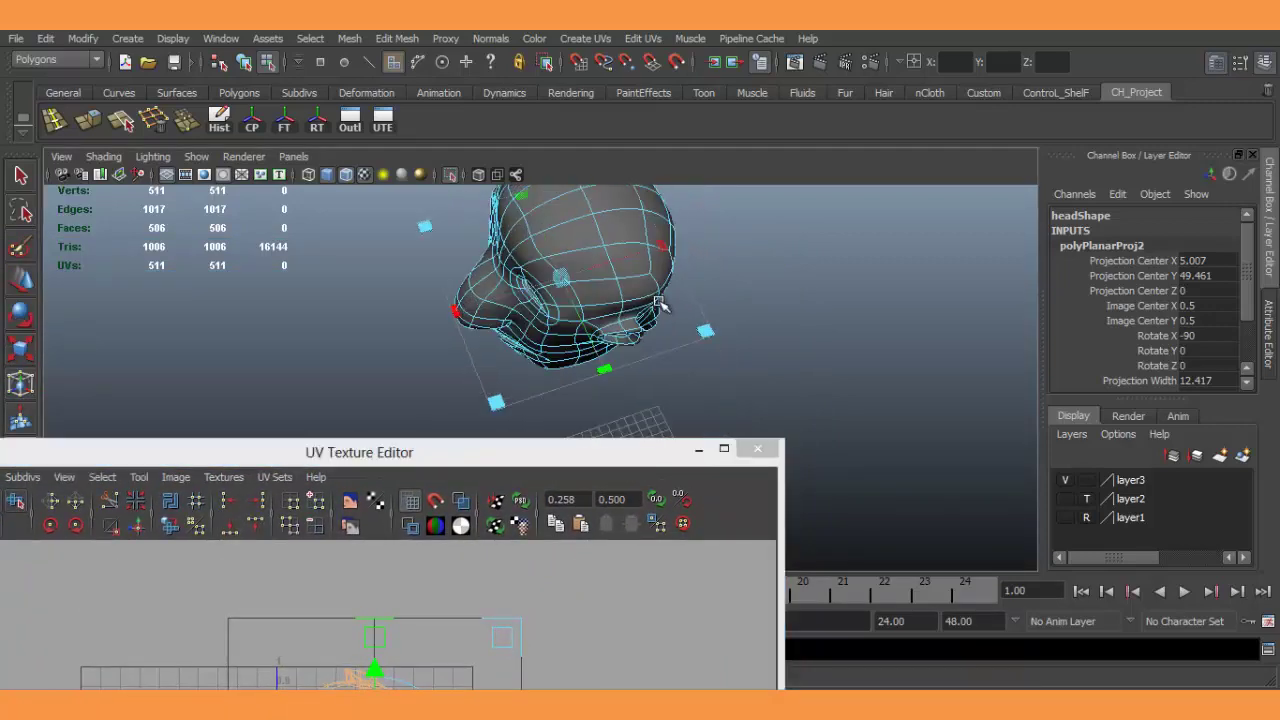
{"action": "mouse_move", "coordinate": [594, 336]}
{"action": "left_mouse_down", "text": "alt"}
{"action": "mouse_move", "coordinate": [582, 296]}
{"action": "mouse_move", "coordinate": [590, 323]}
{"action": "left_mouse_up", "text": "alt"}
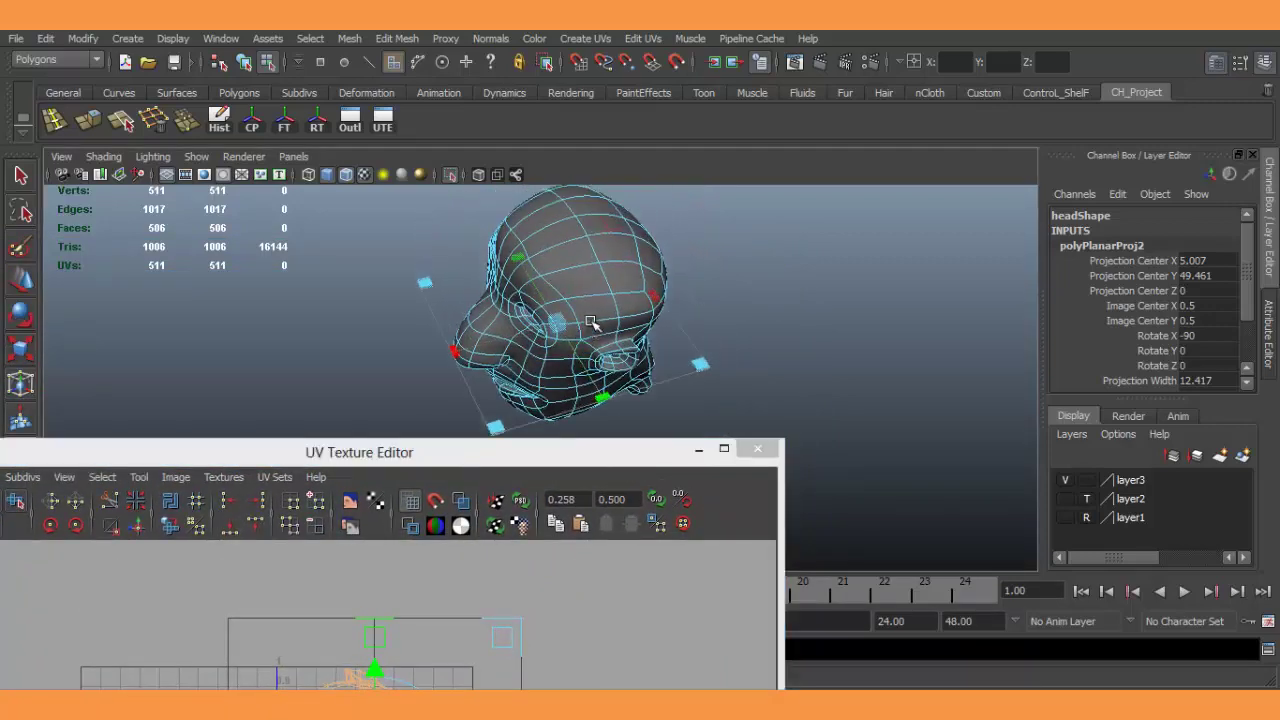
{"action": "mouse_move", "coordinate": [598, 265]}
{"action": "right_mouse_down"}
{"action": "mouse_move", "coordinate": [620, 257]}
{"action": "mouse_move", "coordinate": [613, 538]}
{"action": "right_mouse_up"}
{"action": "left_click", "coordinate": [600, 262]}
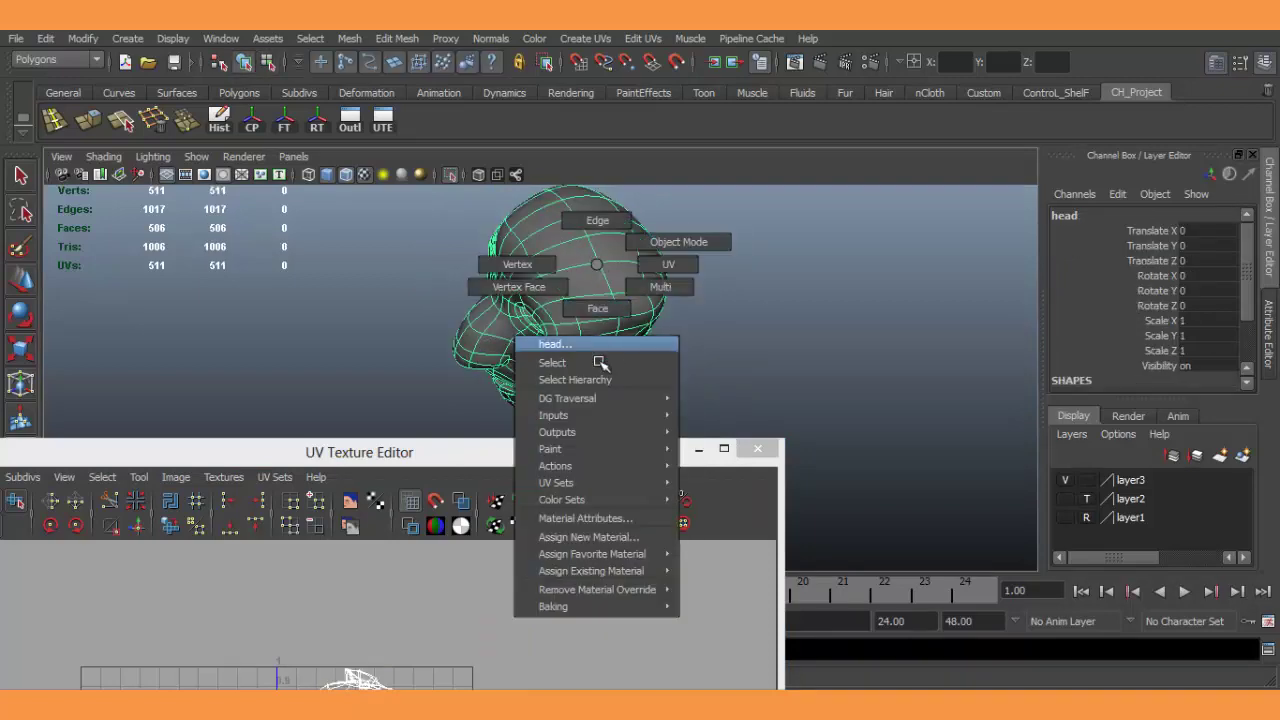
Assign a new Lambert material to the head and bring up lambert5's attributes.
{"action": "left_click", "coordinate": [613, 538]}
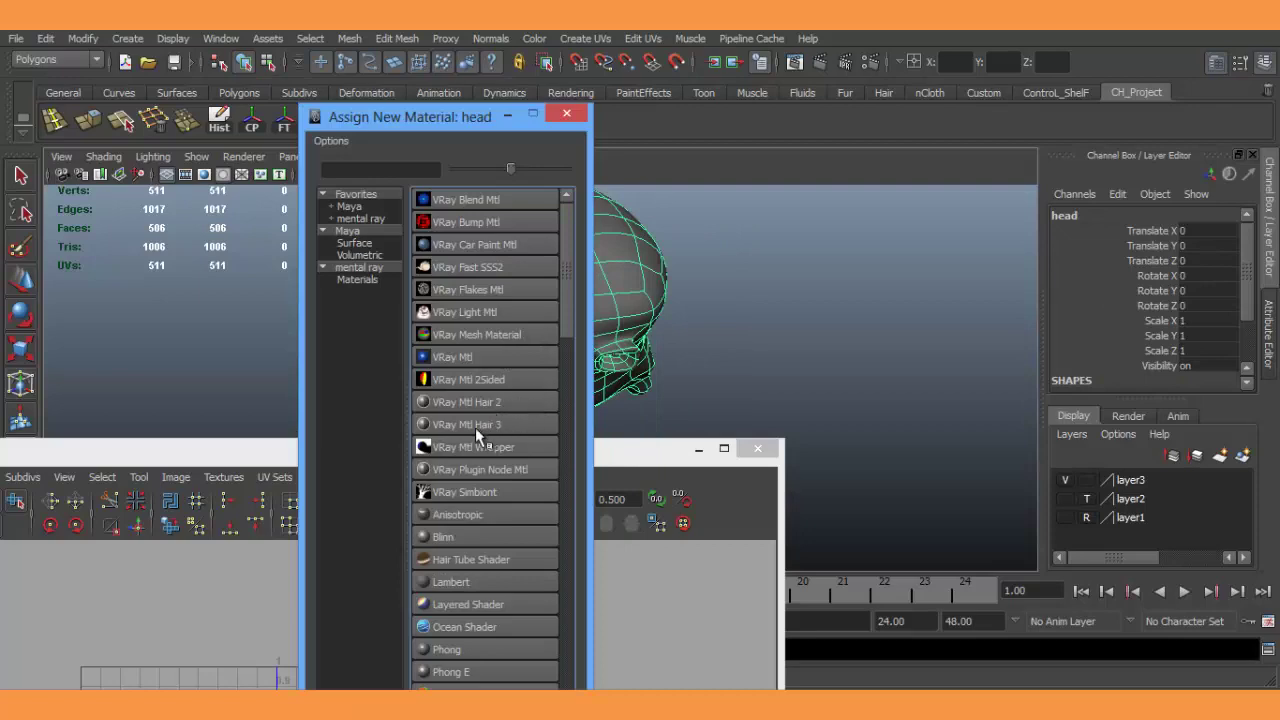
{"action": "left_click", "coordinate": [452, 578]}
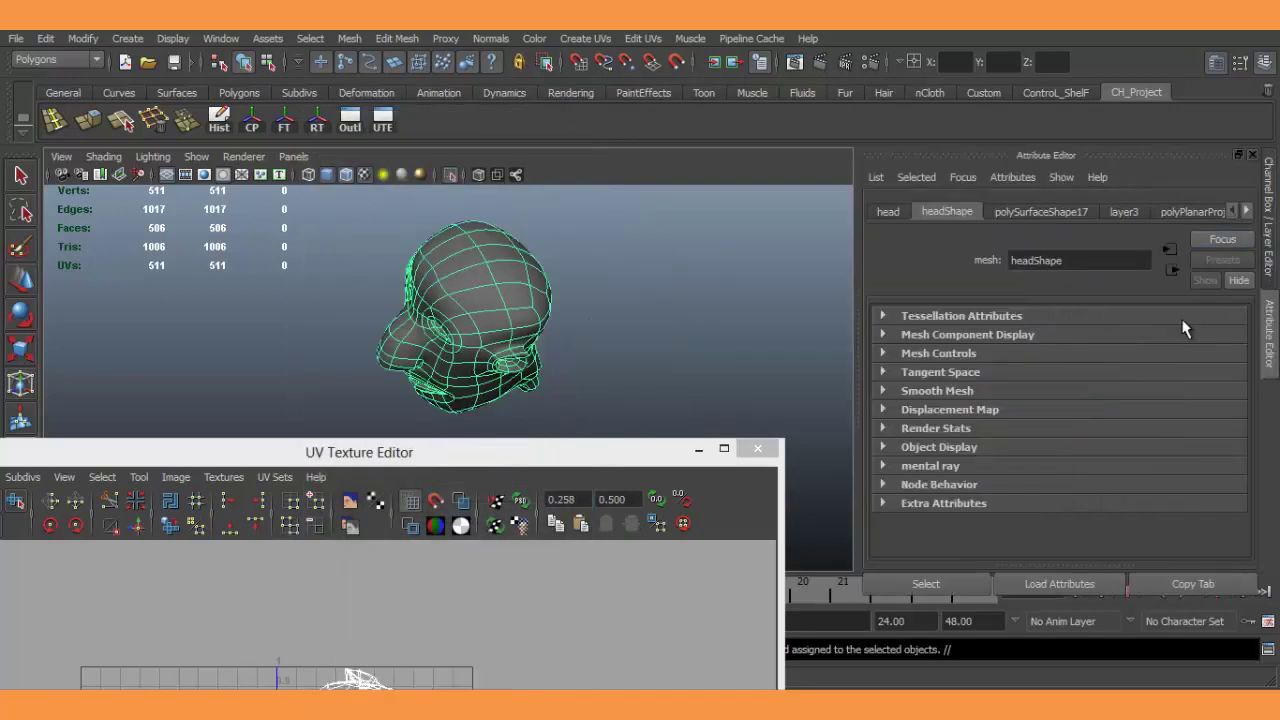
{"action": "left_click", "coordinate": [1129, 211]}
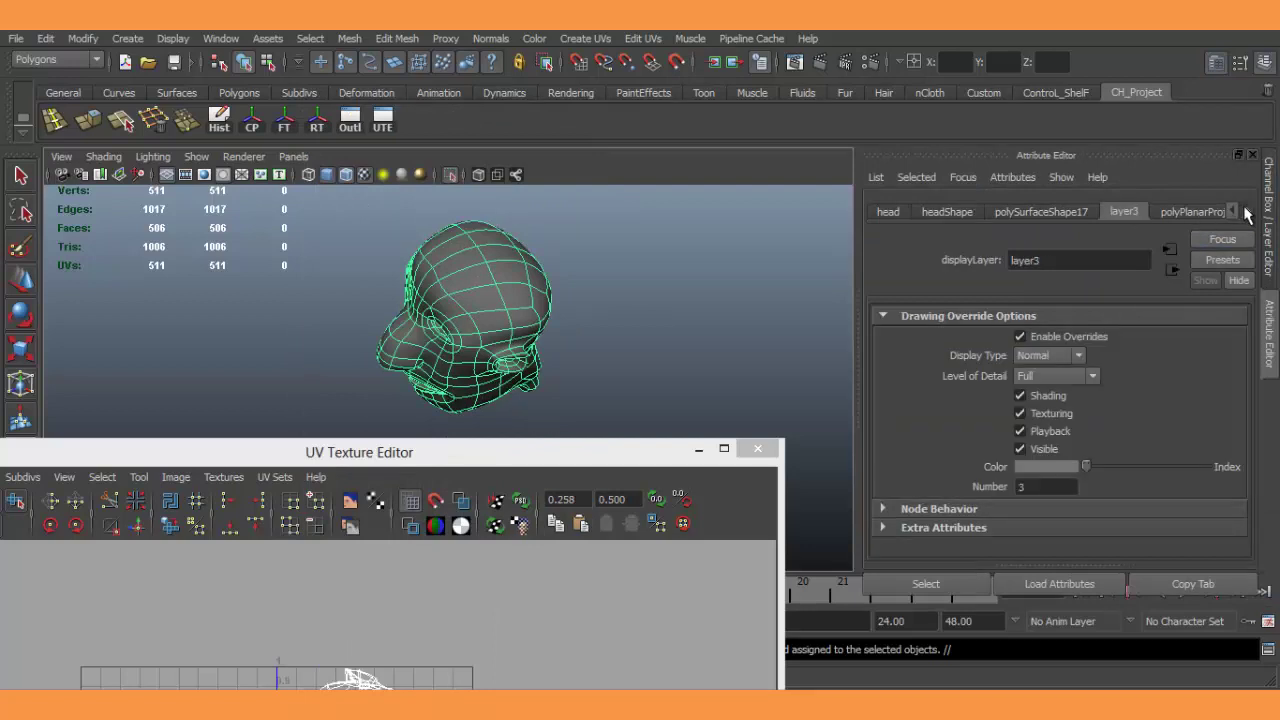
{"action": "left_click", "coordinate": [1246, 211]}
{"action": "left_click", "coordinate": [1200, 212]}
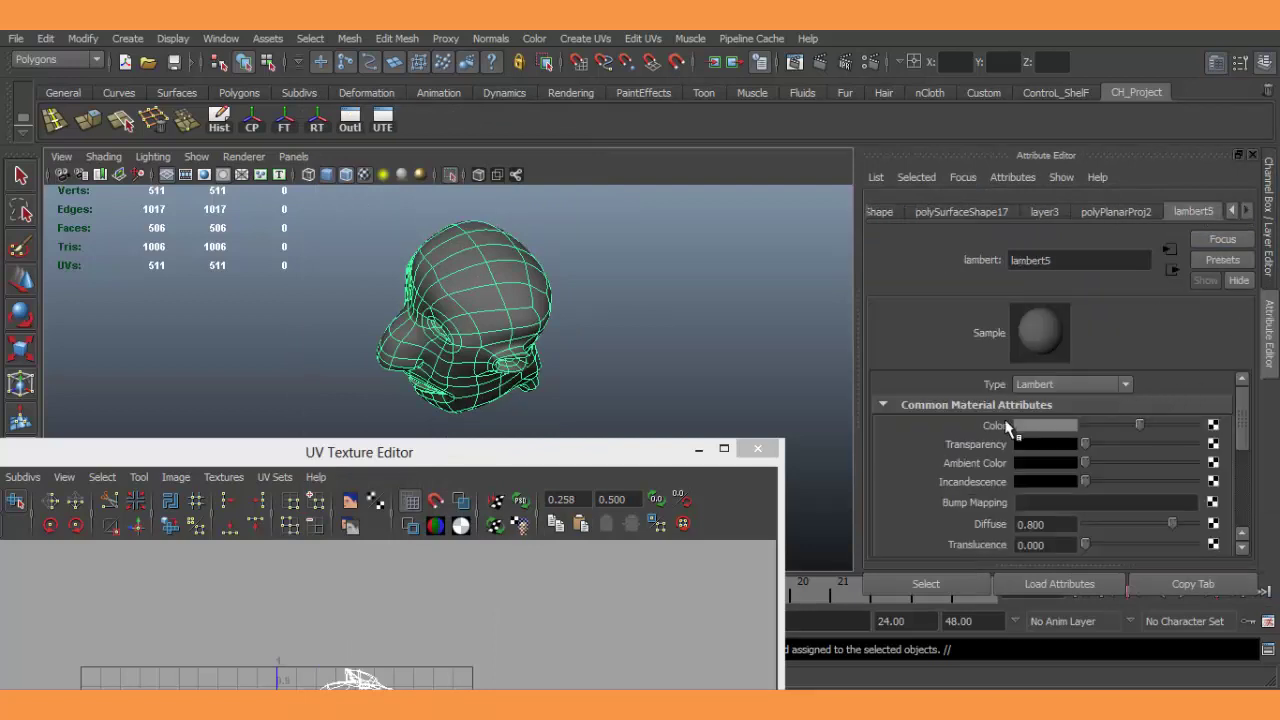
Map a Checker texture to lambert5's Color and orbit to inspect the stretched stripes.
{"action": "left_click", "coordinate": [1212, 426]}
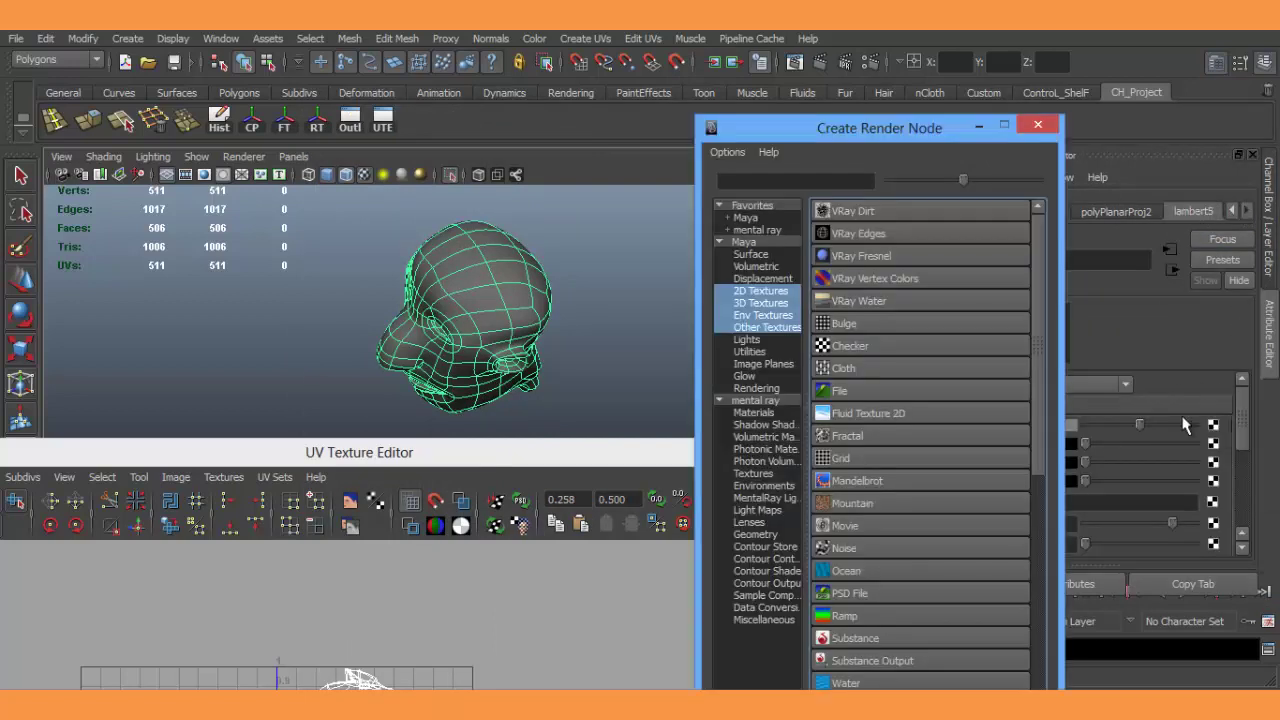
{"action": "left_click", "coordinate": [870, 346]}
{"action": "mouse_move", "coordinate": [598, 291]}
{"action": "left_mouse_down", "text": "alt"}
{"action": "mouse_move", "coordinate": [551, 352]}
{"action": "mouse_move", "coordinate": [643, 329]}
{"action": "mouse_move", "coordinate": [626, 246]}
{"action": "left_mouse_up", "text": "alt"}
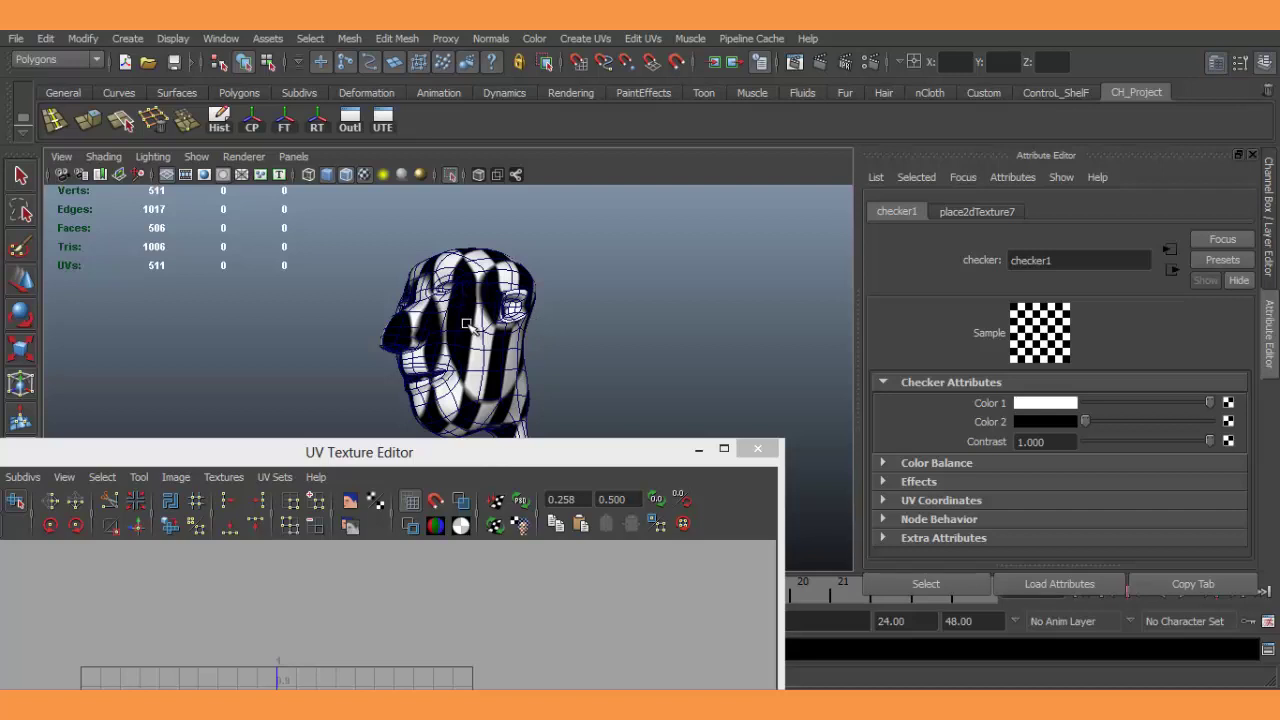
{"action": "right_click_drag", "start_coordinate": [465, 324], "coordinate": [591, 383], "text": "alt"}
{"action": "left_click_drag", "start_coordinate": [574, 304], "coordinate": [551, 325], "text": "alt"}
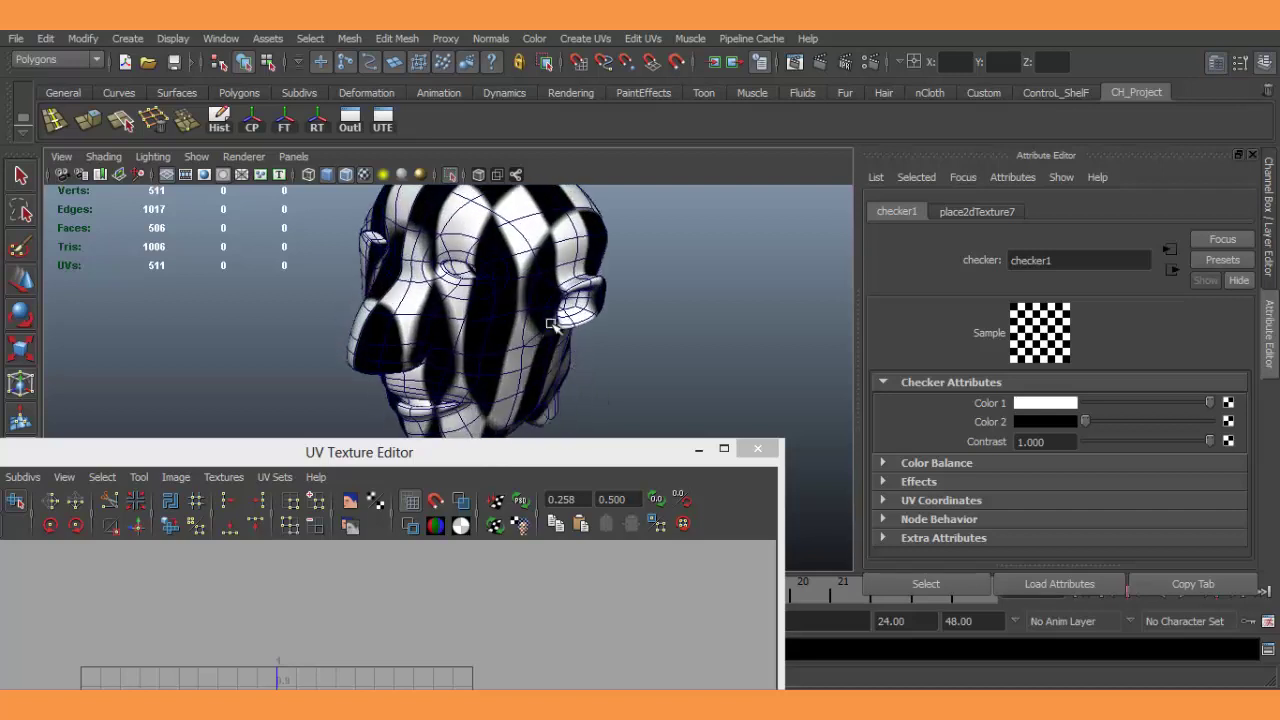
{"action": "left_click_drag", "start_coordinate": [572, 392], "coordinate": [572, 292], "text": "alt"}
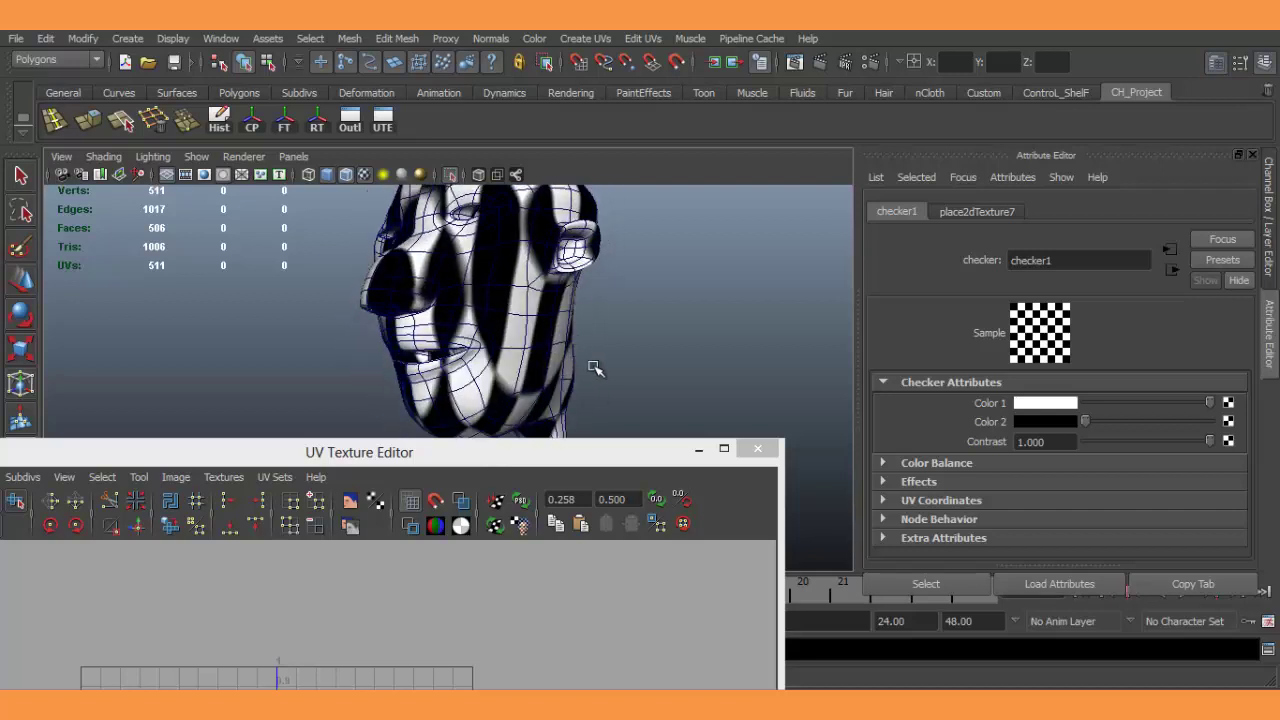
{"action": "left_click_drag", "start_coordinate": [537, 345], "coordinate": [537, 320], "text": "alt"}
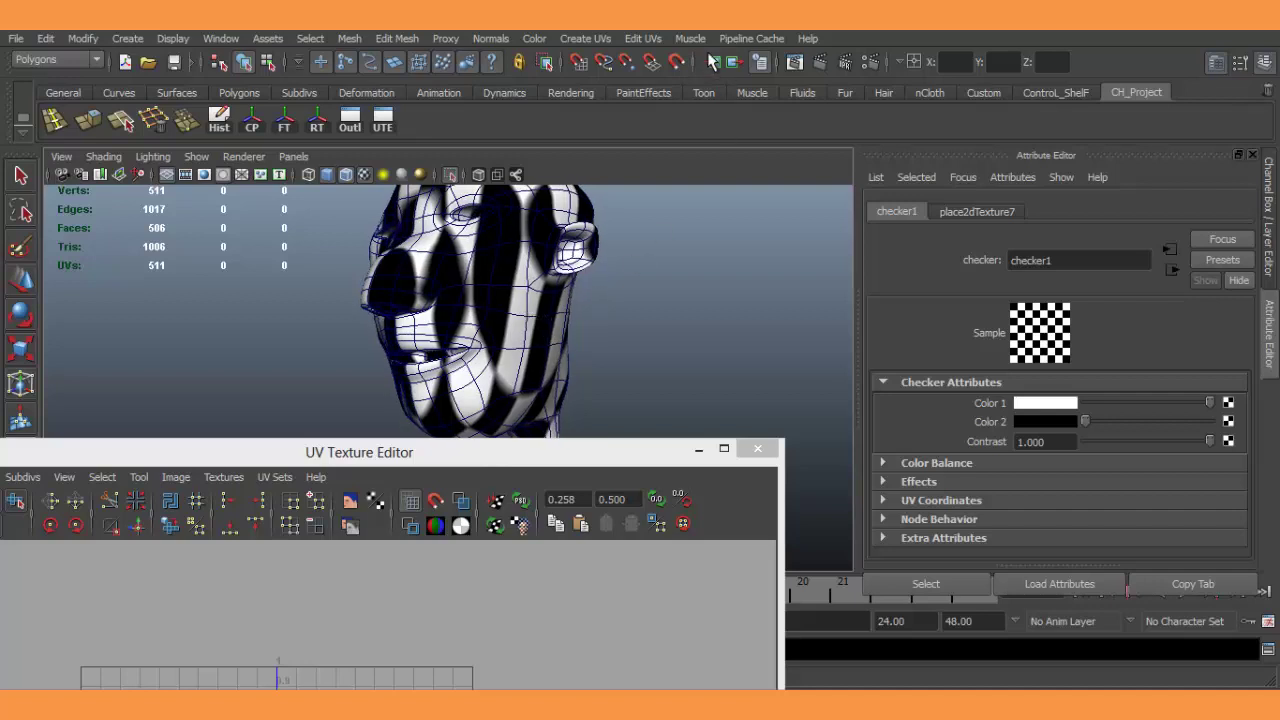
Apply a planar UV projection from the Z axis to the head via Planar Mapping Options.
{"action": "left_click", "coordinate": [639, 39]}
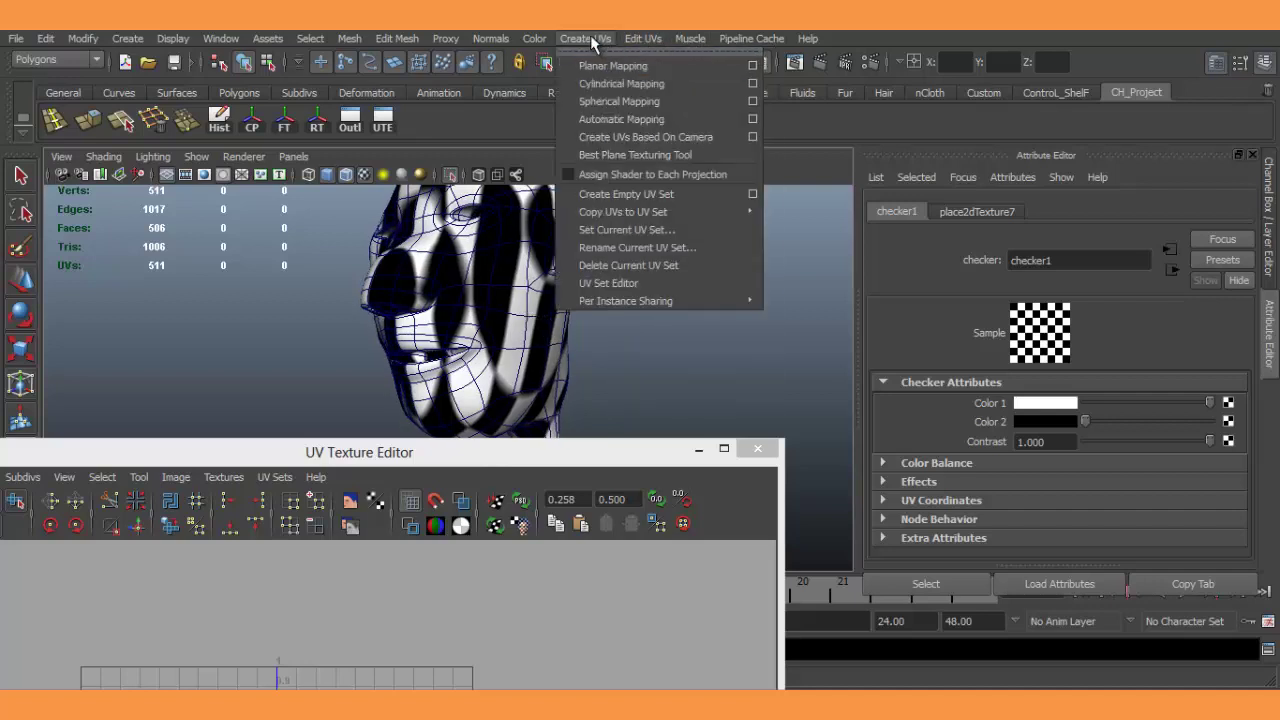
{"action": "left_click", "coordinate": [752, 66]}
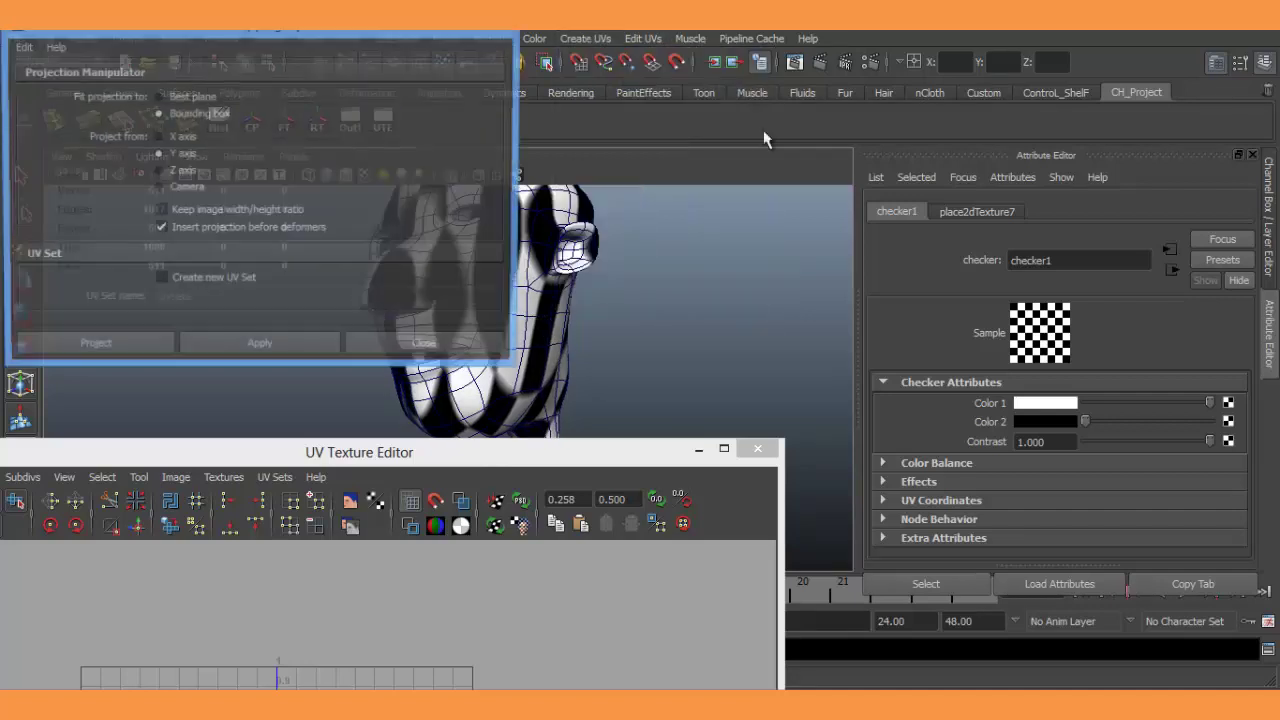
{"action": "left_click_drag", "start_coordinate": [650, 109], "coordinate": [1142, 134]}
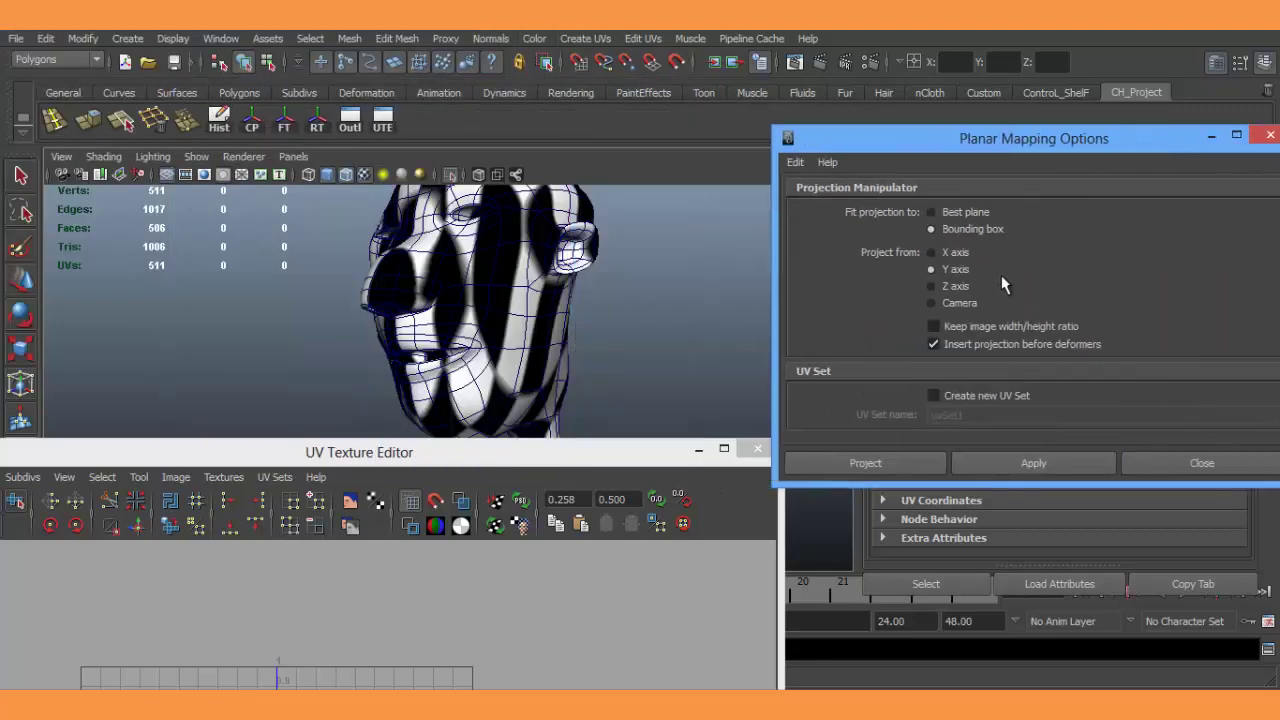
{"action": "left_click", "coordinate": [1021, 467]}
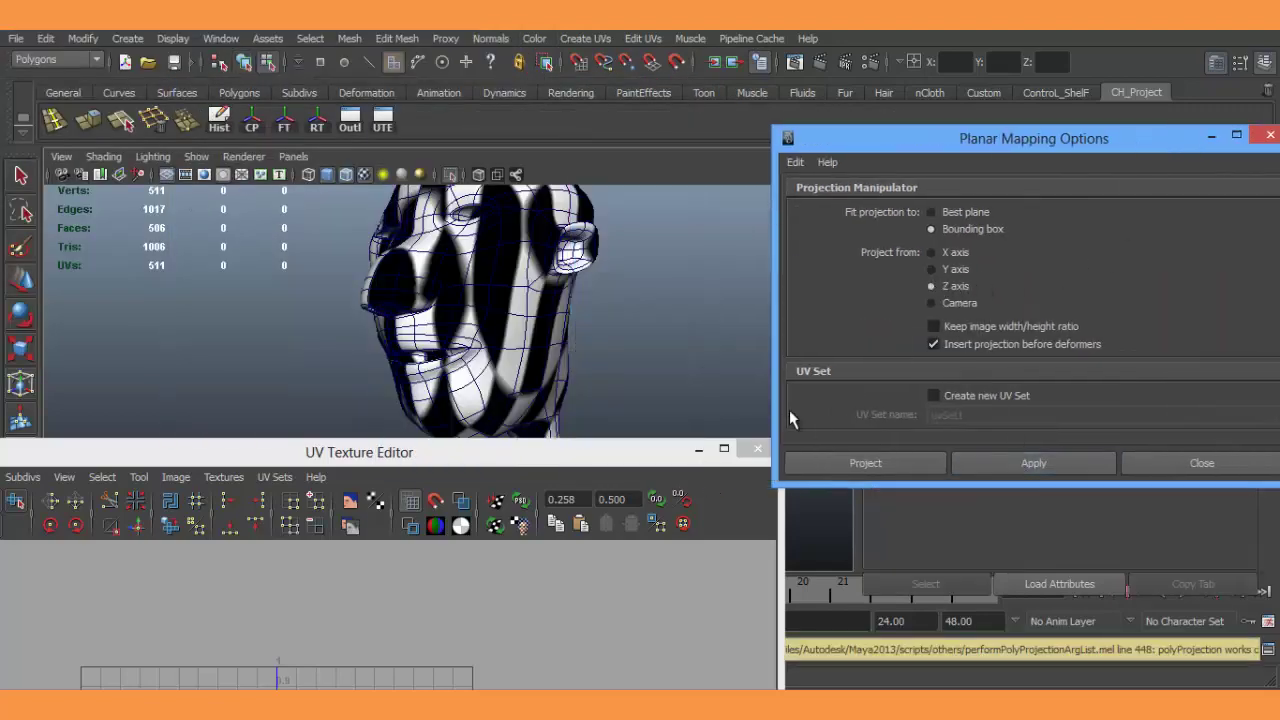
{"action": "left_click", "coordinate": [558, 348]}
{"action": "left_click", "coordinate": [1005, 463]}
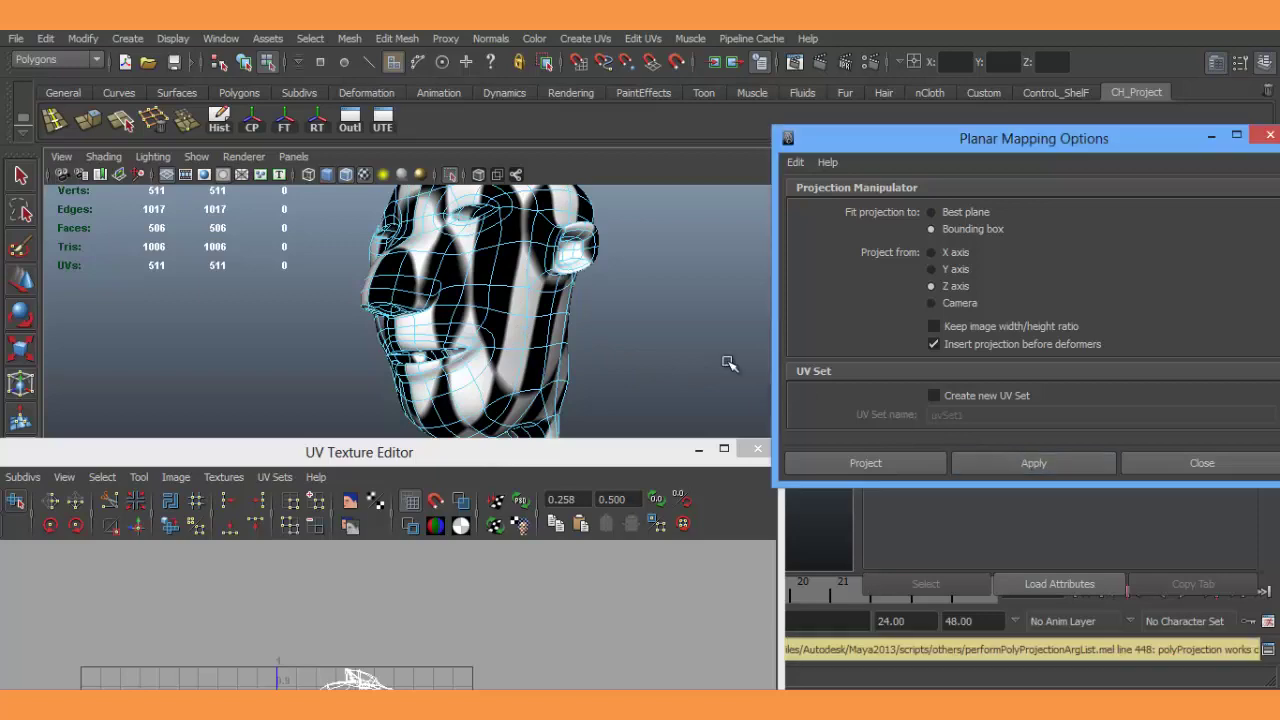
{"action": "right_click_drag", "start_coordinate": [539, 306], "coordinate": [600, 290]}
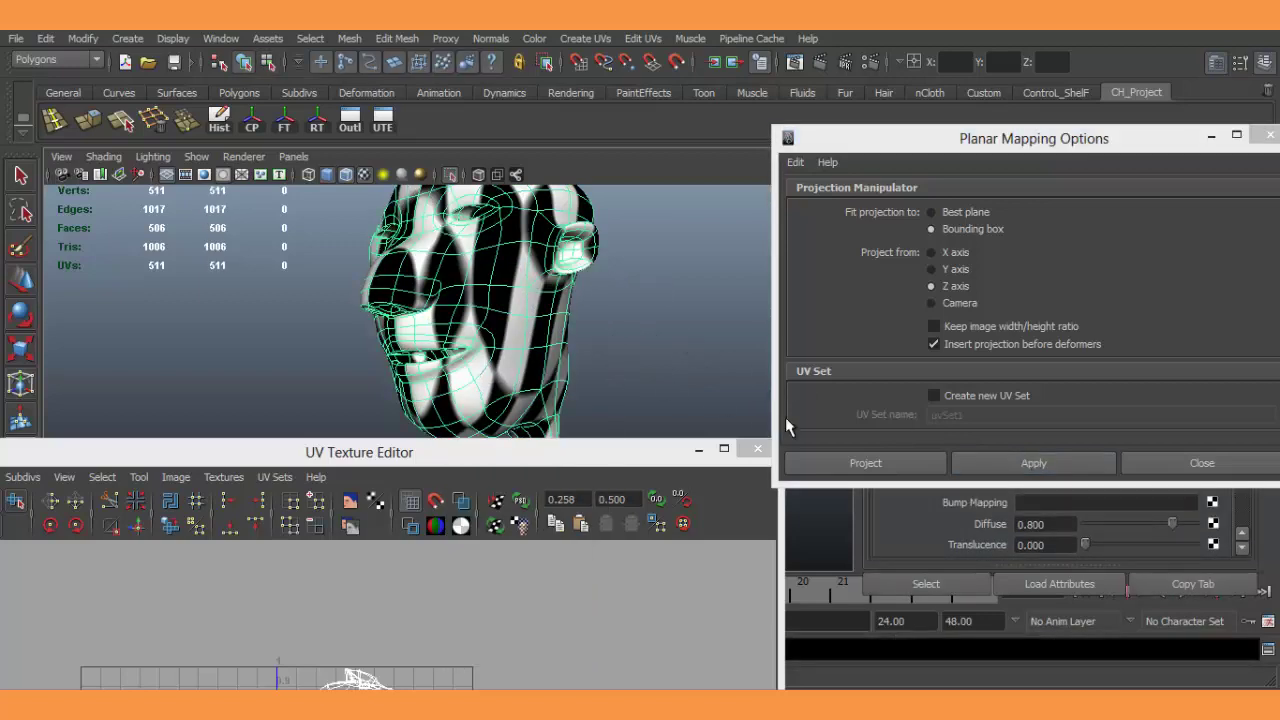
{"action": "left_click", "coordinate": [1021, 467]}
Inspect the projection in the enlarged UV editor and orbit around the checkered head.
{"action": "mouse_move", "coordinate": [520, 300]}
{"action": "left_mouse_down", "text": "alt"}
{"action": "mouse_move", "coordinate": [426, 311]}
{"action": "mouse_move", "coordinate": [578, 408]}
{"action": "left_mouse_up", "text": "alt"}
{"action": "double_click", "coordinate": [607, 467]}
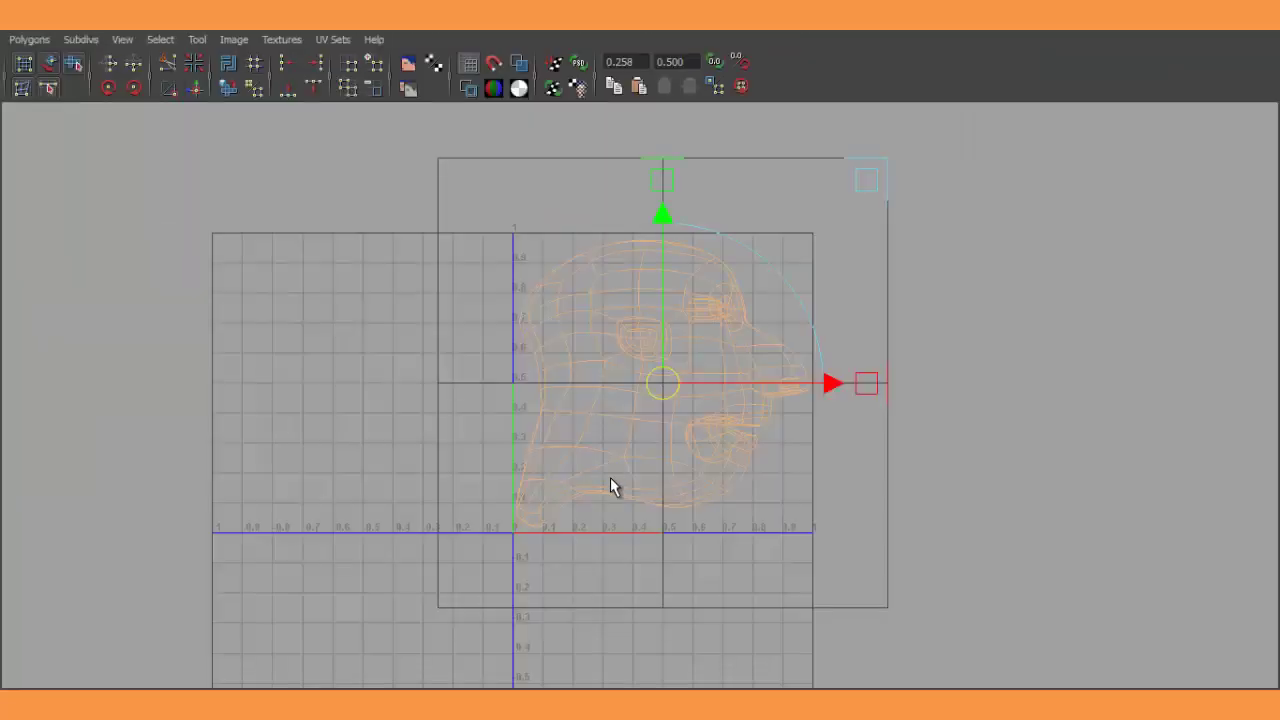
{"action": "left_click", "coordinate": [1258, 31]}
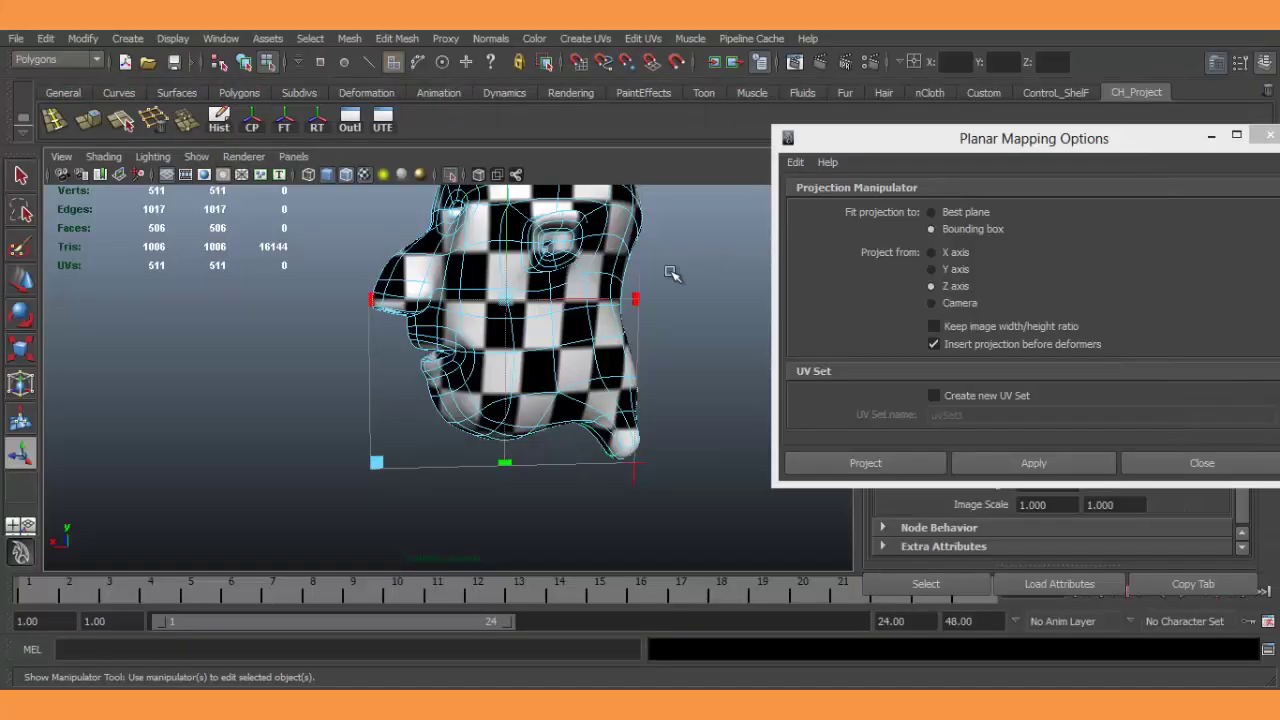
{"action": "left_click_drag", "start_coordinate": [657, 394], "coordinate": [519, 402], "text": "alt"}
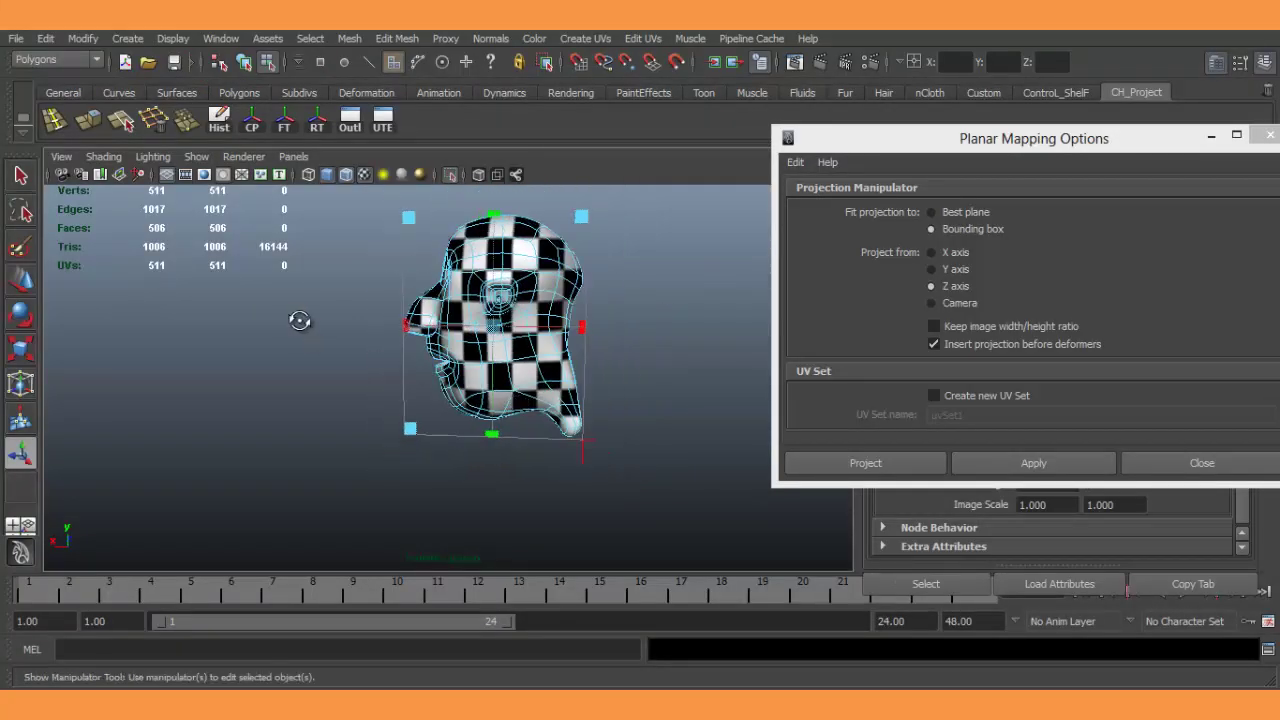
{"action": "mouse_move", "coordinate": [300, 322]}
{"action": "left_mouse_down", "text": "alt"}
{"action": "mouse_move", "coordinate": [614, 340]}
{"action": "mouse_move", "coordinate": [700, 310]}
{"action": "mouse_move", "coordinate": [594, 308]}
{"action": "mouse_move", "coordinate": [503, 394]}
{"action": "mouse_move", "coordinate": [519, 448]}
{"action": "mouse_move", "coordinate": [529, 314]}
{"action": "mouse_move", "coordinate": [560, 388]}
{"action": "mouse_move", "coordinate": [543, 366]}
{"action": "mouse_move", "coordinate": [555, 410]}
{"action": "mouse_move", "coordinate": [580, 400]}
{"action": "mouse_move", "coordinate": [533, 338]}
{"action": "left_mouse_up", "text": "alt"}
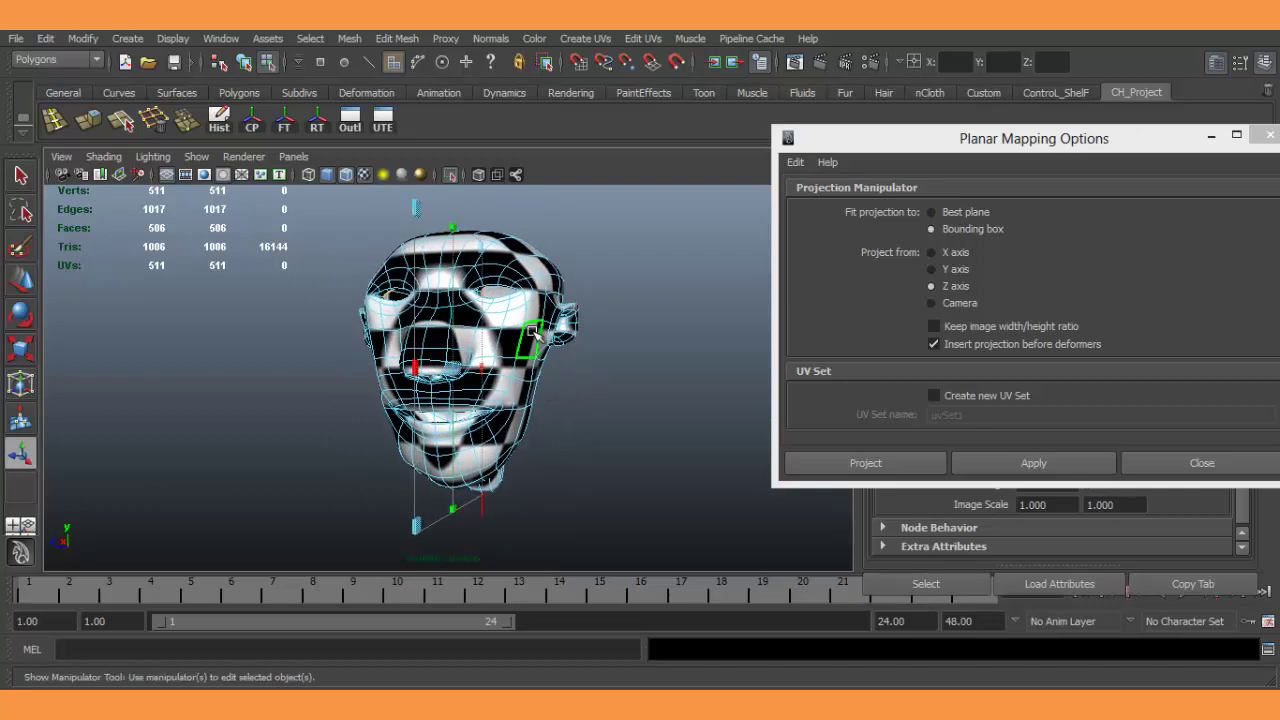
{"action": "right_click_drag", "start_coordinate": [533, 338], "coordinate": [600, 308]}
{"action": "left_click", "coordinate": [527, 365]}
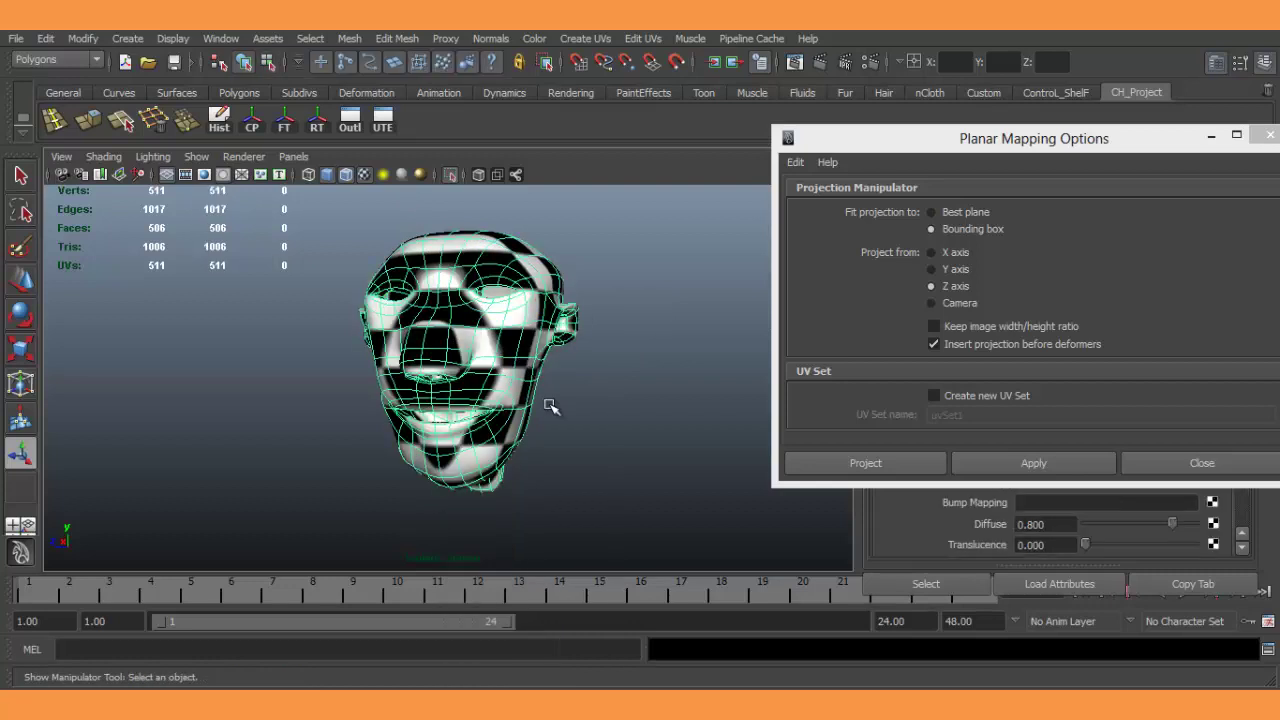
{"action": "left_click_drag", "start_coordinate": [549, 405], "coordinate": [529, 399], "text": "alt"}
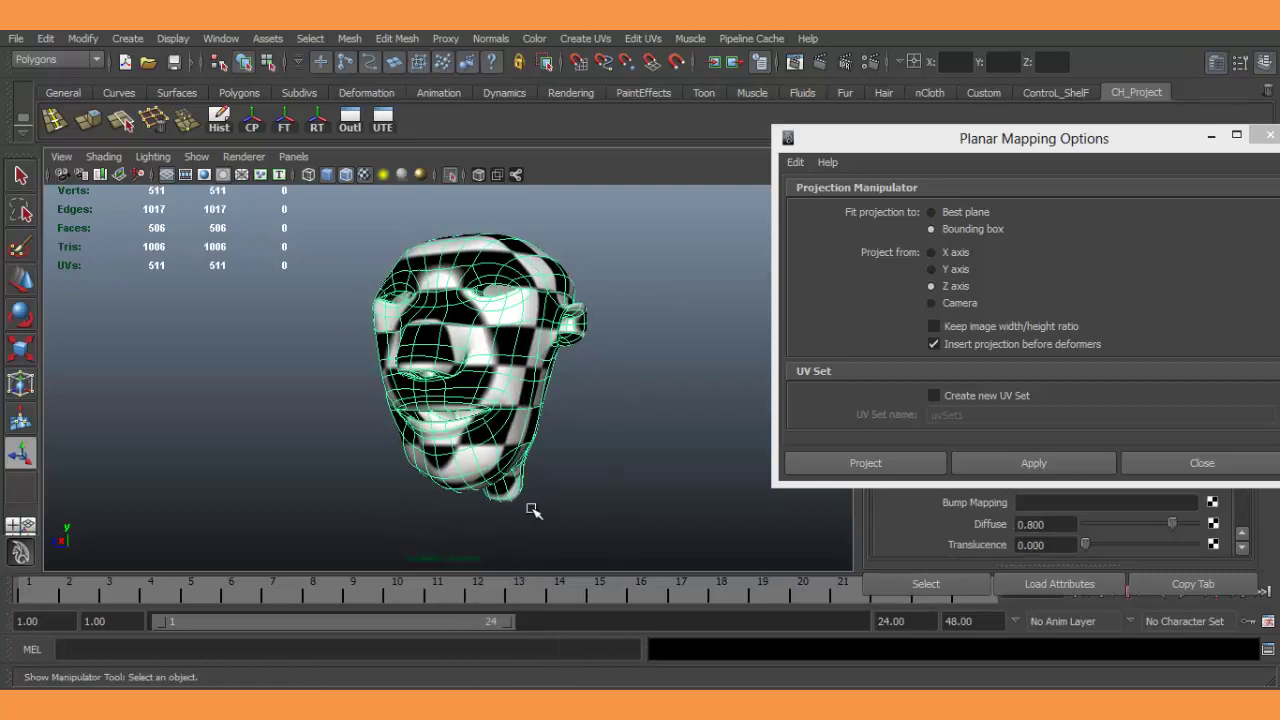
Reopen the UV Texture Editor, restore and shrink it, and place it beside the viewport.
{"action": "left_click", "coordinate": [386, 124]}
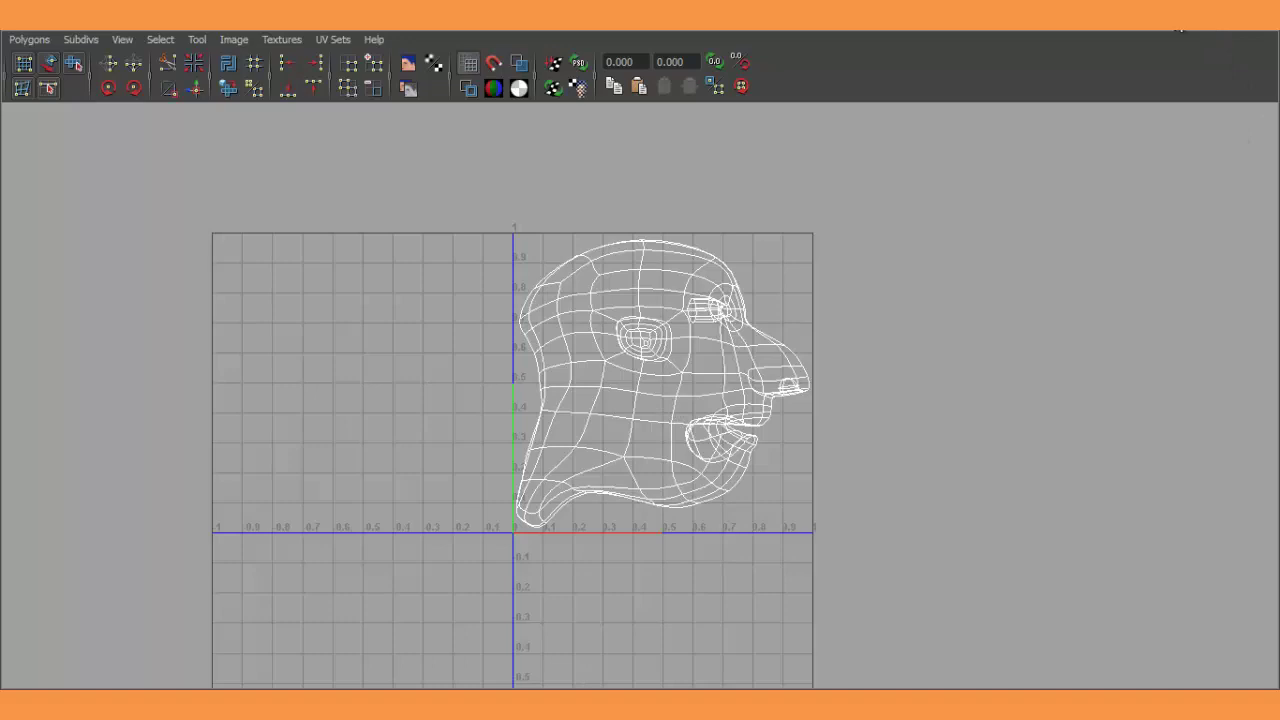
{"action": "left_click", "coordinate": [1108, 35]}
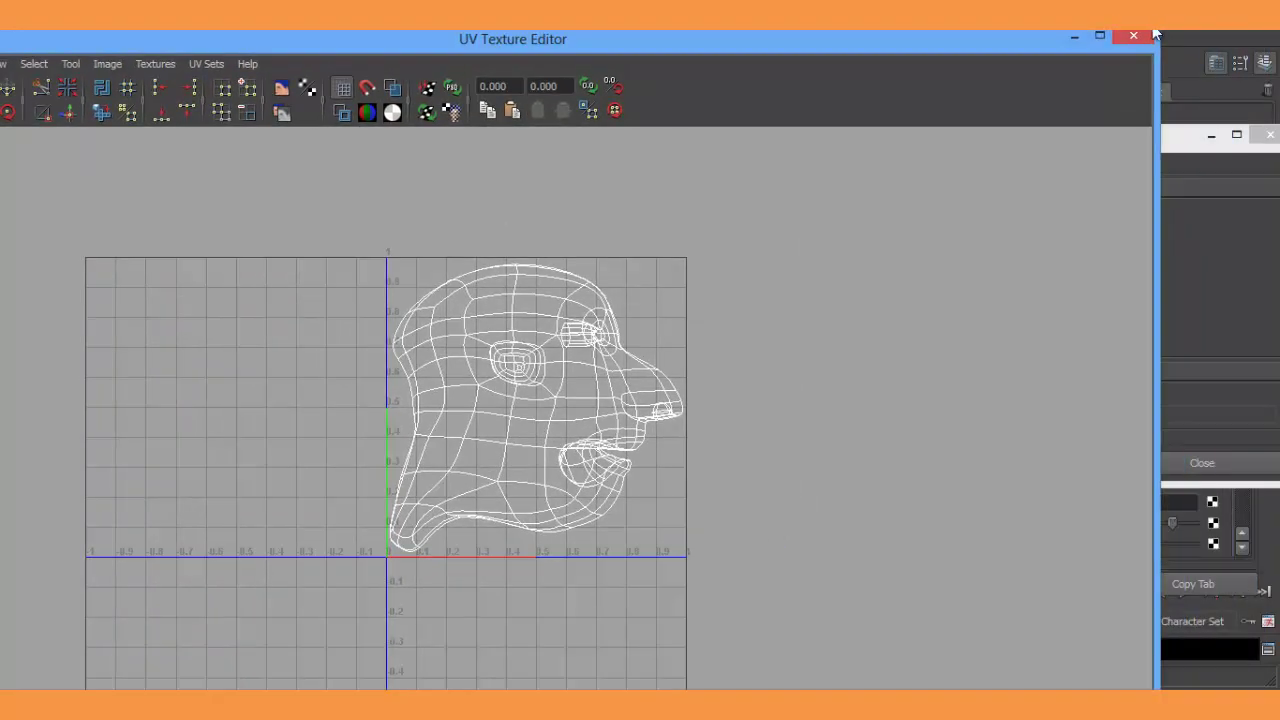
{"action": "left_click_drag", "start_coordinate": [1152, 33], "coordinate": [697, 137]}
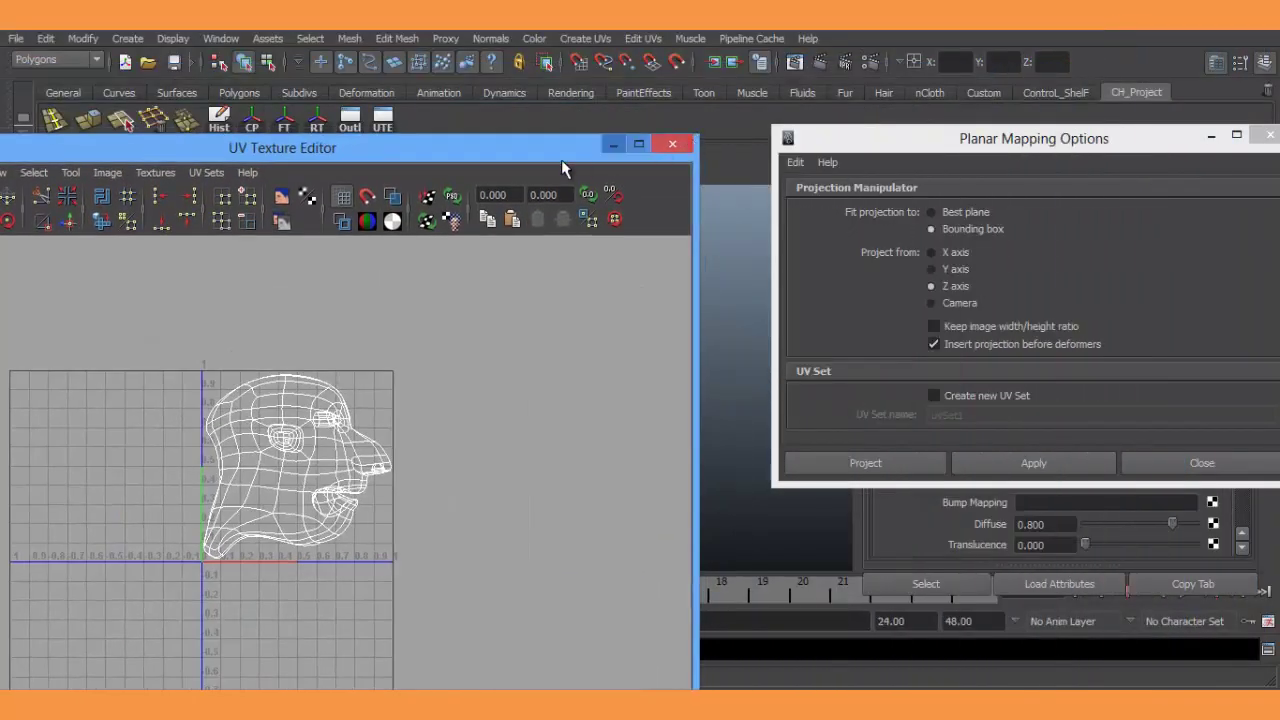
{"action": "mouse_move", "coordinate": [463, 155]}
{"action": "left_mouse_down"}
{"action": "mouse_move", "coordinate": [951, 265]}
{"action": "mouse_move", "coordinate": [1096, 219]}
{"action": "left_mouse_up"}
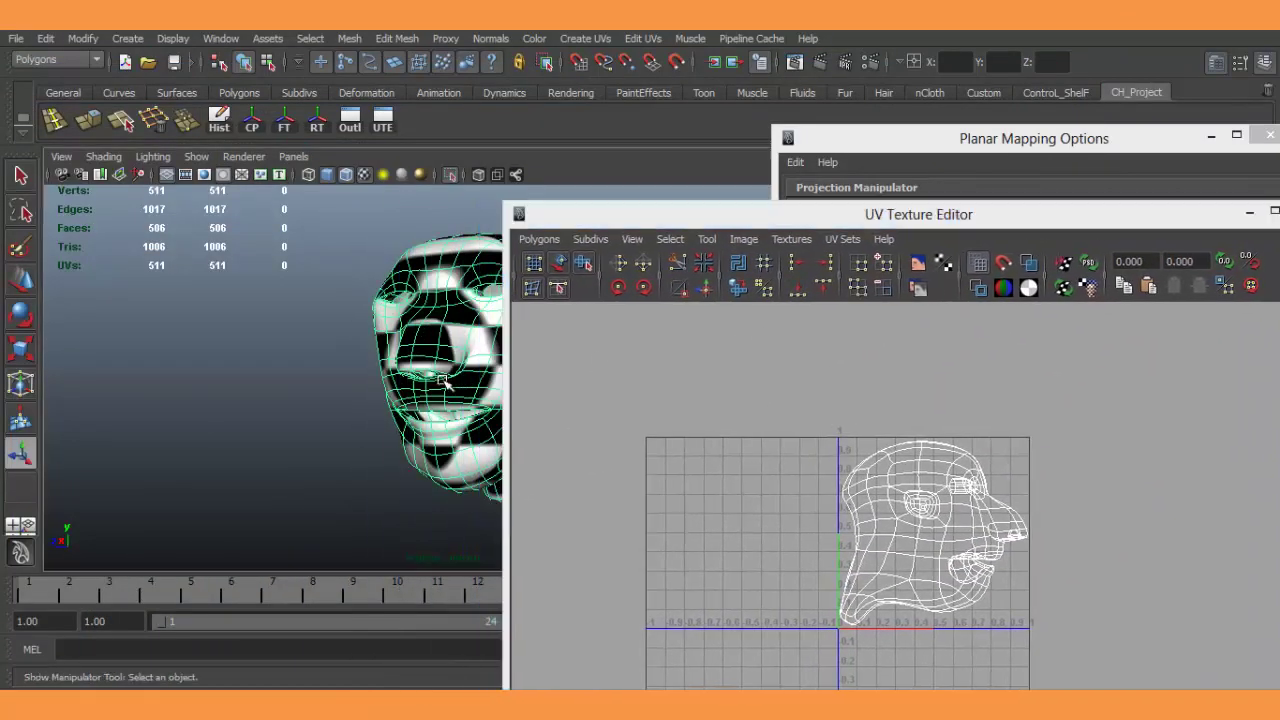
{"action": "mouse_move", "coordinate": [420, 360]}
{"action": "left_mouse_down", "text": "alt"}
{"action": "mouse_move", "coordinate": [343, 362]}
{"action": "mouse_move", "coordinate": [371, 380]}
{"action": "mouse_move", "coordinate": [468, 390]}
{"action": "left_mouse_up", "text": "alt"}
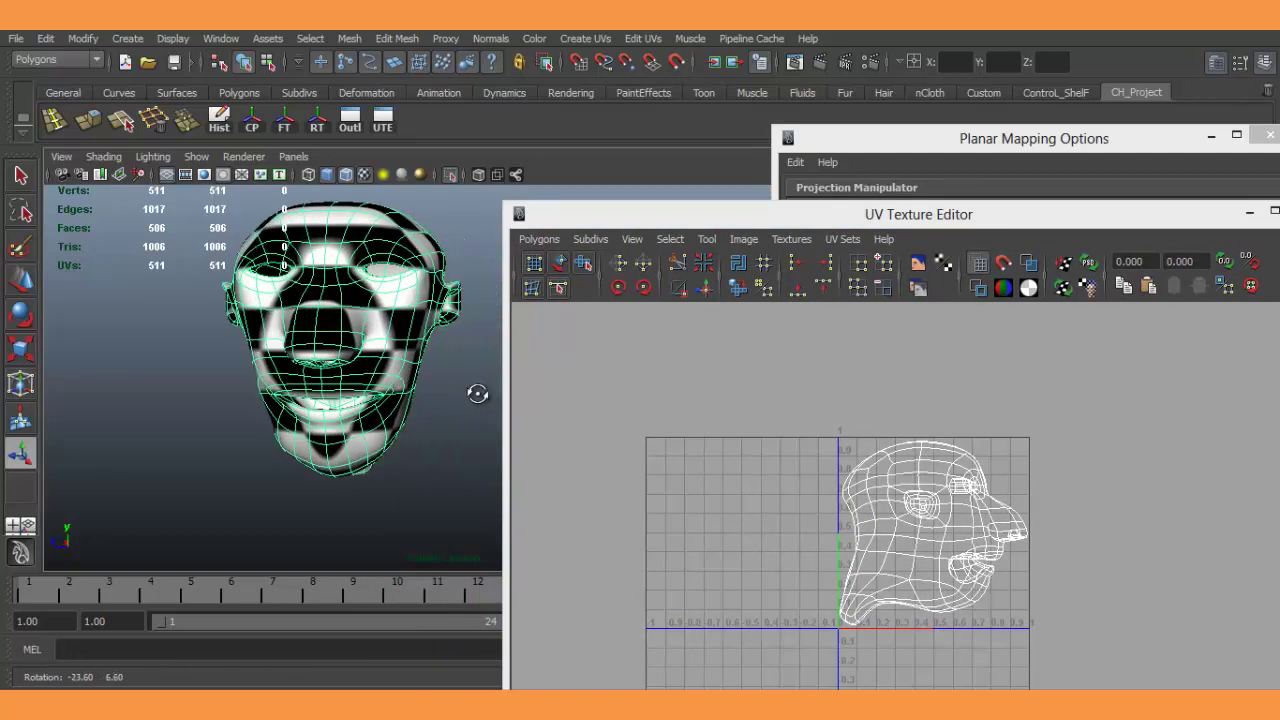
Bring the Planar Mapping Options window fully on screen and close it.
{"action": "left_click", "coordinate": [986, 144]}
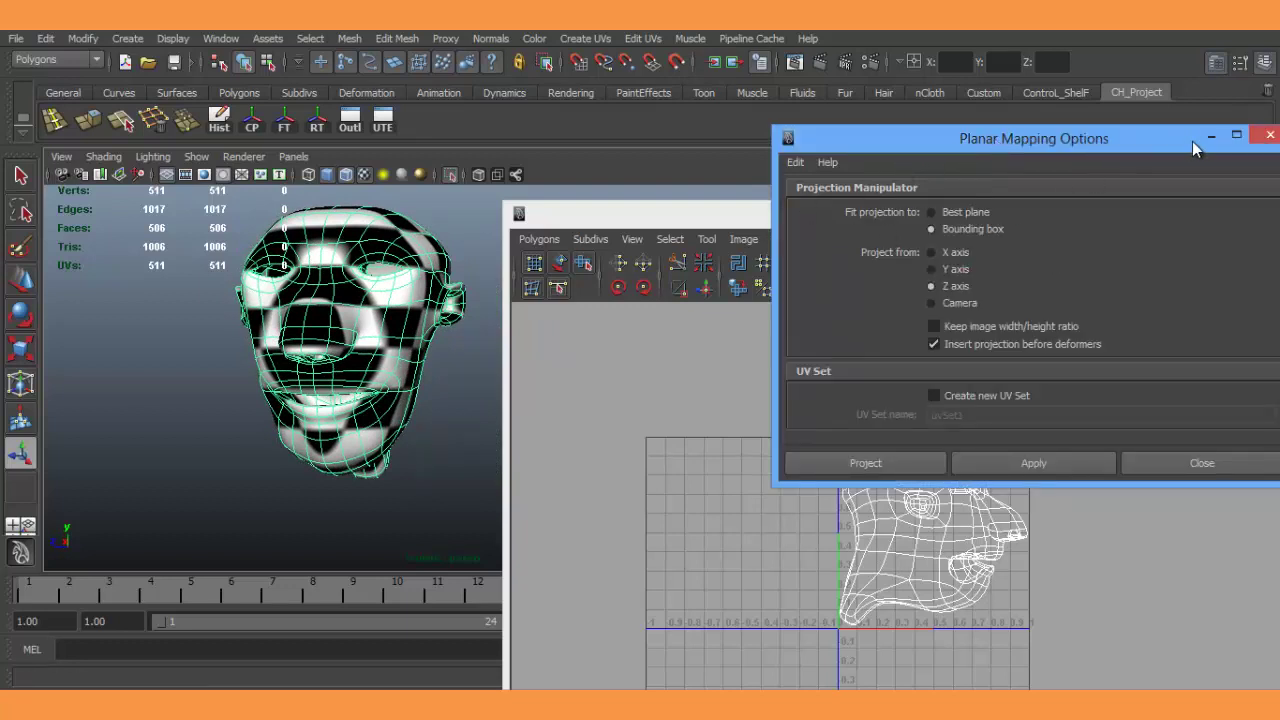
{"action": "mouse_move", "coordinate": [1193, 148]}
{"action": "left_mouse_down"}
{"action": "mouse_move", "coordinate": [1073, 152]}
{"action": "mouse_move", "coordinate": [1044, 178]}
{"action": "left_mouse_up"}
{"action": "left_click", "coordinate": [1090, 162]}
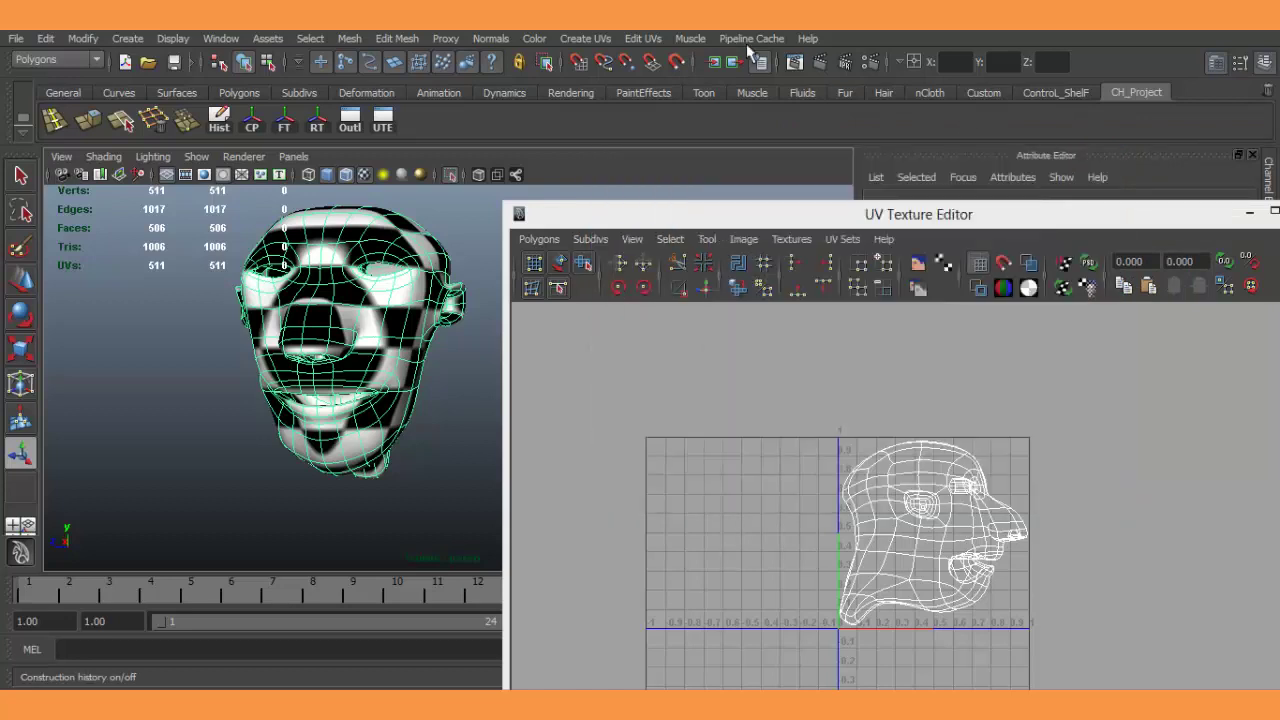
Apply Automatic Mapping to the head, splitting its UVs into many pieces.
{"action": "left_click", "coordinate": [584, 42]}
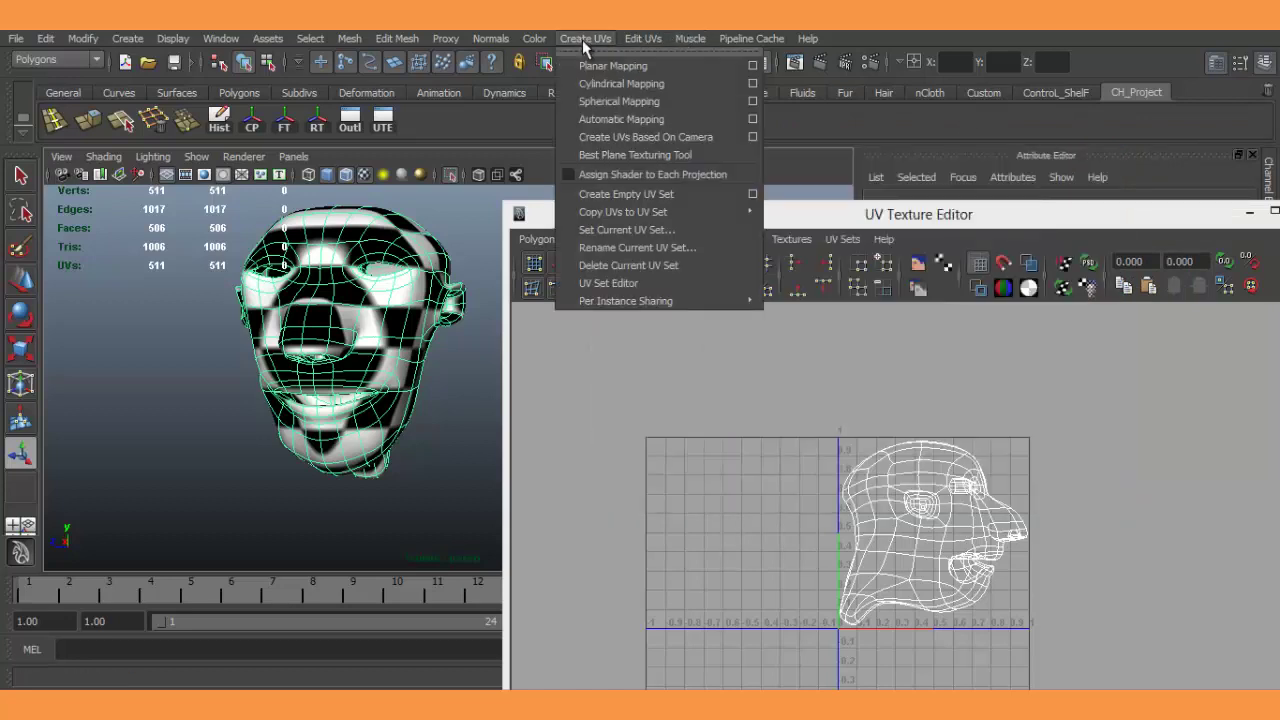
{"action": "left_click", "coordinate": [617, 120]}
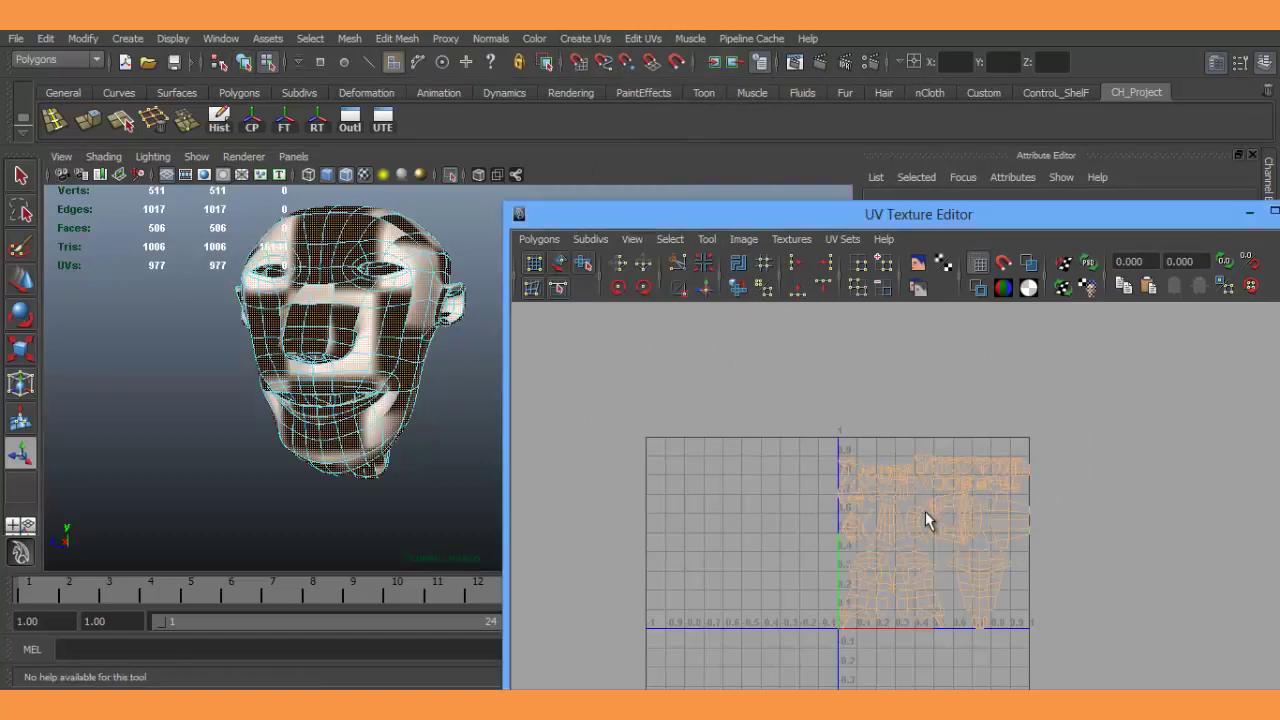
{"action": "scroll", "coordinate": [929, 520], "scroll_direction": "up", "scroll_amount": 2}
{"action": "scroll", "coordinate": [937, 531], "scroll_direction": "up", "scroll_amount": 1}
{"action": "scroll", "coordinate": [937, 531], "scroll_direction": "up", "scroll_amount": 1}
Reselect the head in object mode and orbit to inspect the 977-UV automatic layout.
{"action": "right_click_drag", "start_coordinate": [352, 350], "coordinate": [428, 323]}
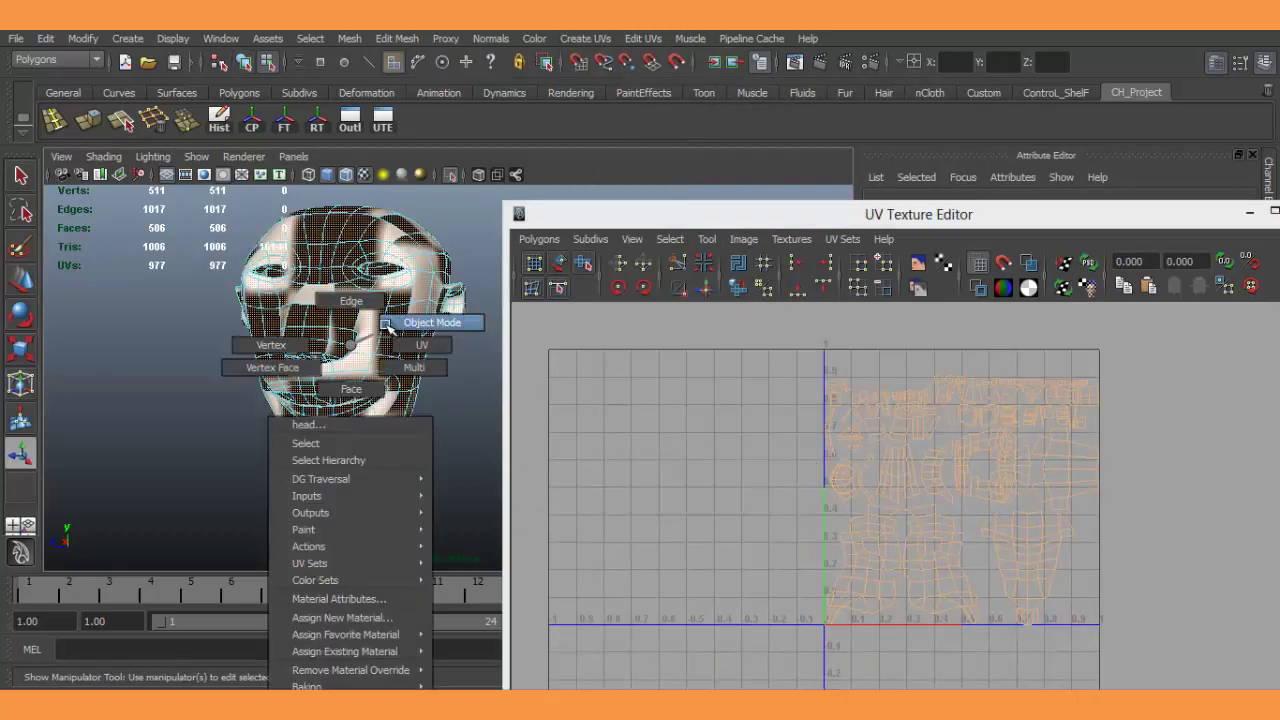
{"action": "left_click", "coordinate": [437, 434]}
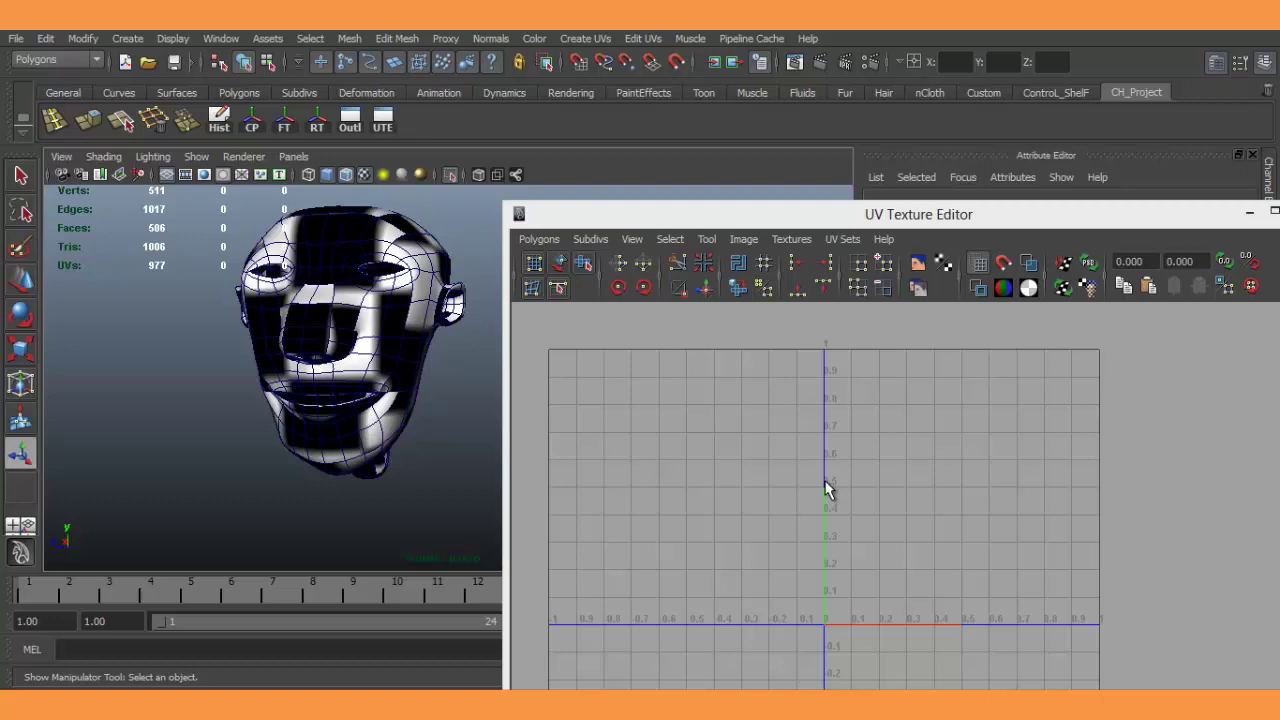
{"action": "left_click", "coordinate": [393, 345]}
{"action": "scroll", "coordinate": [986, 486], "scroll_direction": "up", "scroll_amount": 1}
{"action": "scroll", "coordinate": [990, 470], "scroll_direction": "up", "scroll_amount": 1}
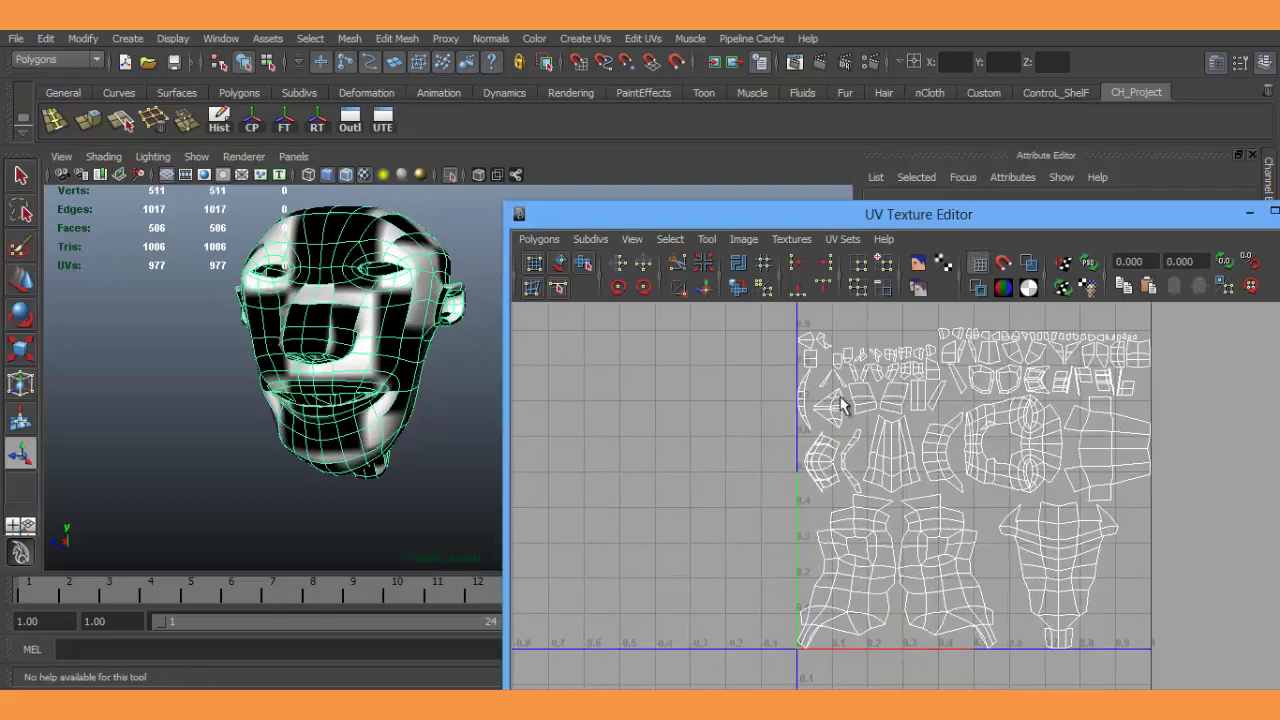
{"action": "mouse_move", "coordinate": [363, 362]}
{"action": "left_mouse_down", "text": "alt"}
{"action": "mouse_move", "coordinate": [420, 300]}
{"action": "mouse_move", "coordinate": [426, 312]}
{"action": "left_mouse_up", "text": "alt"}
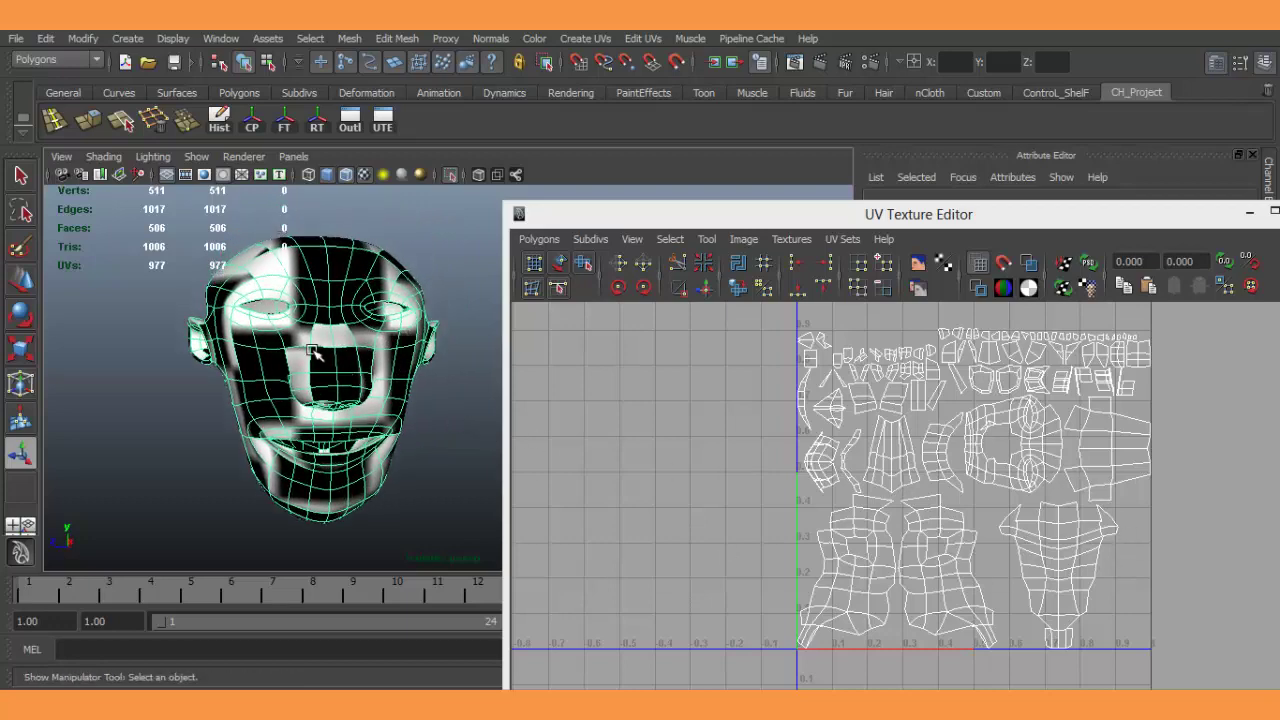
{"action": "mouse_move", "coordinate": [313, 352]}
{"action": "left_mouse_down", "text": "alt"}
{"action": "mouse_move", "coordinate": [275, 415]}
{"action": "mouse_move", "coordinate": [324, 357]}
{"action": "left_mouse_up", "text": "alt"}
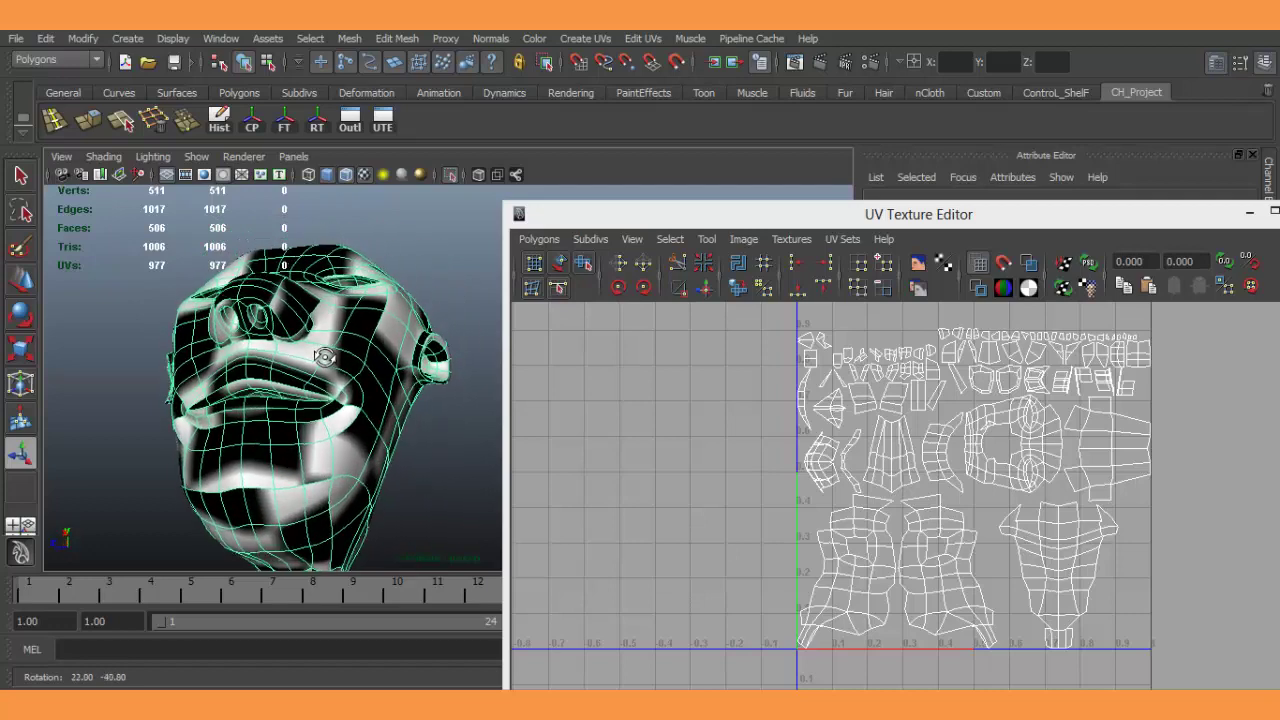
{"action": "left_click_drag", "start_coordinate": [324, 357], "coordinate": [314, 414], "text": "alt"}
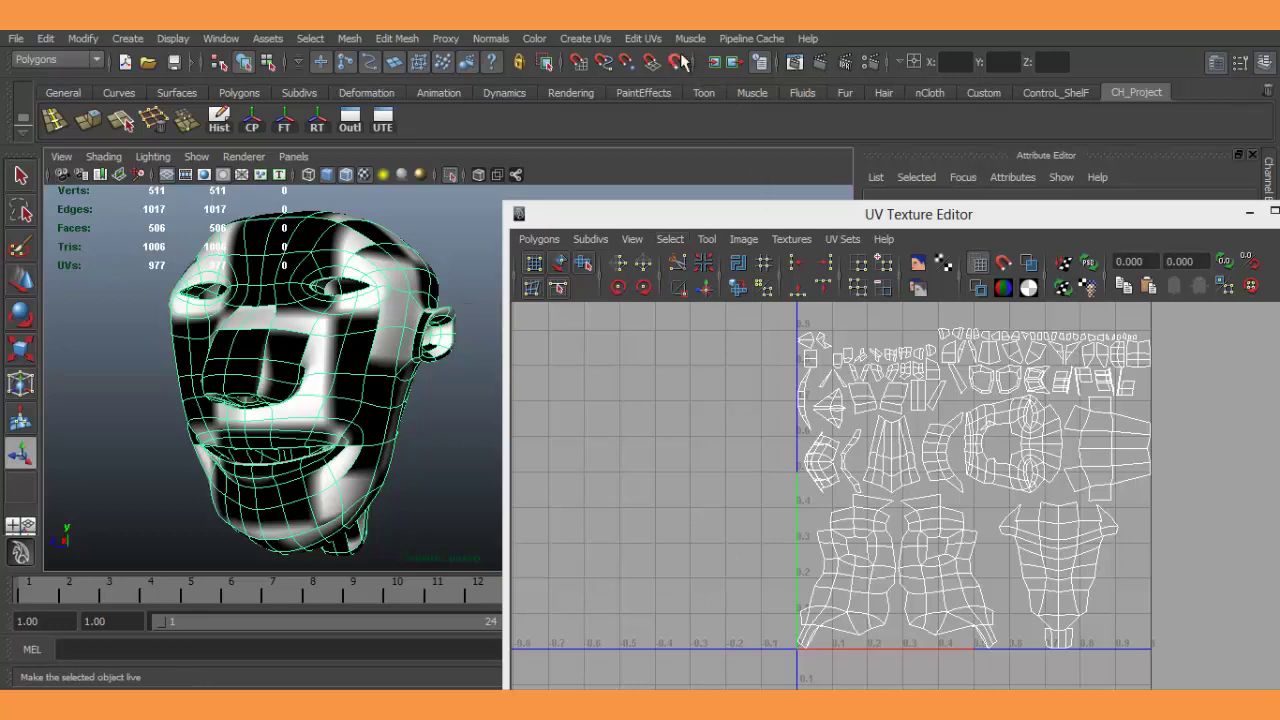
{"action": "left_click", "coordinate": [588, 39]}
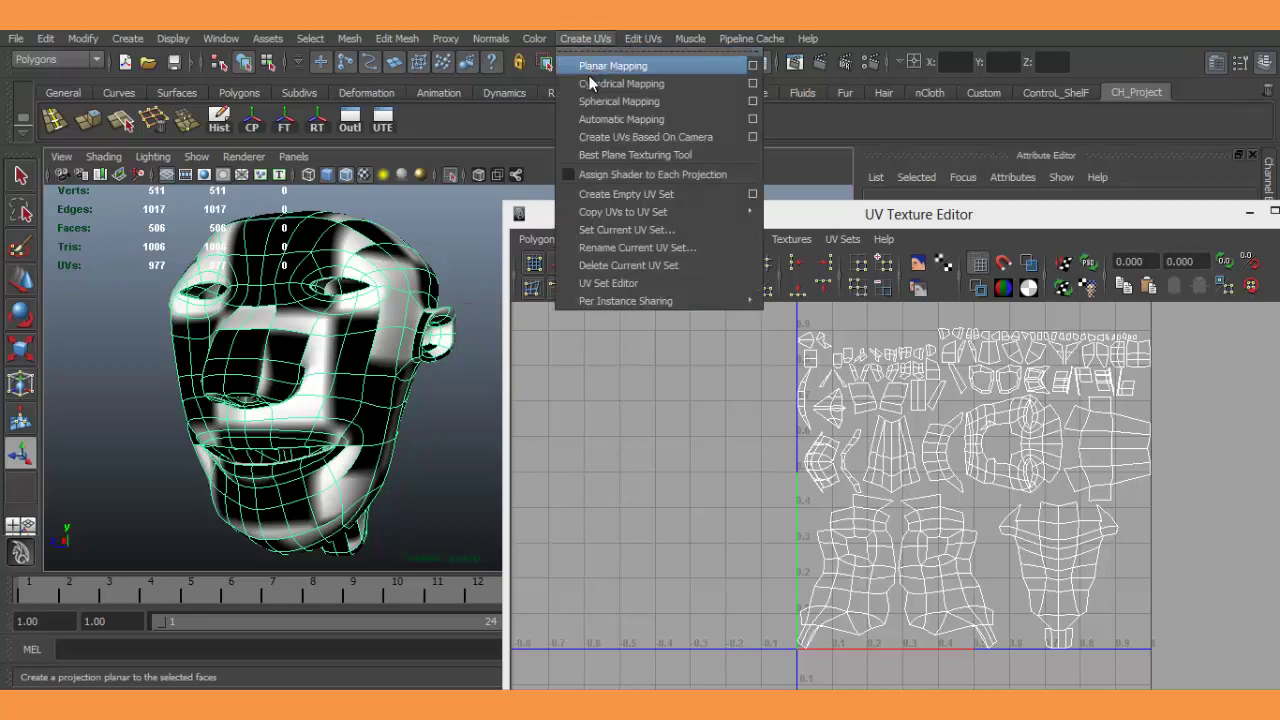
Apply Cylindrical Mapping to the head and check the 534-UV layout and smaller checker squares.
{"action": "left_click", "coordinate": [620, 84]}
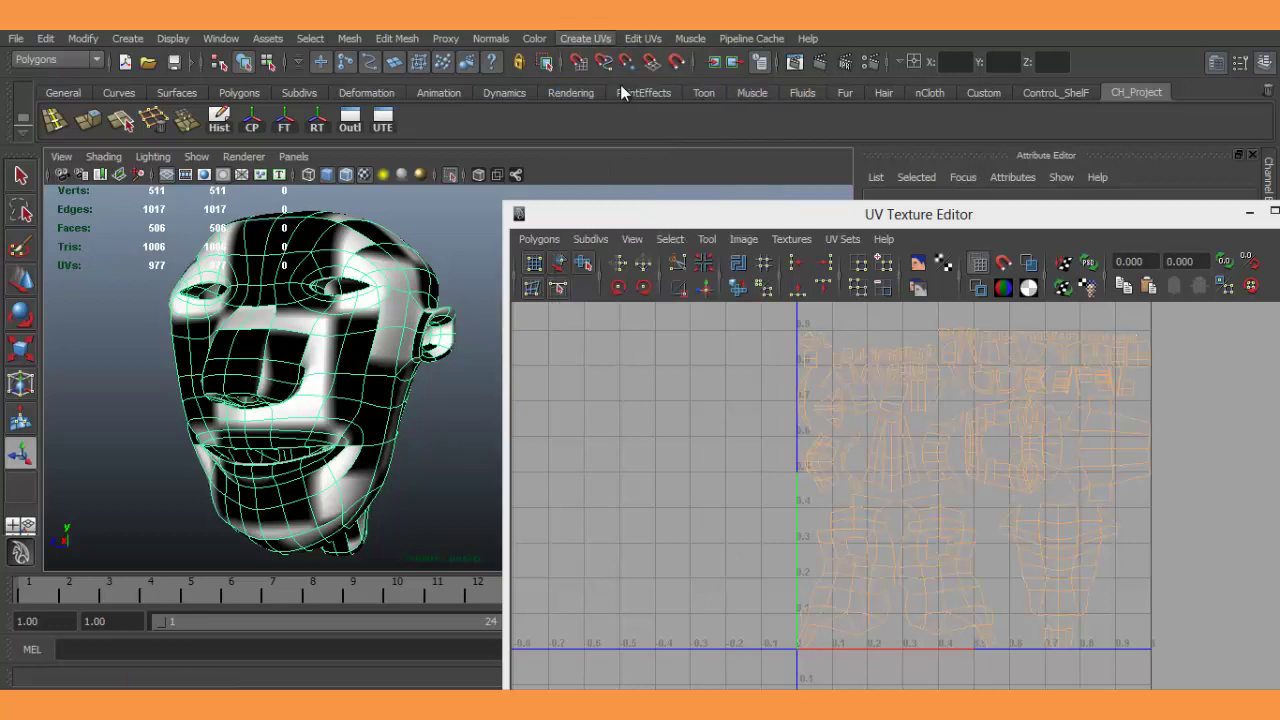
{"action": "left_click_drag", "start_coordinate": [428, 452], "coordinate": [400, 470], "text": "alt"}
{"action": "mouse_move", "coordinate": [322, 428]}
{"action": "left_mouse_down", "text": "alt"}
{"action": "mouse_move", "coordinate": [340, 420]}
{"action": "mouse_move", "coordinate": [234, 375]}
{"action": "mouse_move", "coordinate": [330, 385]}
{"action": "left_mouse_up", "text": "alt"}
{"action": "scroll", "coordinate": [1016, 490], "scroll_direction": "down", "scroll_amount": 1}
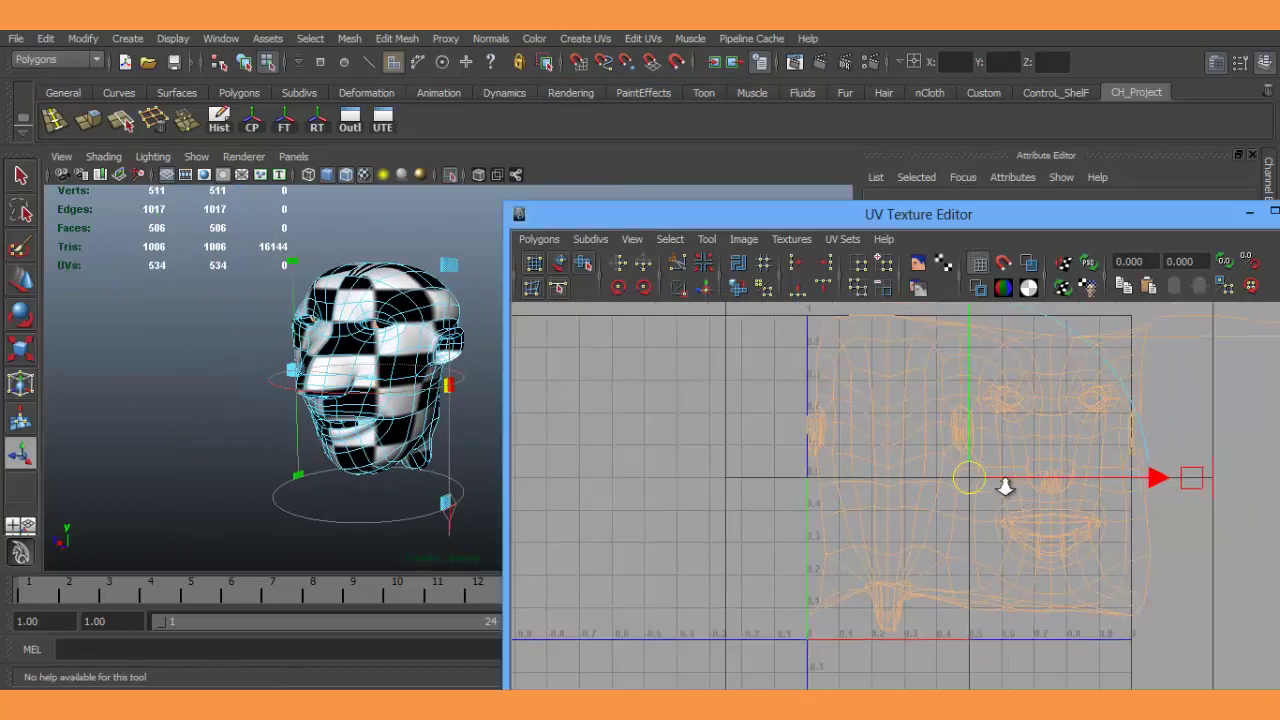
{"action": "scroll", "coordinate": [1016, 493], "scroll_direction": "down", "scroll_amount": 1}
{"action": "middle_click_drag", "start_coordinate": [1016, 493], "coordinate": [794, 490], "text": "alt"}
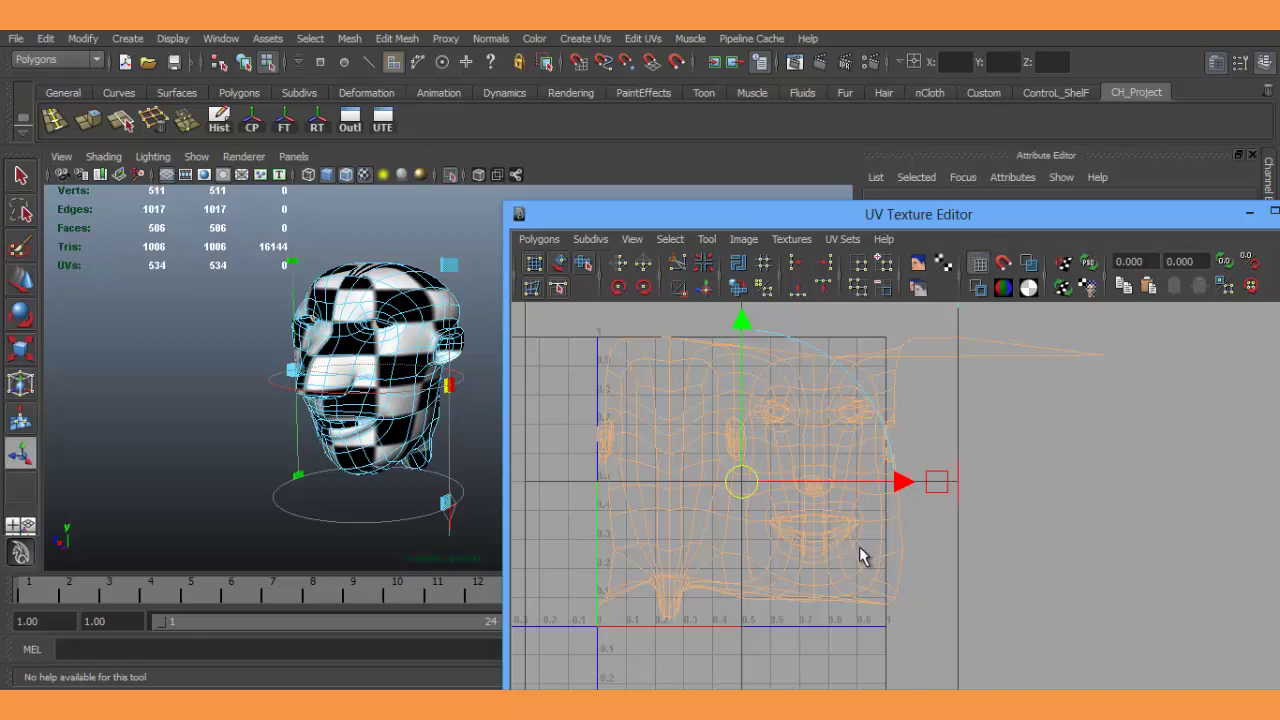
{"action": "right_click_drag", "start_coordinate": [399, 325], "coordinate": [470, 298]}
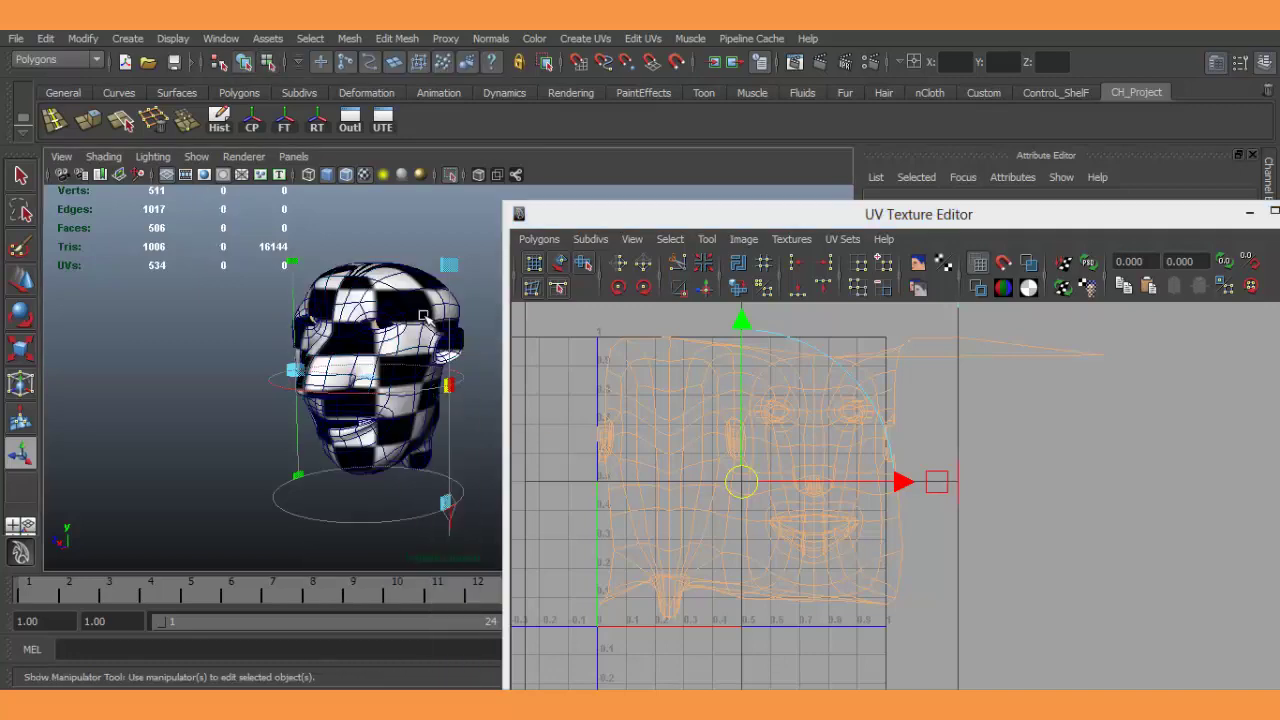
{"action": "mouse_move", "coordinate": [460, 300]}
{"action": "left_mouse_down", "text": "alt"}
{"action": "mouse_move", "coordinate": [351, 398]}
{"action": "mouse_move", "coordinate": [411, 452]}
{"action": "left_mouse_up", "text": "alt"}
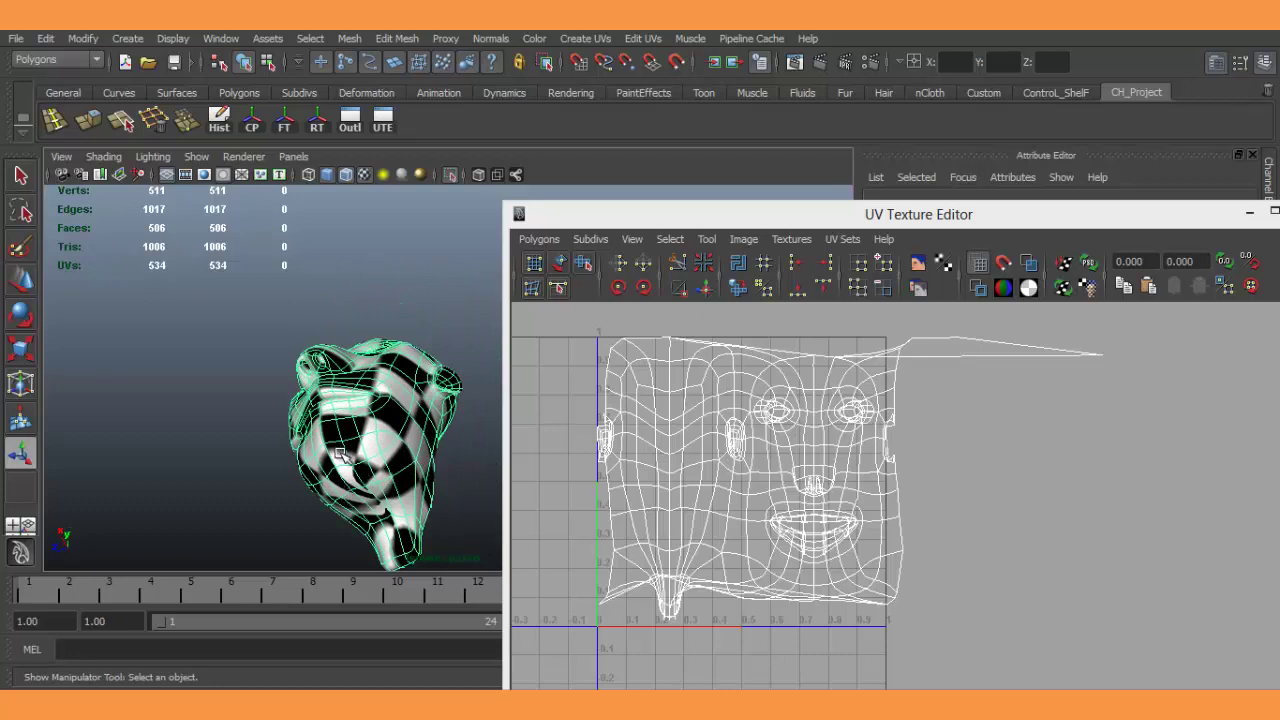
{"action": "left_click_drag", "start_coordinate": [340, 455], "coordinate": [447, 507], "text": "alt"}
{"action": "left_click_drag", "start_coordinate": [452, 459], "coordinate": [402, 521], "text": "alt"}
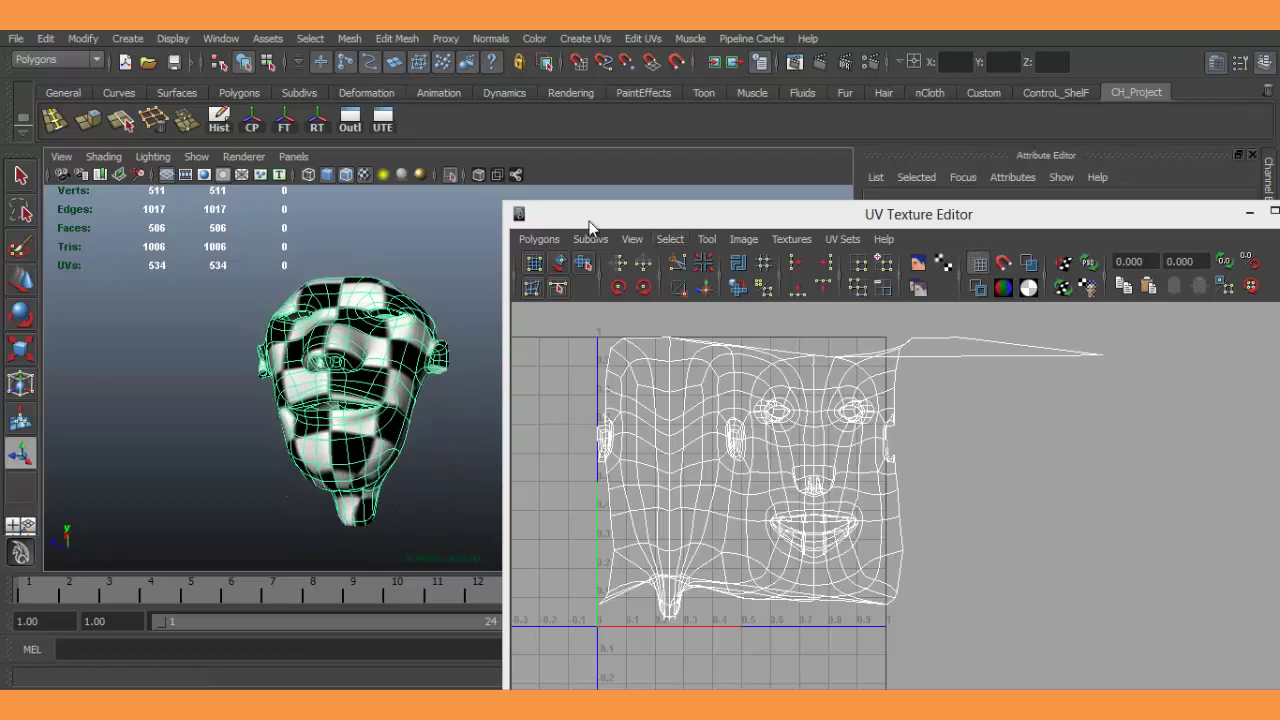
Apply Planar Mapping to the head again and orbit to view the 511-UV side-profile layout.
{"action": "left_click", "coordinate": [583, 38]}
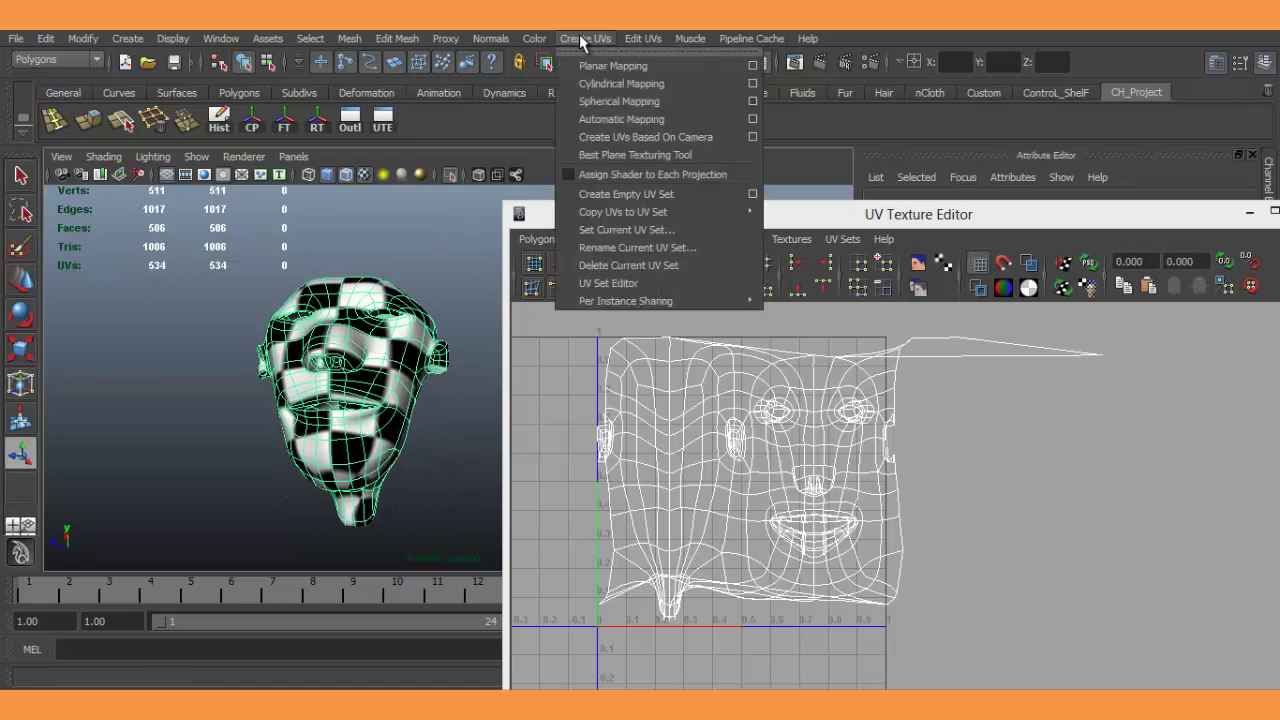
{"action": "left_click", "coordinate": [617, 64]}
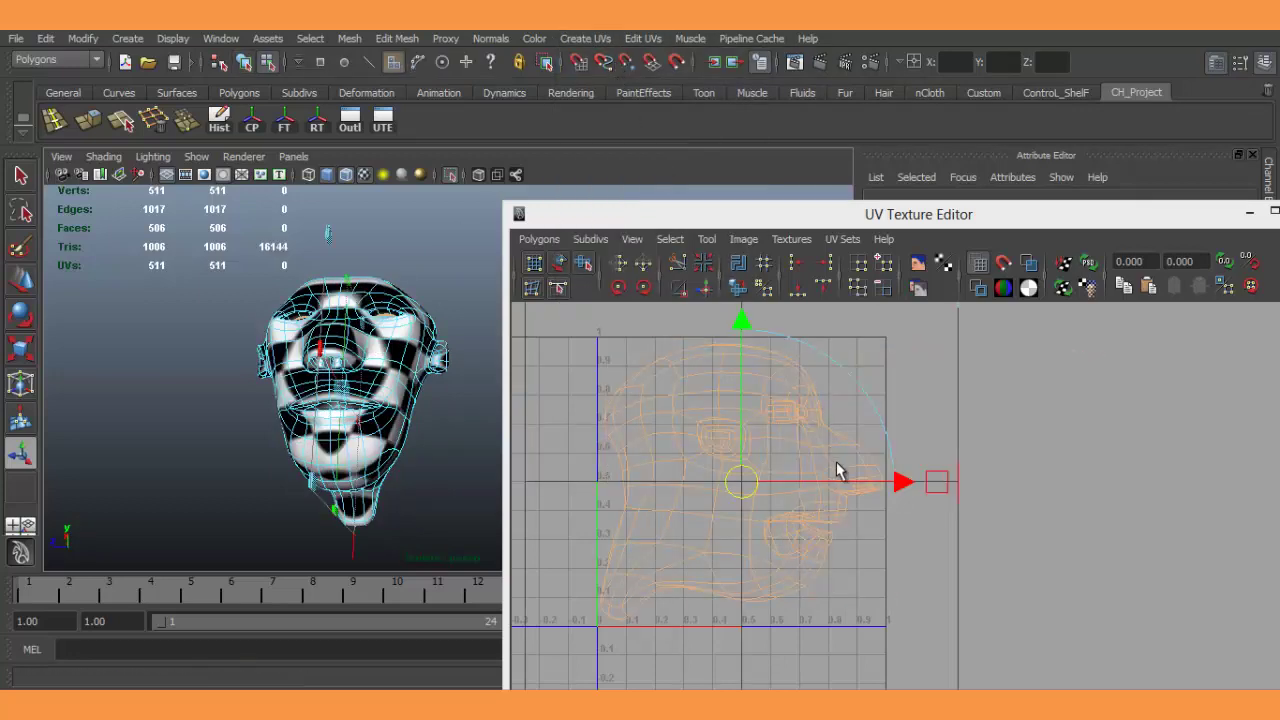
{"action": "mouse_move", "coordinate": [377, 368]}
{"action": "left_mouse_down", "text": "alt"}
{"action": "mouse_move", "coordinate": [354, 393]}
{"action": "mouse_move", "coordinate": [395, 272]}
{"action": "left_mouse_up", "text": "alt"}
{"action": "right_click_drag", "start_coordinate": [398, 271], "coordinate": [428, 258]}
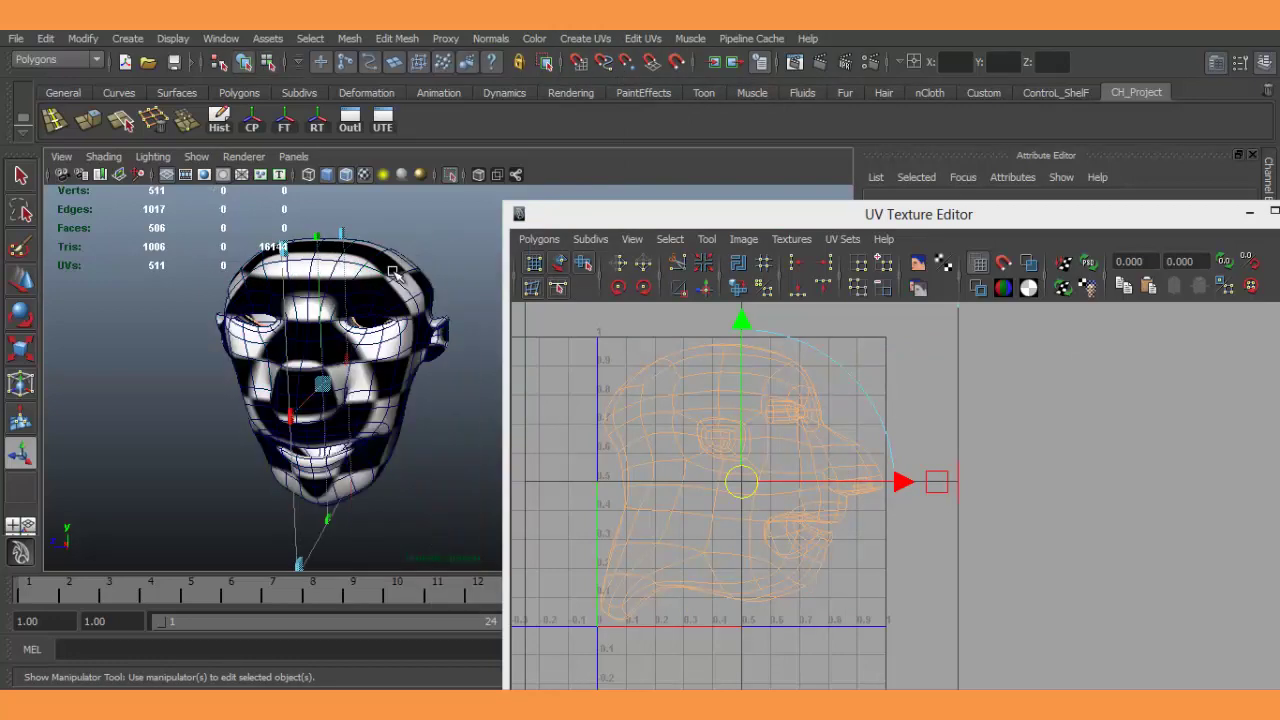
{"action": "left_click", "coordinate": [393, 272]}
{"action": "left_click_drag", "start_coordinate": [434, 403], "coordinate": [397, 397], "text": "alt"}
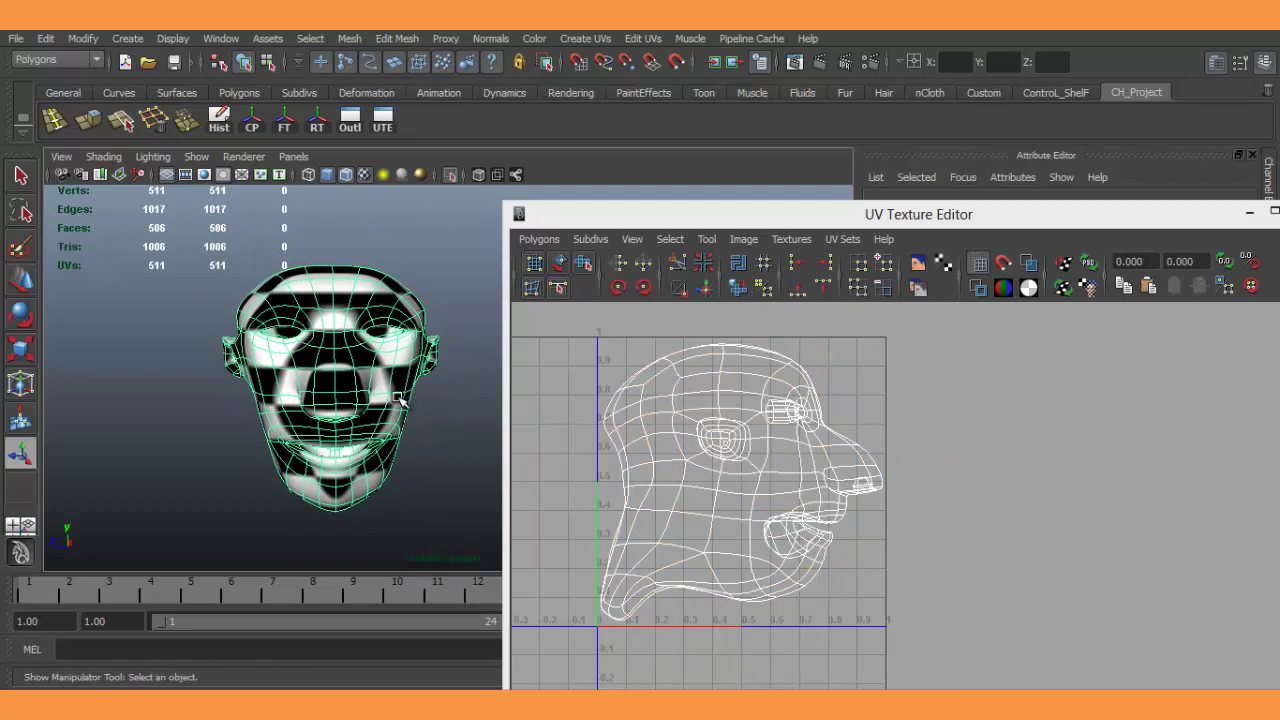
{"action": "left_click", "coordinate": [582, 40]}
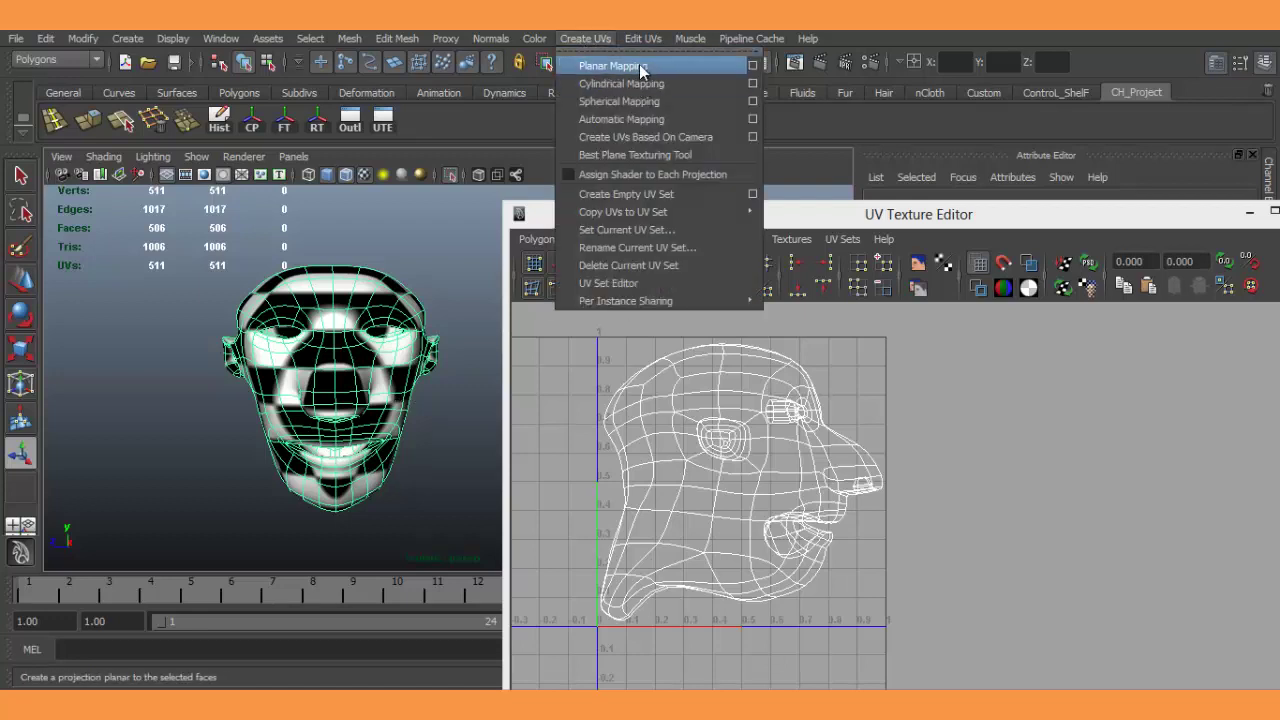
Re-project the head's UVs with Planar Mapping from the X axis and close the options.
{"action": "left_click", "coordinate": [752, 66]}
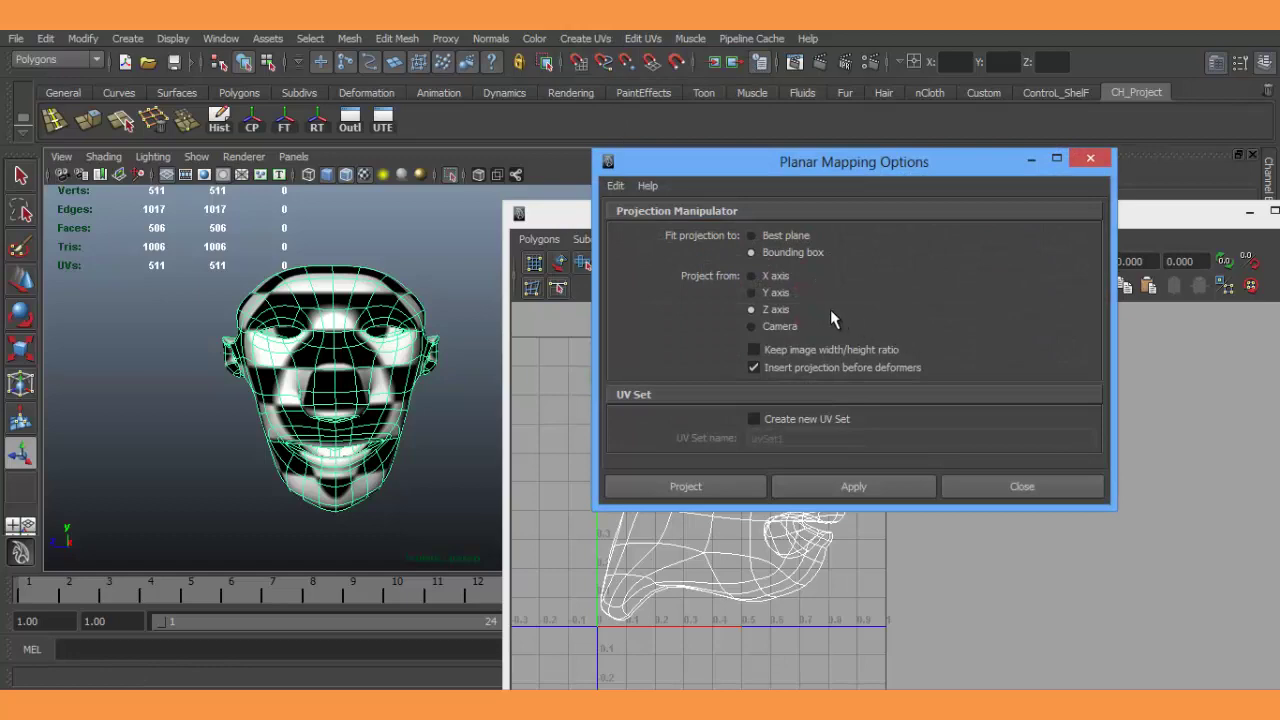
{"action": "left_click", "coordinate": [862, 486]}
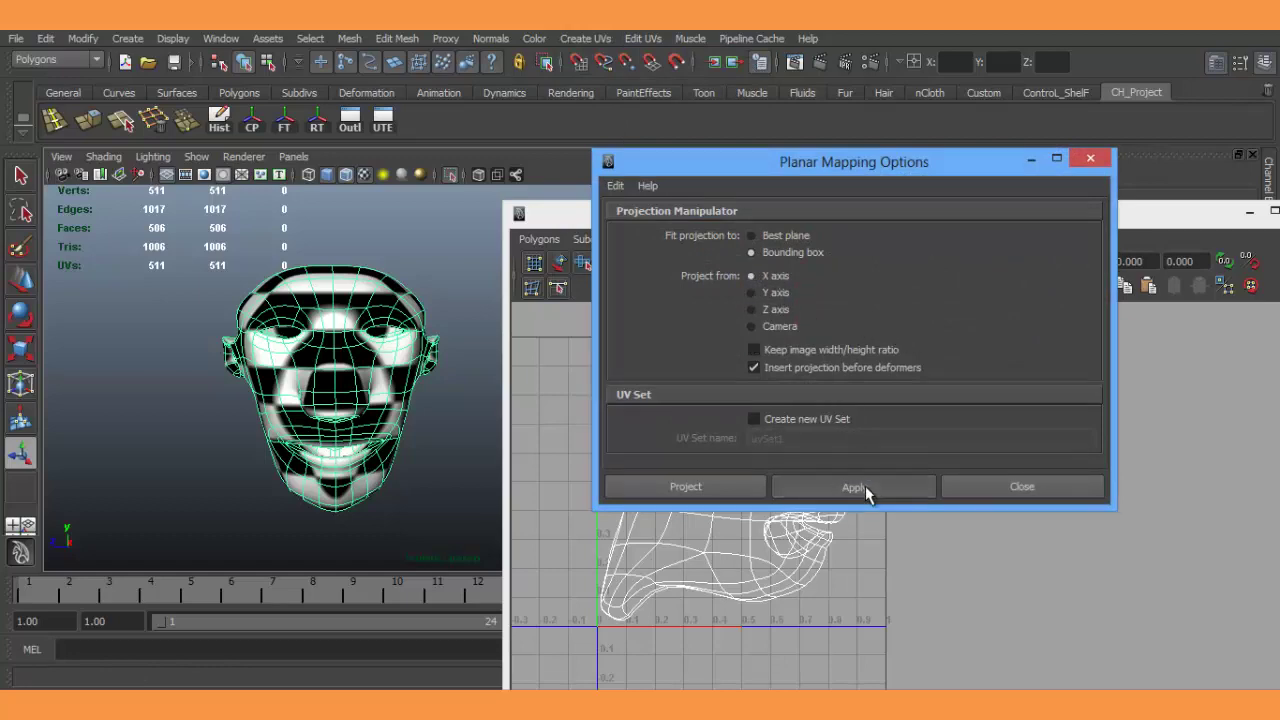
{"action": "left_click_drag", "start_coordinate": [275, 418], "coordinate": [430, 418], "text": "alt"}
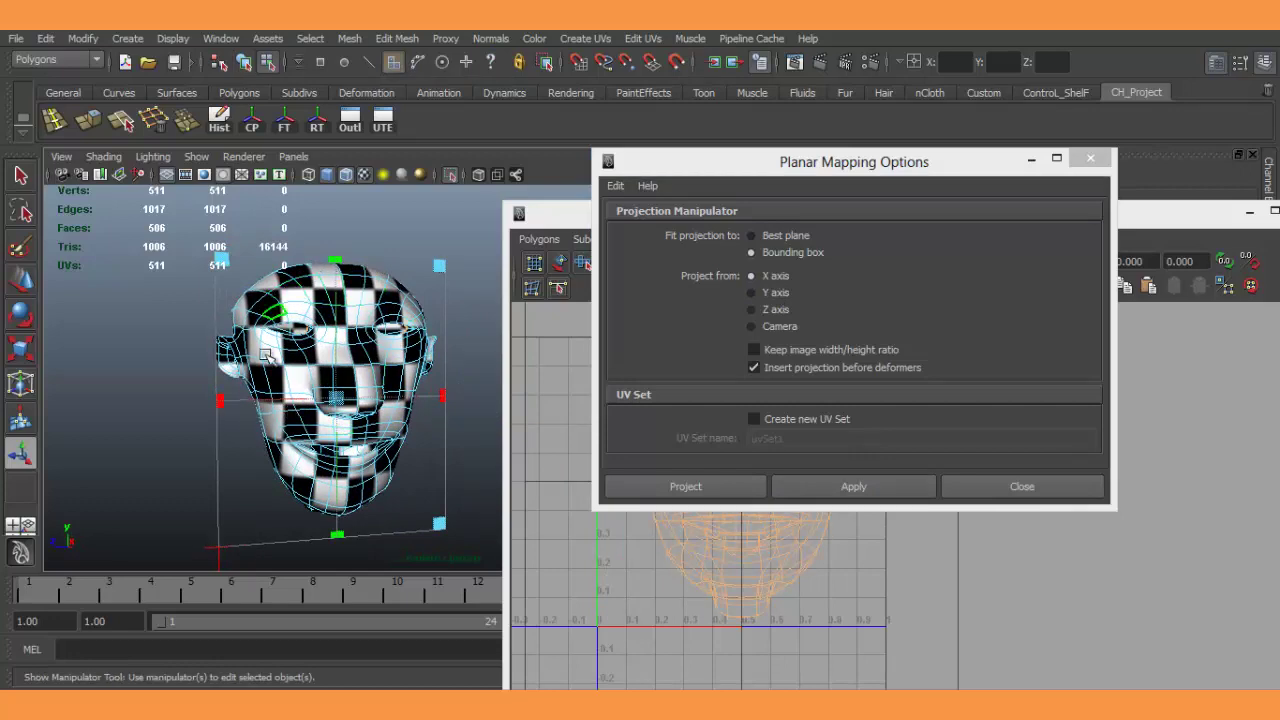
{"action": "left_click_drag", "start_coordinate": [275, 311], "coordinate": [360, 440], "text": "alt"}
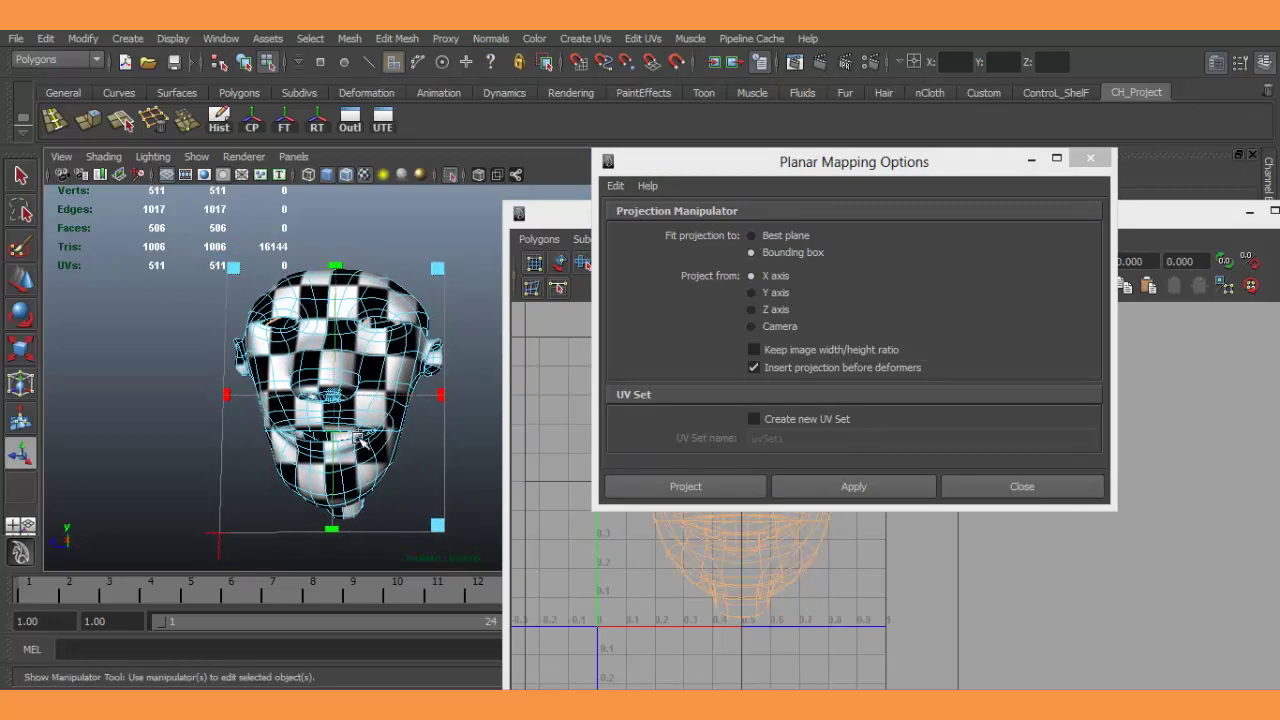
{"action": "left_click", "coordinate": [1090, 158]}
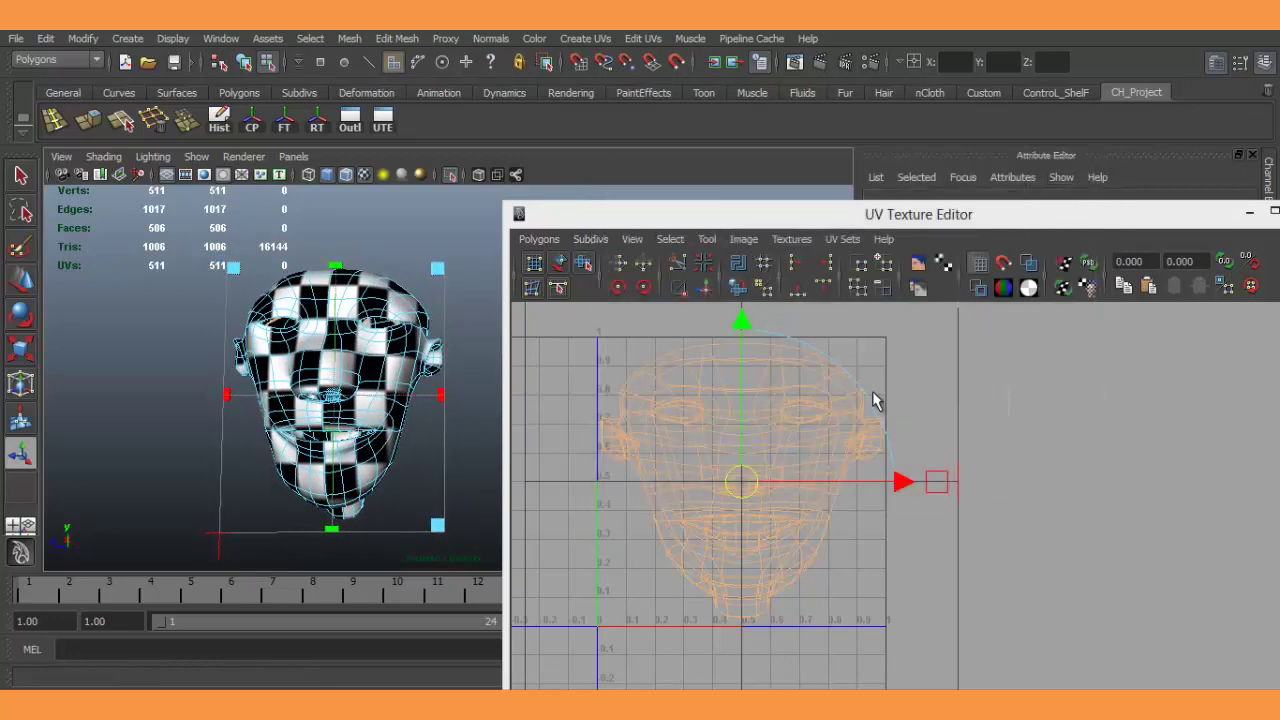
Frame the head and orbit to confirm the checker squares cover the face evenly.
{"action": "mouse_move", "coordinate": [420, 340]}
{"action": "left_mouse_down", "text": "alt"}
{"action": "mouse_move", "coordinate": [414, 419]}
{"action": "mouse_move", "coordinate": [302, 403]}
{"action": "left_mouse_up", "text": "alt"}
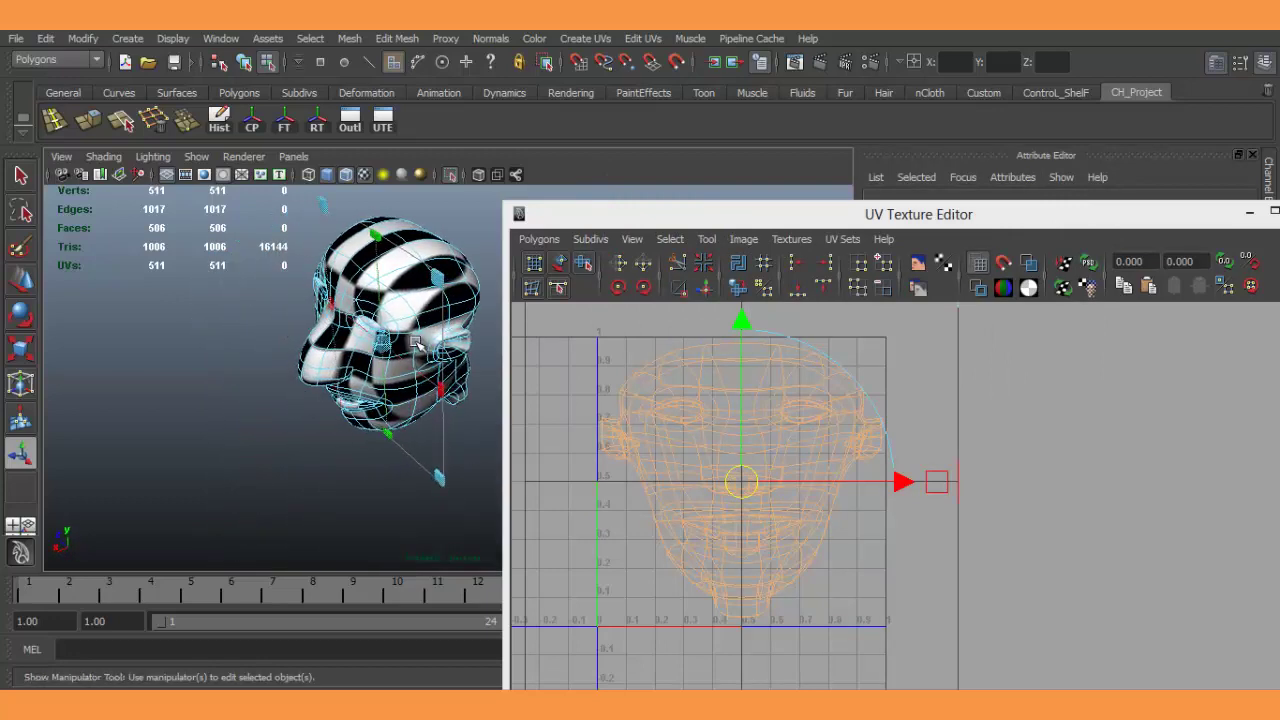
{"action": "left_click_drag", "start_coordinate": [416, 343], "coordinate": [464, 408], "text": "alt"}
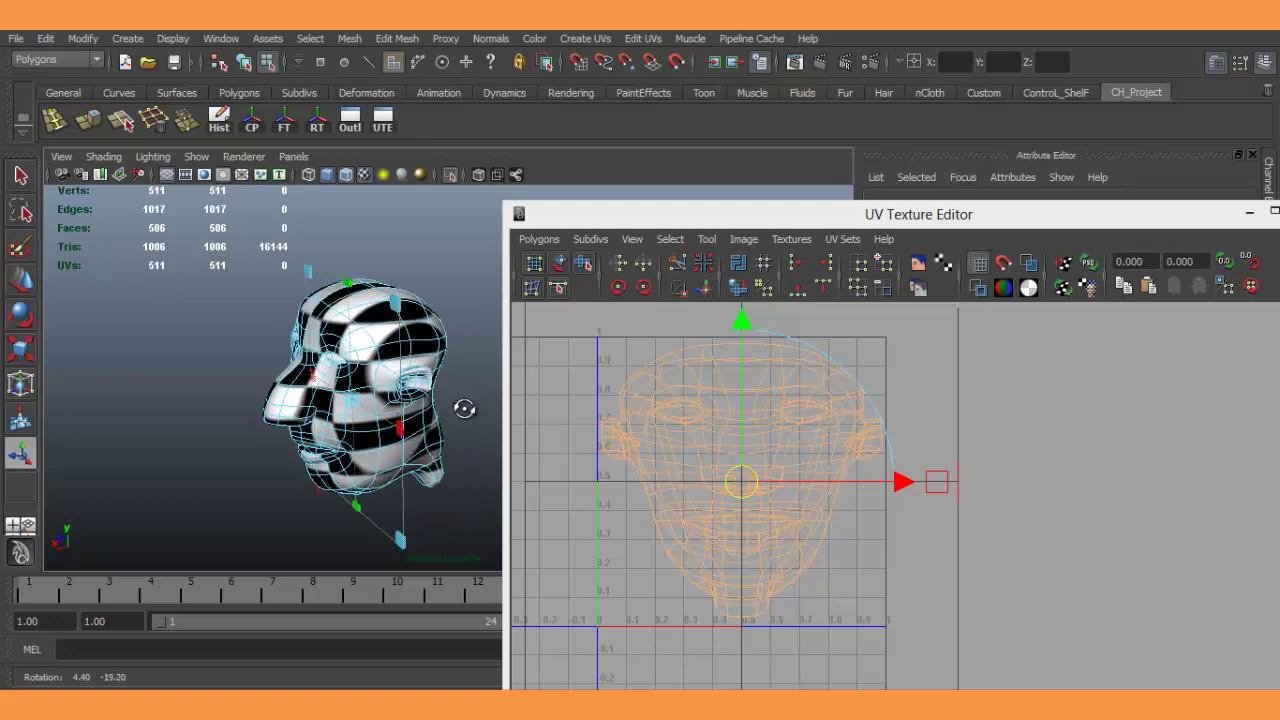
{"action": "key", "text": "f"}
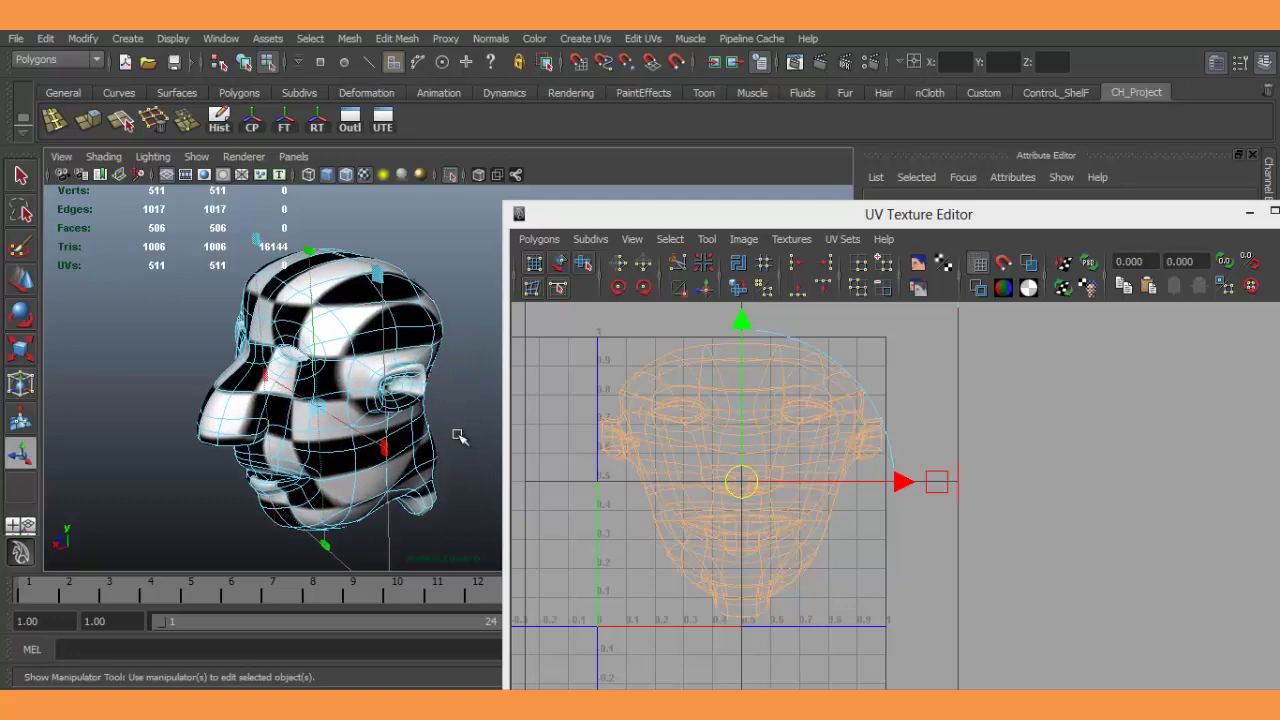
{"action": "left_click_drag", "start_coordinate": [459, 436], "coordinate": [514, 383], "text": "alt"}
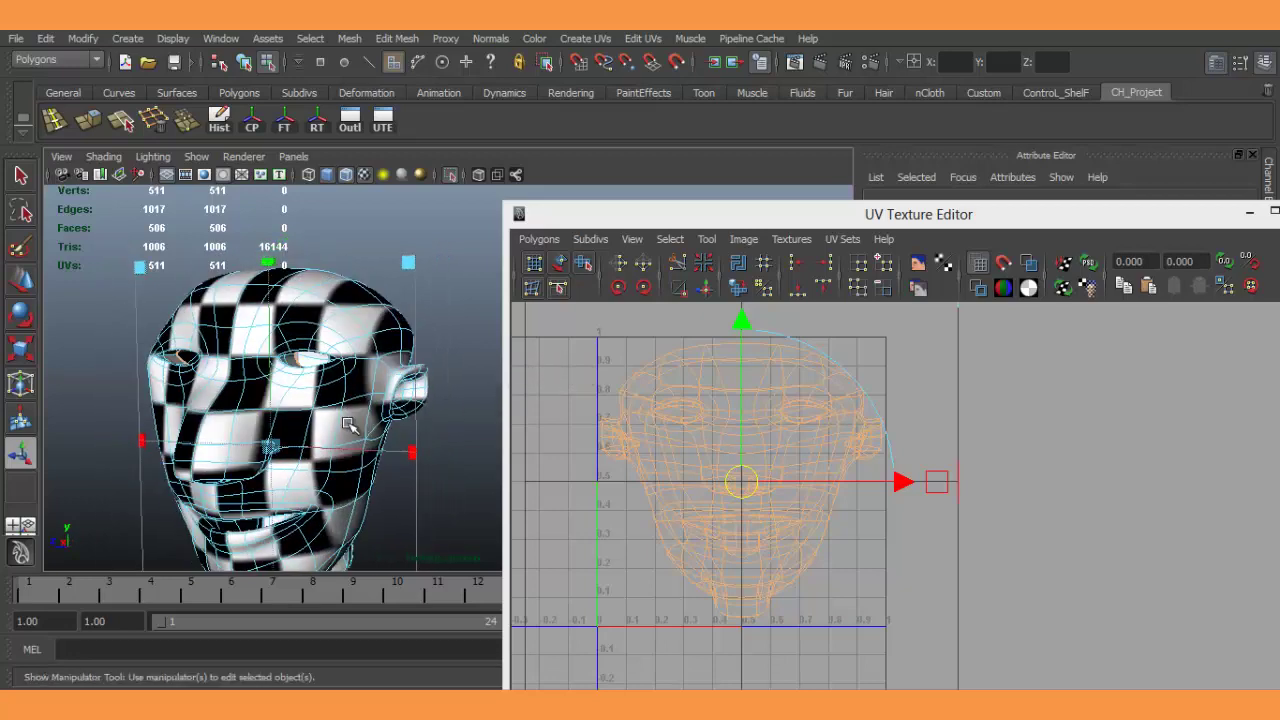
{"action": "left_click_drag", "start_coordinate": [347, 424], "coordinate": [372, 384], "text": "alt"}
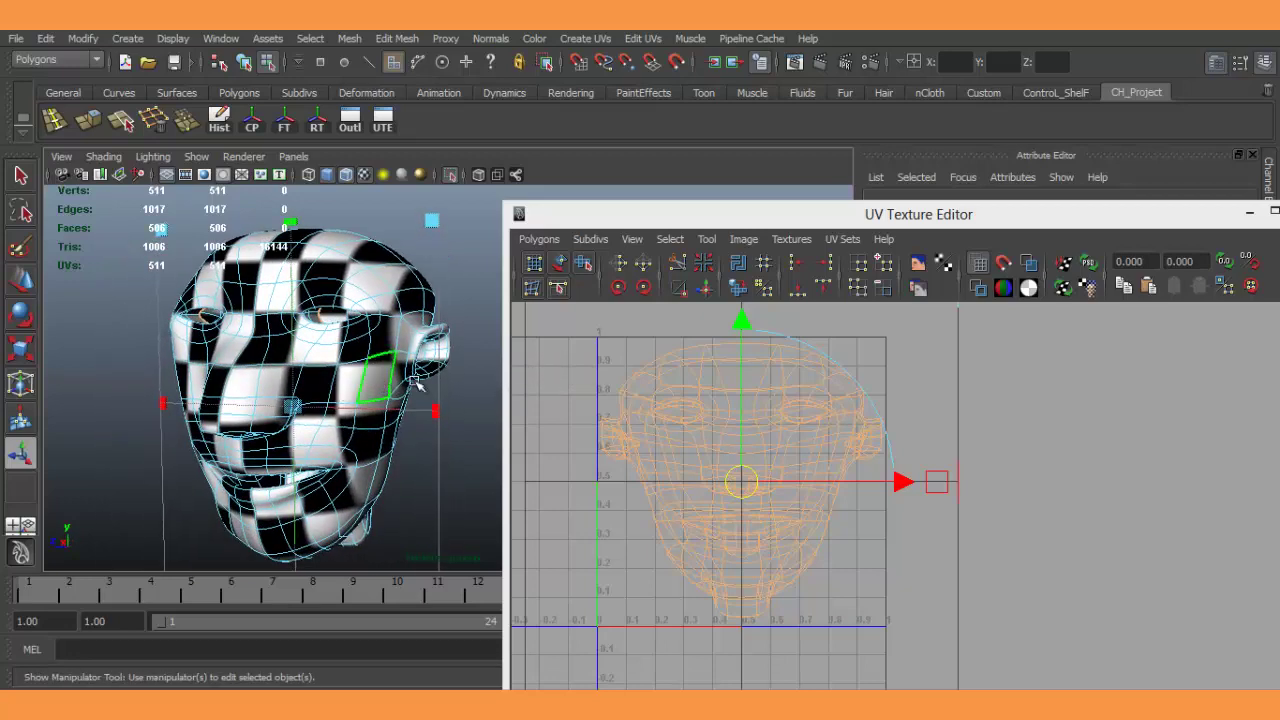
{"action": "mouse_move", "coordinate": [353, 395]}
{"action": "left_mouse_down", "text": "alt"}
{"action": "mouse_move", "coordinate": [348, 407]}
{"action": "mouse_move", "coordinate": [361, 378]}
{"action": "mouse_move", "coordinate": [360, 400]}
{"action": "left_mouse_up", "text": "alt"}
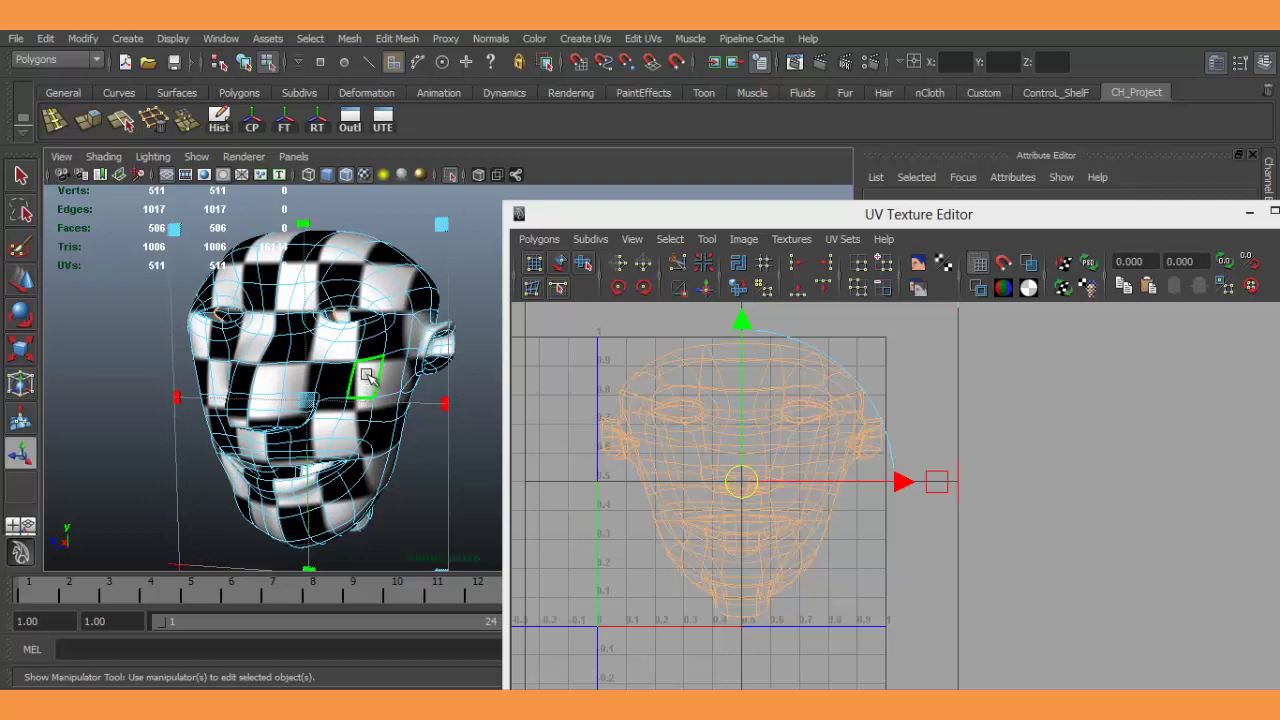
Switch the head to object mode and assign the existing grey lambert2 material in place of the checker.
{"action": "right_click", "coordinate": [367, 375]}
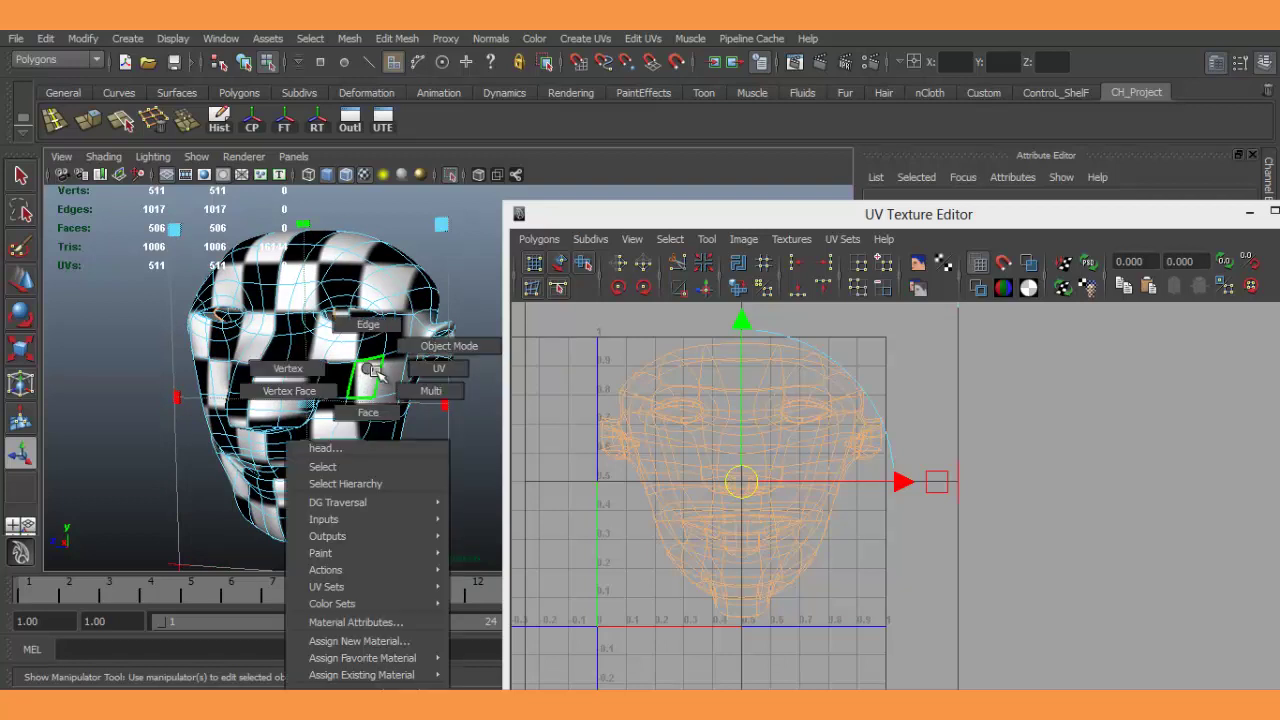
{"action": "left_click", "coordinate": [449, 346]}
{"action": "right_click_drag", "start_coordinate": [300, 405], "coordinate": [330, 407], "text": "alt"}
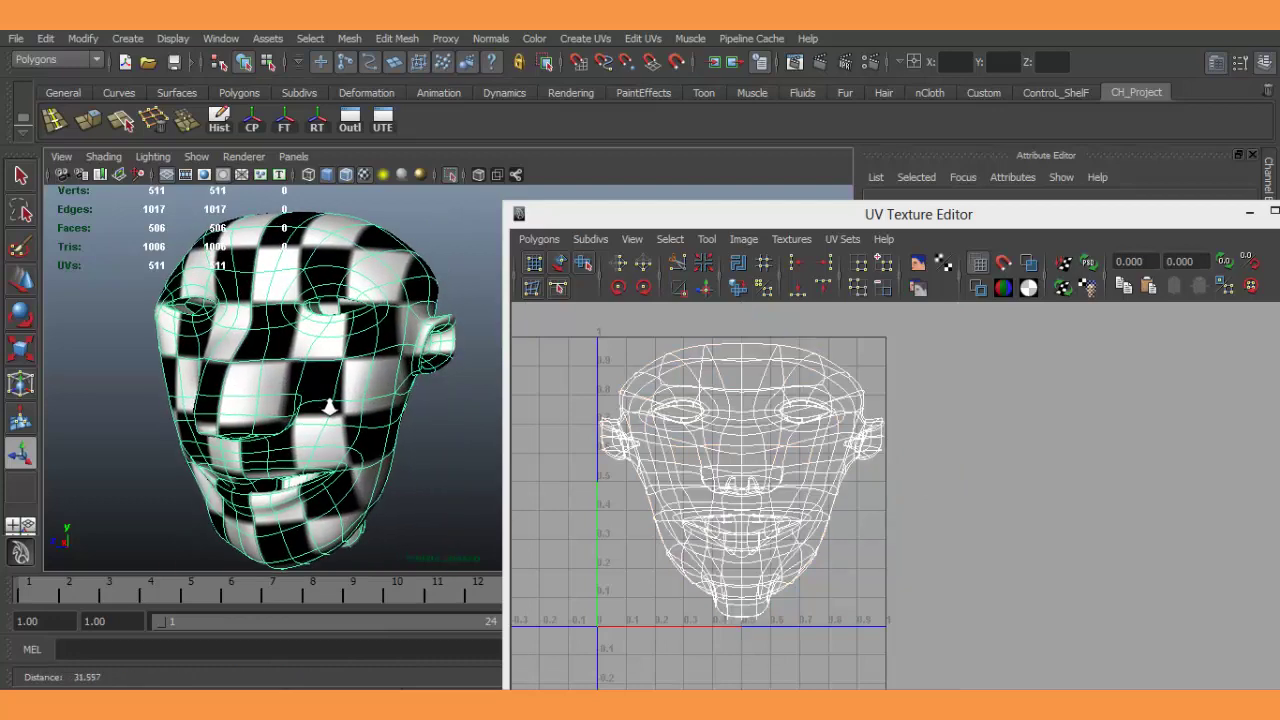
{"action": "right_click", "coordinate": [360, 270]}
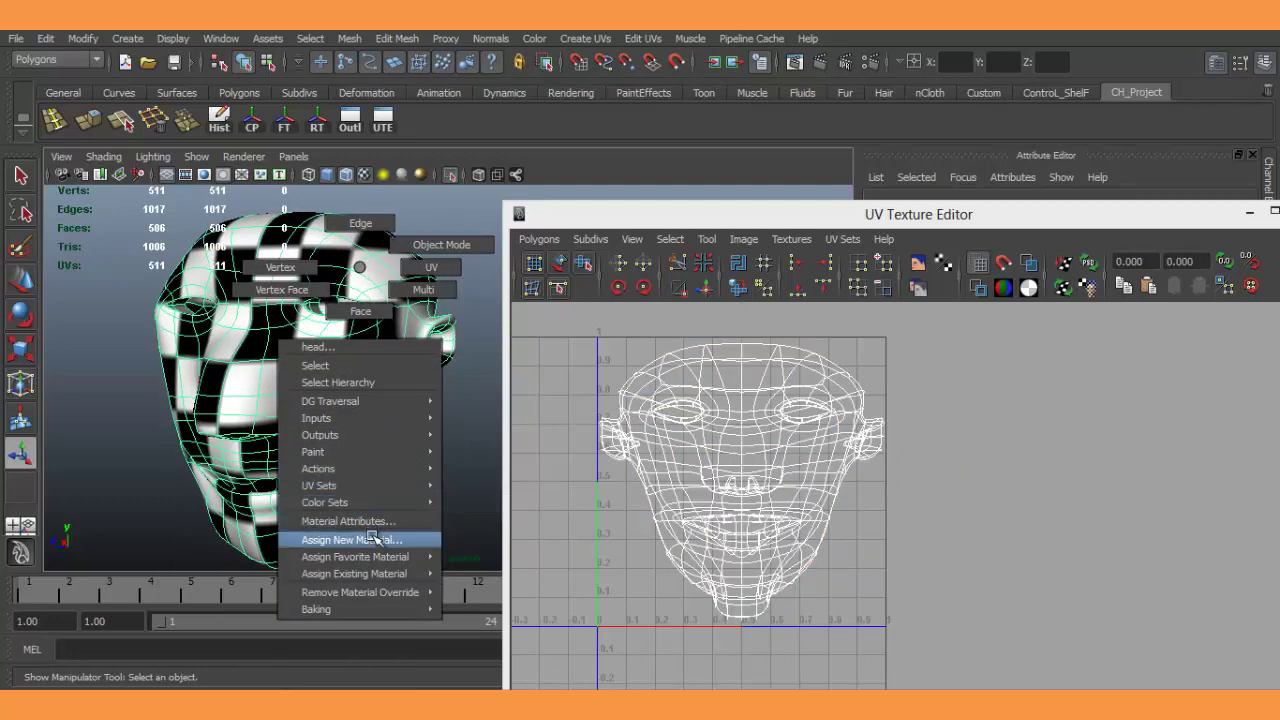
{"action": "mouse_move", "coordinate": [355, 573]}
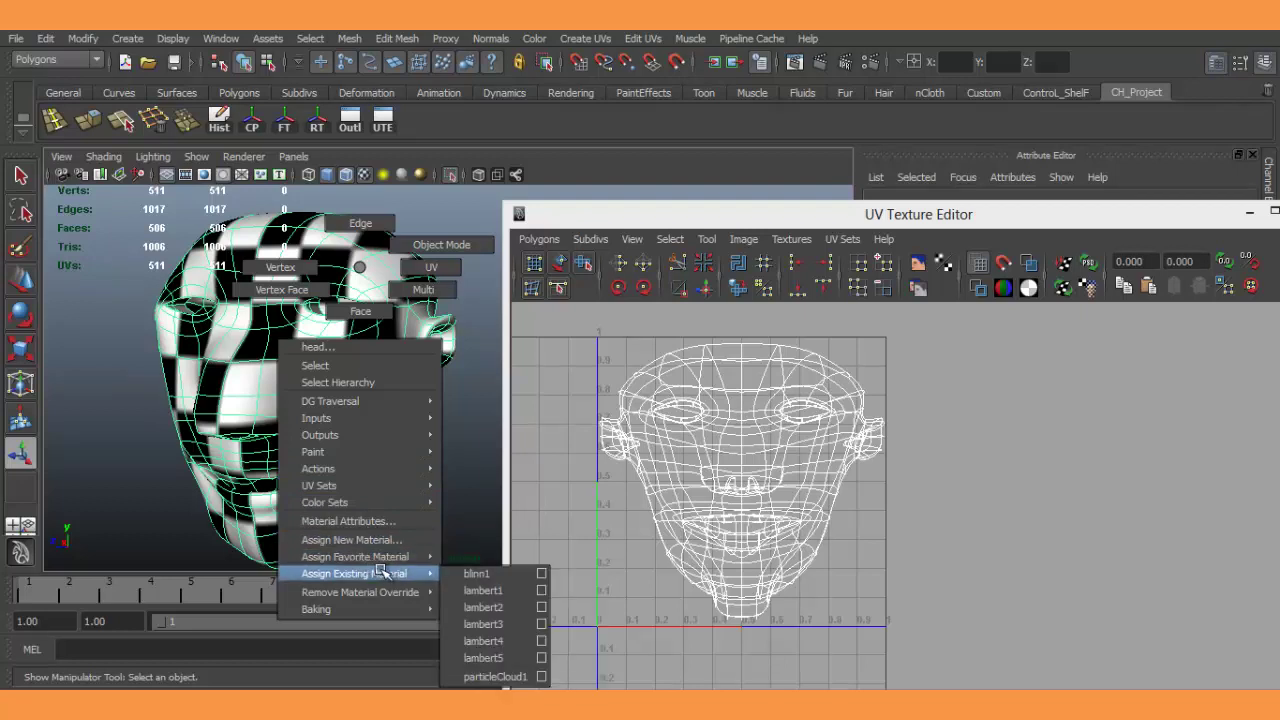
{"action": "left_click", "coordinate": [512, 593]}
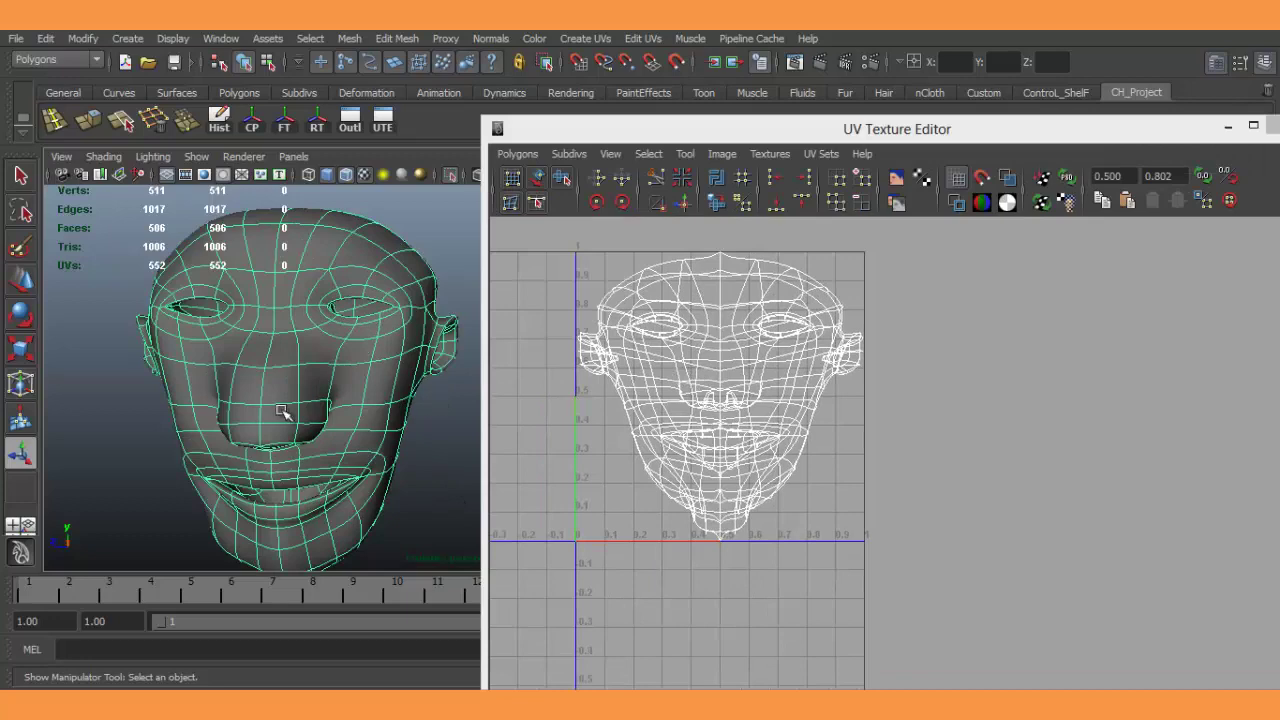
Turn off smooth preview, switch the head to face selection and display it as wireframe.
{"action": "left_click_drag", "start_coordinate": [280, 412], "coordinate": [305, 405], "text": "alt"}
{"action": "key", "text": "1"}
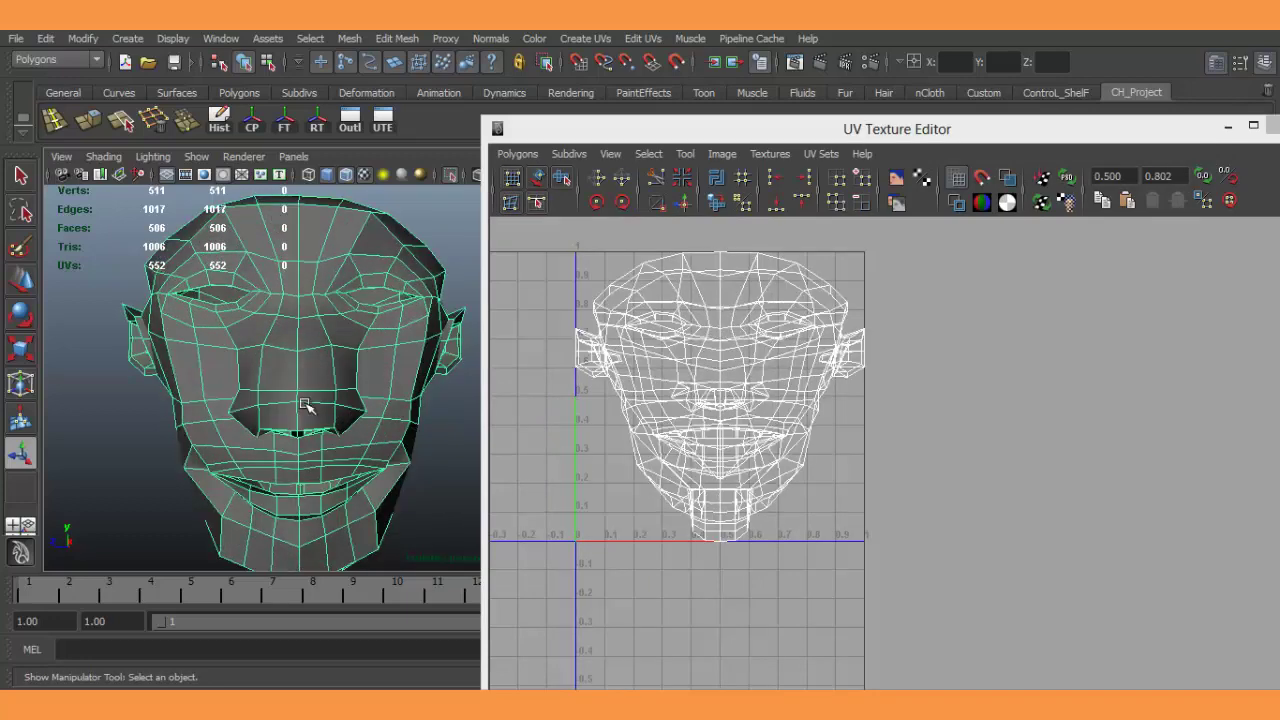
{"action": "left_click_drag", "start_coordinate": [392, 446], "coordinate": [300, 426], "text": "alt"}
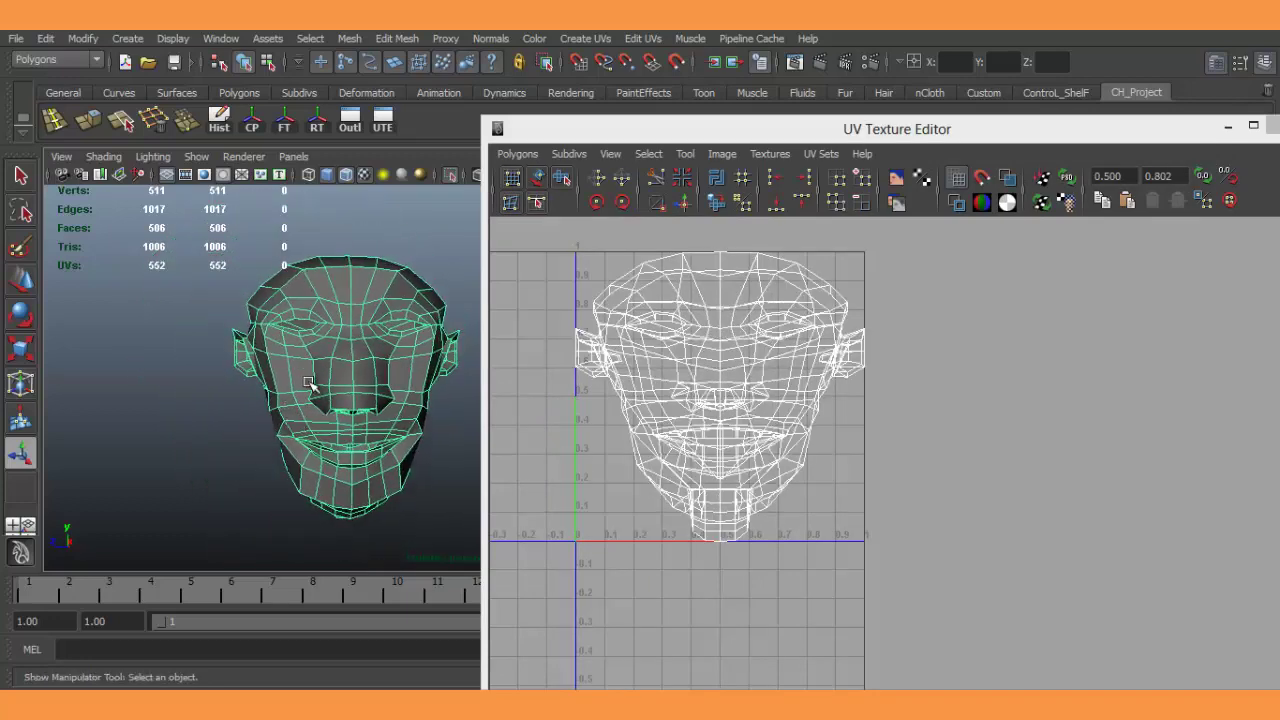
{"action": "right_click_drag", "start_coordinate": [309, 369], "coordinate": [307, 408]}
{"action": "left_click_drag", "start_coordinate": [362, 428], "coordinate": [352, 430], "text": "alt"}
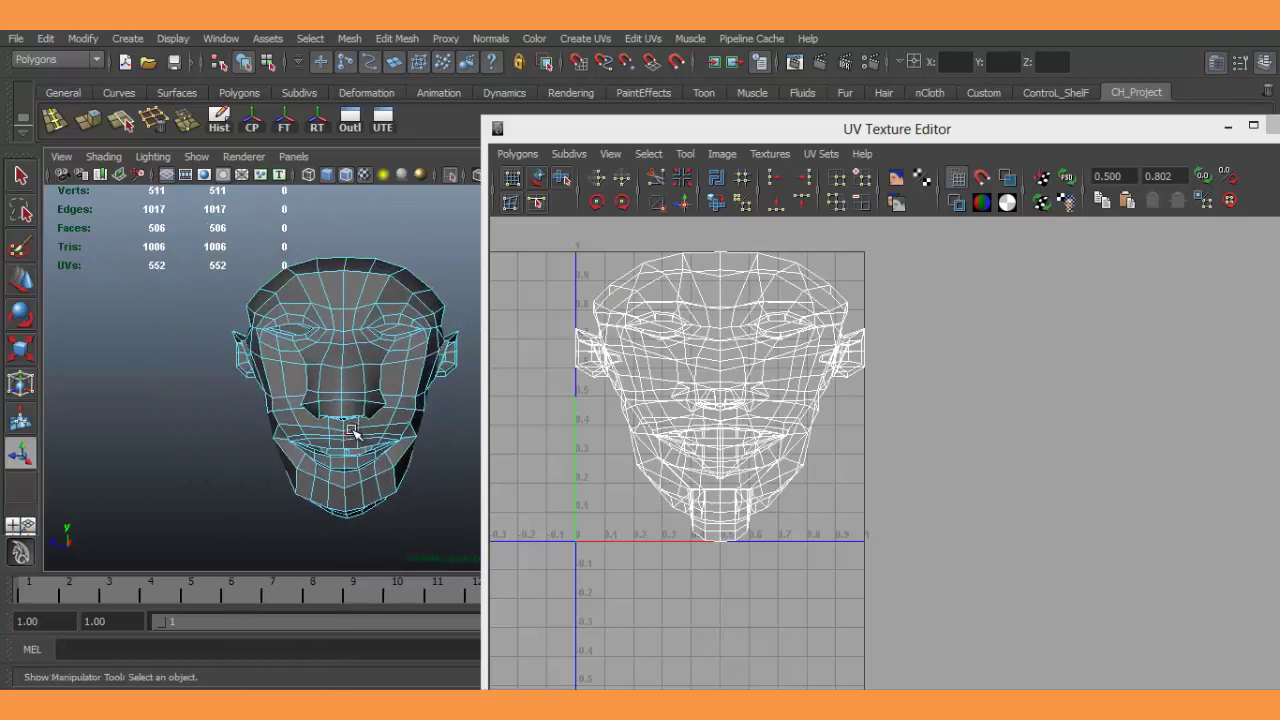
{"action": "key", "text": "4"}
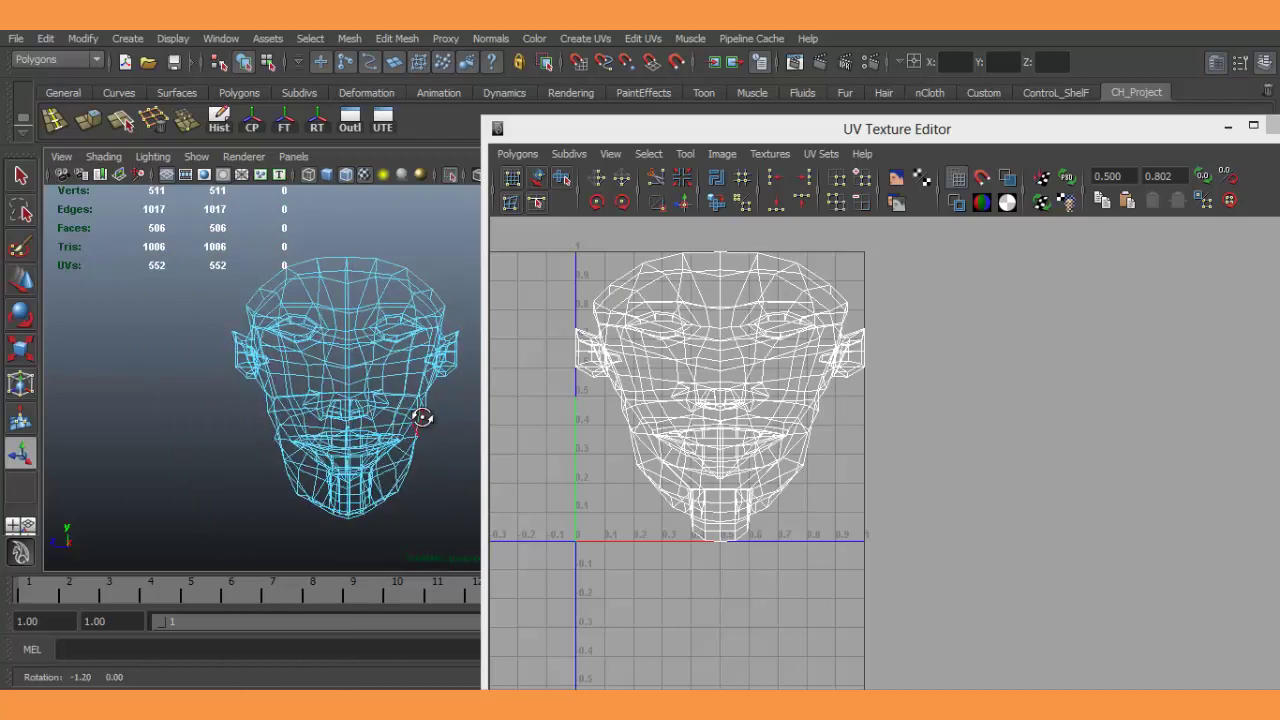
Switch the viewport to the orthographic side view.
{"action": "left_click_drag", "start_coordinate": [410, 420], "coordinate": [425, 417], "text": "alt"}
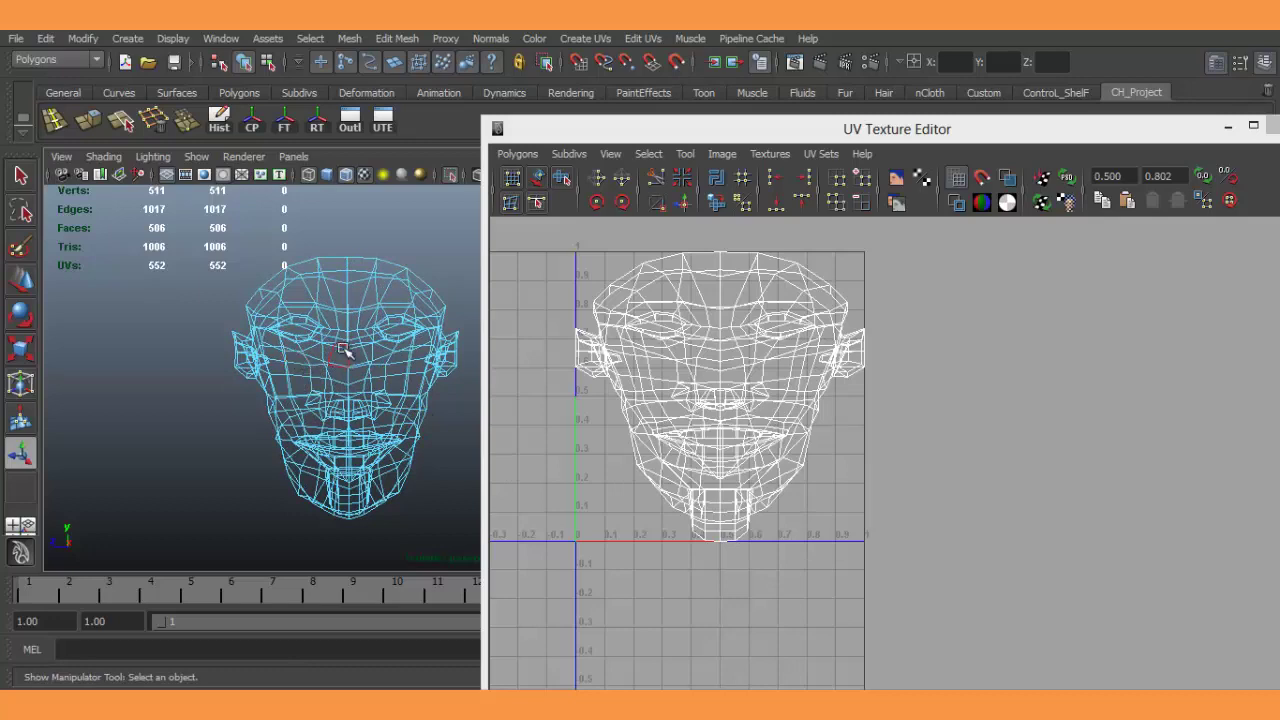
{"action": "key", "text": "space"}
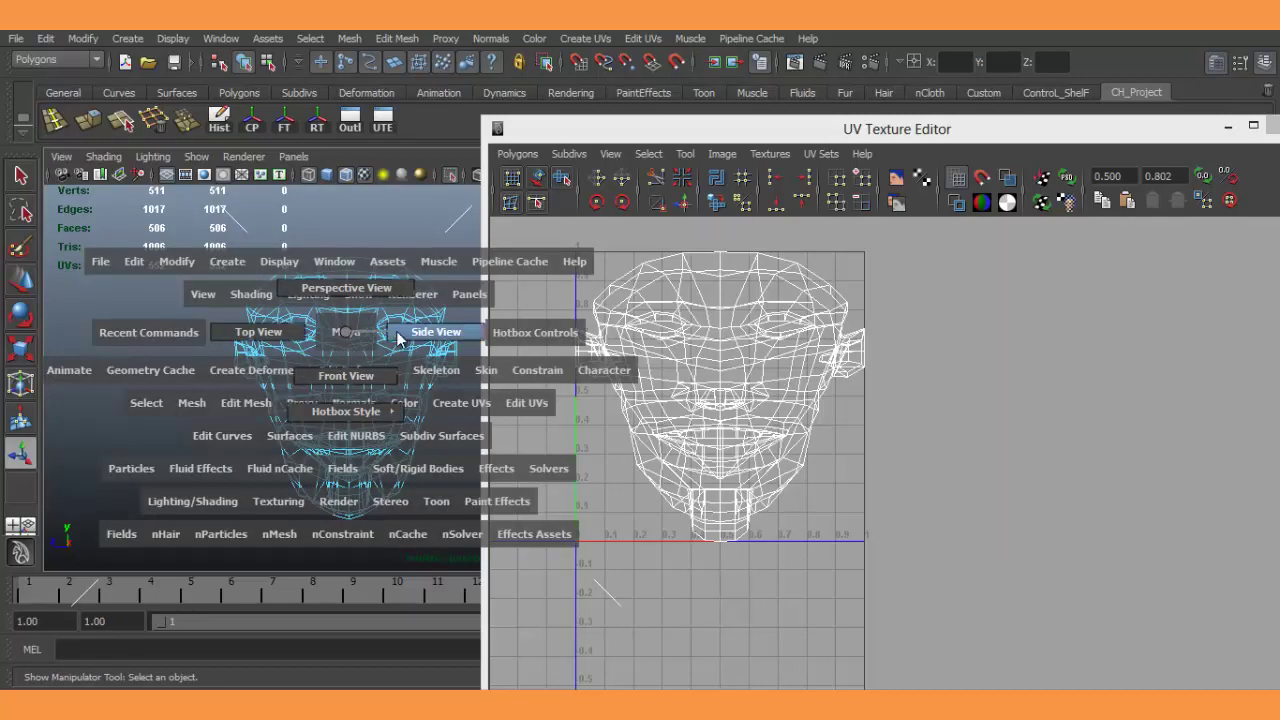
{"action": "left_click_drag", "start_coordinate": [348, 340], "coordinate": [430, 333]}
In side view, box-select and delete the faces on one half of the head.
{"action": "mouse_move", "coordinate": [400, 372]}
{"action": "middle_mouse_down", "text": "alt"}
{"action": "mouse_move", "coordinate": [400, 440]}
{"action": "mouse_move", "coordinate": [360, 390]}
{"action": "mouse_move", "coordinate": [286, 390]}
{"action": "mouse_move", "coordinate": [267, 369]}
{"action": "mouse_move", "coordinate": [288, 391]}
{"action": "middle_mouse_up", "text": "alt"}
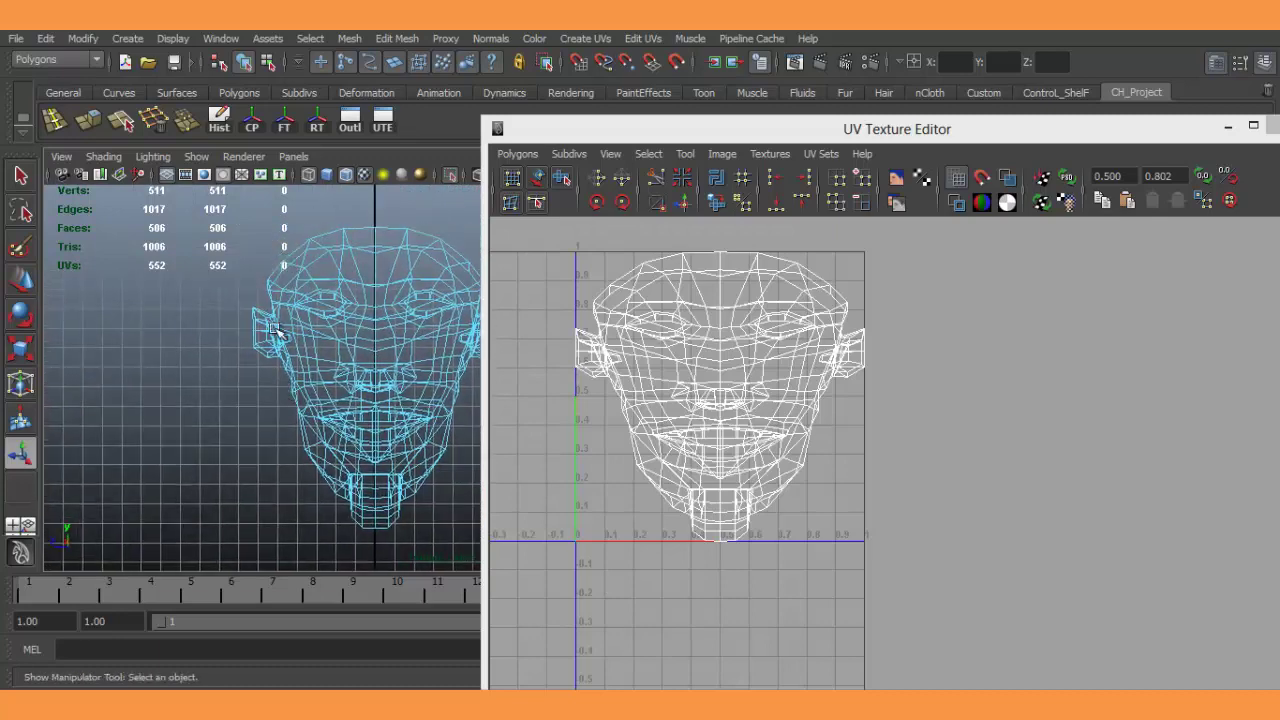
{"action": "left_click_drag", "start_coordinate": [217, 224], "coordinate": [372, 563]}
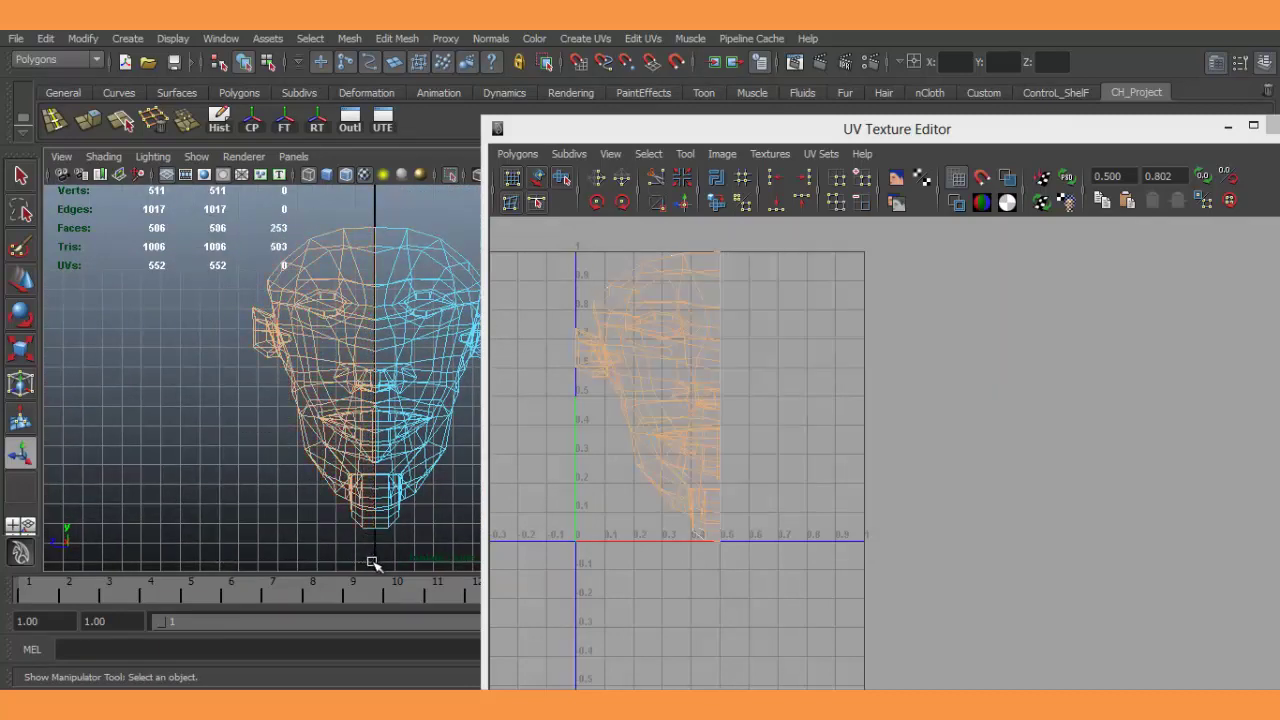
{"action": "key", "text": "Delete"}
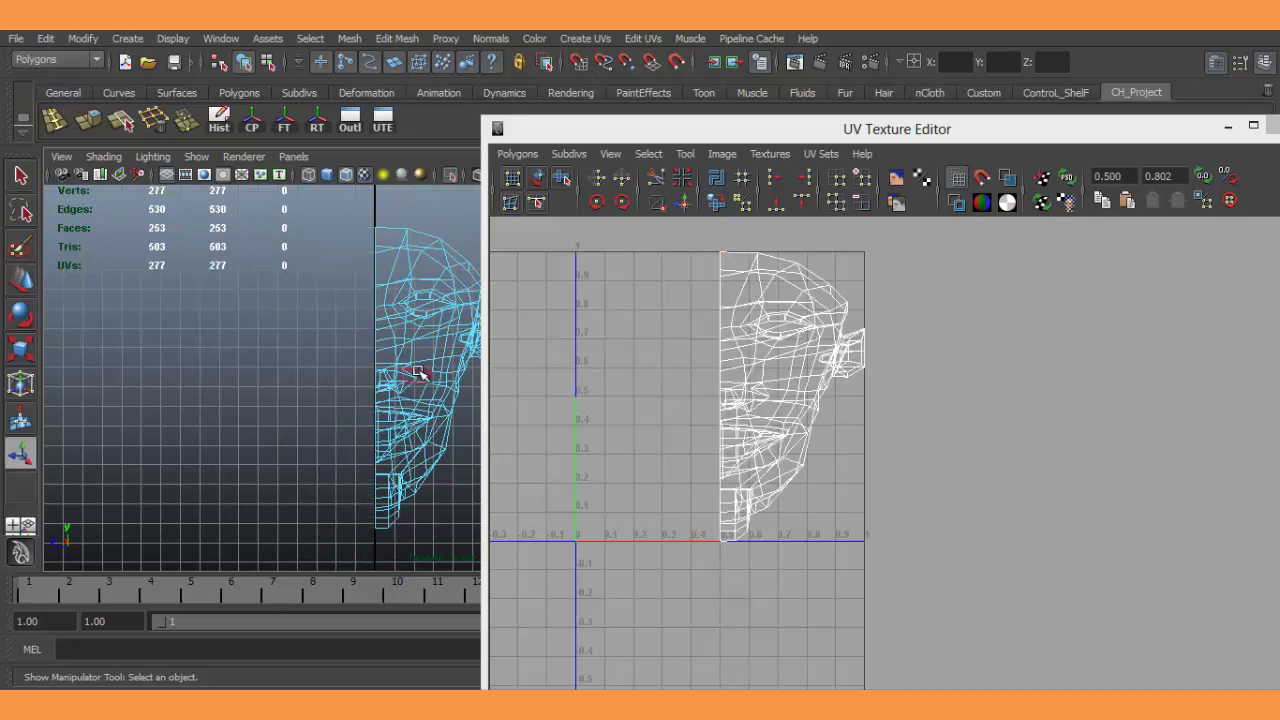
Return to a framed, smooth-shaded perspective view of the half head in object mode.
{"action": "right_click_drag", "start_coordinate": [416, 350], "coordinate": [452, 332]}
{"action": "key", "text": "space"}
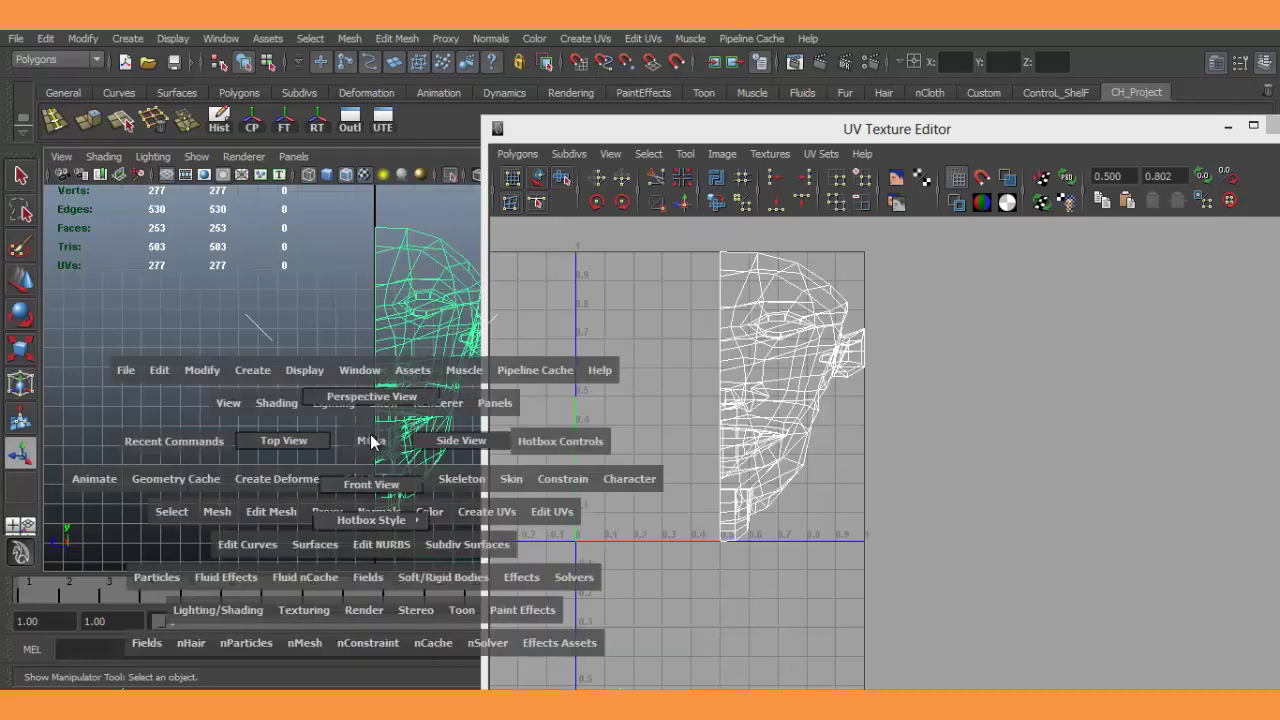
{"action": "key", "text": "f"}
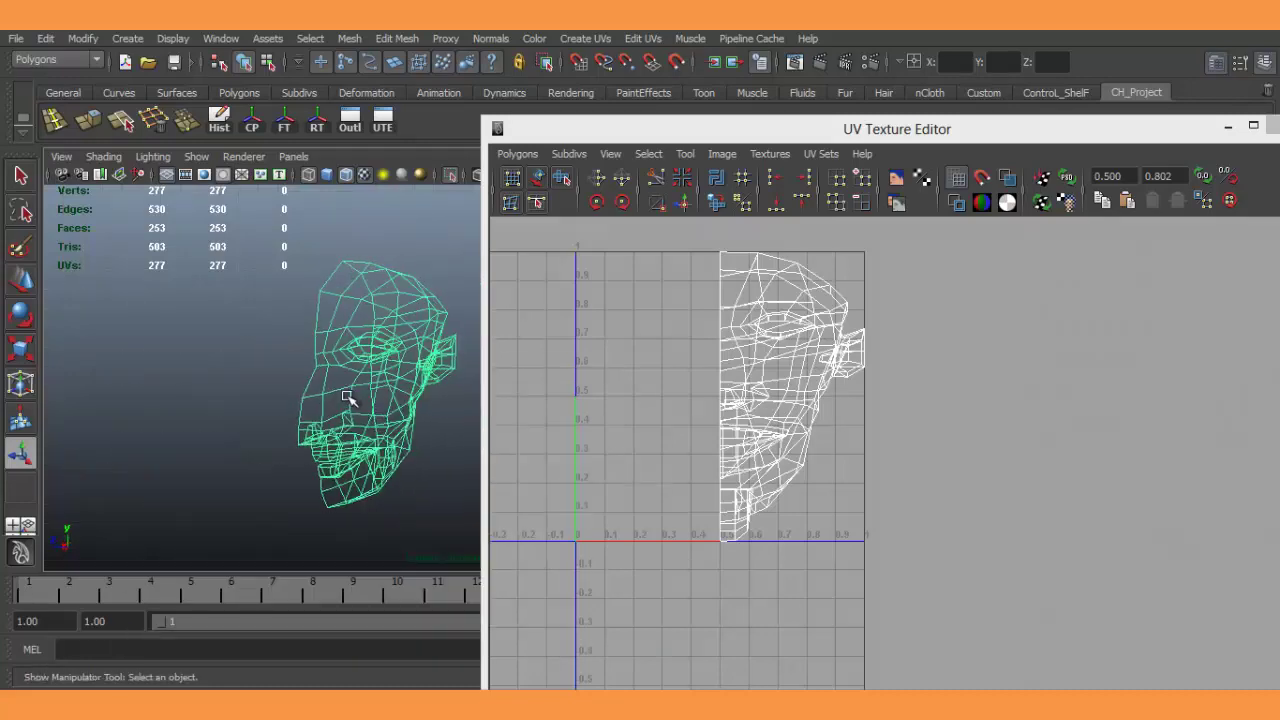
{"action": "key", "text": "5"}
{"action": "mouse_move", "coordinate": [371, 380]}
{"action": "left_mouse_down", "text": "alt"}
{"action": "mouse_move", "coordinate": [434, 428]}
{"action": "mouse_move", "coordinate": [370, 407]}
{"action": "mouse_move", "coordinate": [366, 392]}
{"action": "mouse_move", "coordinate": [386, 379]}
{"action": "mouse_move", "coordinate": [359, 406]}
{"action": "mouse_move", "coordinate": [400, 371]}
{"action": "mouse_move", "coordinate": [363, 365]}
{"action": "mouse_move", "coordinate": [374, 363]}
{"action": "left_mouse_up", "text": "alt"}
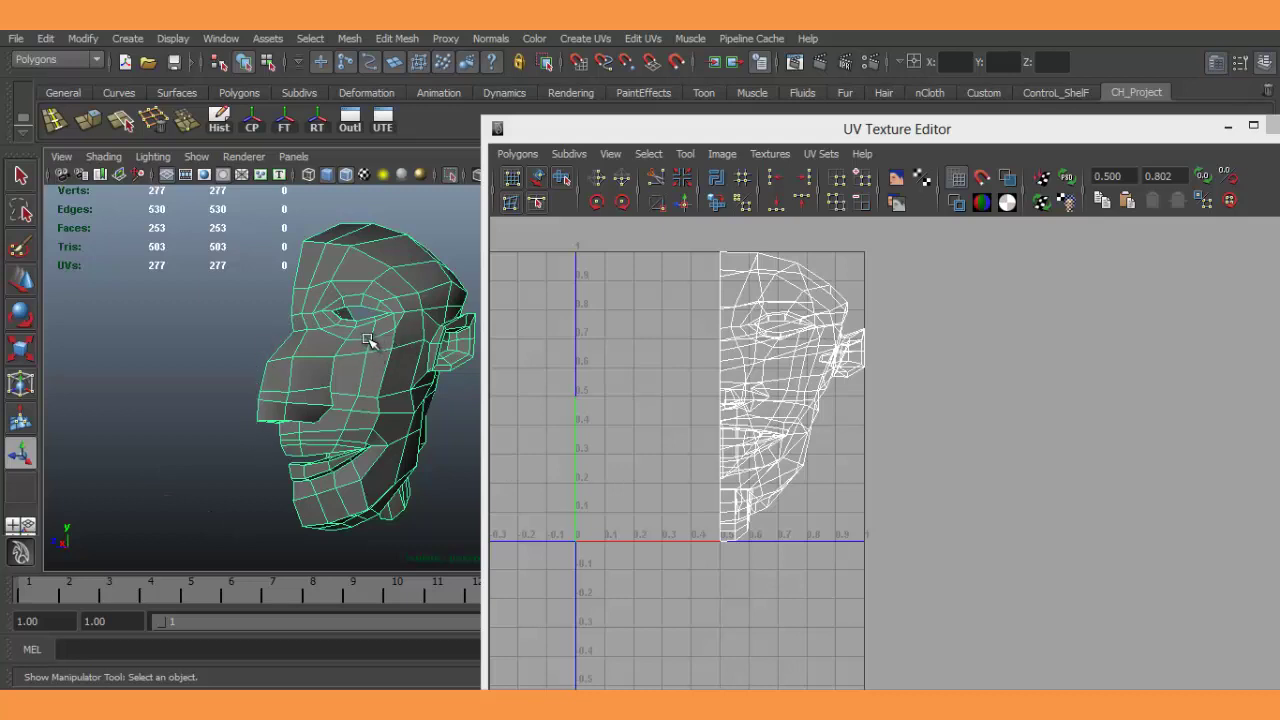
{"action": "left_click", "coordinate": [222, 40]}
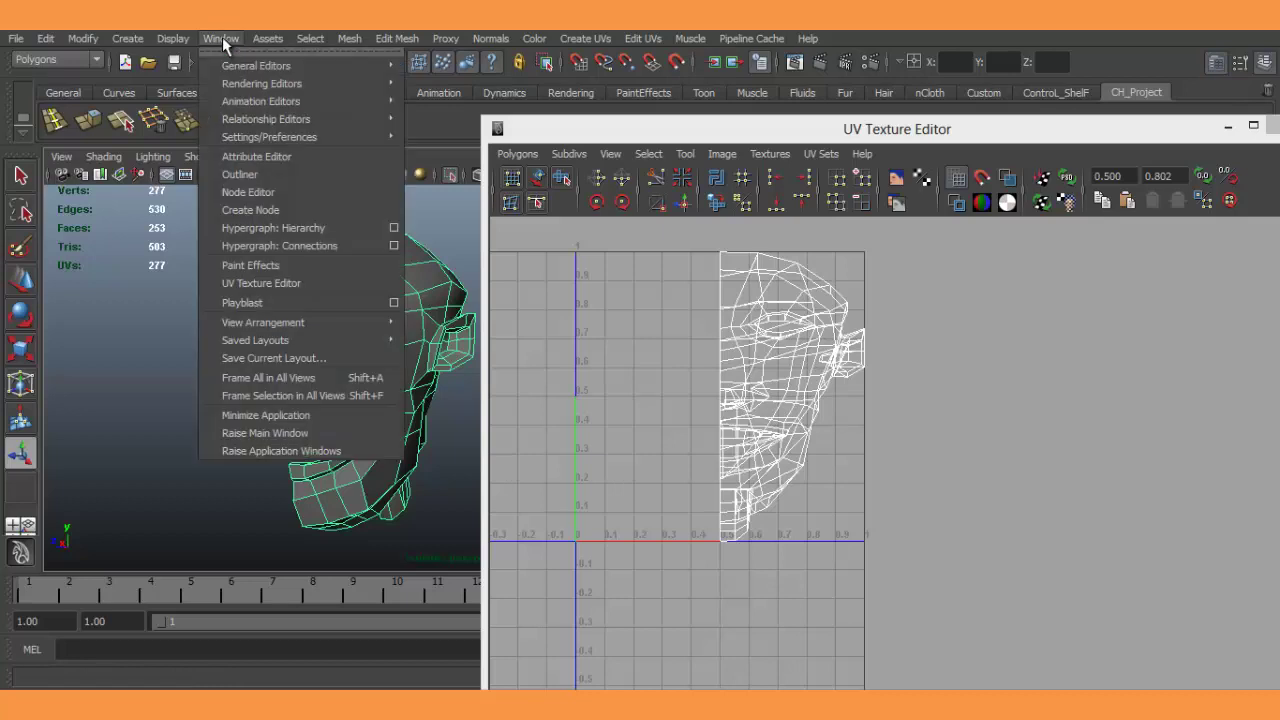
{"action": "mouse_move", "coordinate": [262, 84]}
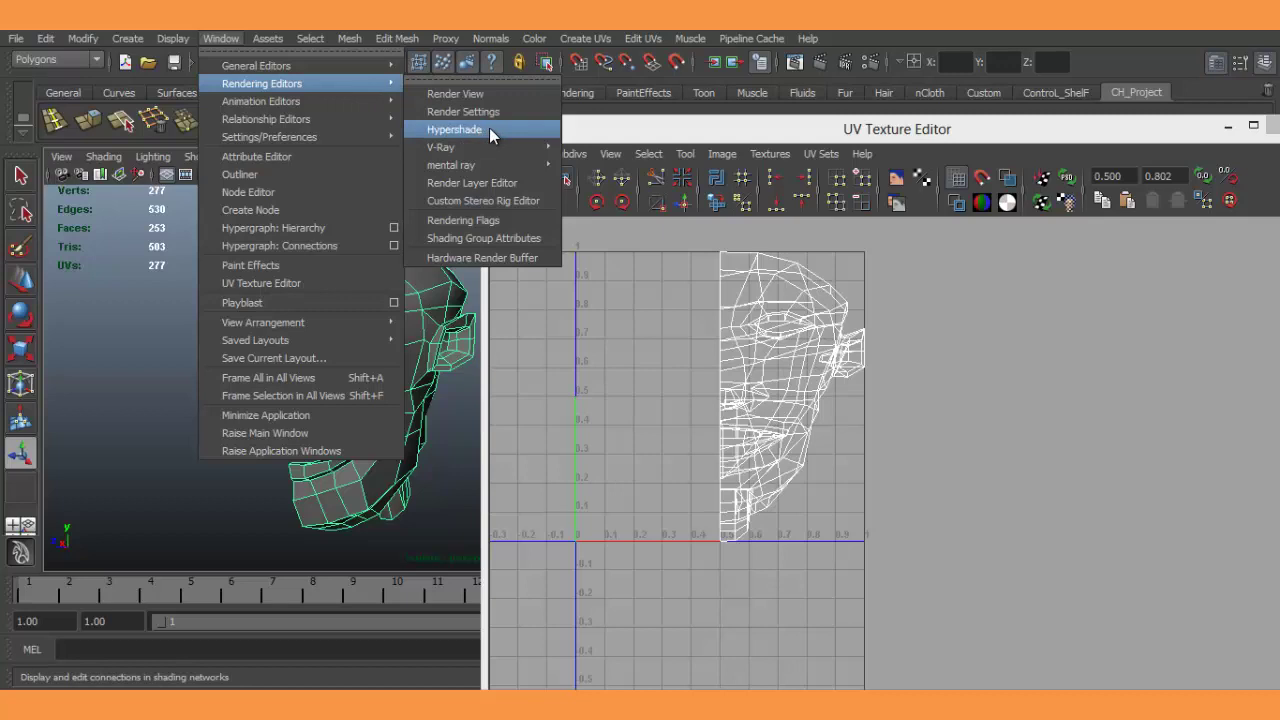
Open Hypershade, reposition and enlarge its window, and scroll the Create list down to Lambert.
{"action": "left_click", "coordinate": [593, 112]}
{"action": "left_click", "coordinate": [414, 127]}
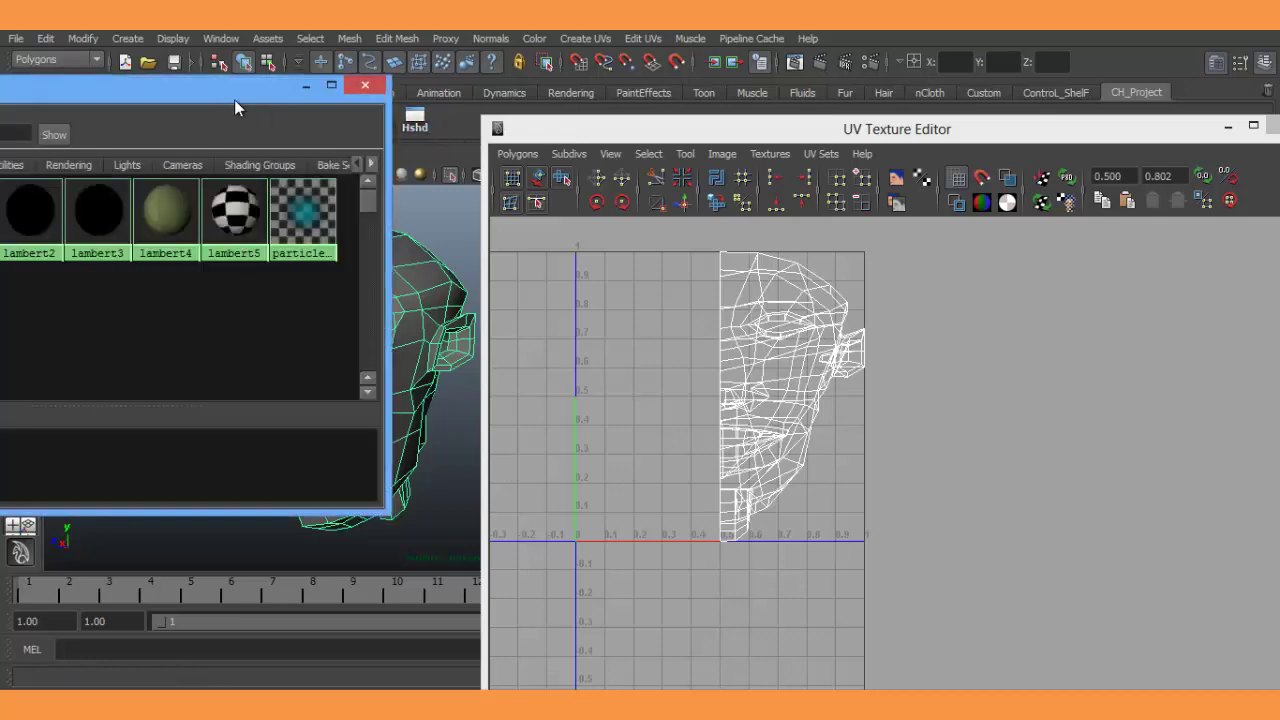
{"action": "mouse_move", "coordinate": [234, 100]}
{"action": "left_mouse_down"}
{"action": "mouse_move", "coordinate": [433, 122]}
{"action": "mouse_move", "coordinate": [779, 104]}
{"action": "mouse_move", "coordinate": [800, 115]}
{"action": "left_mouse_up"}
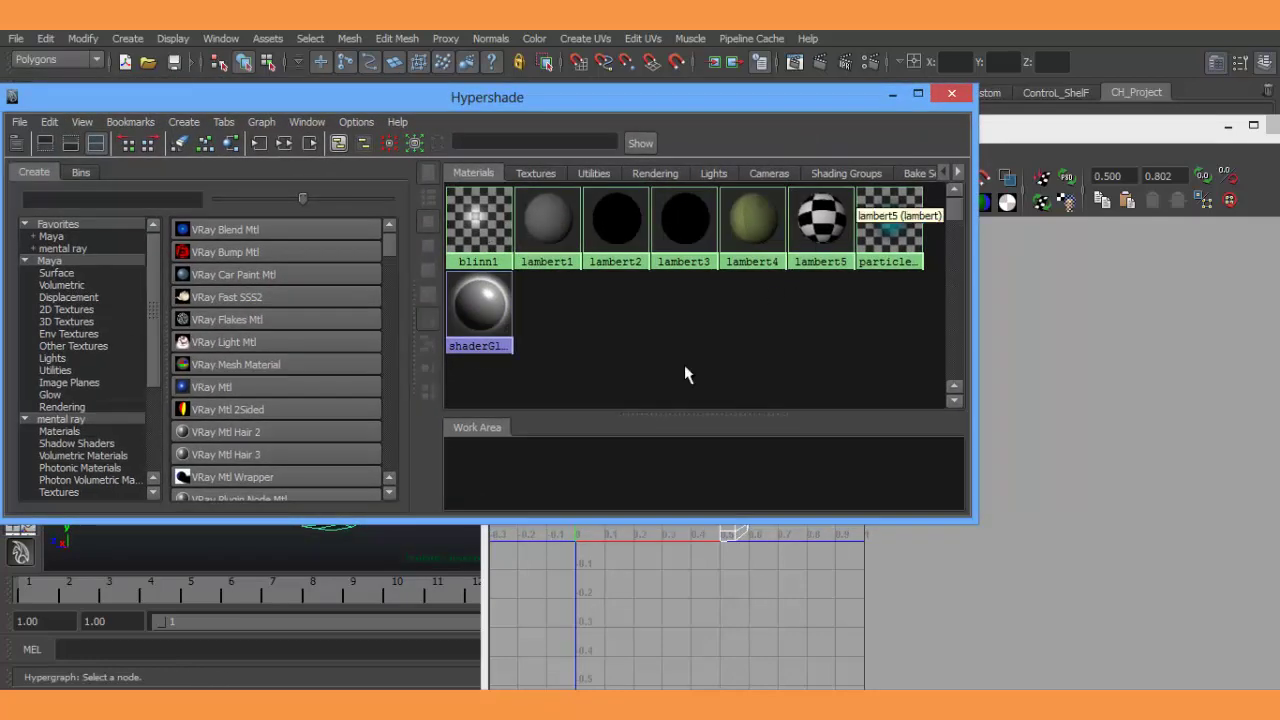
{"action": "left_click_drag", "start_coordinate": [969, 515], "coordinate": [1093, 604]}
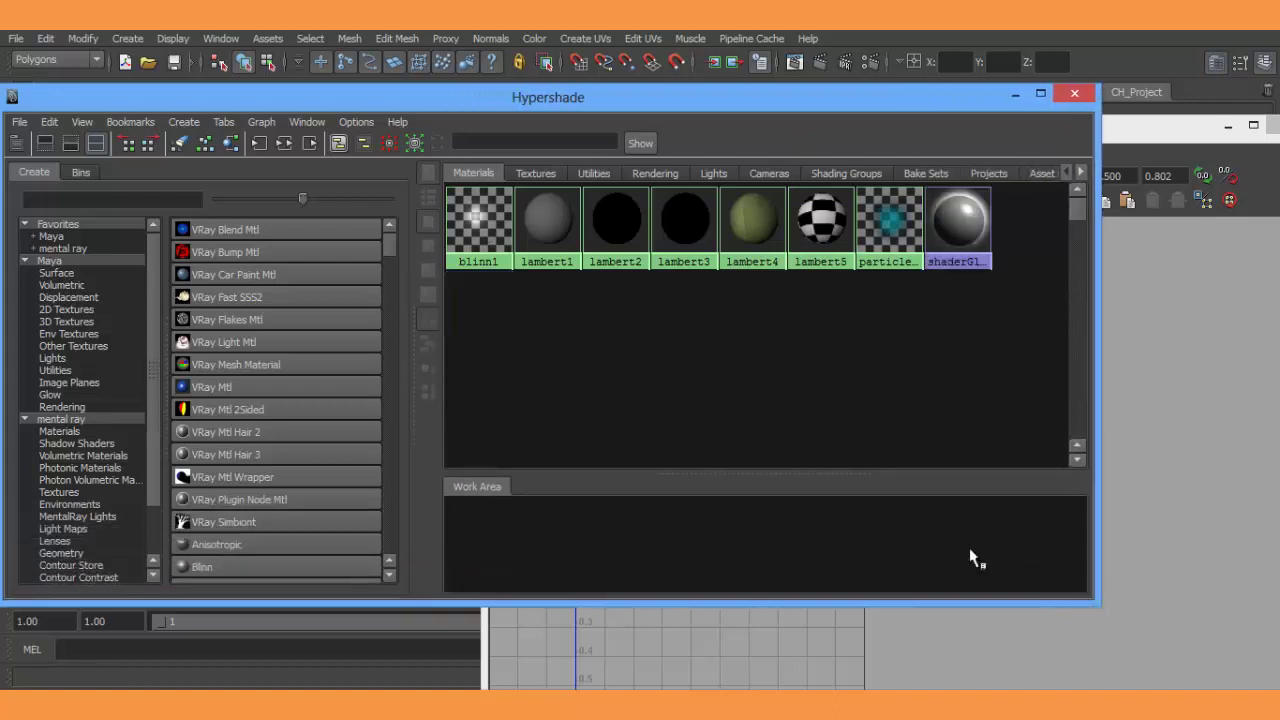
{"action": "scroll", "coordinate": [391, 243], "scroll_direction": "down", "scroll_amount": 3}
{"action": "scroll", "coordinate": [390, 250], "scroll_direction": "down", "scroll_amount": 2}
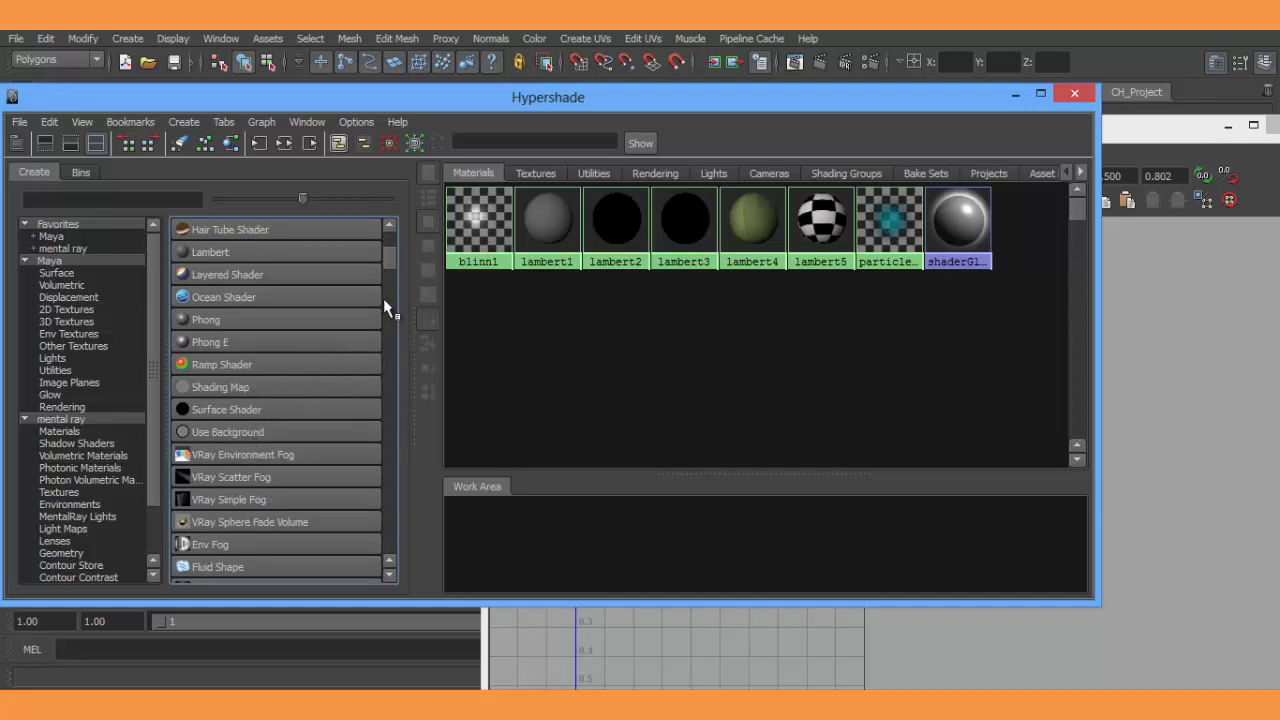
Create the new Lambert materials lambert6 through lambert9 in Hypershade.
{"action": "left_click", "coordinate": [223, 252]}
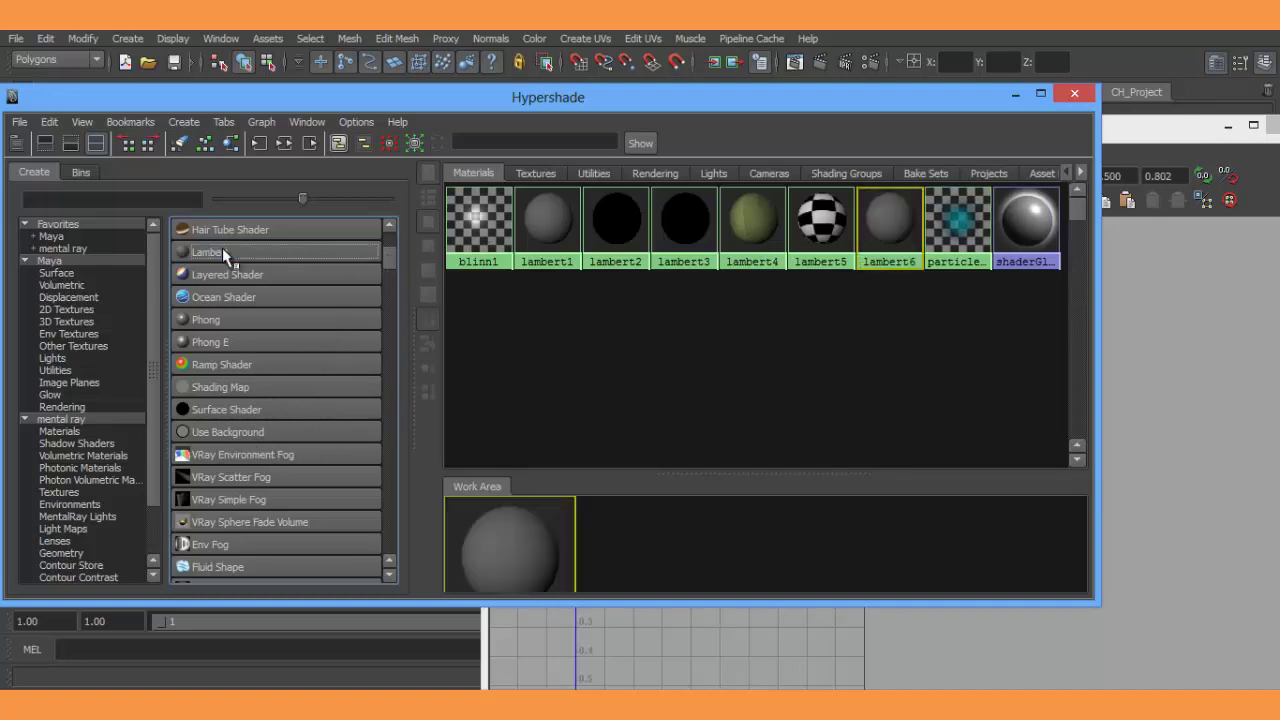
{"action": "left_click", "coordinate": [223, 252]}
{"action": "left_click", "coordinate": [223, 252]}
{"action": "left_click", "coordinate": [223, 252]}
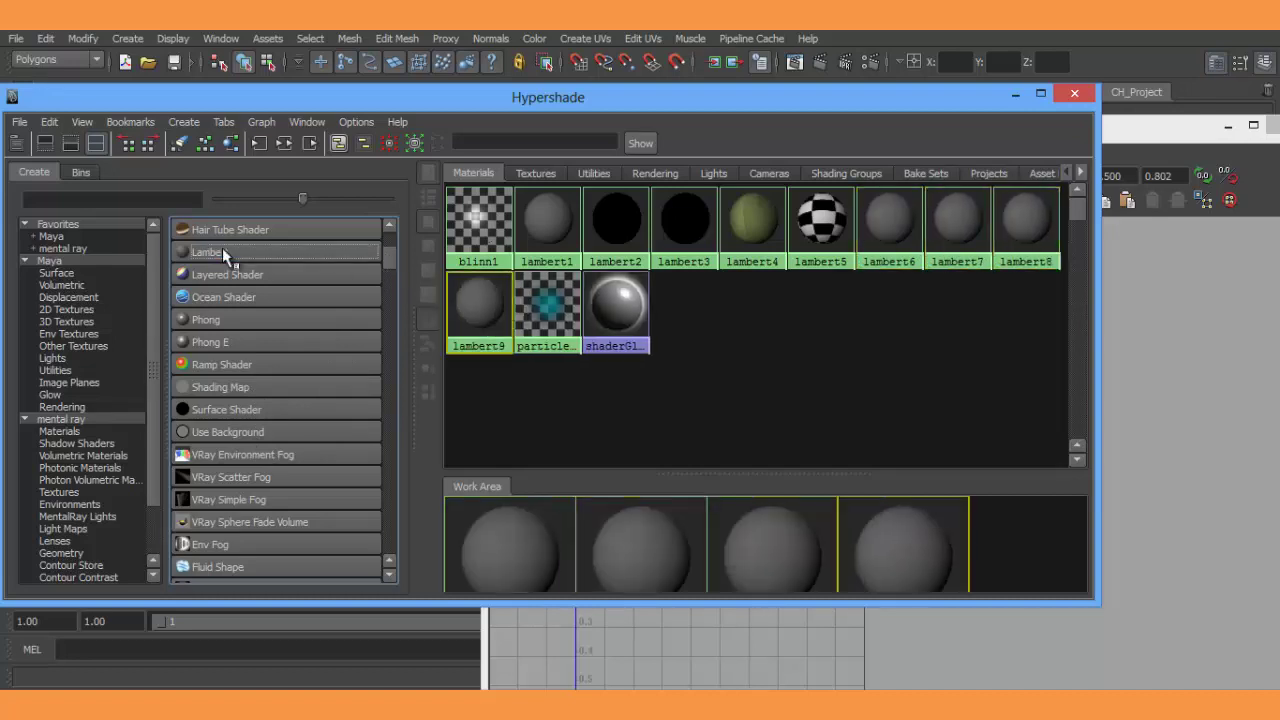
{"action": "left_click", "coordinate": [223, 252]}
{"action": "left_click_drag", "start_coordinate": [867, 95], "coordinate": [576, 81]}
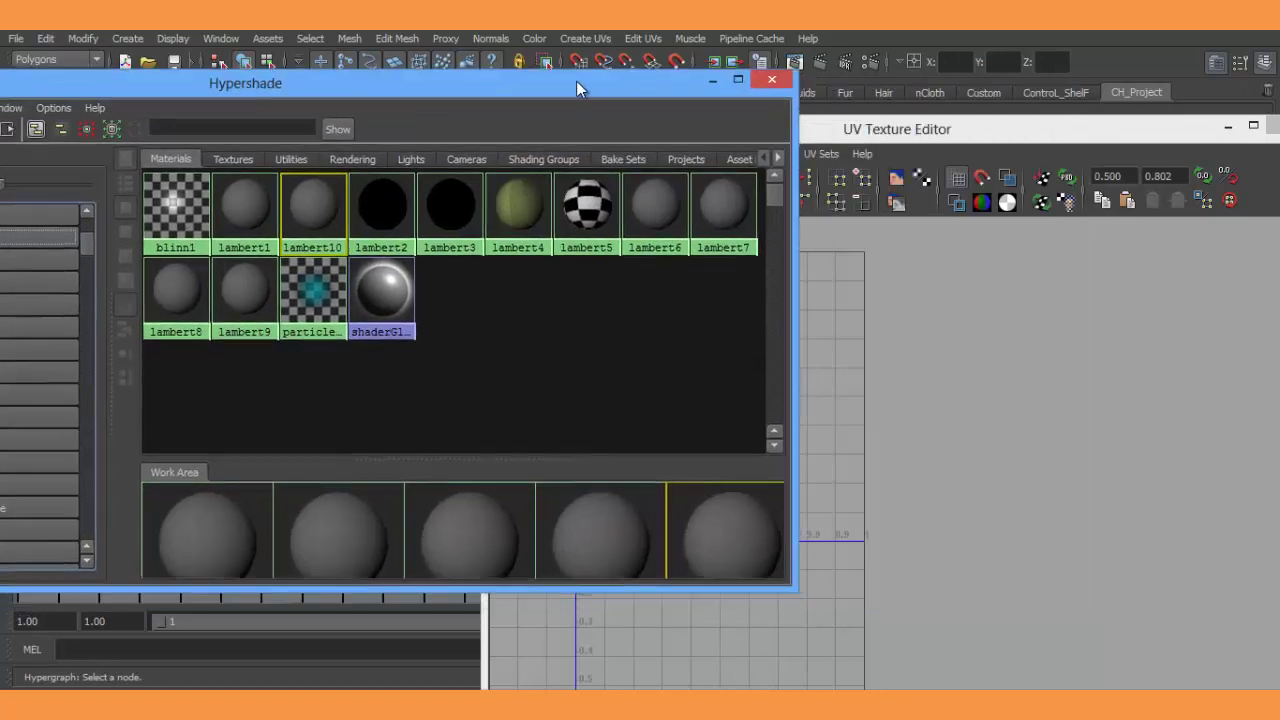
Set lambert6's colour to red and lambert7's colour to yellow from the colour history.
{"action": "left_click", "coordinate": [647, 205]}
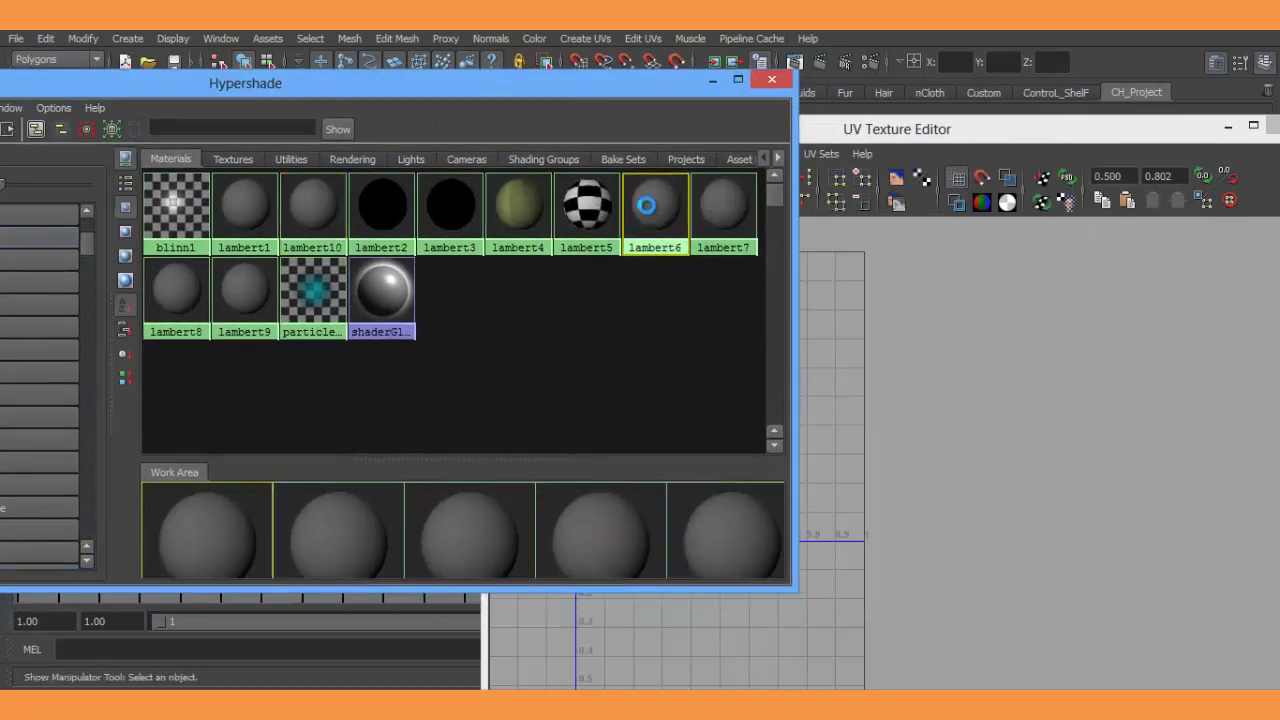
{"action": "left_click", "coordinate": [1229, 128]}
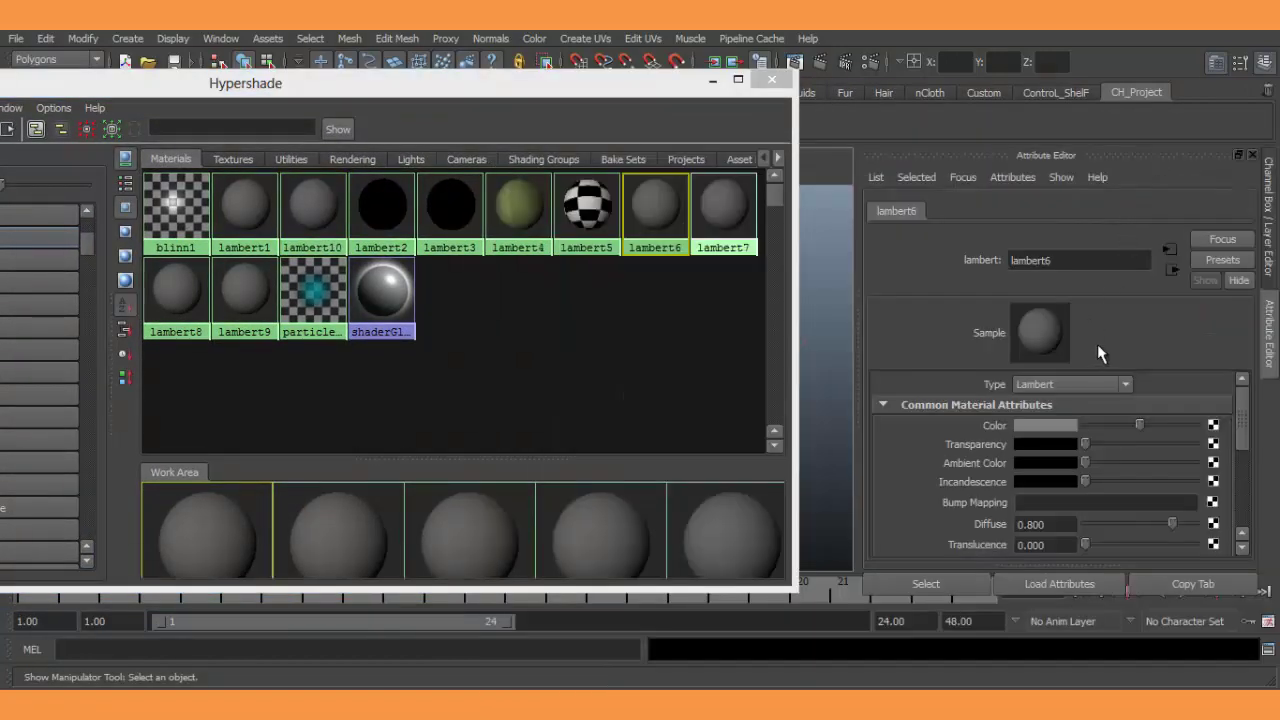
{"action": "left_click", "coordinate": [1065, 431]}
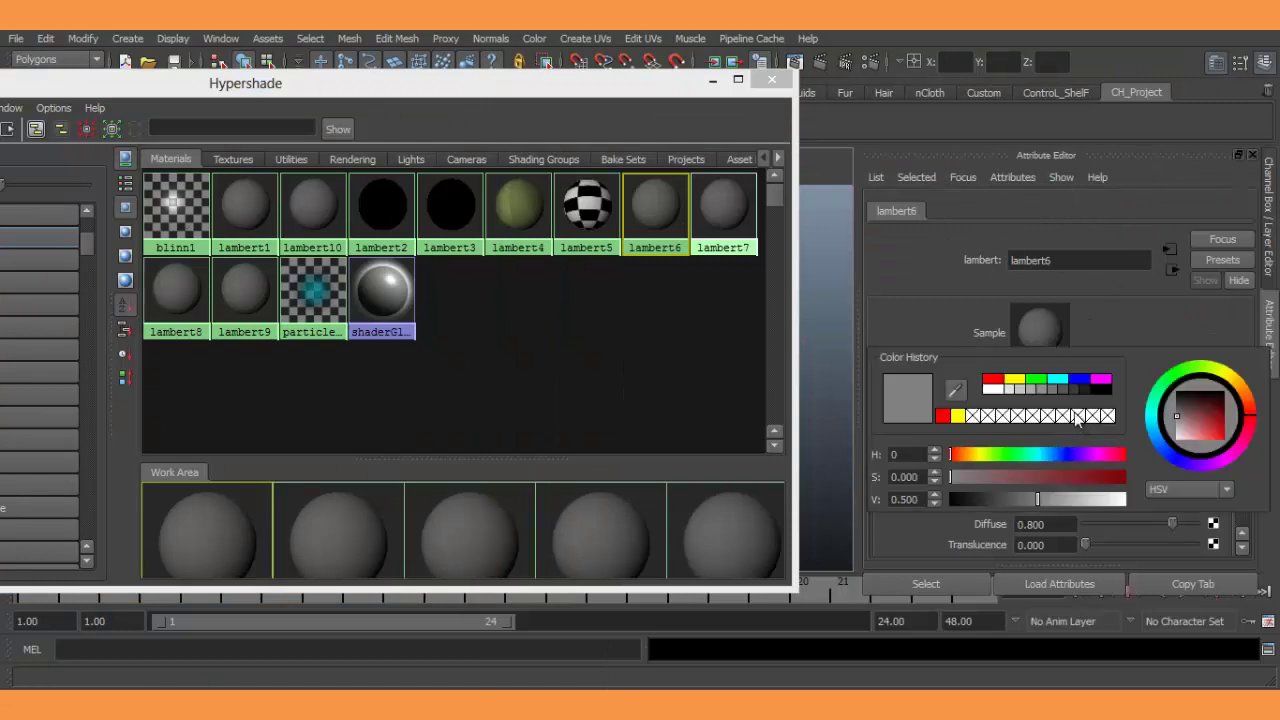
{"action": "left_click", "coordinate": [992, 383]}
{"action": "left_click", "coordinate": [731, 199]}
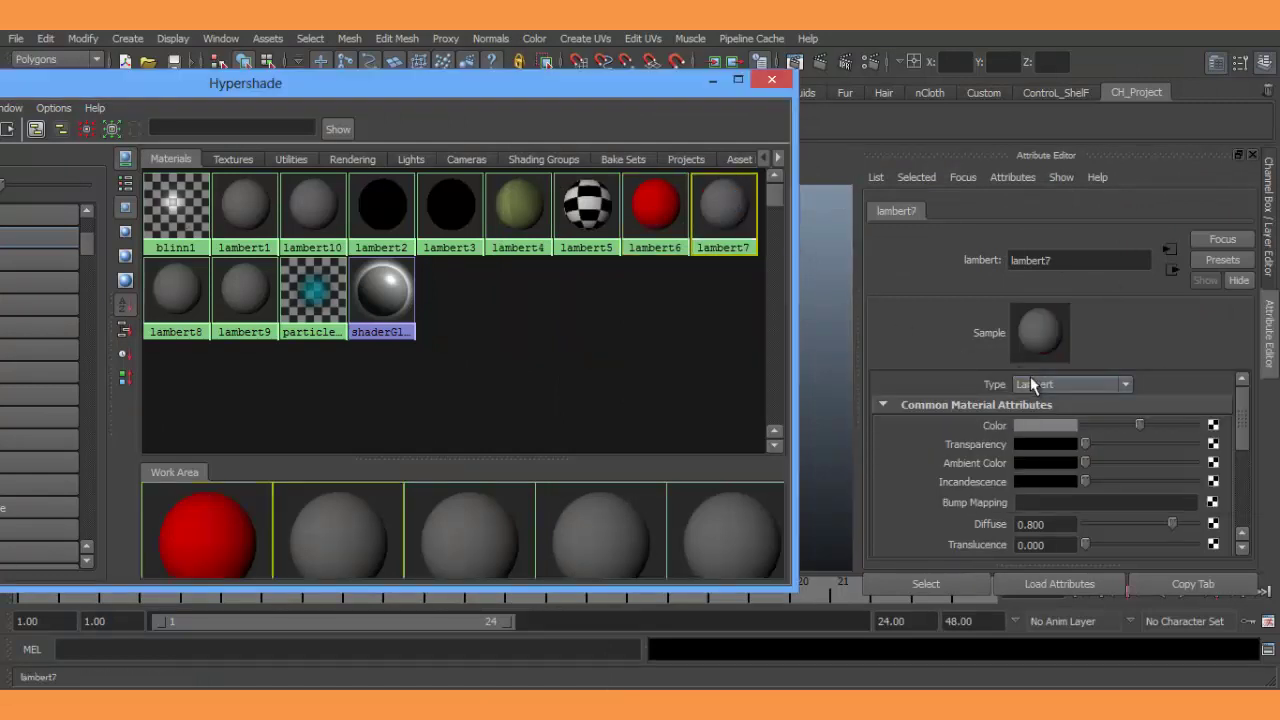
{"action": "left_click", "coordinate": [1051, 427]}
{"action": "left_click", "coordinate": [998, 379]}
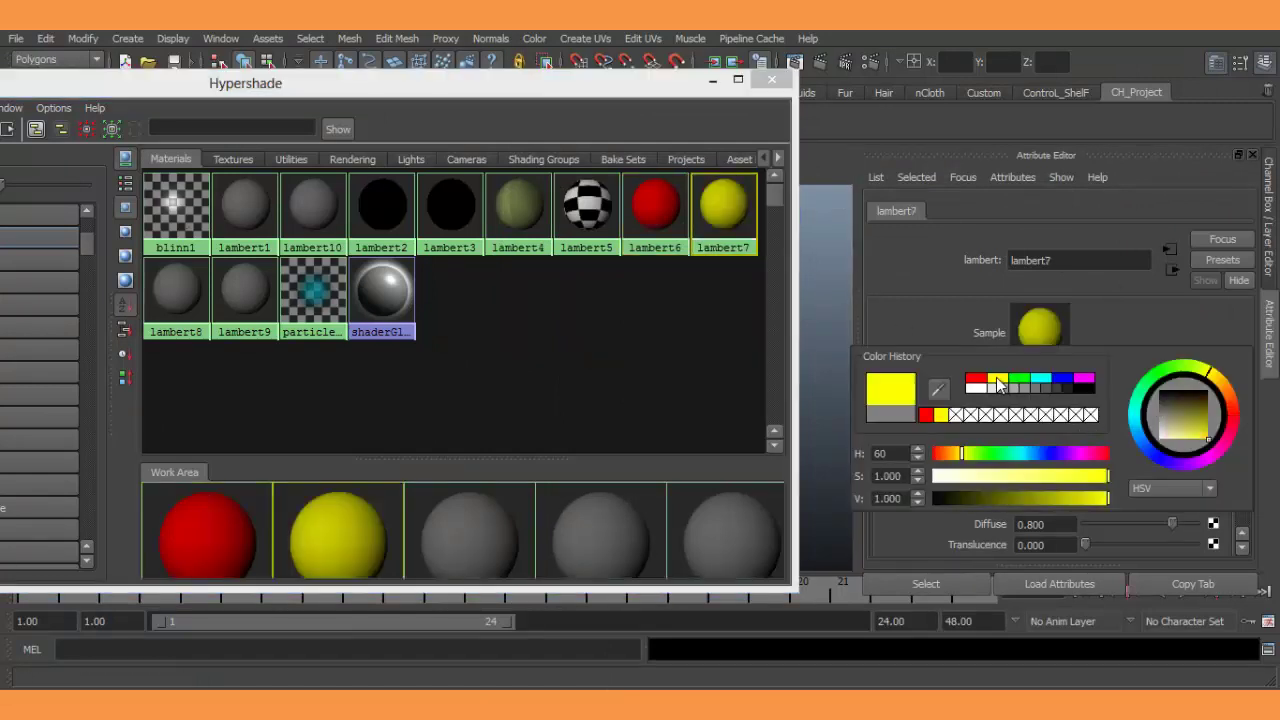
Set lambert8's colour to green and lambert9's colour to magenta.
{"action": "left_click", "coordinate": [183, 307]}
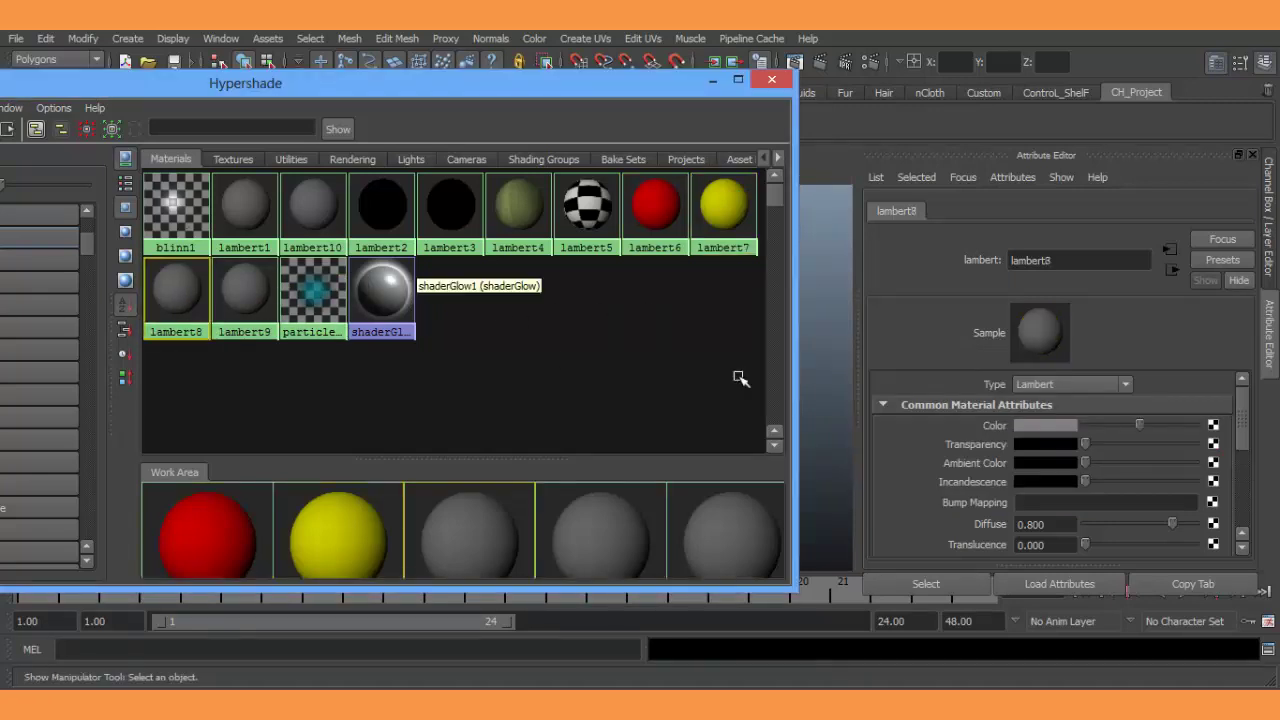
{"action": "left_click", "coordinate": [1066, 425]}
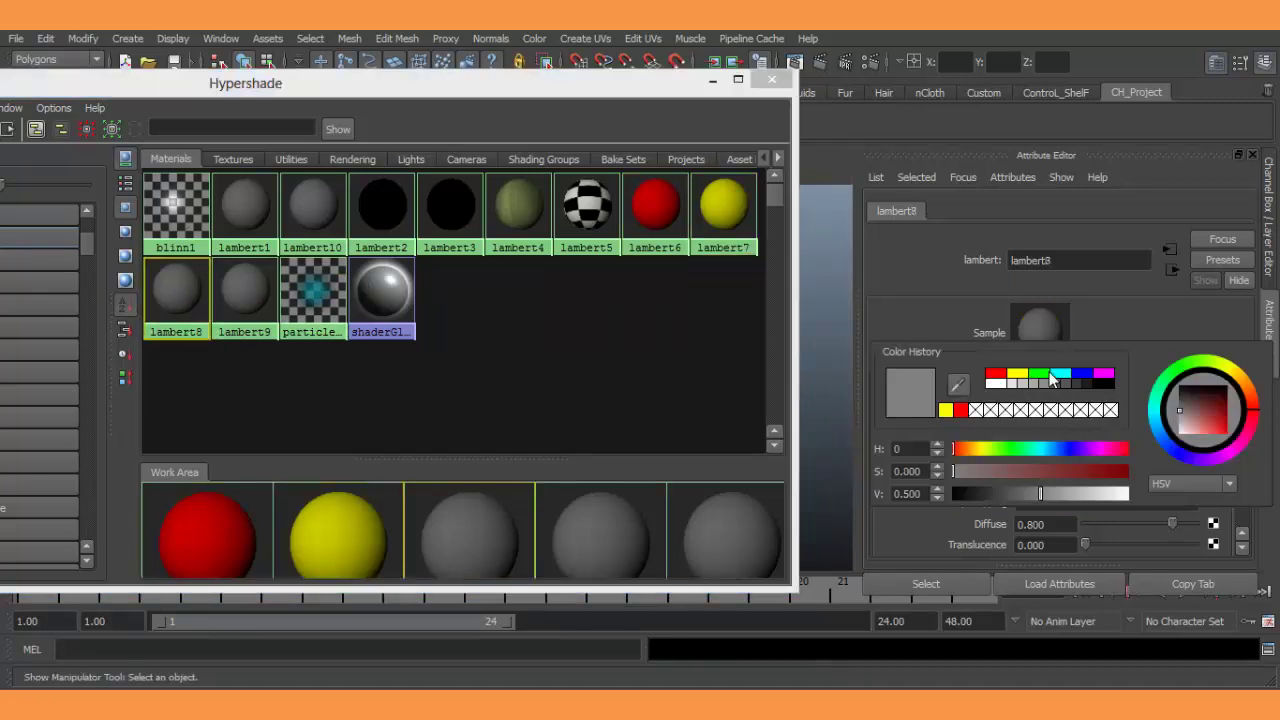
{"action": "left_click", "coordinate": [1043, 379]}
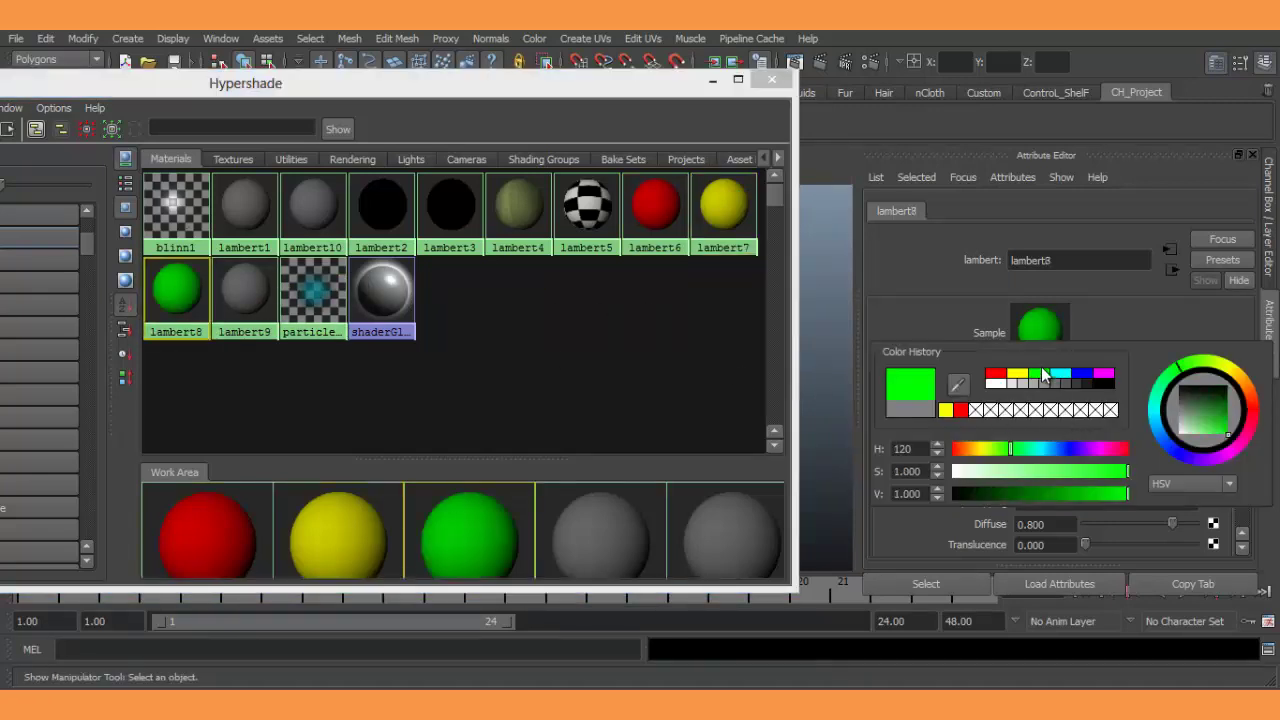
{"action": "left_click", "coordinate": [249, 302]}
{"action": "left_click", "coordinate": [1062, 427]}
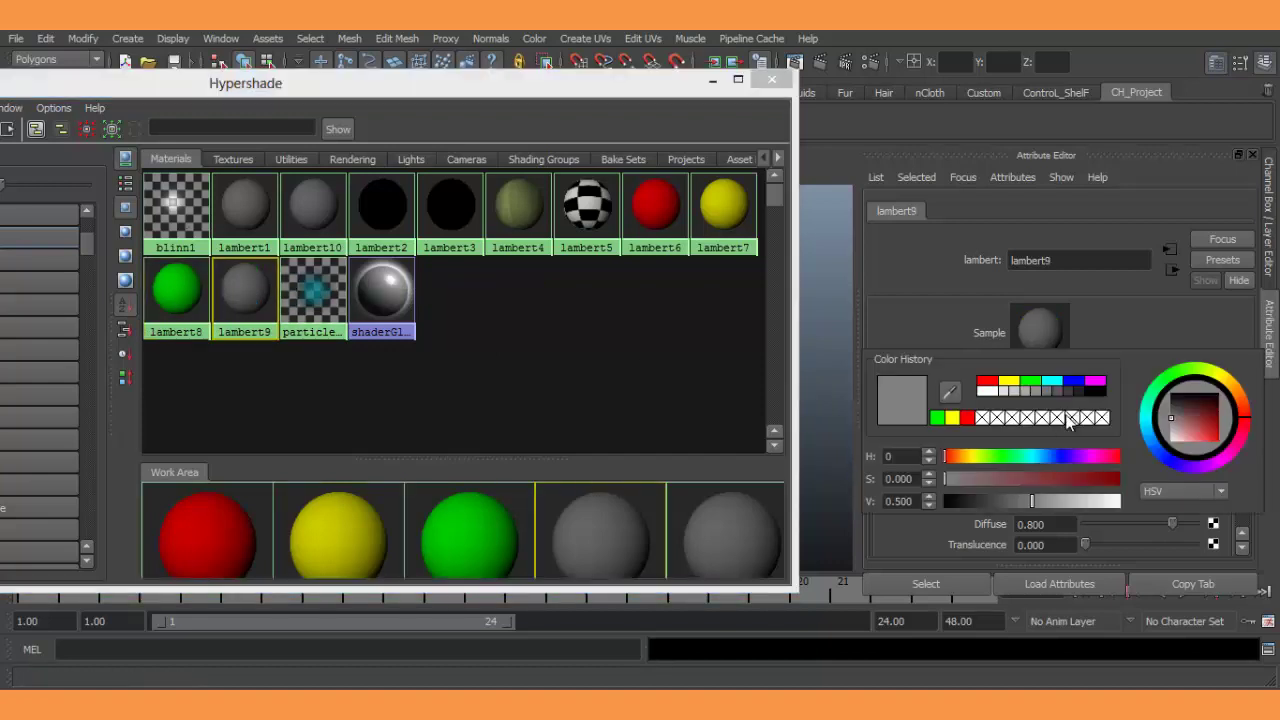
{"action": "left_click", "coordinate": [1090, 385]}
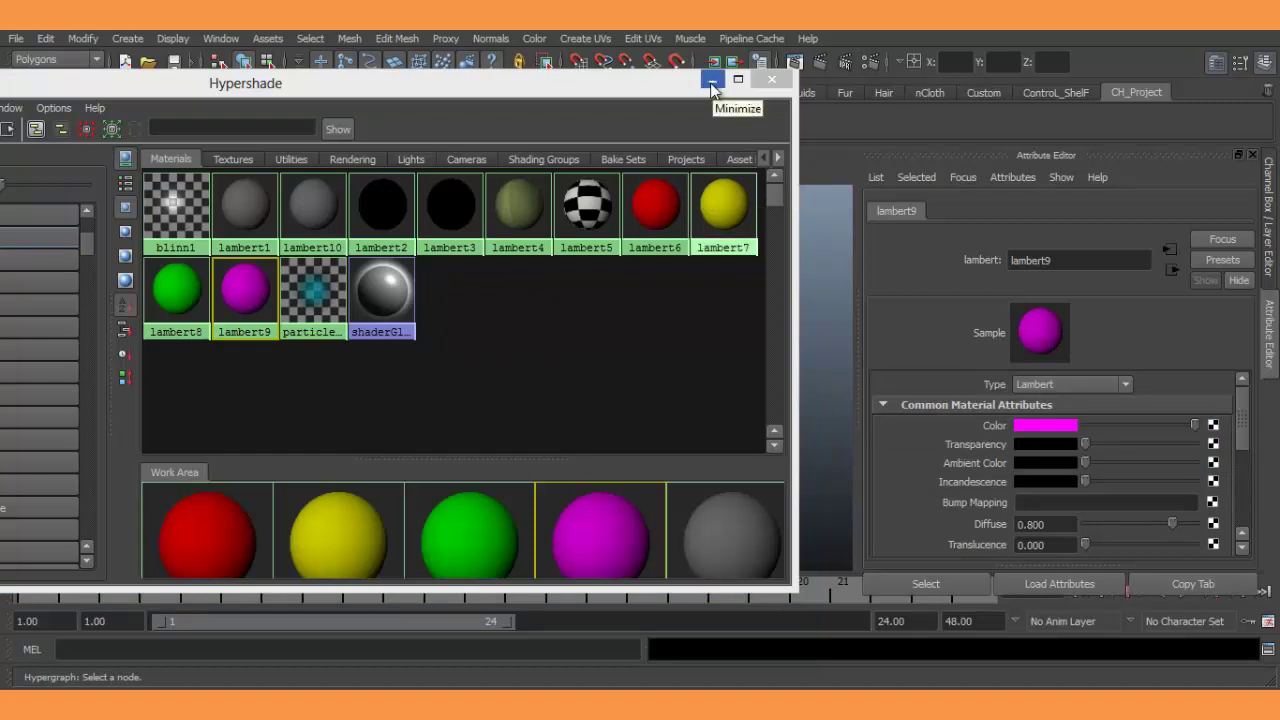
Minimize Hypershade, turn the view toward the front, select the head and switch it to face mode.
{"action": "left_click_drag", "start_coordinate": [542, 93], "coordinate": [786, 438]}
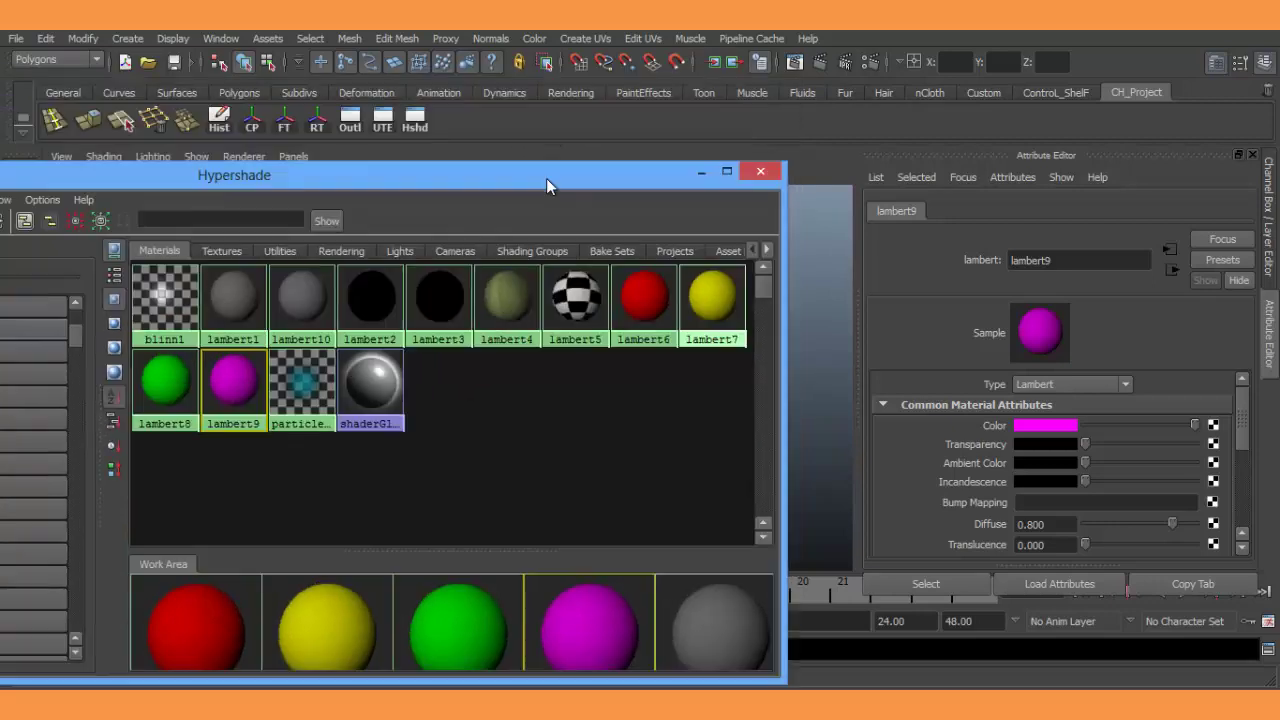
{"action": "mouse_move", "coordinate": [450, 316]}
{"action": "left_mouse_down", "text": "alt"}
{"action": "mouse_move", "coordinate": [500, 271]}
{"action": "mouse_move", "coordinate": [560, 280]}
{"action": "mouse_move", "coordinate": [540, 321]}
{"action": "left_mouse_up", "text": "alt"}
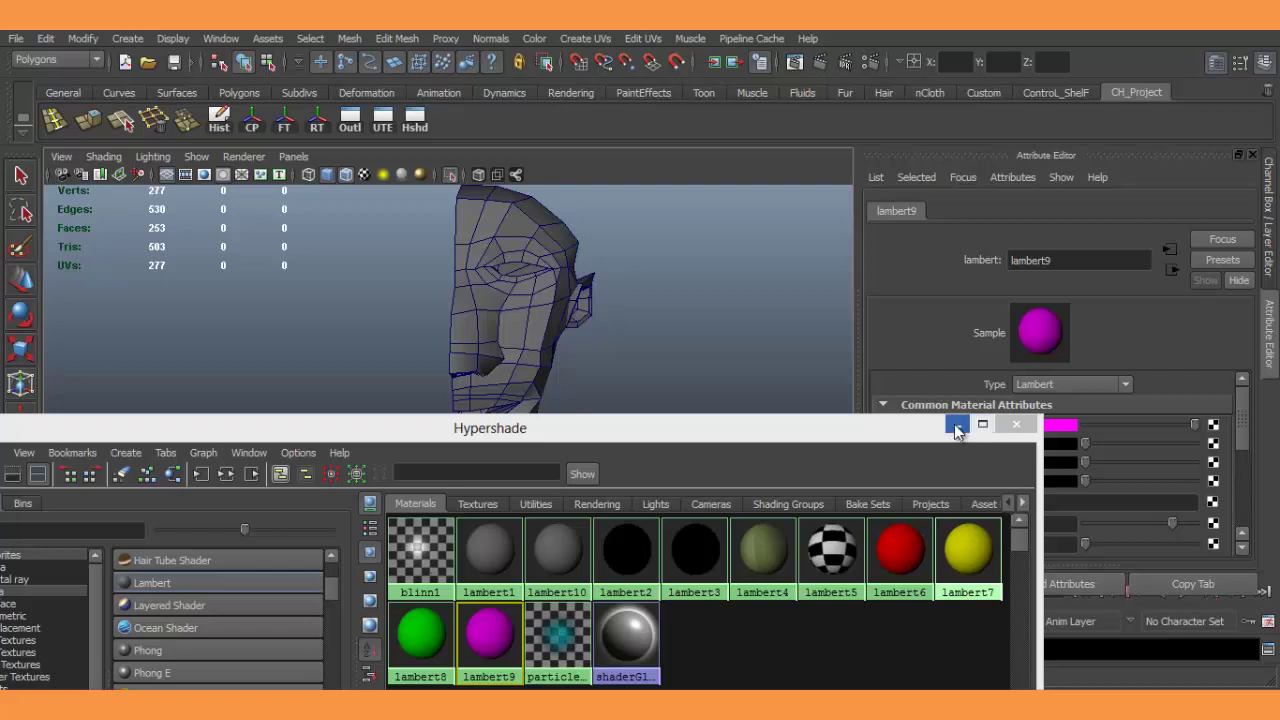
{"action": "left_click", "coordinate": [956, 428]}
{"action": "left_click_drag", "start_coordinate": [623, 337], "coordinate": [613, 336], "text": "alt"}
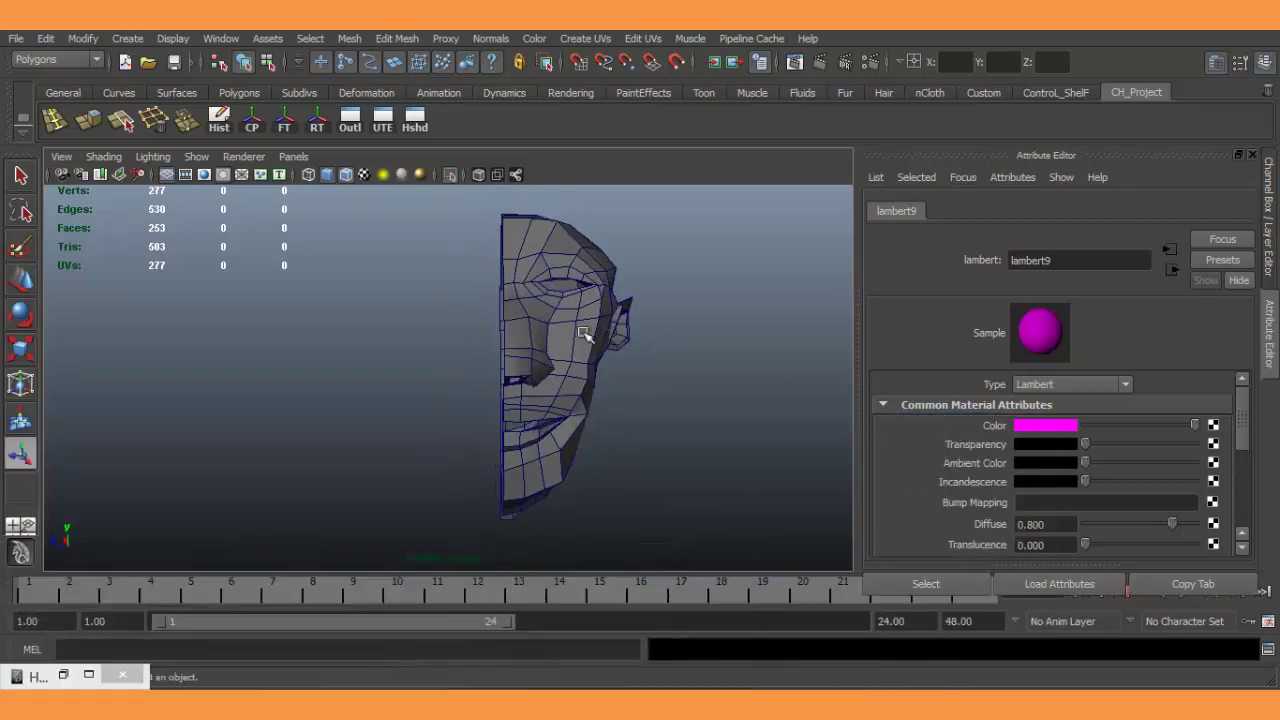
{"action": "left_click_drag", "start_coordinate": [585, 333], "coordinate": [540, 374], "text": "alt"}
{"action": "left_click", "coordinate": [530, 342]}
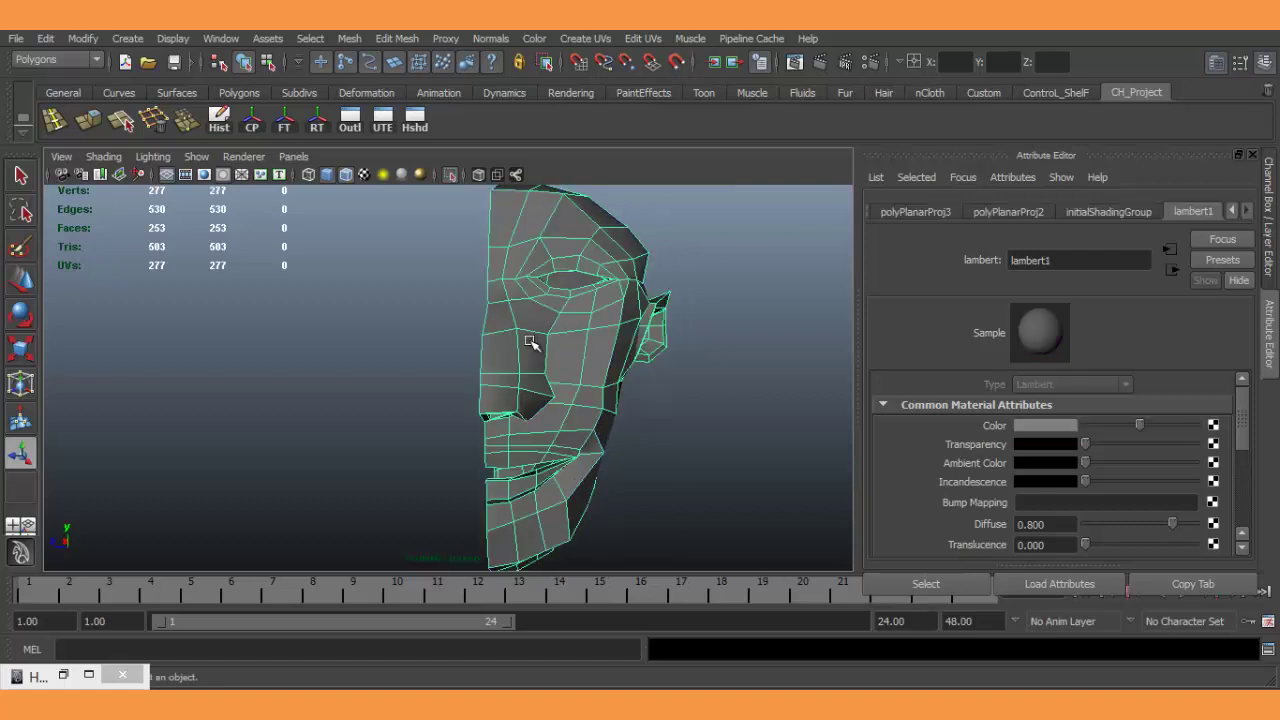
{"action": "right_click_drag", "start_coordinate": [527, 333], "coordinate": [525, 362]}
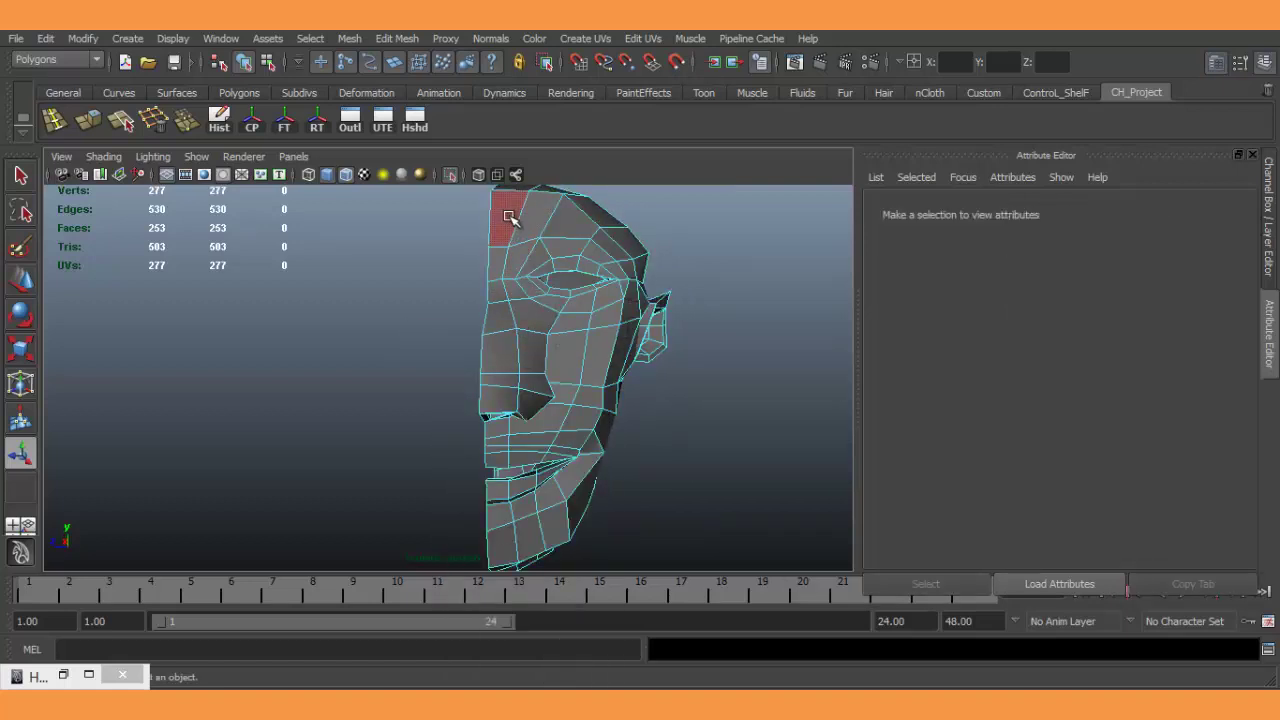
{"action": "right_click", "coordinate": [510, 218]}
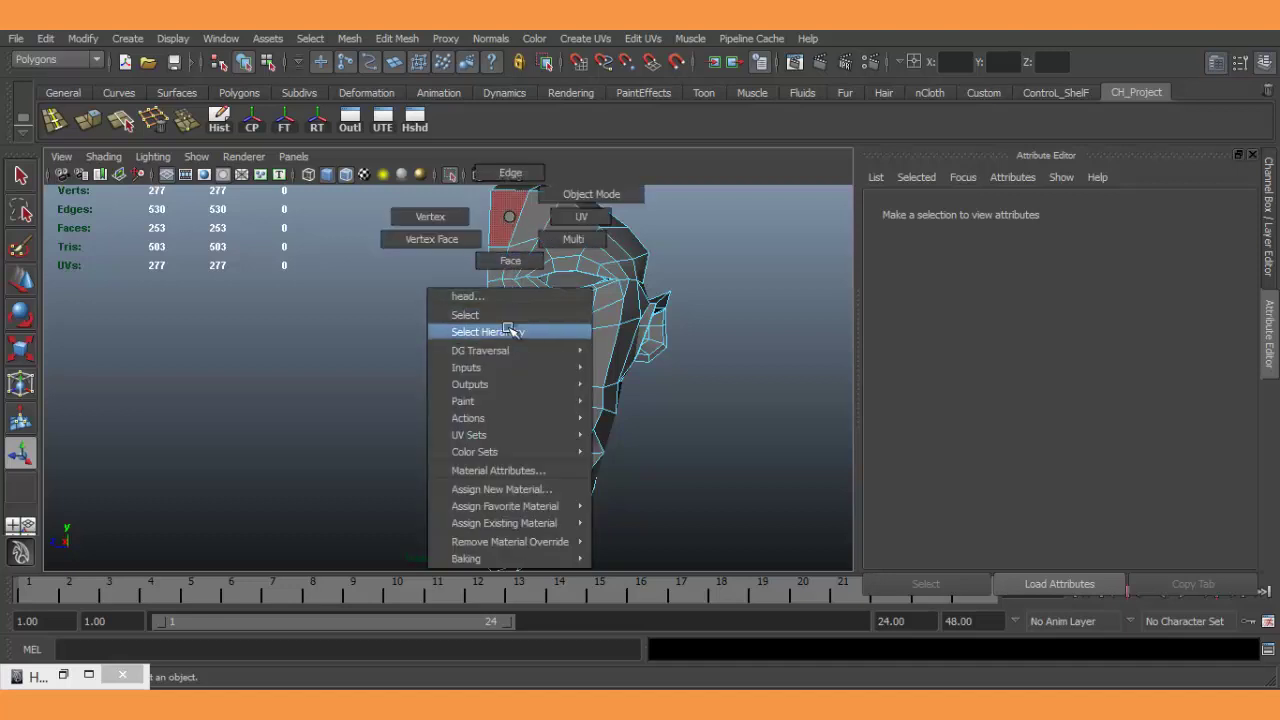
{"action": "mouse_move", "coordinate": [463, 401]}
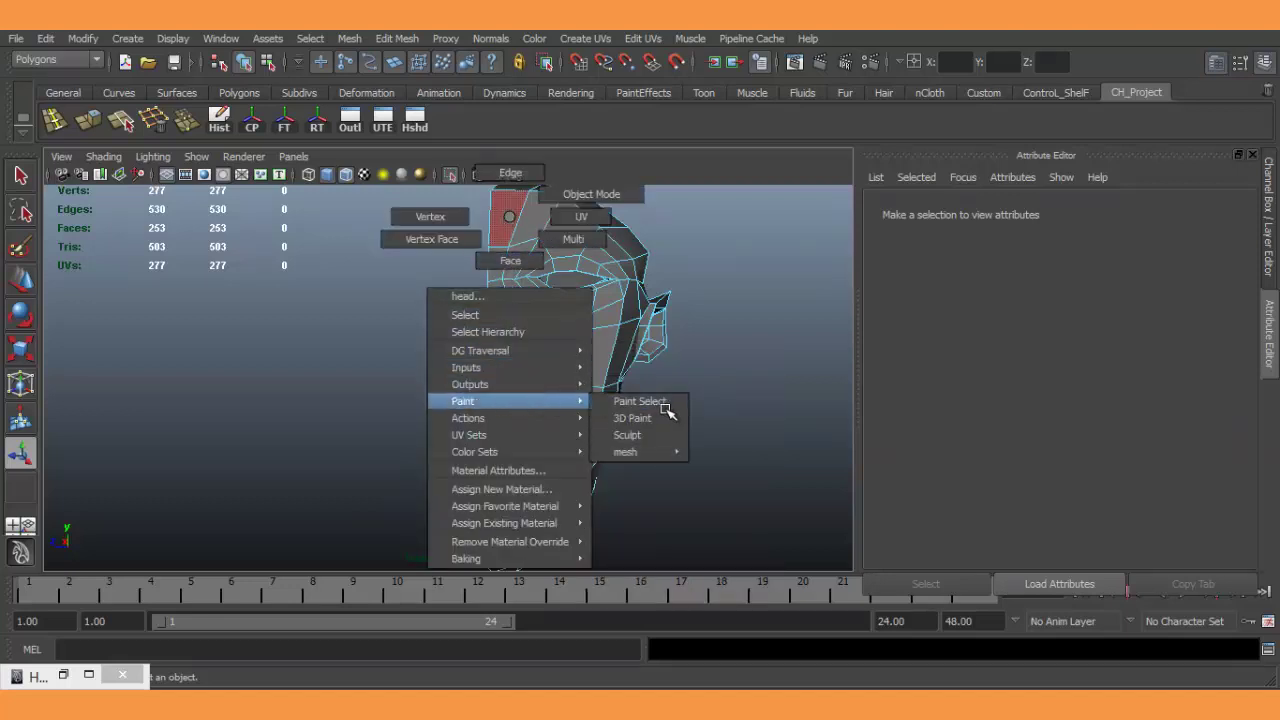
Turn on Paint Select and zoom in on the head viewed from above.
{"action": "left_click", "coordinate": [666, 401]}
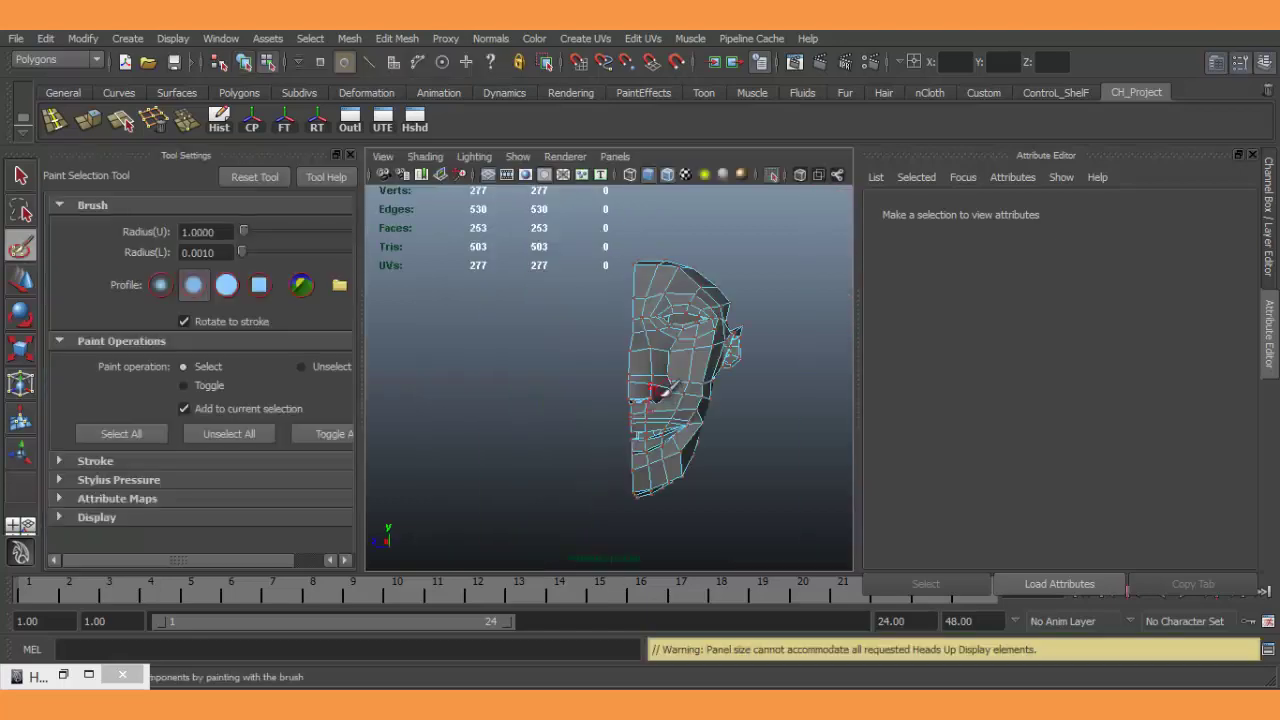
{"action": "scroll", "coordinate": [662, 287], "scroll_direction": "up", "scroll_amount": 2}
{"action": "scroll", "coordinate": [690, 340], "scroll_direction": "up", "scroll_amount": 2}
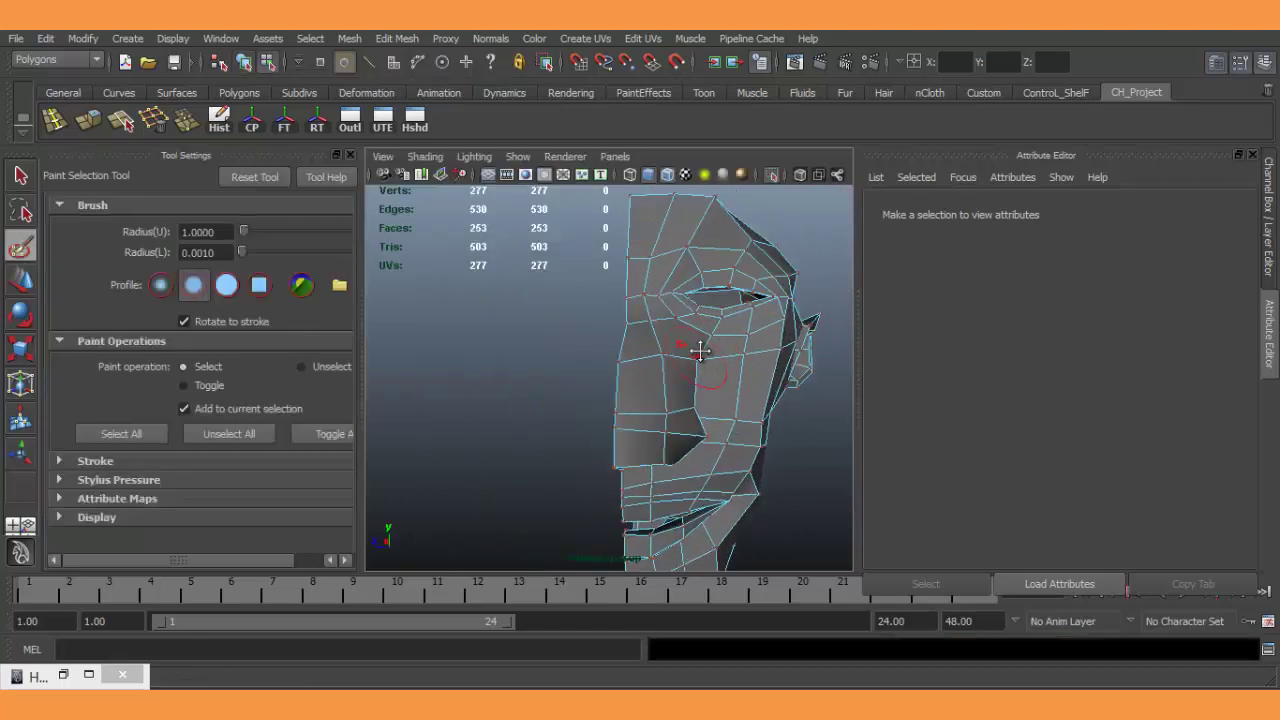
{"action": "scroll", "coordinate": [655, 257], "scroll_direction": "up", "scroll_amount": 2}
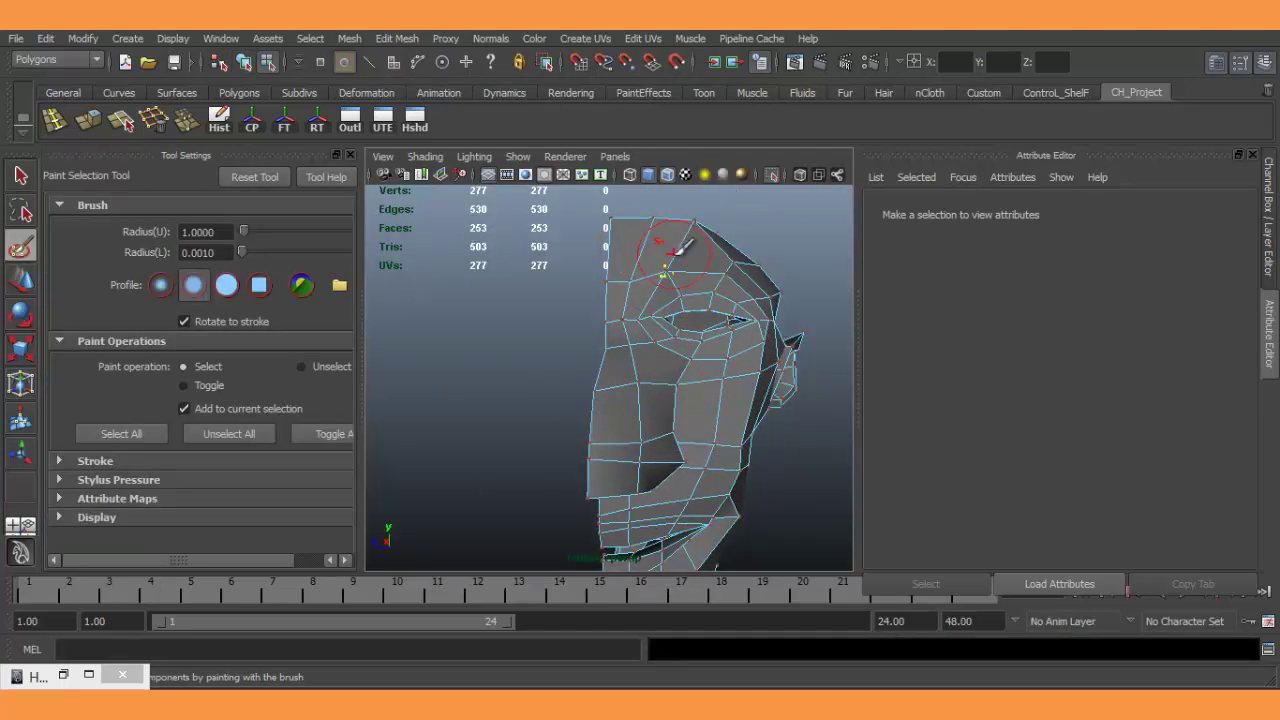
{"action": "mouse_move", "coordinate": [680, 245]}
{"action": "left_mouse_down", "text": "alt"}
{"action": "mouse_move", "coordinate": [614, 337]}
{"action": "mouse_move", "coordinate": [672, 325]}
{"action": "left_mouse_up", "text": "alt"}
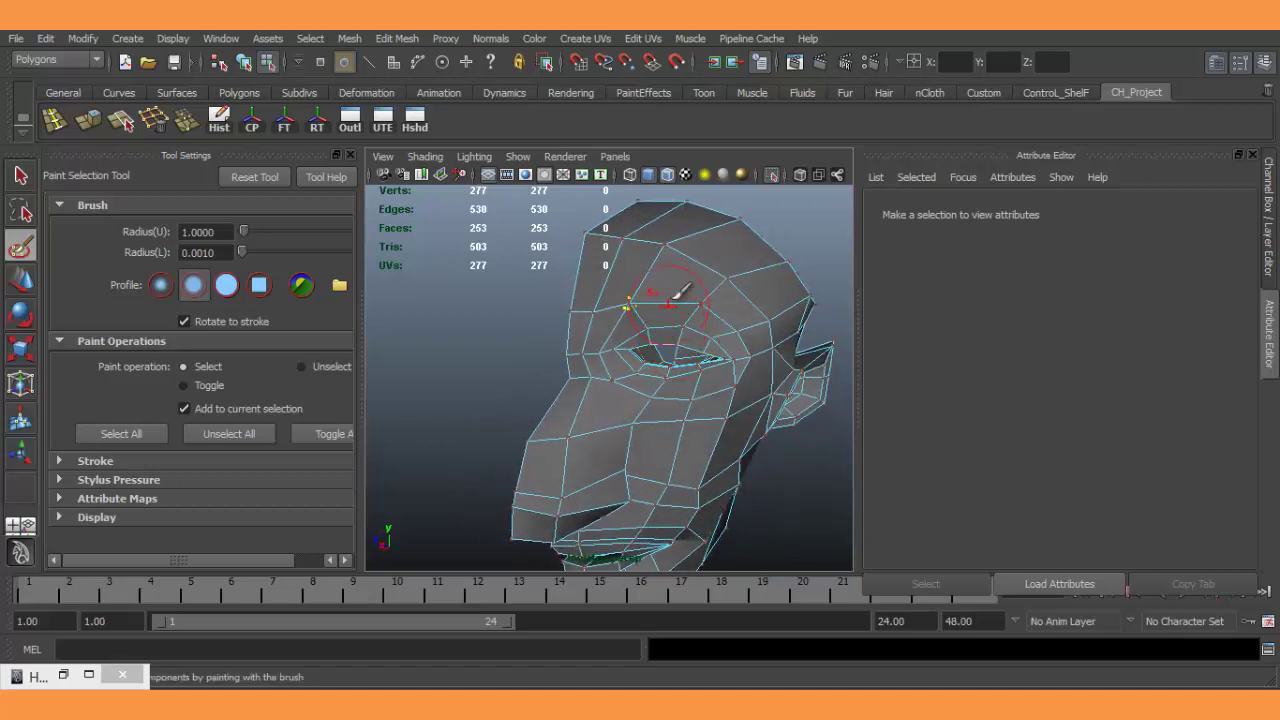
{"action": "right_click_drag", "start_coordinate": [667, 277], "coordinate": [697, 462]}
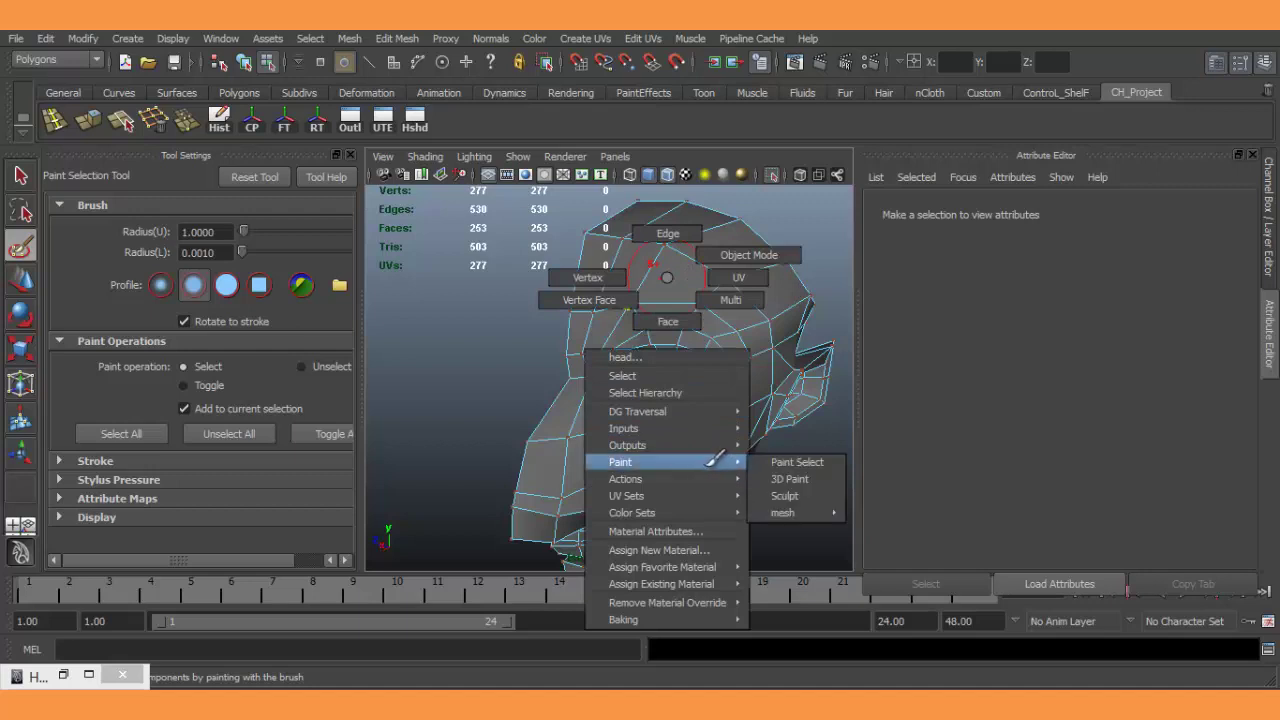
{"action": "left_click", "coordinate": [797, 462]}
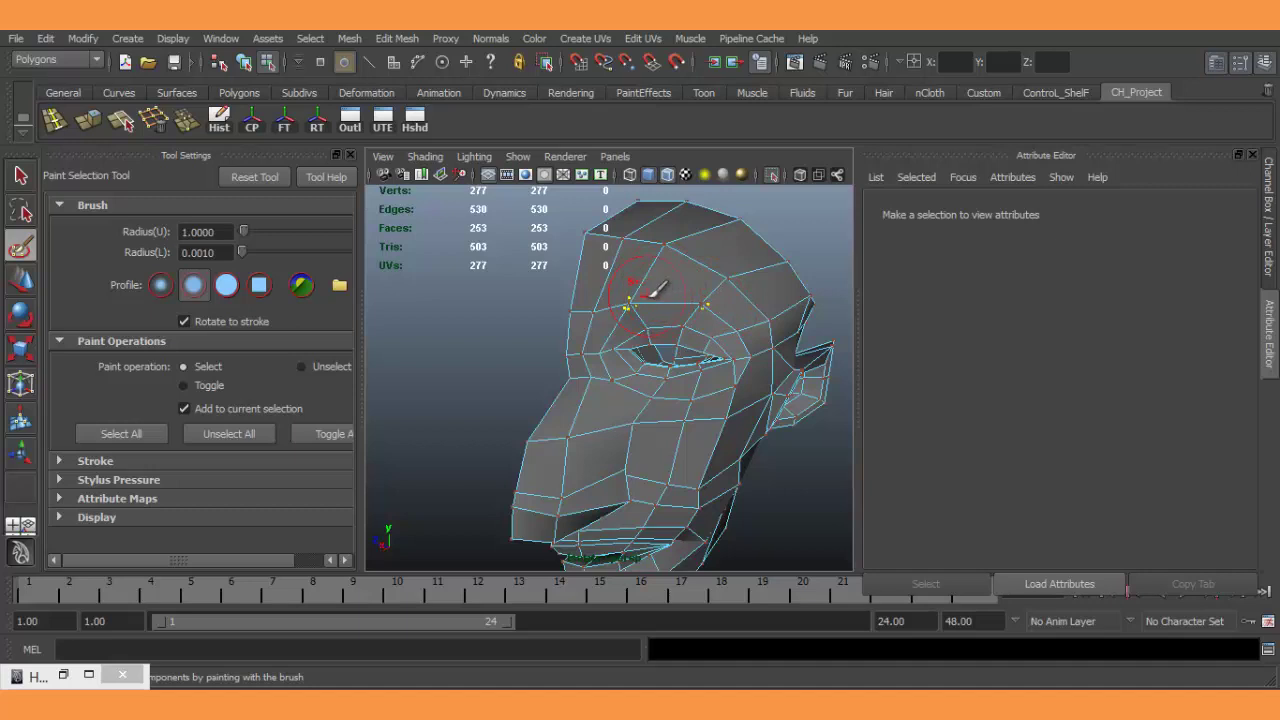
{"action": "right_click_drag", "start_coordinate": [655, 290], "coordinate": [668, 282]}
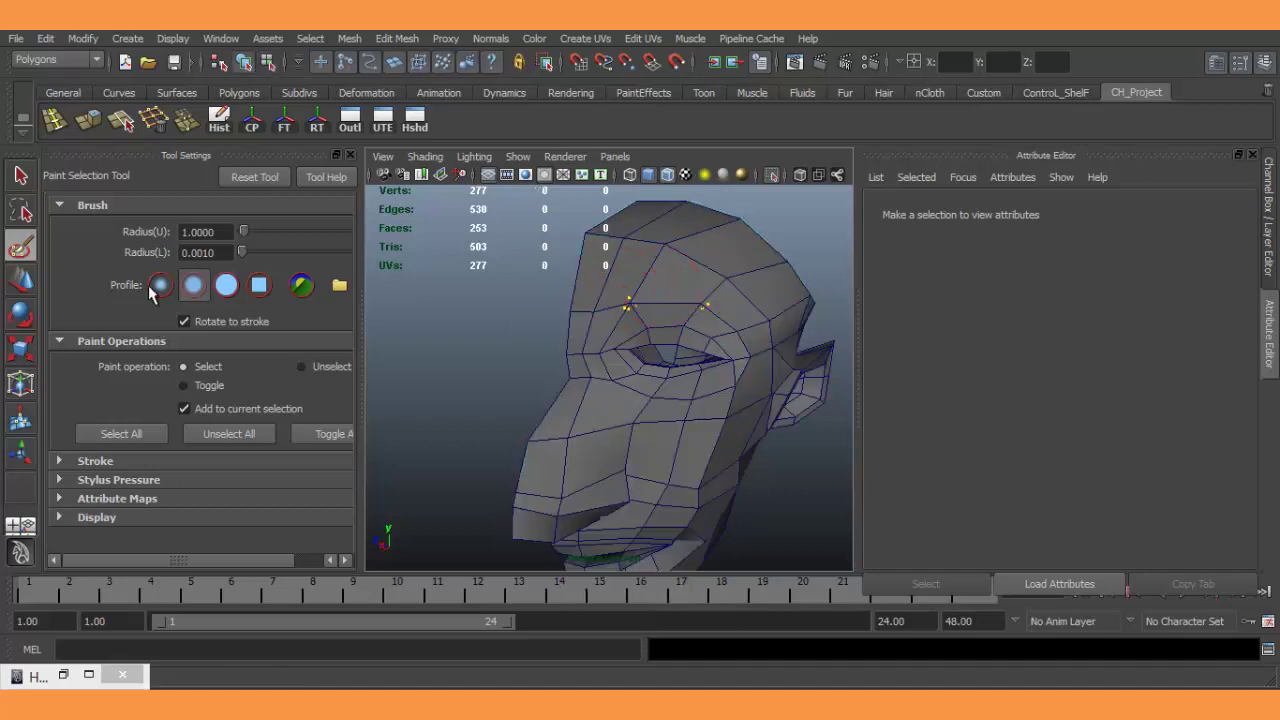
Reselect the head, switch it to face mode and re-enable Paint Select.
{"action": "left_click", "coordinate": [22, 283]}
{"action": "left_click", "coordinate": [618, 275]}
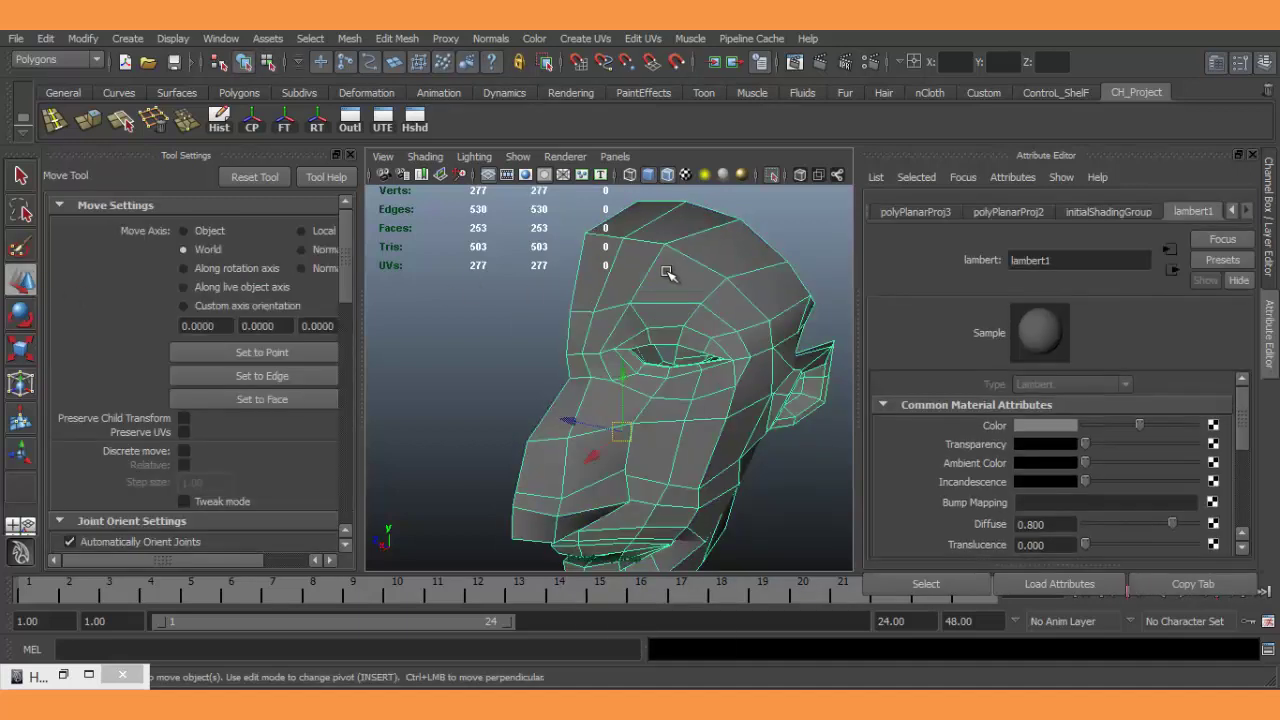
{"action": "right_click", "coordinate": [666, 276]}
{"action": "left_click", "coordinate": [667, 318]}
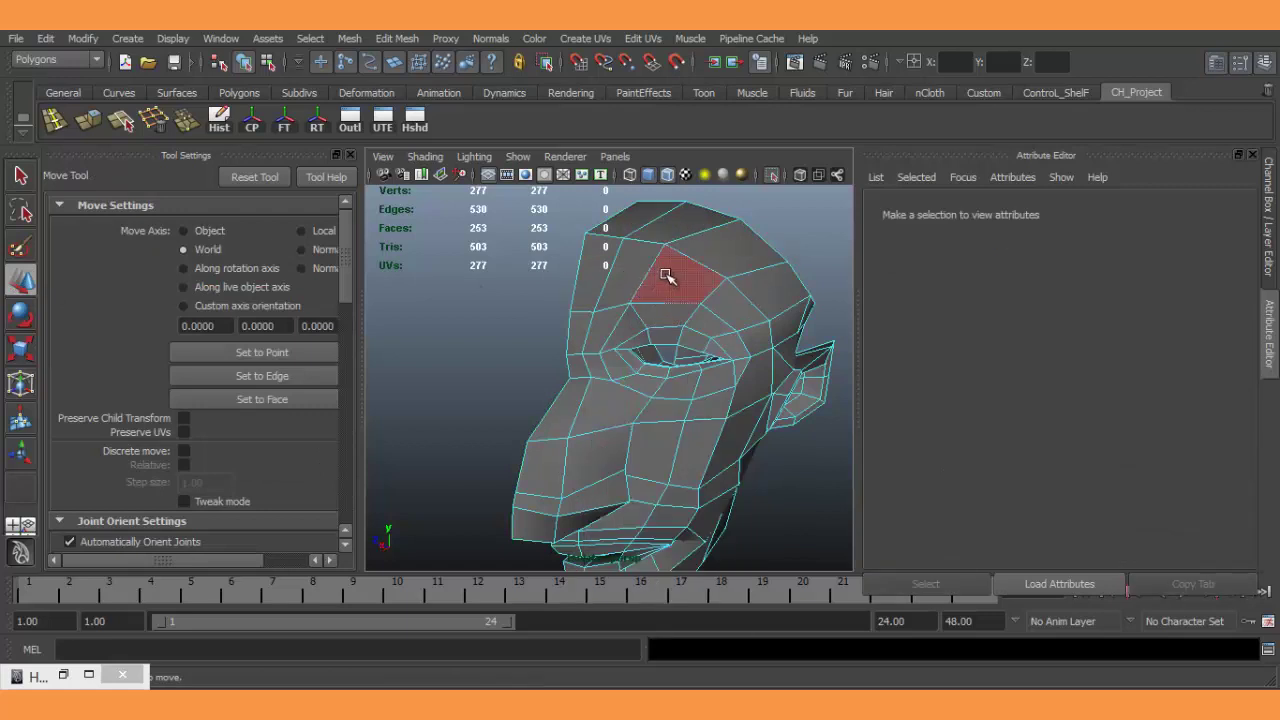
{"action": "right_click", "coordinate": [667, 277]}
{"action": "mouse_move", "coordinate": [650, 459]}
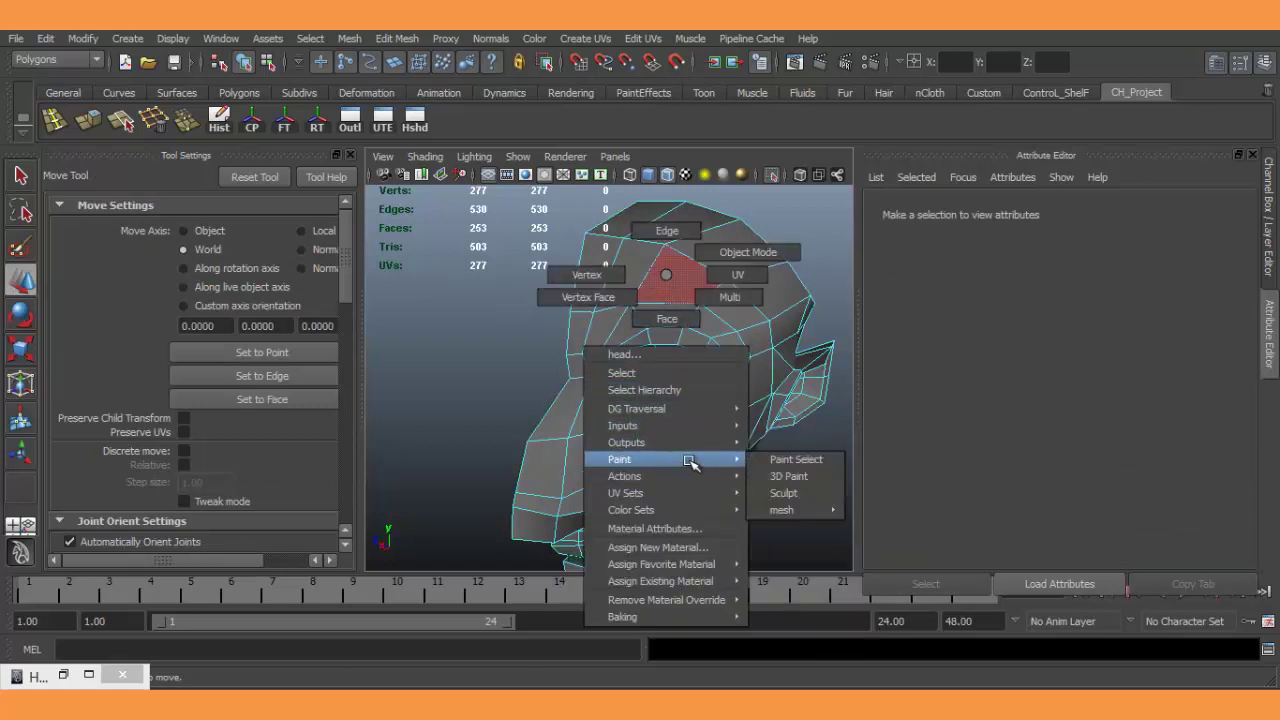
{"action": "left_click", "coordinate": [785, 459]}
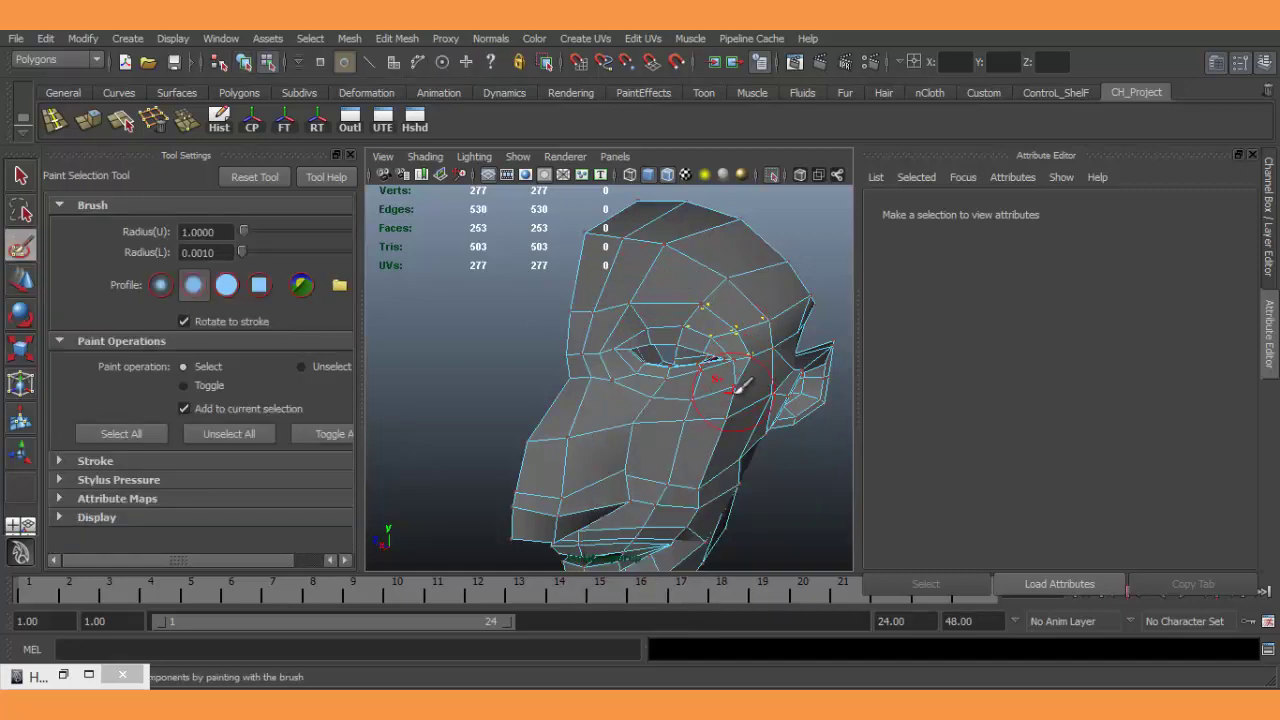
Zoom in on the eye, brush over the brow points, then return to the Move Tool.
{"action": "mouse_move", "coordinate": [740, 388]}
{"action": "left_mouse_down", "text": "alt"}
{"action": "mouse_move", "coordinate": [614, 343]}
{"action": "mouse_move", "coordinate": [677, 391]}
{"action": "mouse_move", "coordinate": [712, 392]}
{"action": "left_mouse_up", "text": "alt"}
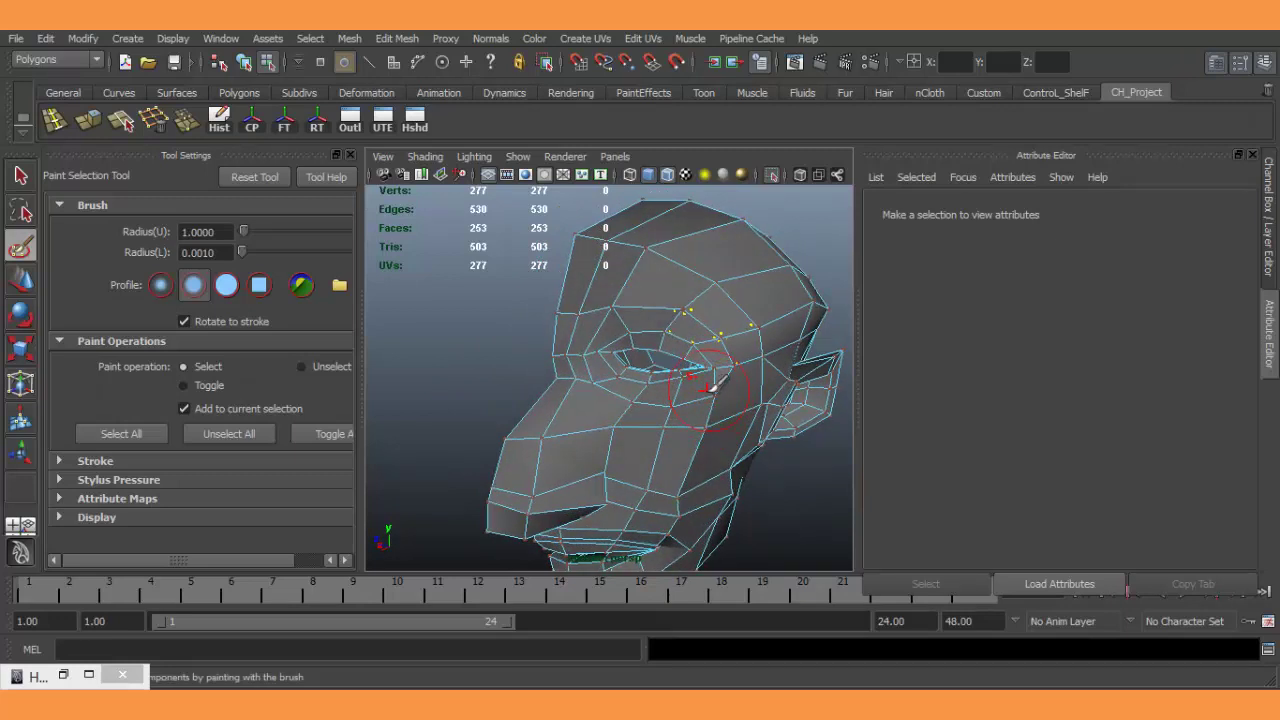
{"action": "scroll", "coordinate": [700, 340], "scroll_direction": "up", "scroll_amount": 1}
{"action": "scroll", "coordinate": [646, 371], "scroll_direction": "up", "scroll_amount": 1}
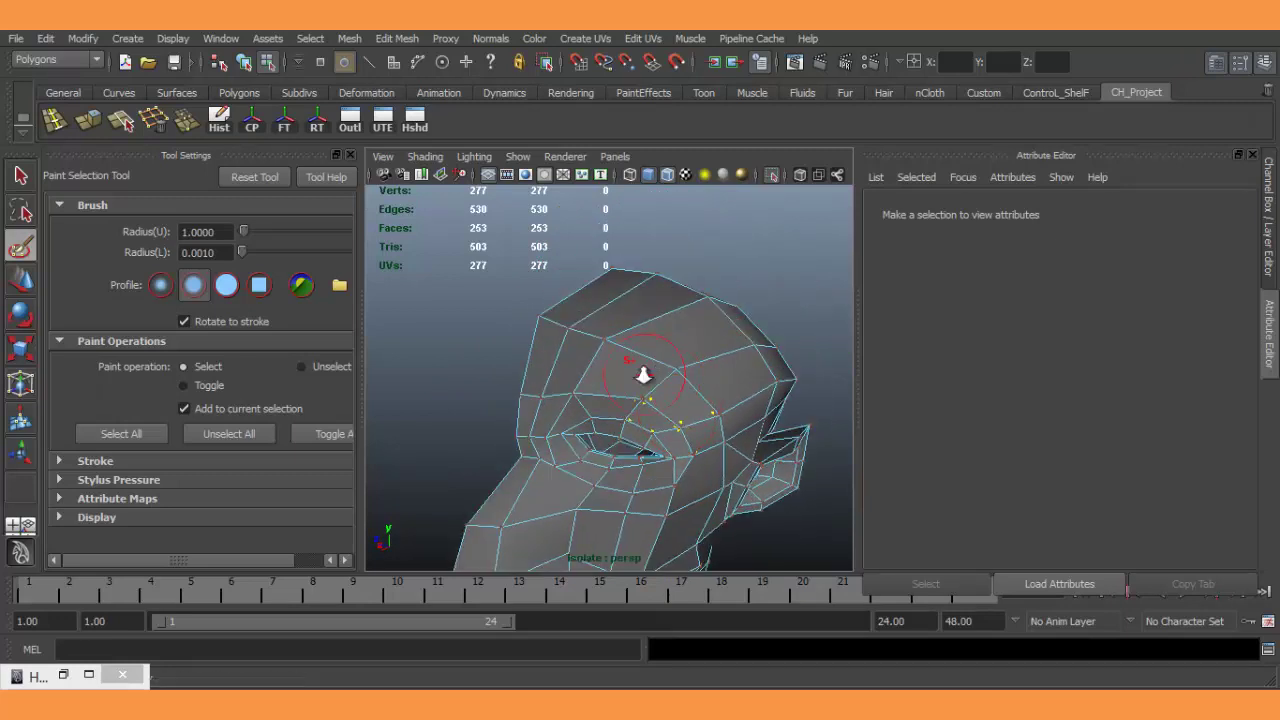
{"action": "scroll", "coordinate": [737, 423], "scroll_direction": "up", "scroll_amount": 1}
{"action": "scroll", "coordinate": [755, 392], "scroll_direction": "up", "scroll_amount": 1}
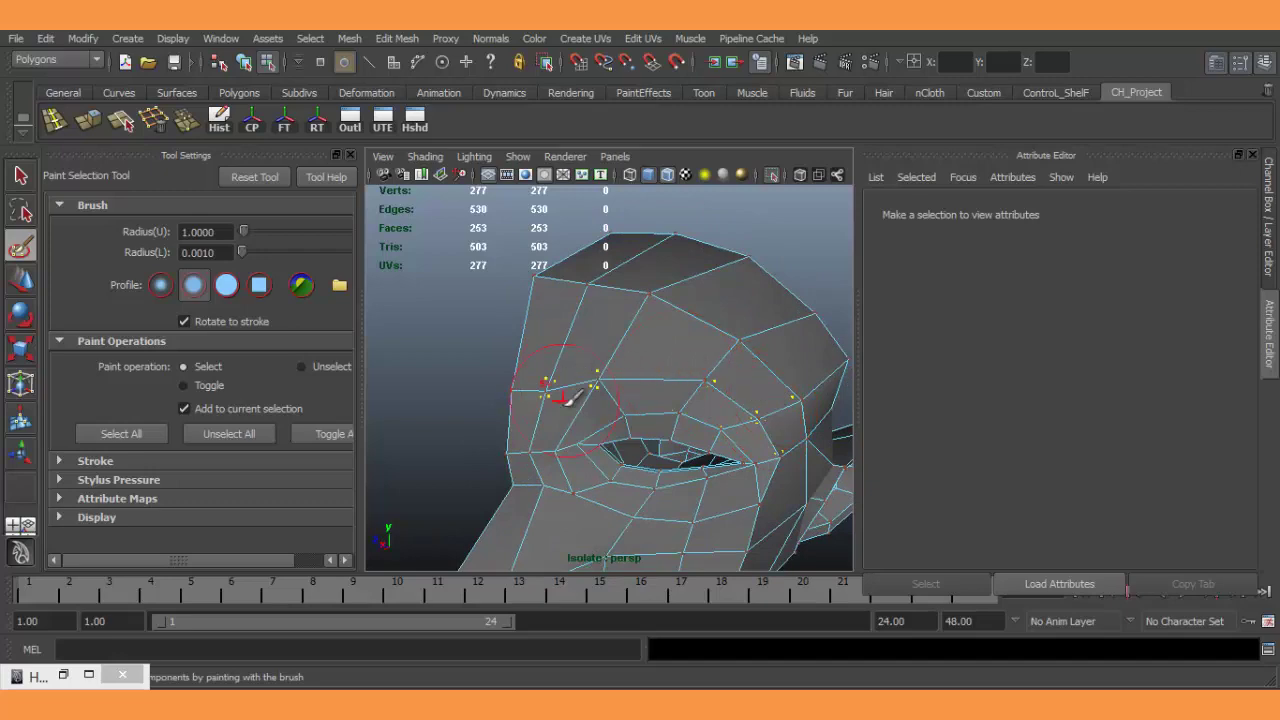
{"action": "mouse_move", "coordinate": [568, 398]}
{"action": "left_mouse_down", "text": "alt"}
{"action": "mouse_move", "coordinate": [766, 357]}
{"action": "mouse_move", "coordinate": [534, 380]}
{"action": "mouse_move", "coordinate": [571, 374]}
{"action": "mouse_move", "coordinate": [668, 416]}
{"action": "left_mouse_up", "text": "alt"}
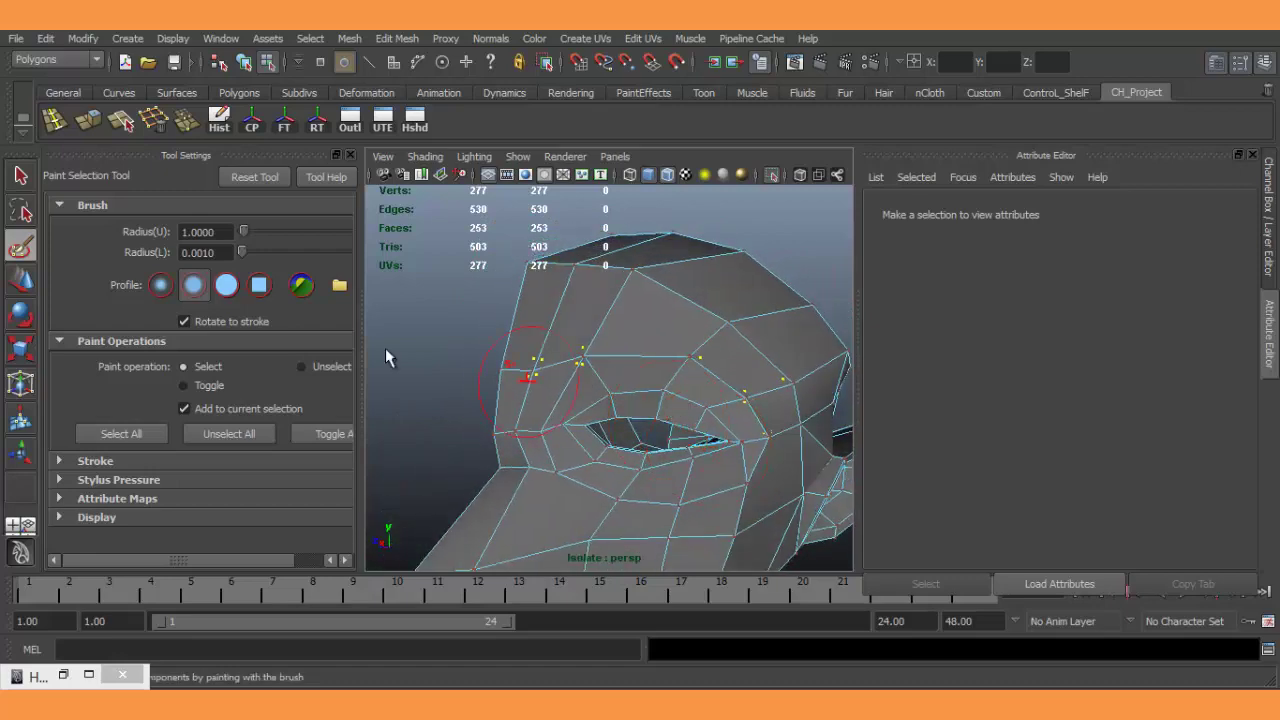
{"action": "left_click", "coordinate": [22, 282]}
Switch the head to face mode and select a row of faces across the top of the forehead.
{"action": "right_click_drag", "start_coordinate": [630, 330], "coordinate": [715, 306]}
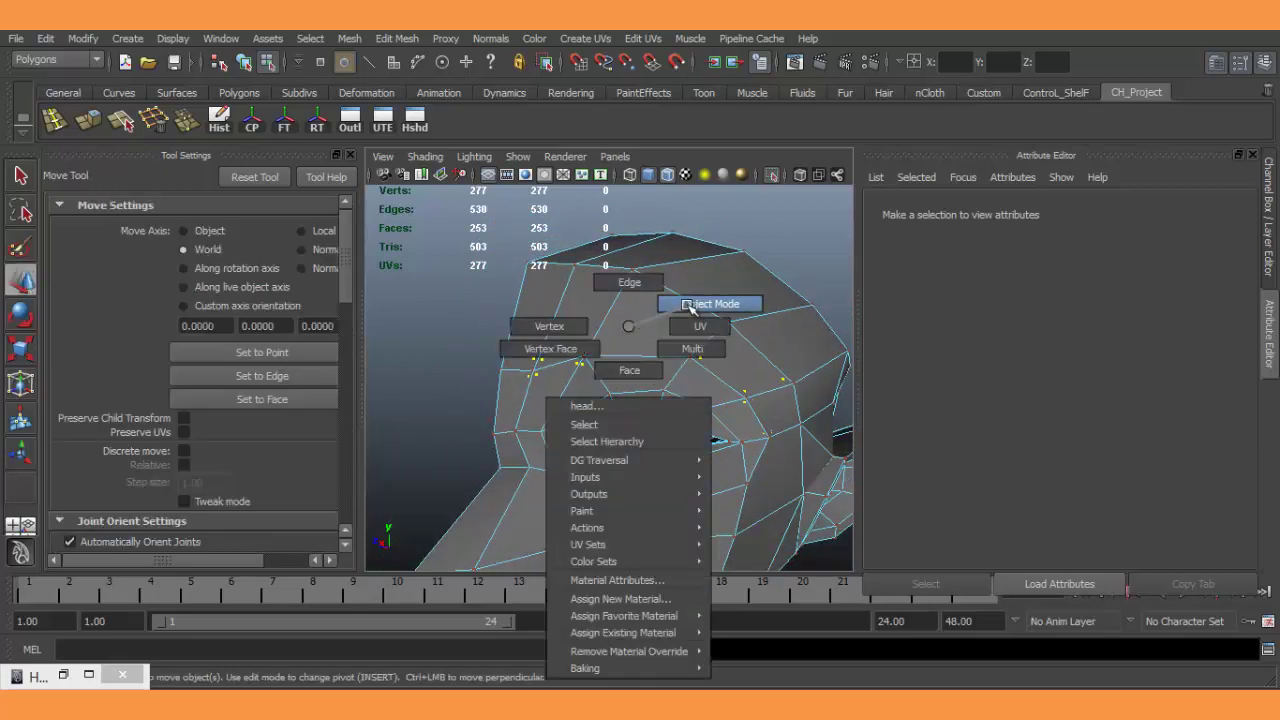
{"action": "left_click", "coordinate": [628, 370]}
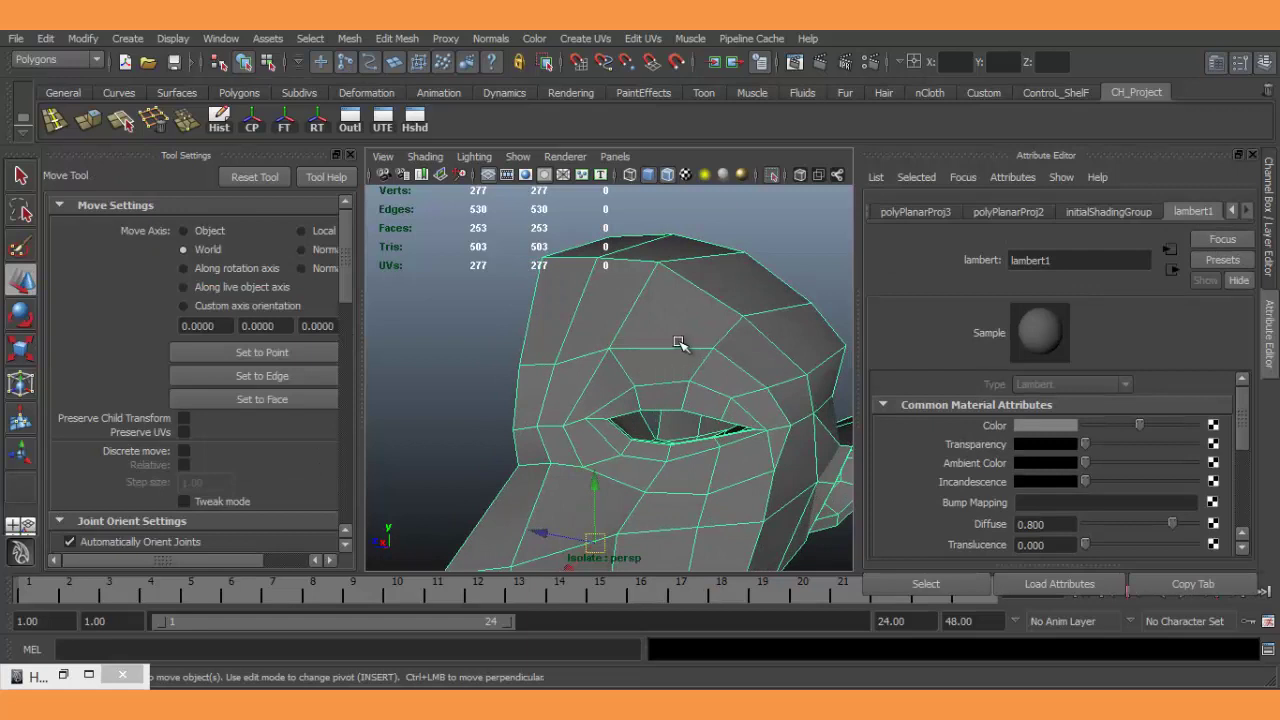
{"action": "right_click_drag", "start_coordinate": [652, 326], "coordinate": [651, 366]}
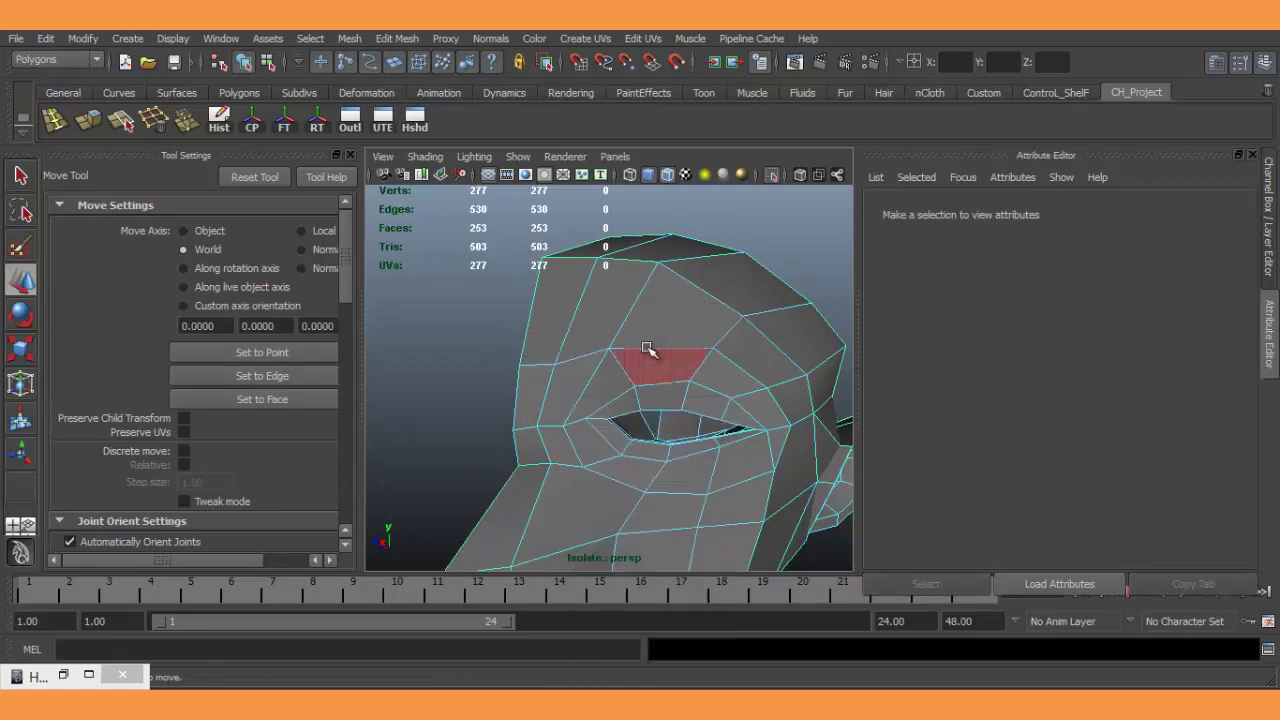
{"action": "left_click", "coordinate": [565, 307]}
{"action": "left_click", "coordinate": [630, 295], "text": "shift"}
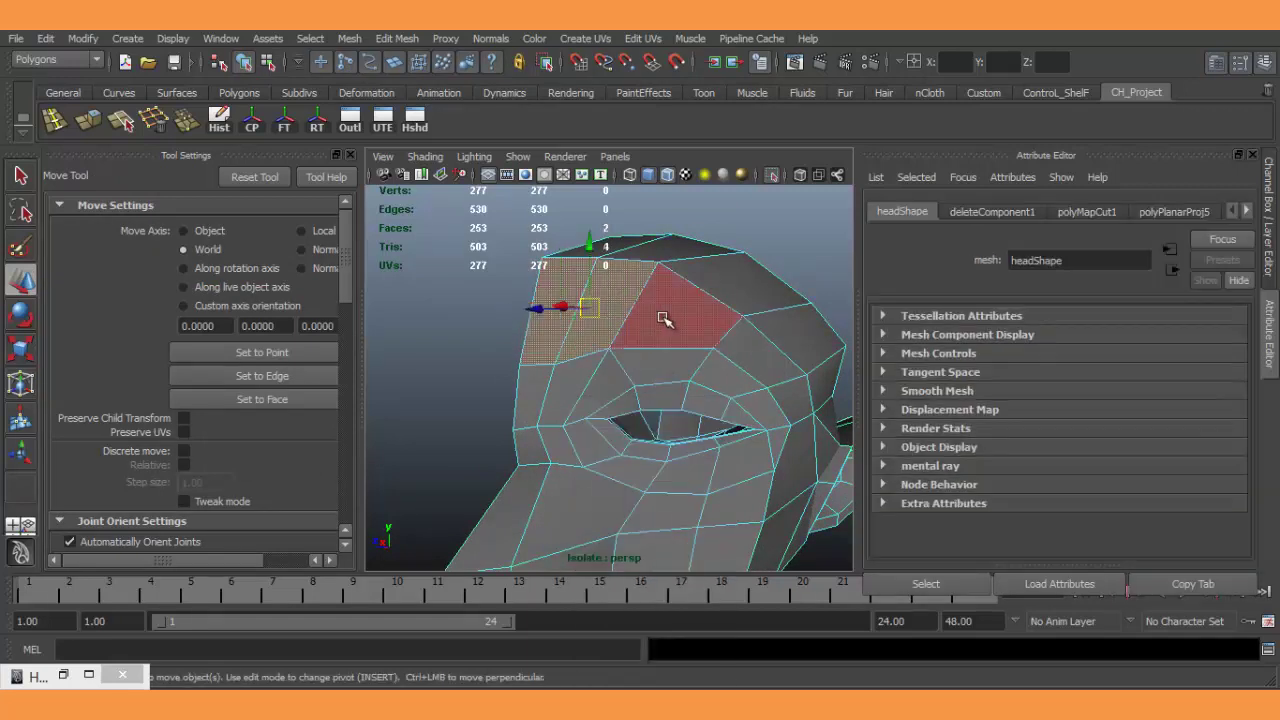
{"action": "left_click", "coordinate": [690, 305], "text": "shift"}
{"action": "left_click", "coordinate": [755, 355], "text": "shift"}
{"action": "left_click", "coordinate": [793, 401], "text": "shift"}
{"action": "scroll", "coordinate": [793, 401], "scroll_direction": "down", "scroll_amount": 3}
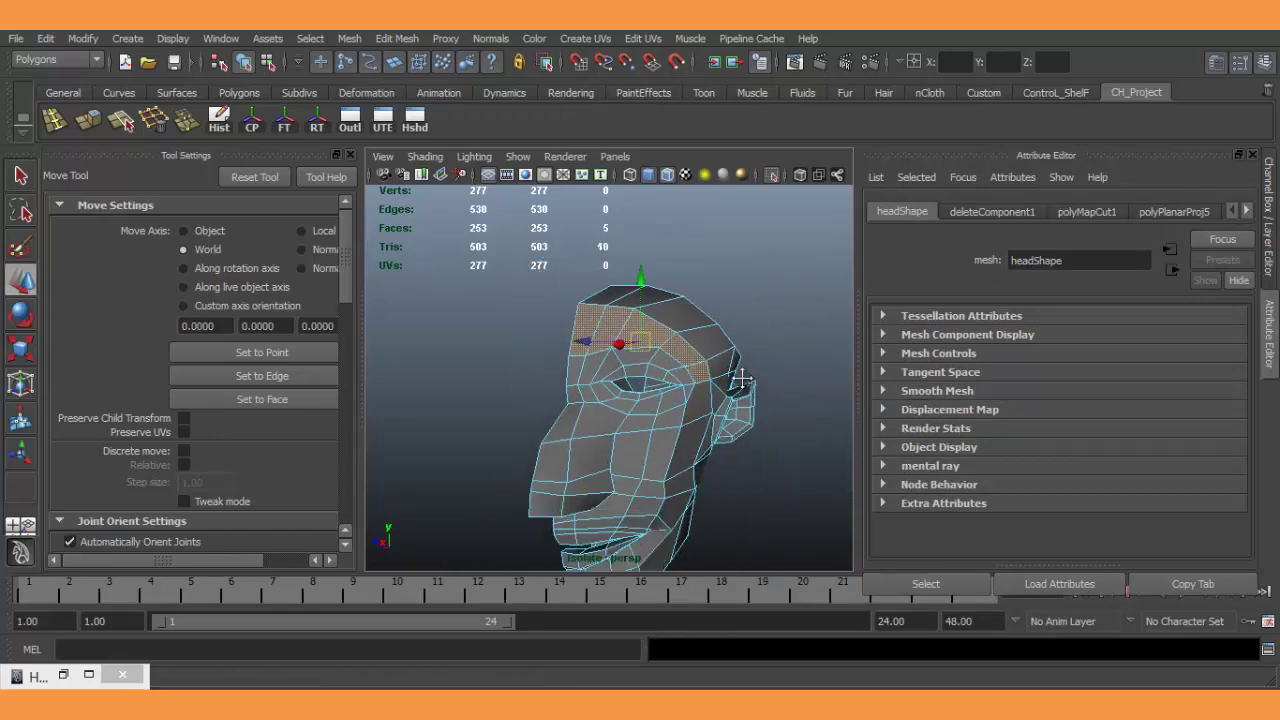
{"action": "mouse_move", "coordinate": [793, 401]}
{"action": "left_mouse_down", "text": "alt"}
{"action": "mouse_move", "coordinate": [655, 425]}
{"action": "mouse_move", "coordinate": [640, 408]}
{"action": "left_mouse_up", "text": "alt"}
Restart the selection and pick faces down the forehead side, temple, jaw and chin.
{"action": "key", "text": "ctrl+shift+a"}
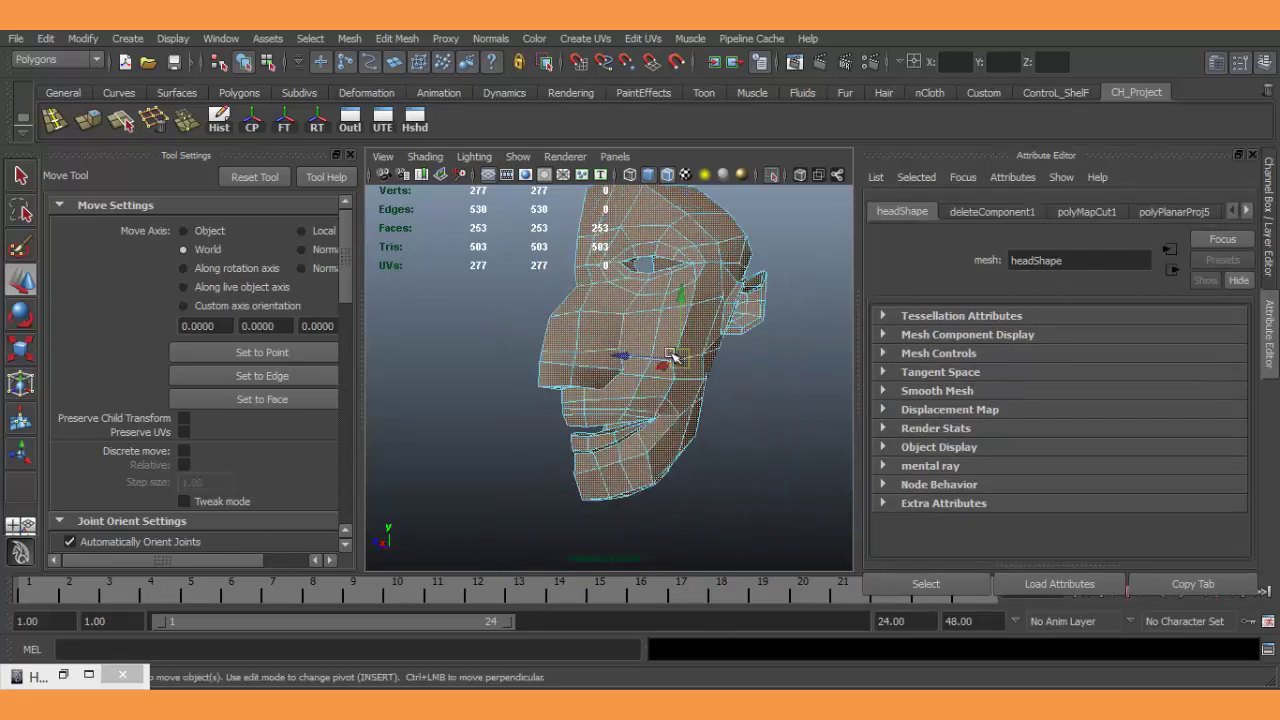
{"action": "left_click", "coordinate": [563, 343]}
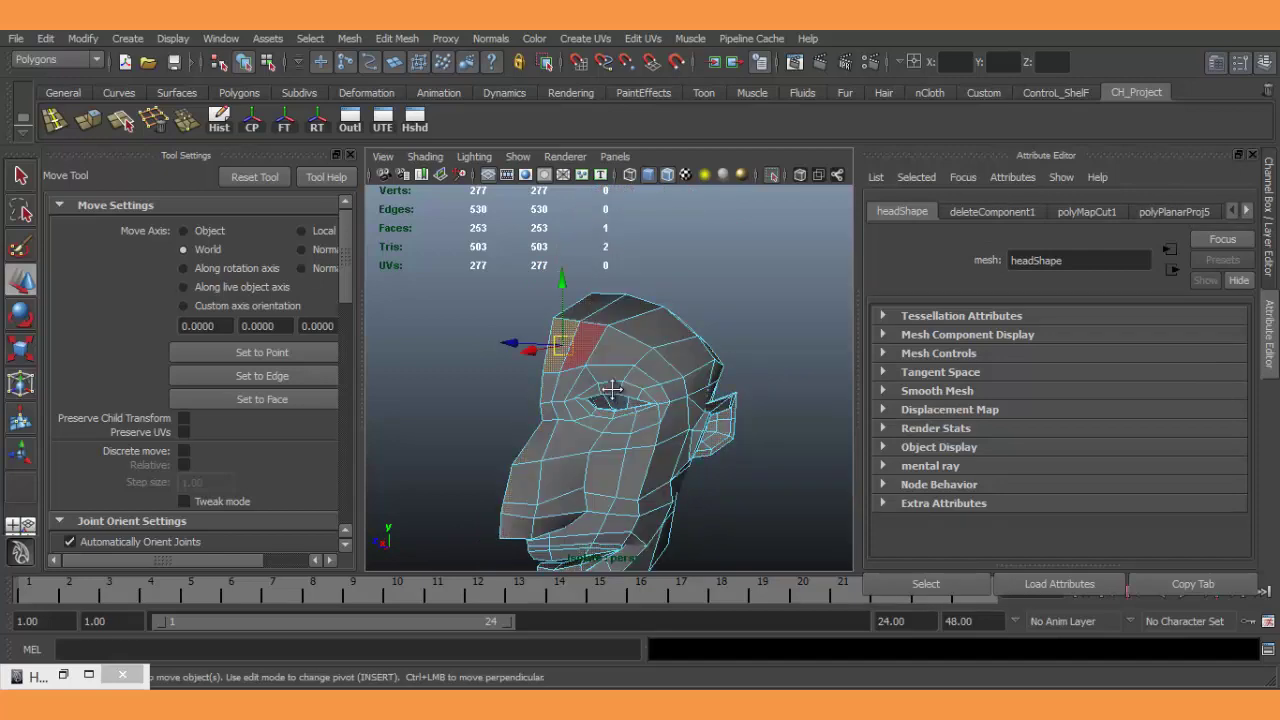
{"action": "left_click_drag", "start_coordinate": [565, 345], "coordinate": [600, 290], "text": "alt"}
{"action": "left_click", "coordinate": [672, 287], "text": "shift"}
{"action": "left_click", "coordinate": [700, 305], "text": "shift"}
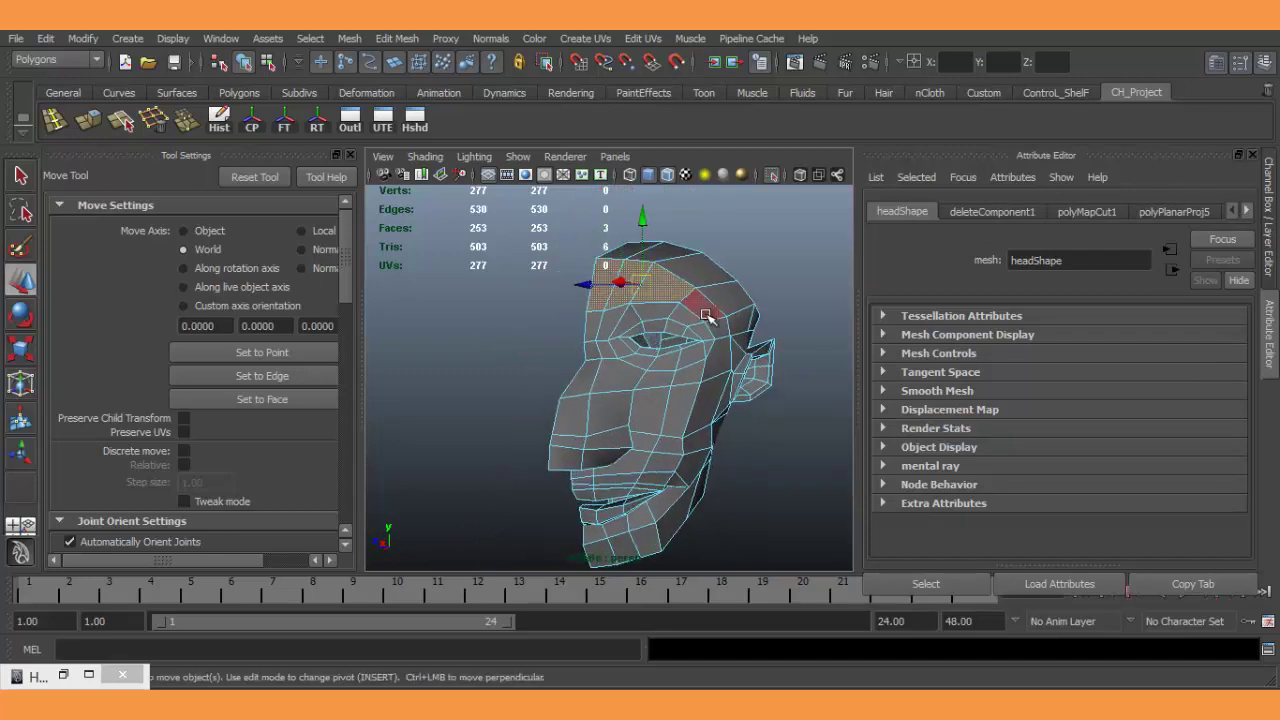
{"action": "left_click", "coordinate": [715, 330], "text": "shift"}
{"action": "left_click", "coordinate": [725, 373], "text": "shift"}
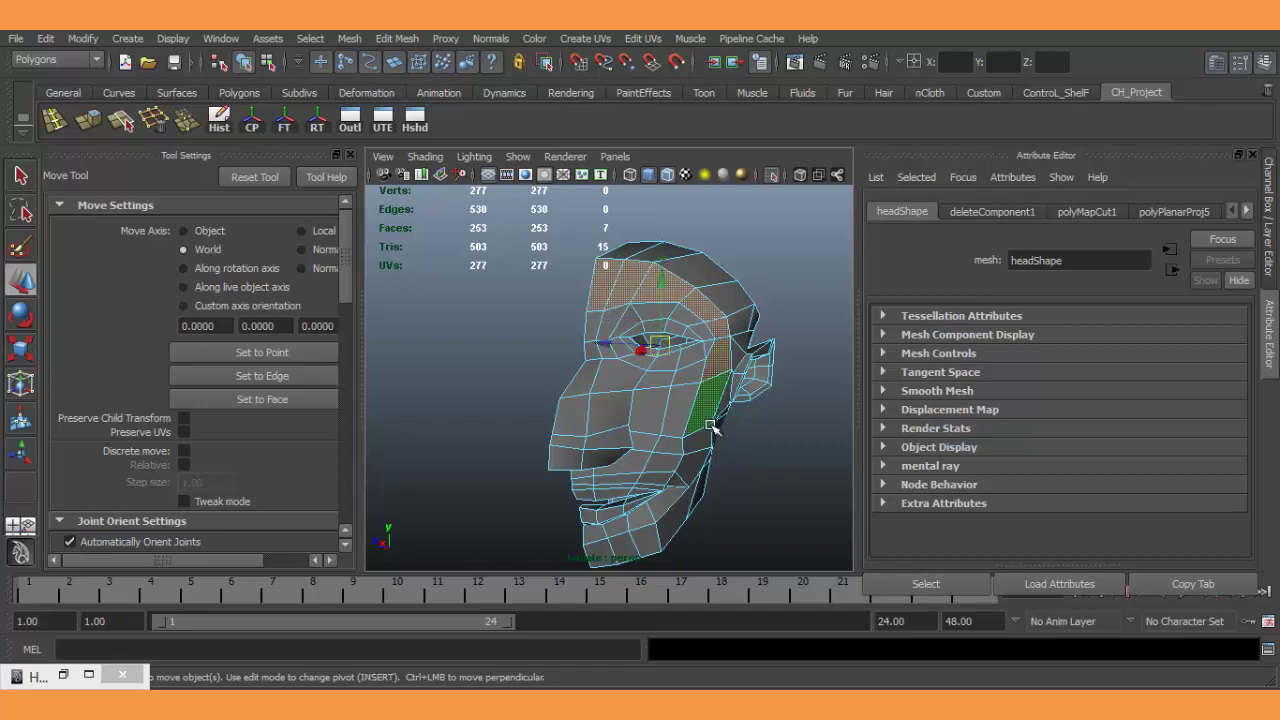
{"action": "left_click", "coordinate": [703, 449], "text": "shift"}
{"action": "left_click", "coordinate": [698, 470], "text": "shift"}
{"action": "left_click", "coordinate": [676, 497], "text": "shift"}
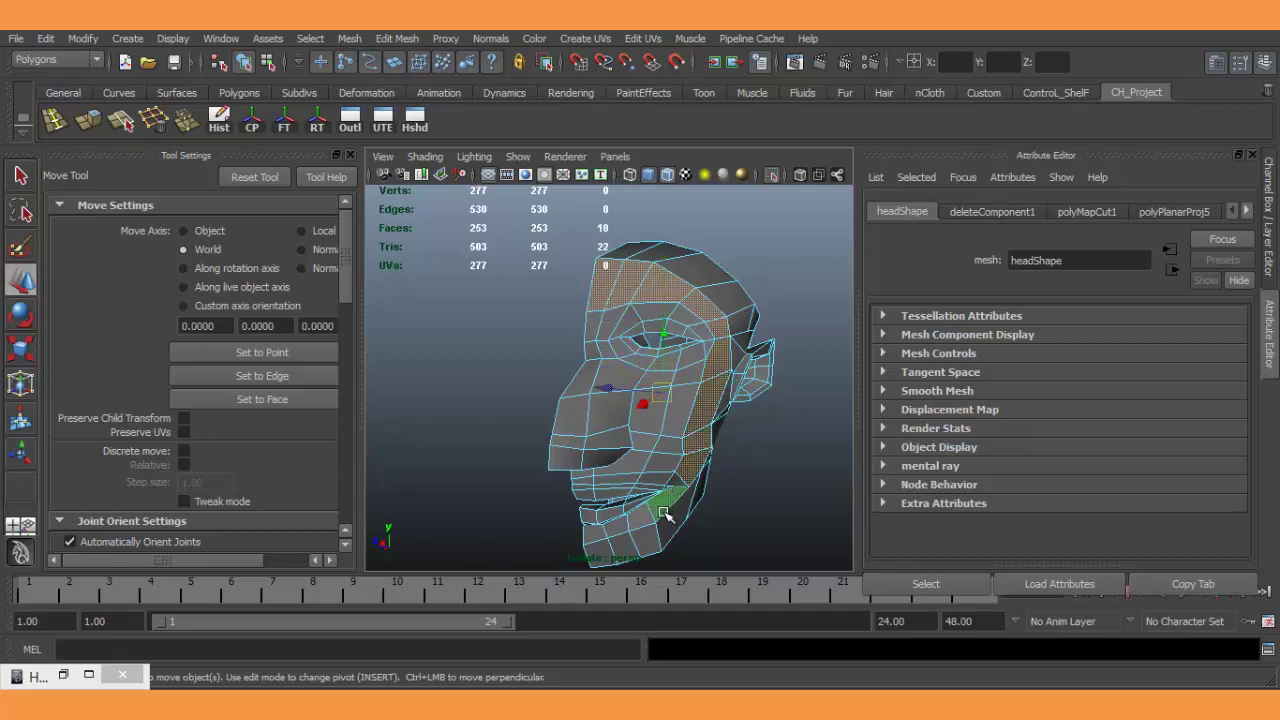
{"action": "left_click", "coordinate": [635, 520], "text": "shift"}
{"action": "left_click", "coordinate": [605, 530], "text": "shift"}
{"action": "left_click", "coordinate": [592, 530], "text": "shift"}
Add faces on the upper head, along the brow and beside the outer eye.
{"action": "mouse_move", "coordinate": [592, 530]}
{"action": "left_mouse_down", "text": "alt"}
{"action": "mouse_move", "coordinate": [638, 404]}
{"action": "mouse_move", "coordinate": [608, 371]}
{"action": "left_mouse_up", "text": "alt"}
{"action": "left_click", "coordinate": [608, 371], "text": "shift"}
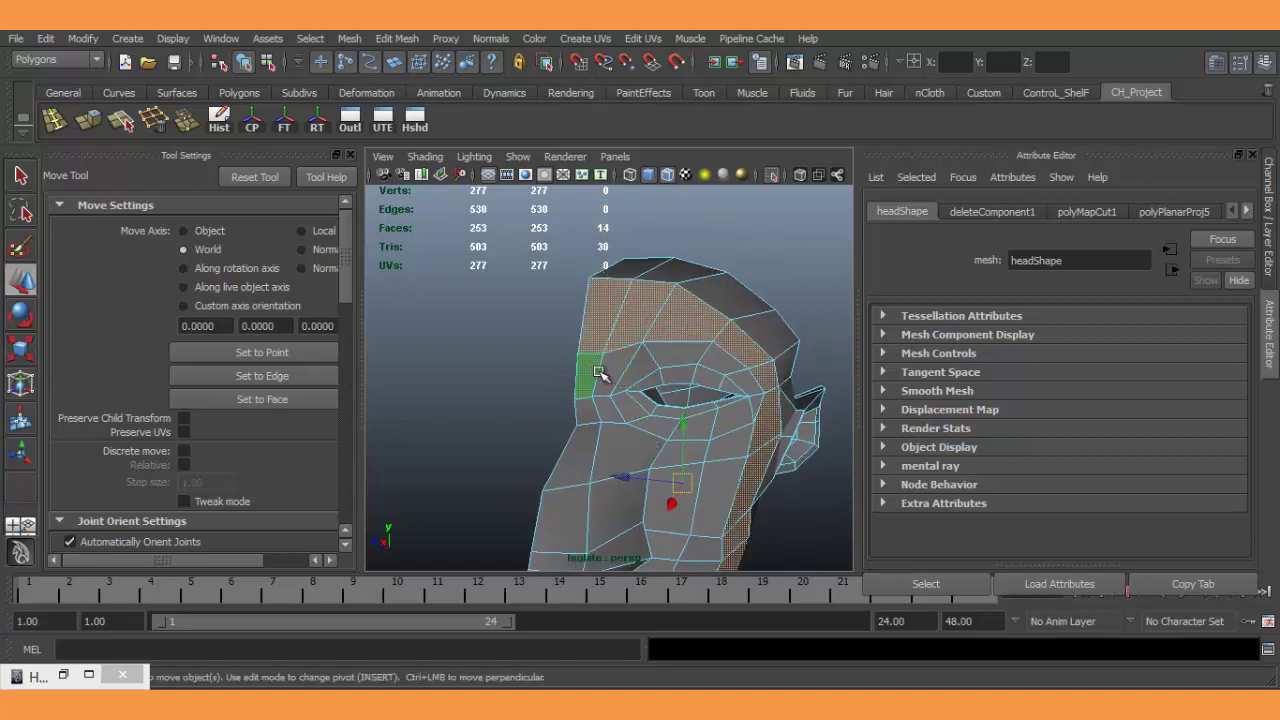
{"action": "left_click", "coordinate": [586, 371], "text": "shift"}
{"action": "left_click", "coordinate": [640, 362], "text": "shift"}
{"action": "left_click", "coordinate": [686, 351], "text": "shift"}
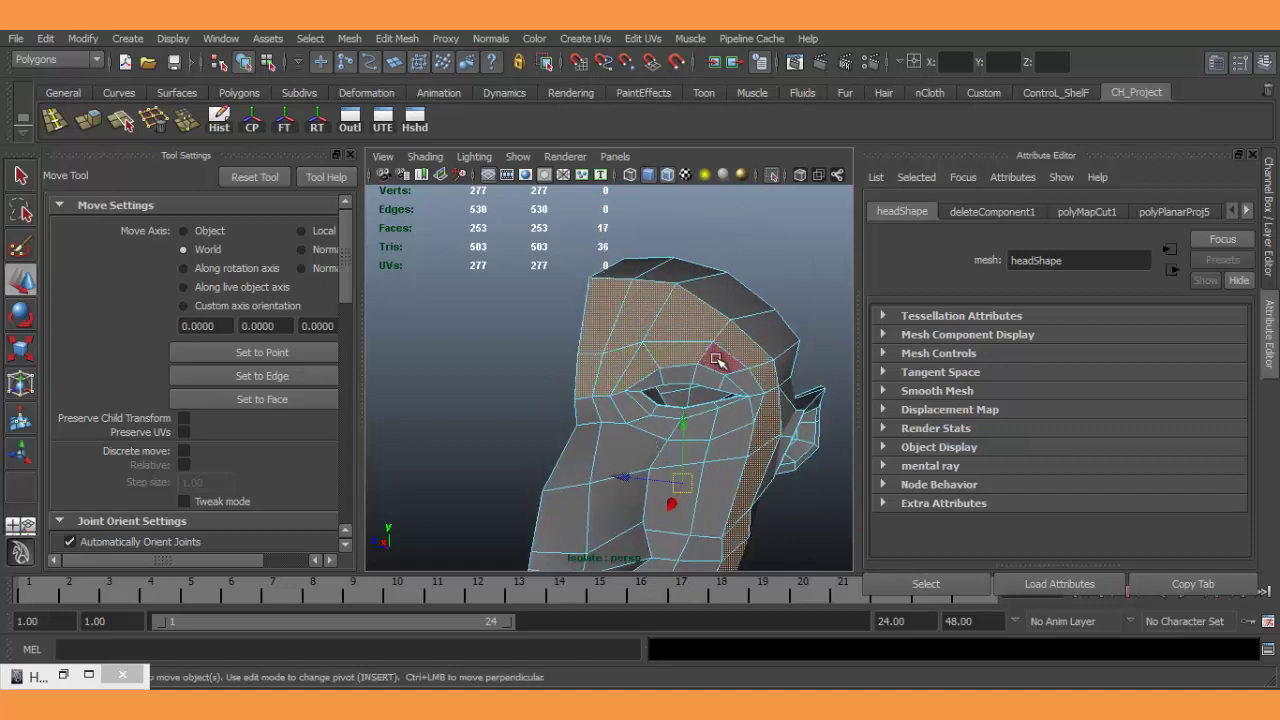
{"action": "left_click", "coordinate": [720, 360], "text": "shift"}
{"action": "left_click", "coordinate": [746, 390], "text": "shift"}
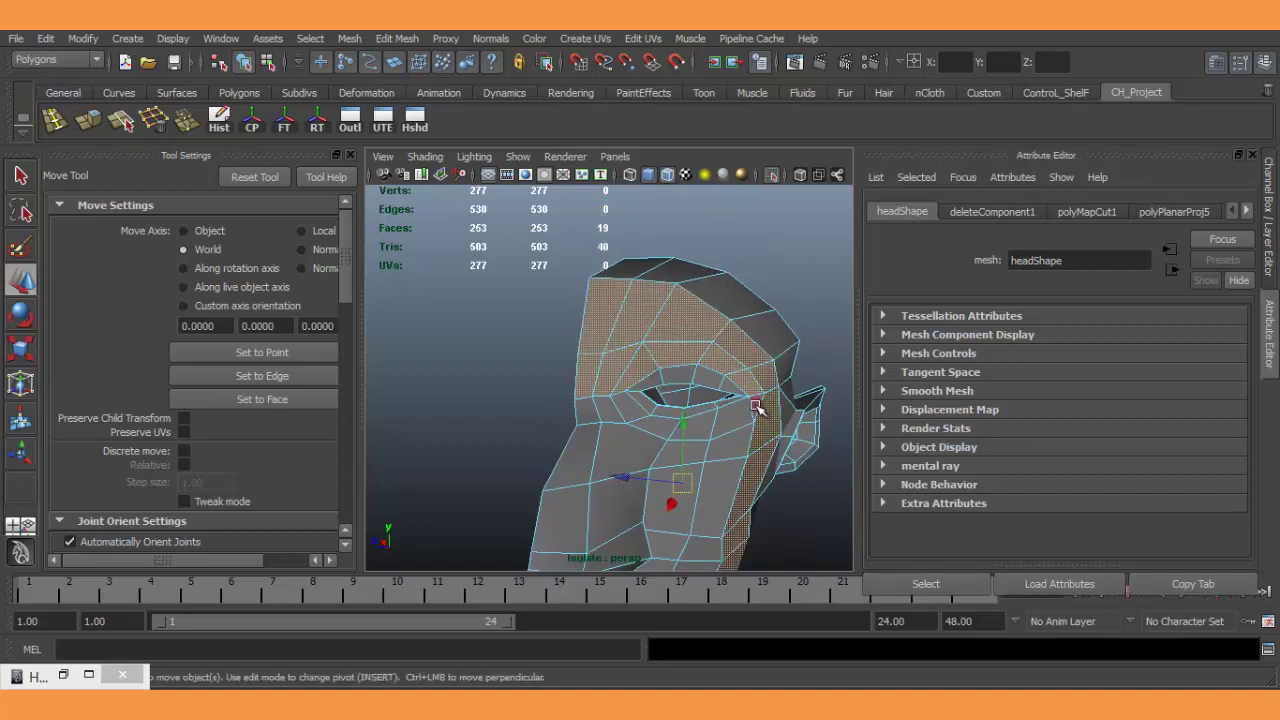
Add cheek, nose-side and eye-corner faces, bringing the selection to 41 faces.
{"action": "left_click", "coordinate": [741, 423], "text": "shift"}
{"action": "left_click", "coordinate": [725, 455], "text": "shift"}
{"action": "left_click", "coordinate": [710, 500], "text": "shift"}
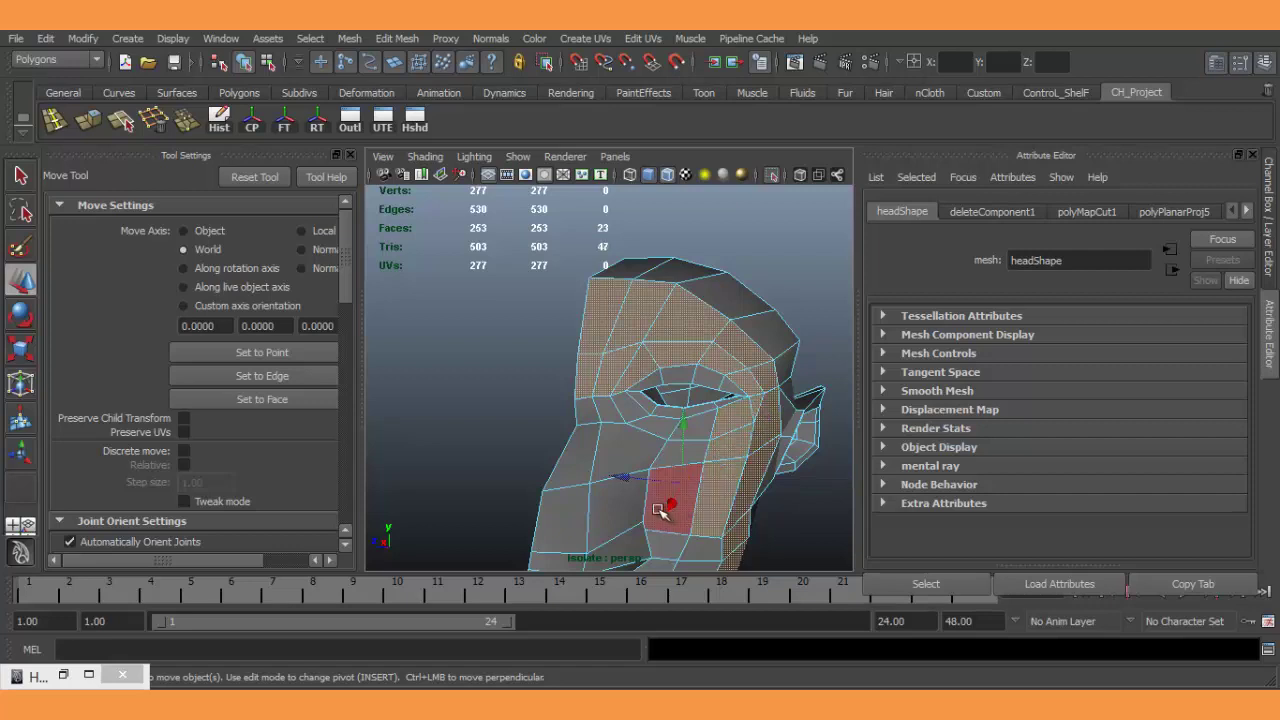
{"action": "left_click", "coordinate": [665, 495], "text": "shift"}
{"action": "left_click", "coordinate": [617, 512], "text": "shift"}
{"action": "left_click", "coordinate": [568, 521], "text": "shift"}
{"action": "left_click", "coordinate": [582, 456], "text": "shift"}
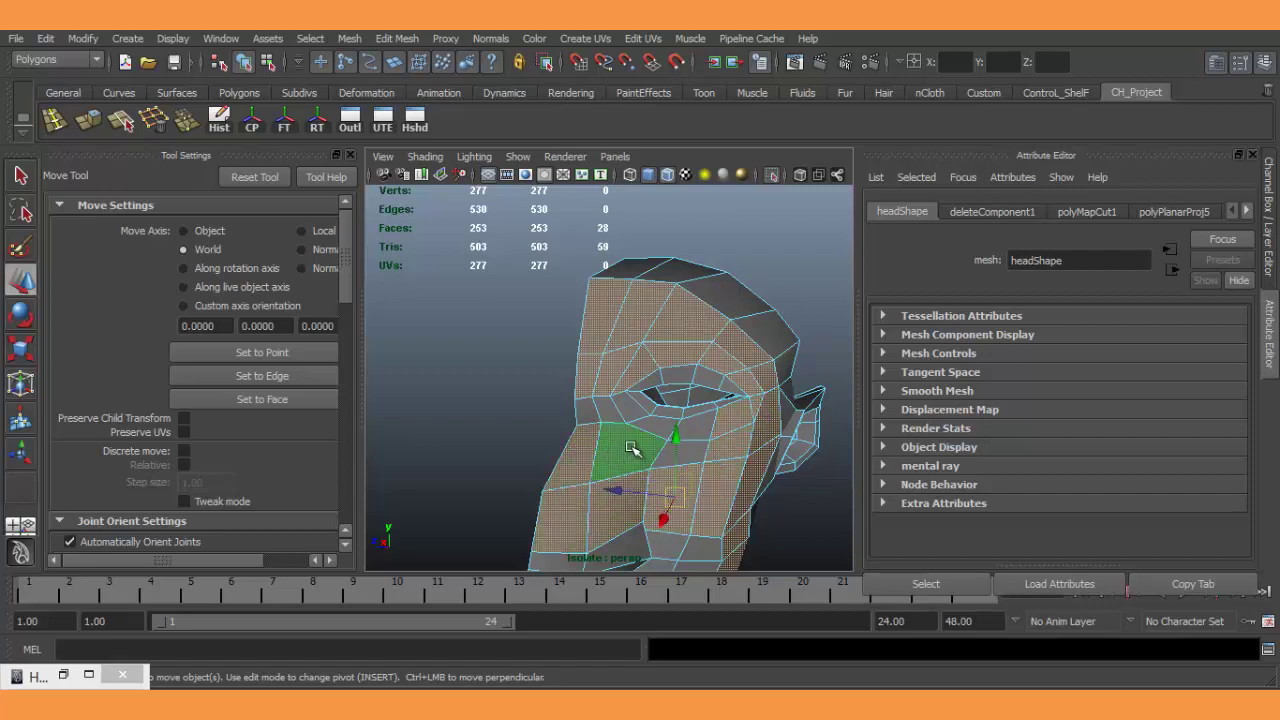
{"action": "left_click", "coordinate": [625, 450], "text": "shift"}
{"action": "left_click", "coordinate": [697, 453], "text": "shift"}
{"action": "left_click", "coordinate": [697, 438], "text": "shift"}
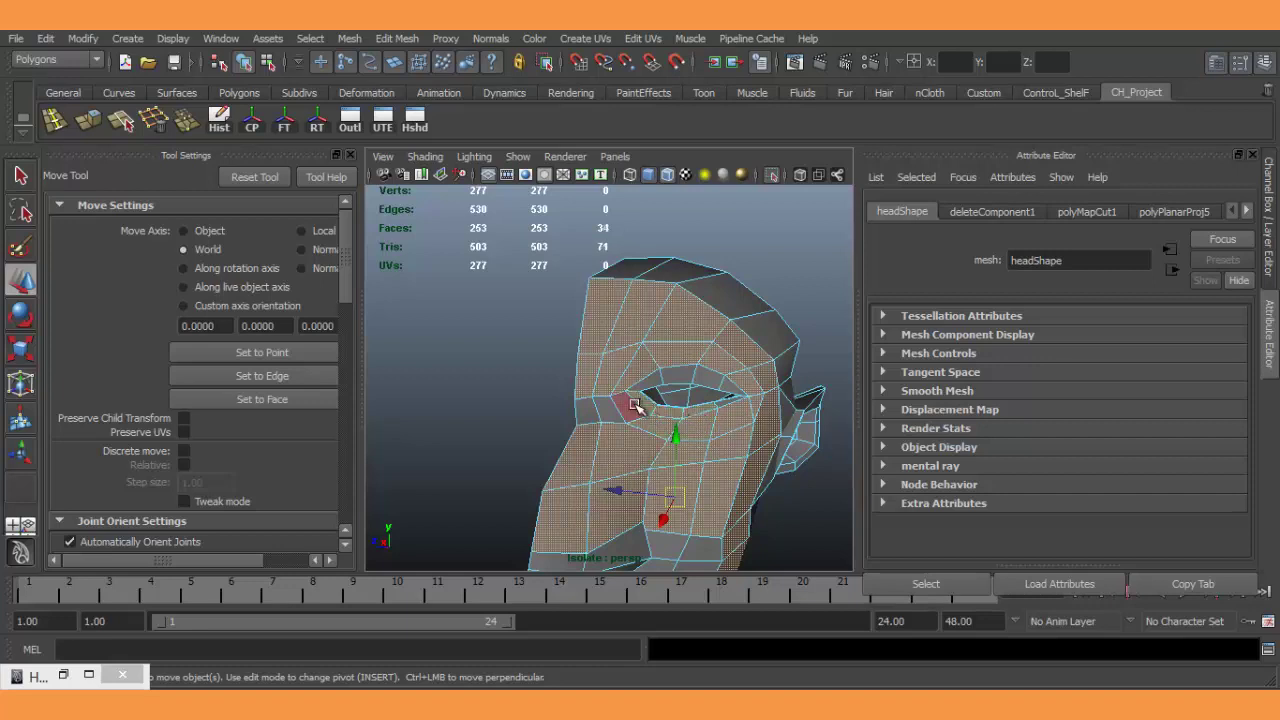
{"action": "left_click", "coordinate": [590, 414], "text": "shift"}
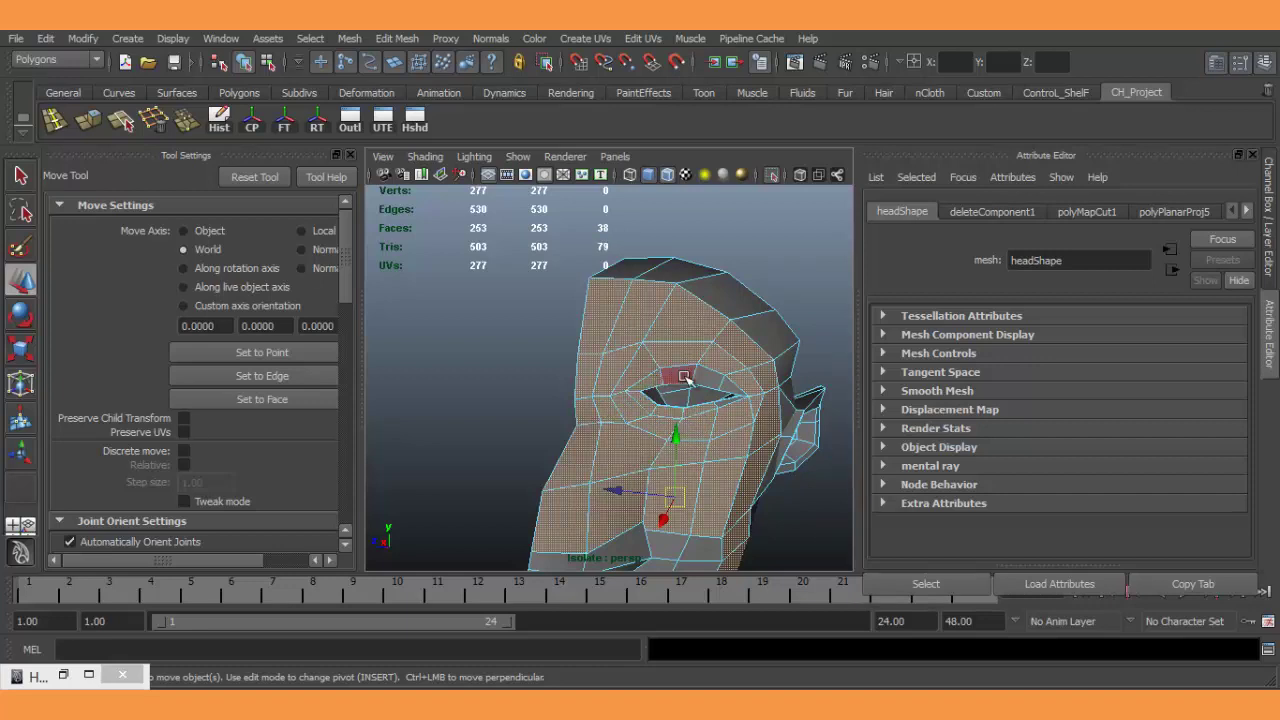
{"action": "left_click", "coordinate": [684, 376], "text": "shift"}
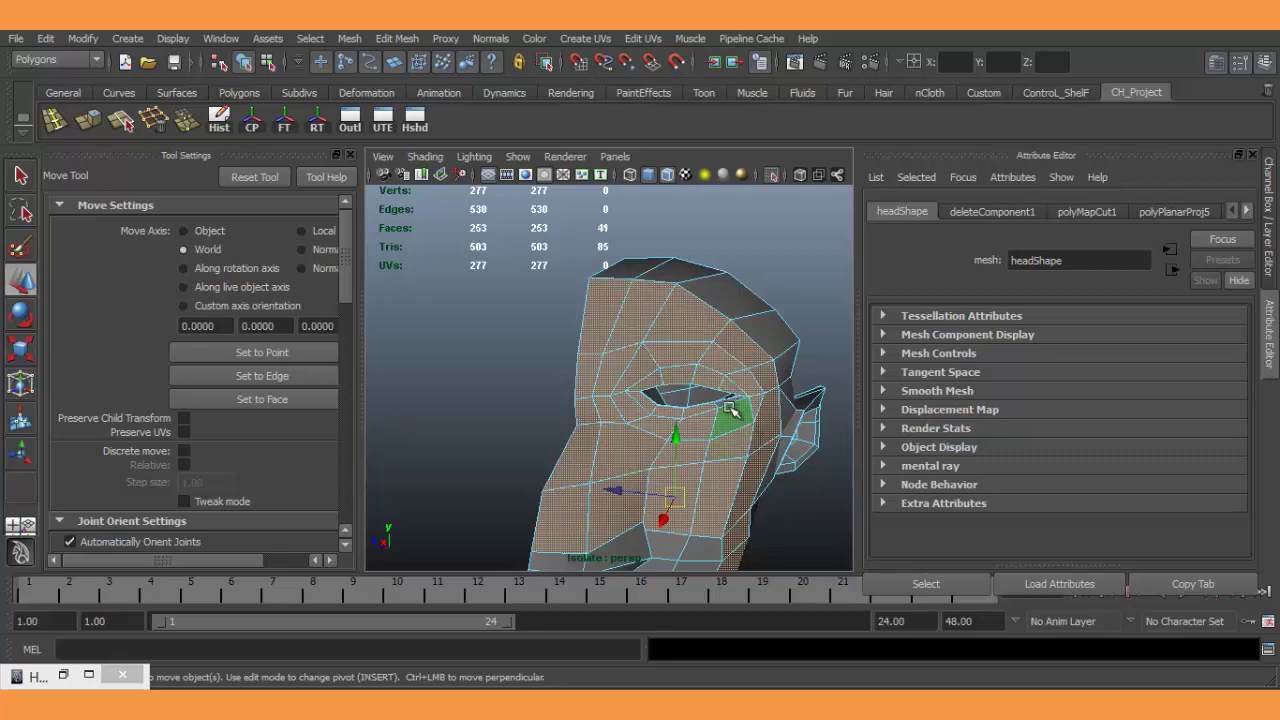
Add the outer eye corner and the band of faces under the nose to the face selection.
{"action": "left_click", "coordinate": [728, 400], "text": "shift"}
{"action": "mouse_move", "coordinate": [730, 398]}
{"action": "left_mouse_down", "text": "alt"}
{"action": "mouse_move", "coordinate": [699, 380]}
{"action": "mouse_move", "coordinate": [563, 406]}
{"action": "left_mouse_up", "text": "alt"}
{"action": "left_click", "coordinate": [563, 406], "text": "shift"}
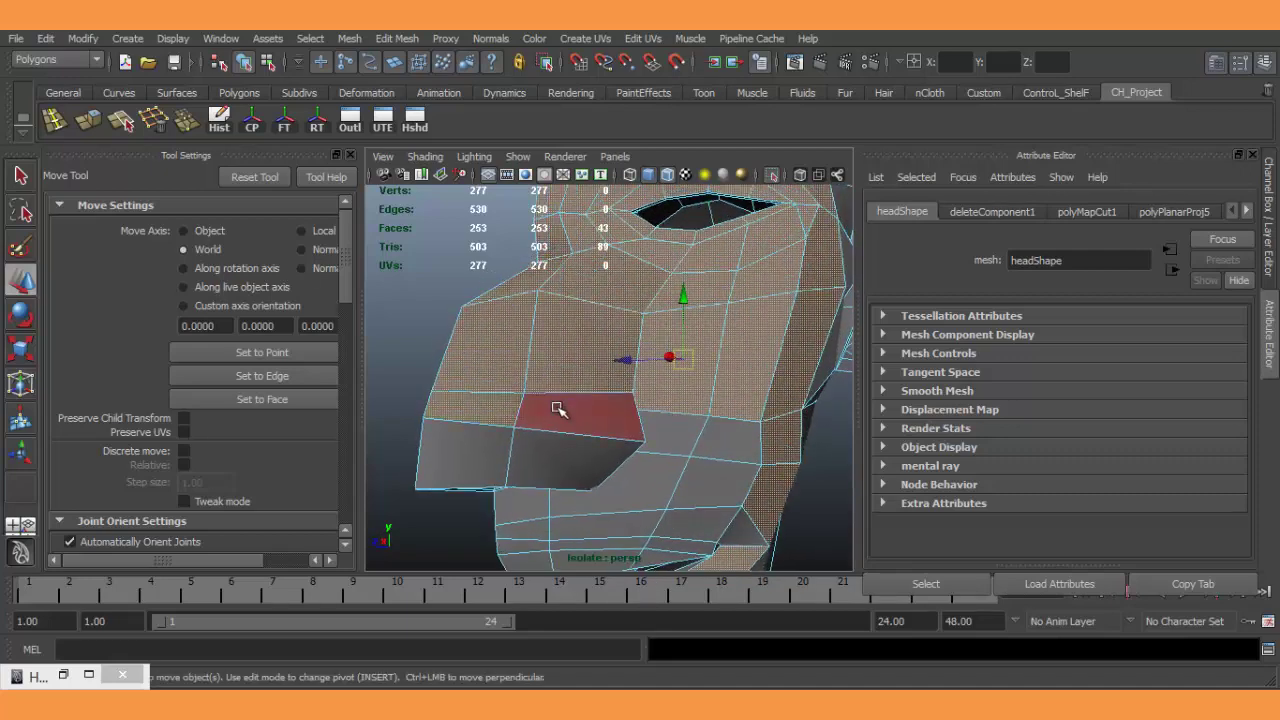
{"action": "left_click", "coordinate": [588, 413], "text": "shift"}
{"action": "left_click", "coordinate": [650, 428], "text": "shift"}
{"action": "left_click", "coordinate": [714, 443], "text": "shift"}
{"action": "left_click", "coordinate": [737, 480], "text": "shift"}
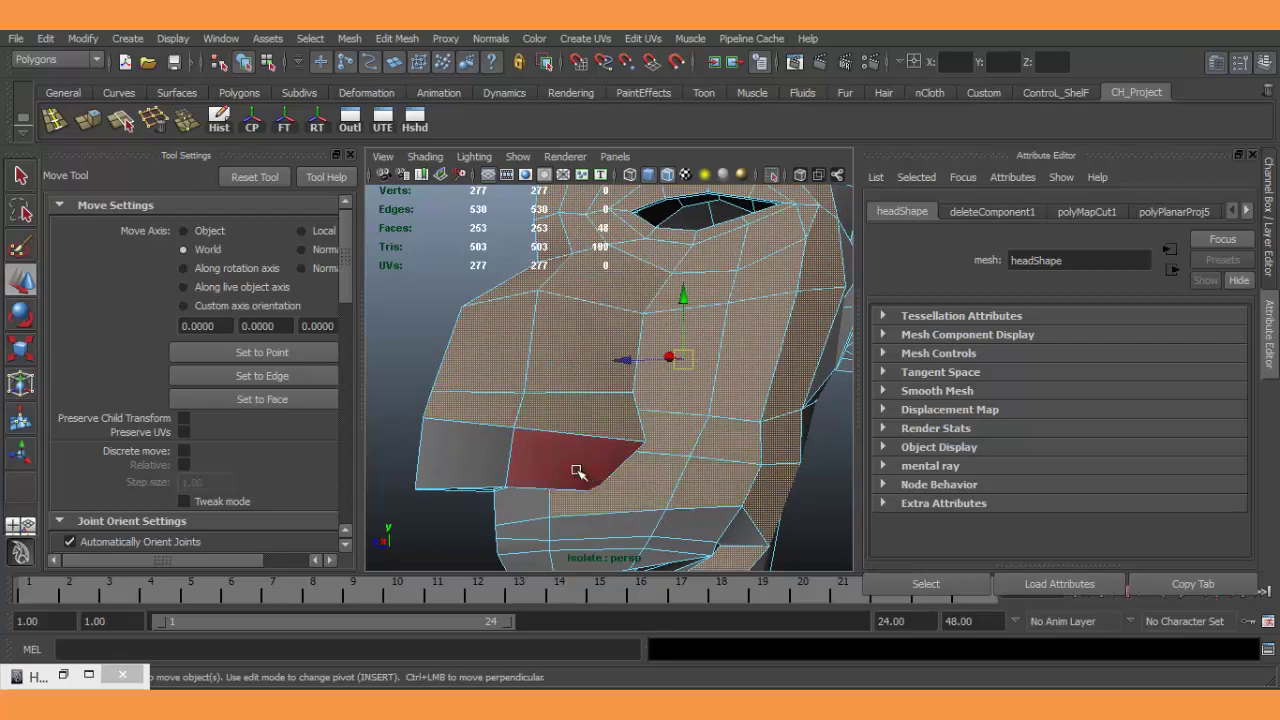
{"action": "left_click", "coordinate": [600, 463], "text": "shift"}
{"action": "left_click", "coordinate": [465, 462], "text": "shift"}
{"action": "left_click", "coordinate": [606, 486], "text": "shift"}
Add the faces above the mouth, along the jaw beside it, and across the upper lip.
{"action": "mouse_move", "coordinate": [606, 486]}
{"action": "left_mouse_down", "text": "alt"}
{"action": "mouse_move", "coordinate": [614, 451]}
{"action": "mouse_move", "coordinate": [634, 463]}
{"action": "left_mouse_up", "text": "alt"}
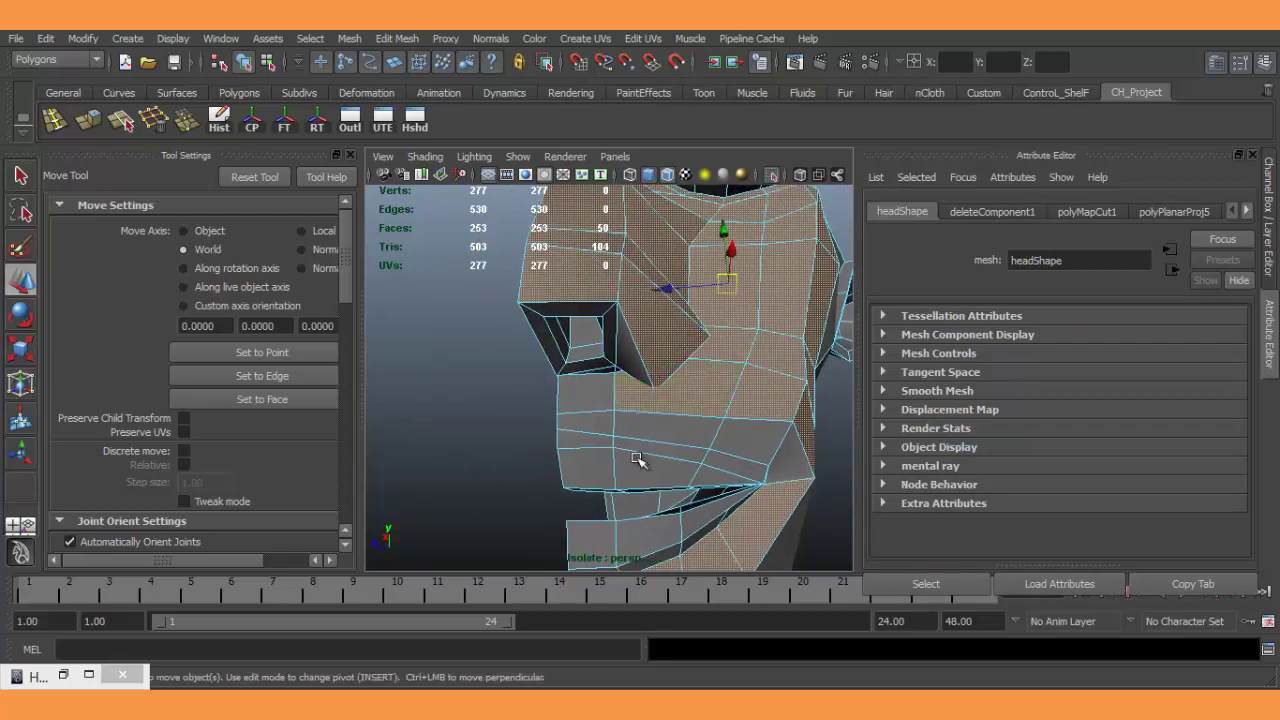
{"action": "left_click", "coordinate": [600, 404], "text": "shift"}
{"action": "left_click", "coordinate": [600, 424], "text": "shift"}
{"action": "left_click", "coordinate": [730, 432], "text": "shift"}
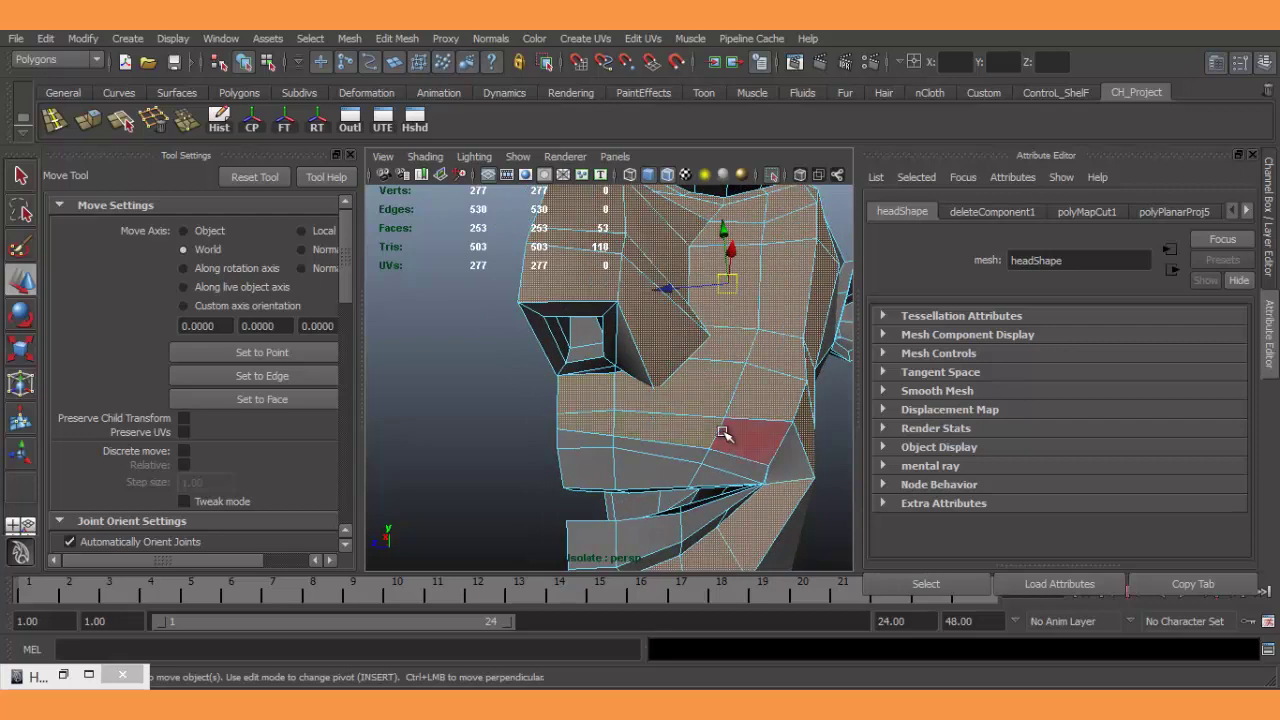
{"action": "left_click", "coordinate": [790, 460], "text": "shift"}
{"action": "left_click", "coordinate": [760, 480], "text": "shift"}
{"action": "left_click", "coordinate": [745, 472], "text": "shift"}
{"action": "left_click", "coordinate": [697, 451], "text": "shift"}
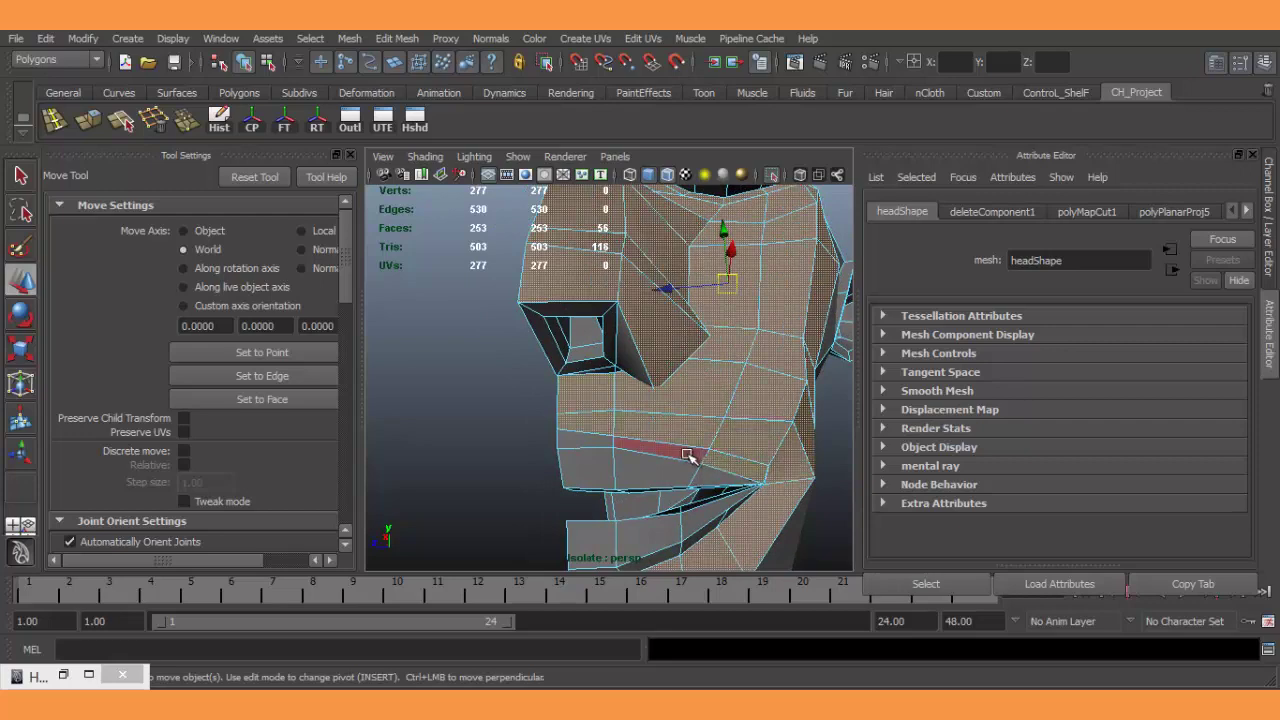
{"action": "left_click", "coordinate": [610, 445], "text": "shift"}
{"action": "left_click", "coordinate": [571, 437], "text": "shift"}
{"action": "left_click", "coordinate": [586, 463], "text": "shift"}
{"action": "left_click", "coordinate": [660, 471], "text": "shift"}
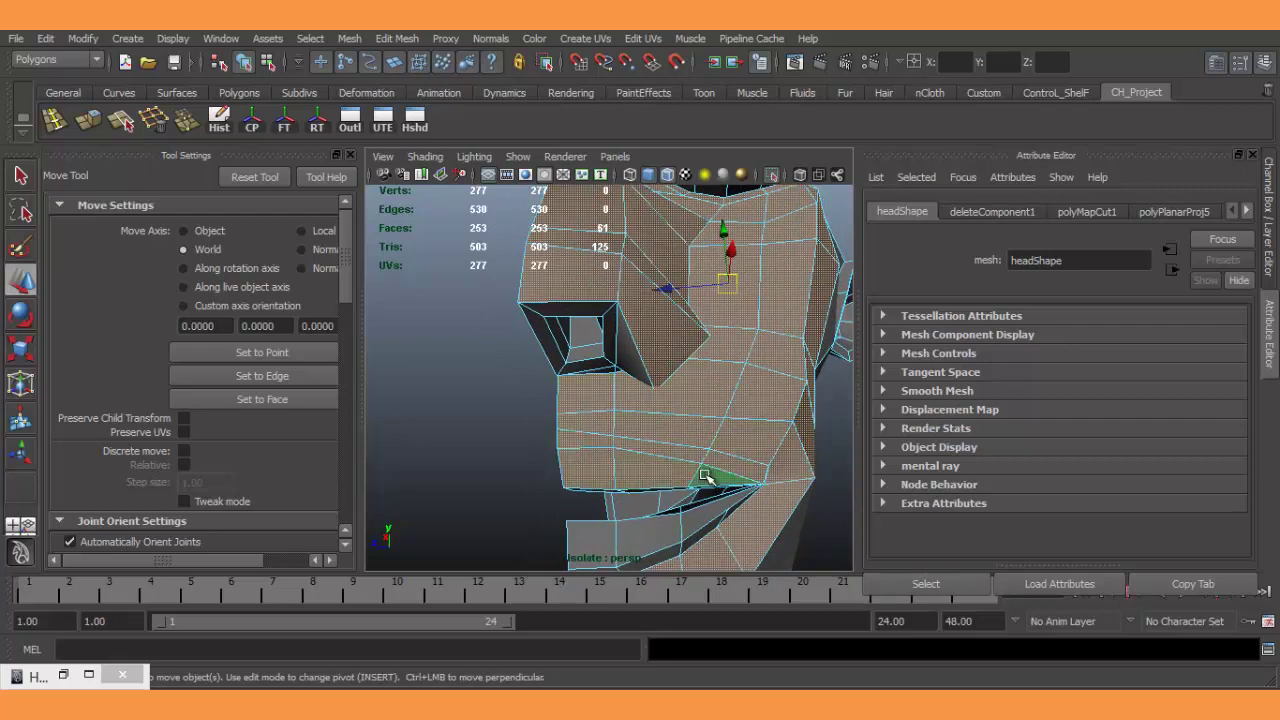
Add the lower lip faces to the selection.
{"action": "mouse_move", "coordinate": [720, 480]}
{"action": "left_mouse_down", "text": "alt"}
{"action": "mouse_move", "coordinate": [665, 482]}
{"action": "mouse_move", "coordinate": [638, 403]}
{"action": "left_mouse_up", "text": "alt"}
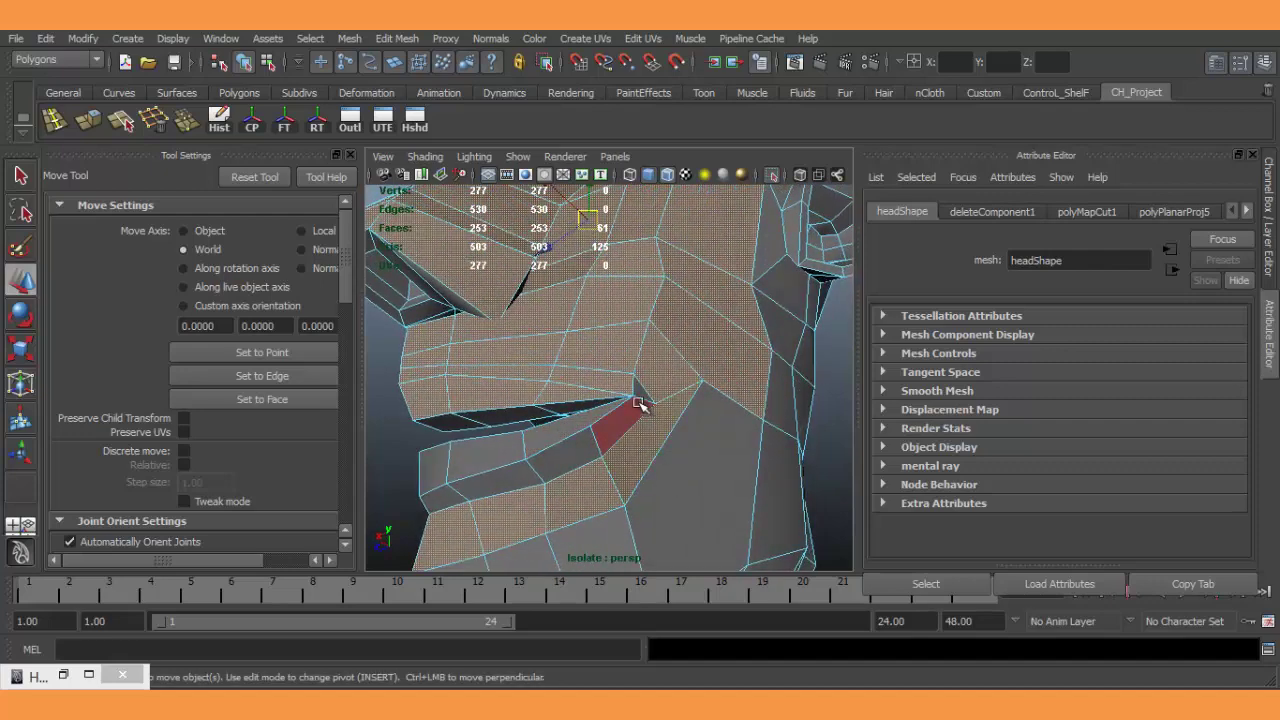
{"action": "left_click", "coordinate": [615, 425], "text": "shift"}
{"action": "left_click", "coordinate": [565, 455], "text": "shift"}
{"action": "left_click", "coordinate": [503, 484], "text": "shift"}
{"action": "left_click", "coordinate": [470, 487], "text": "shift"}
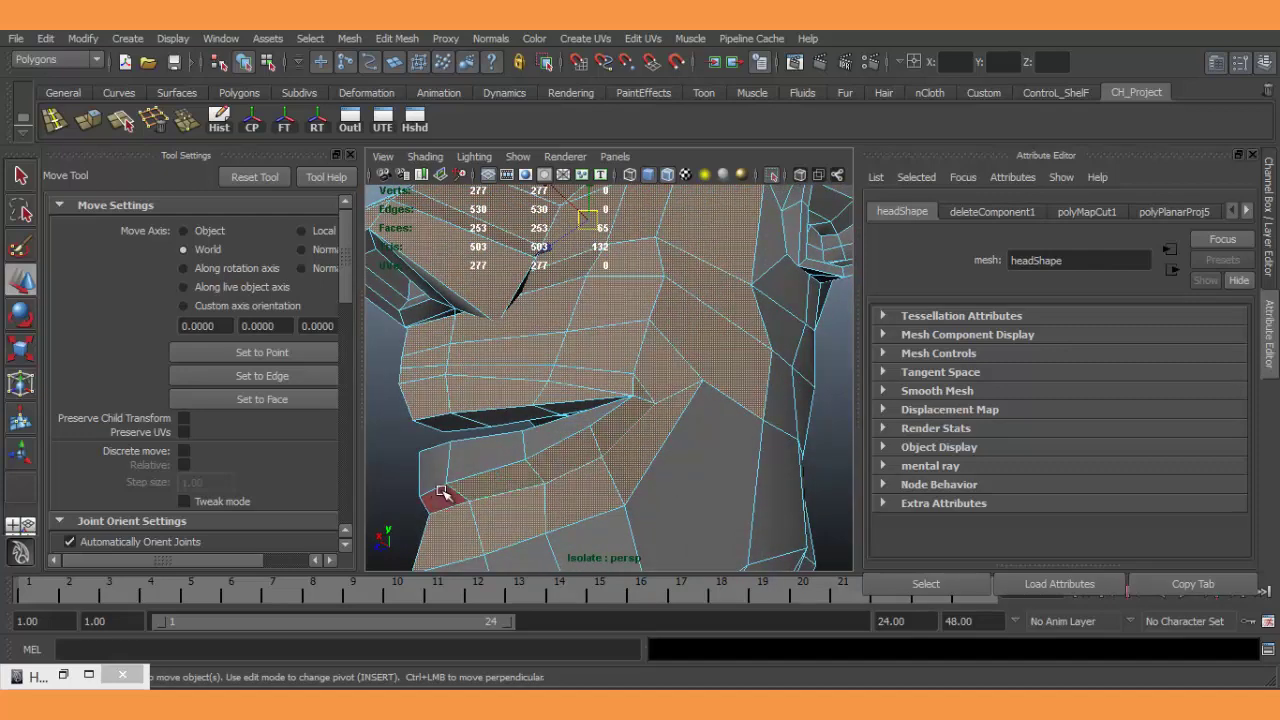
{"action": "left_click", "coordinate": [445, 495], "text": "shift"}
{"action": "left_click", "coordinate": [432, 474], "text": "shift"}
{"action": "left_click", "coordinate": [520, 455], "text": "shift"}
{"action": "left_click", "coordinate": [585, 440], "text": "shift"}
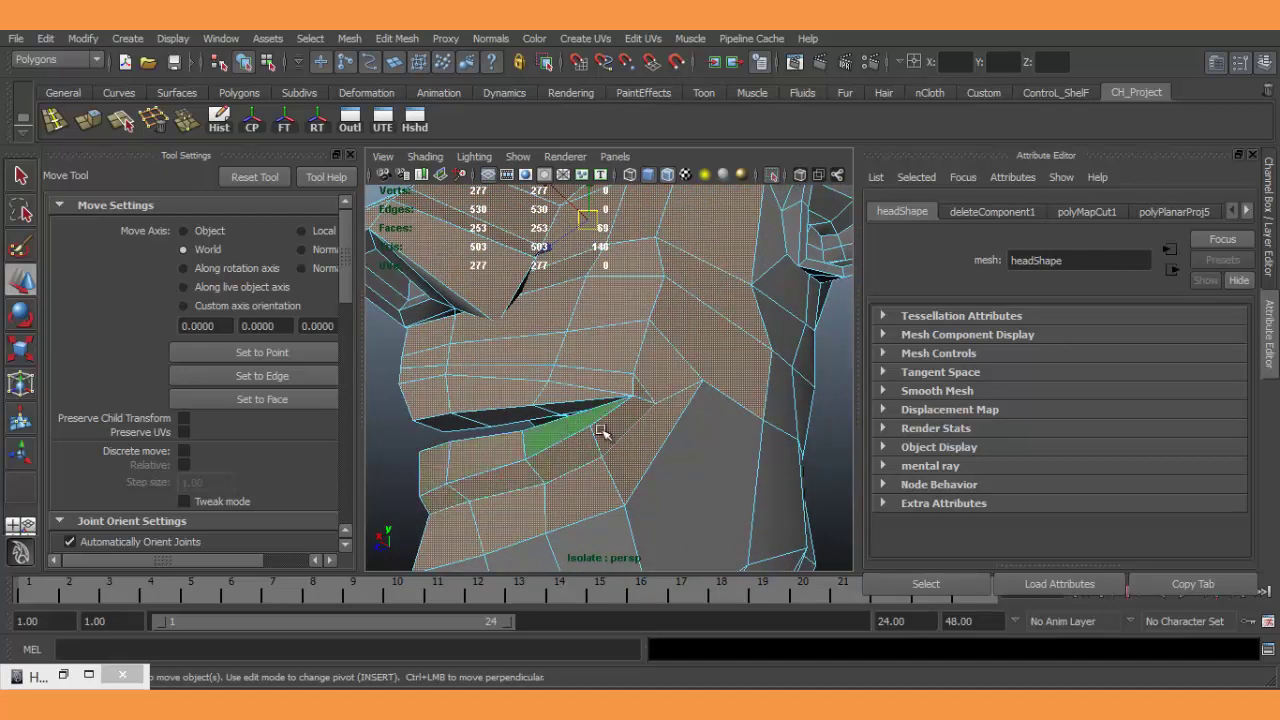
Add the cheek and jaw faces for 73 selected, and restore the Hypershade window.
{"action": "mouse_move", "coordinate": [590, 425]}
{"action": "left_mouse_down", "text": "alt"}
{"action": "mouse_move", "coordinate": [721, 435]}
{"action": "mouse_move", "coordinate": [640, 430]}
{"action": "left_mouse_up", "text": "alt"}
{"action": "scroll", "coordinate": [721, 435], "scroll_direction": "down", "scroll_amount": 5}
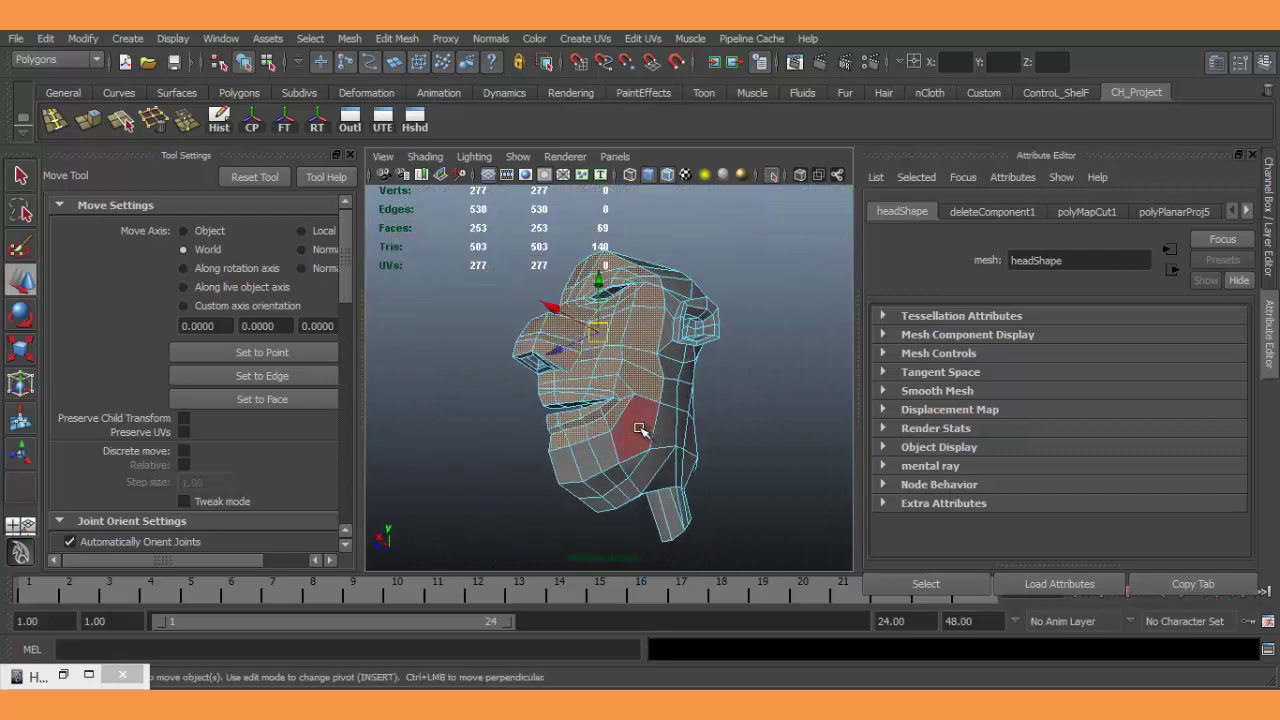
{"action": "left_click", "coordinate": [614, 450], "text": "shift"}
{"action": "left_click", "coordinate": [608, 452], "text": "shift"}
{"action": "left_click", "coordinate": [584, 466], "text": "shift"}
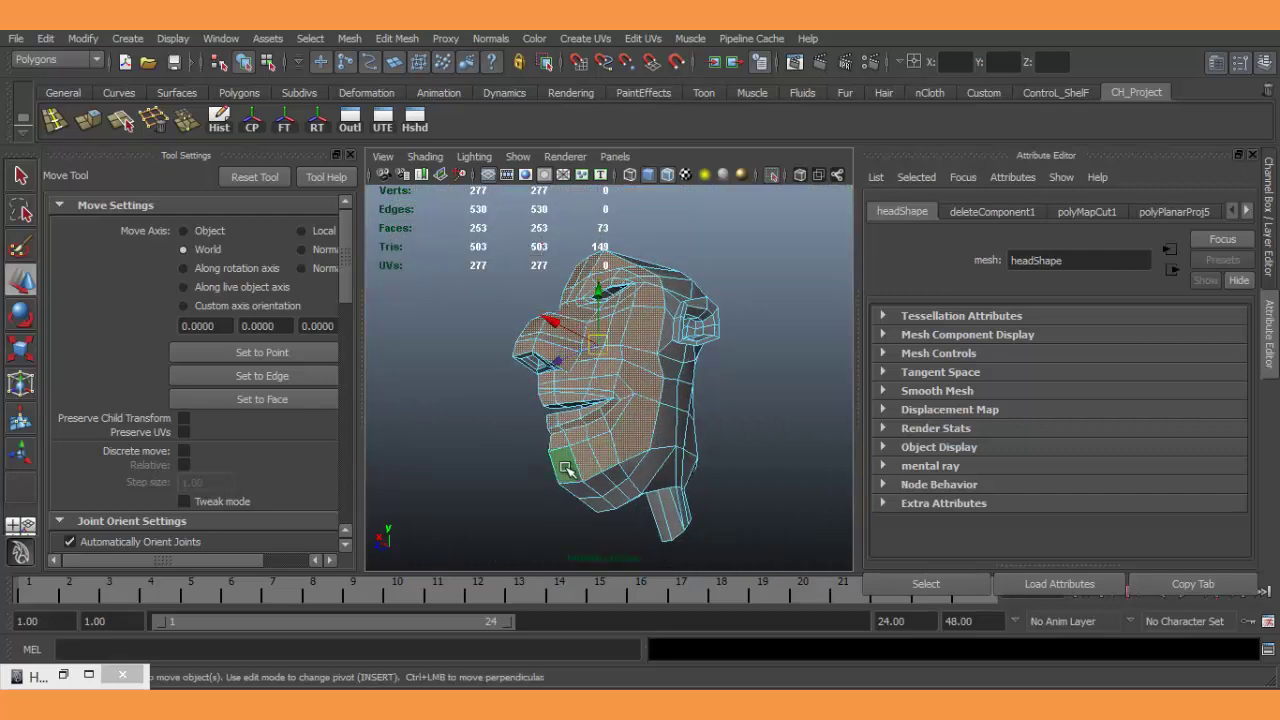
{"action": "mouse_move", "coordinate": [565, 470]}
{"action": "left_mouse_down", "text": "alt"}
{"action": "mouse_move", "coordinate": [694, 441]}
{"action": "mouse_move", "coordinate": [690, 480]}
{"action": "left_mouse_up", "text": "alt"}
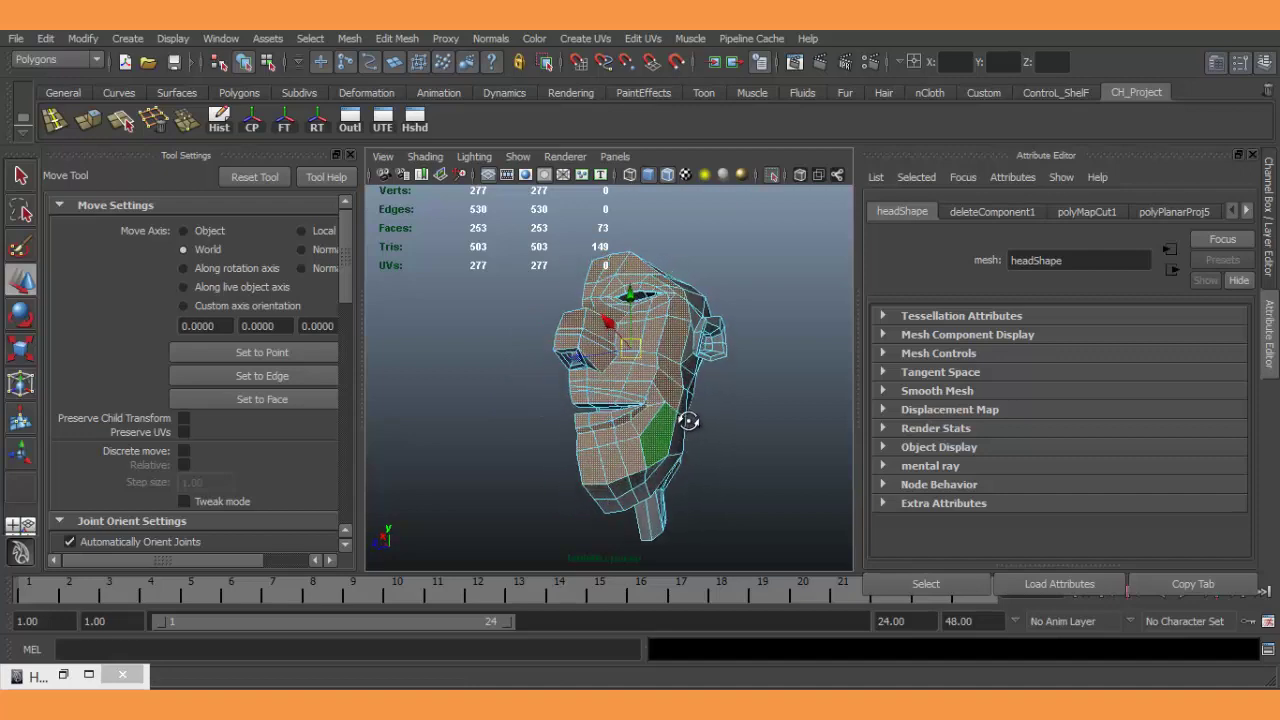
{"action": "left_click", "coordinate": [66, 676]}
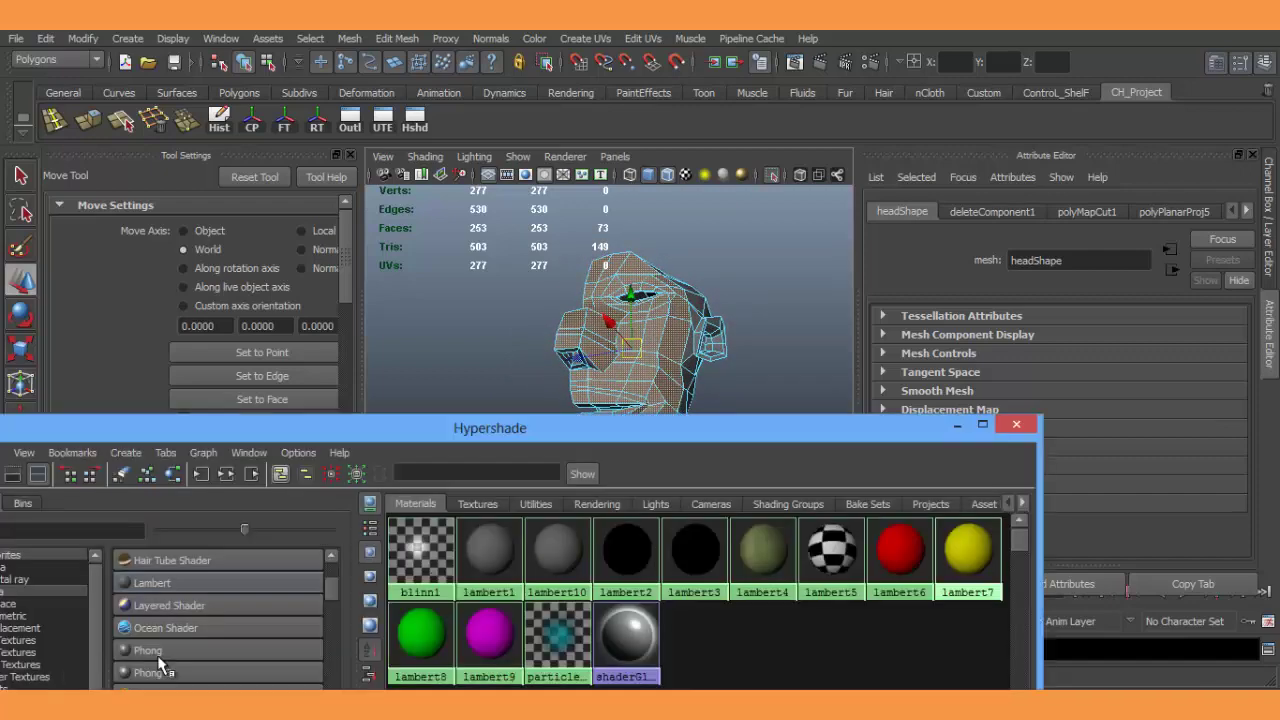
Assign the red lambert6 material to the selected faces and return to Object Mode.
{"action": "right_click", "coordinate": [902, 551]}
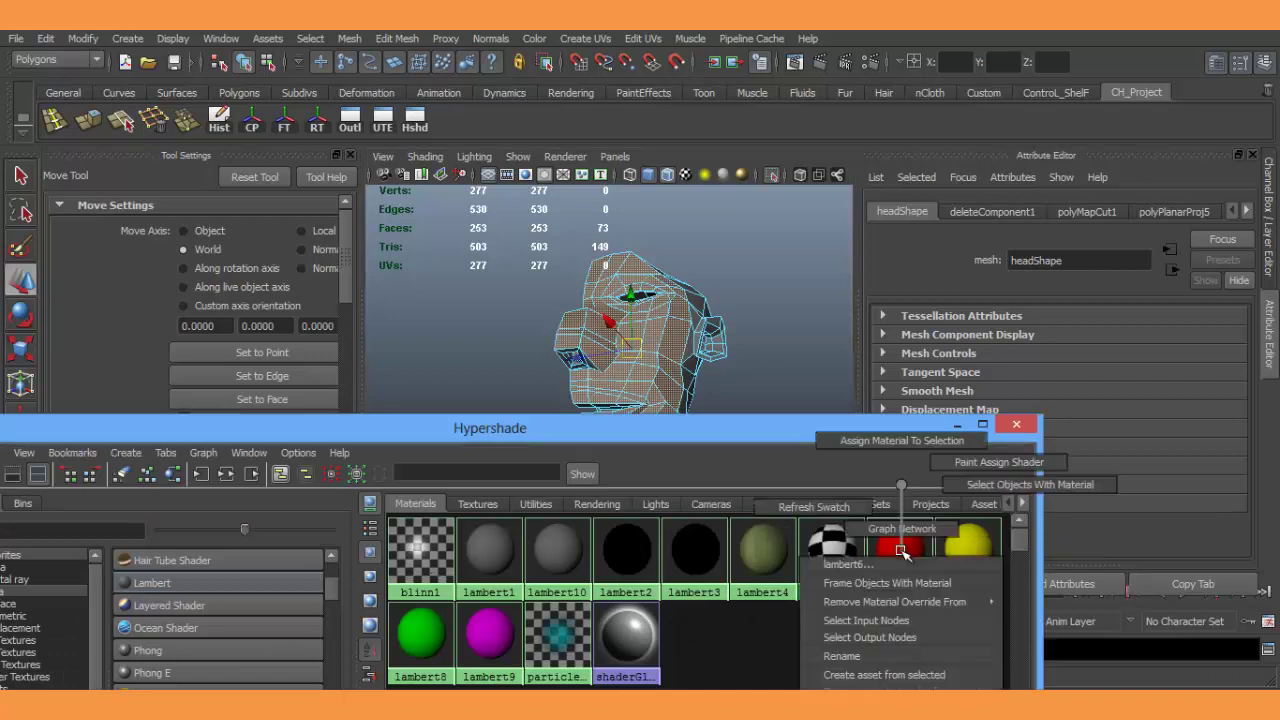
{"action": "left_click", "coordinate": [889, 437]}
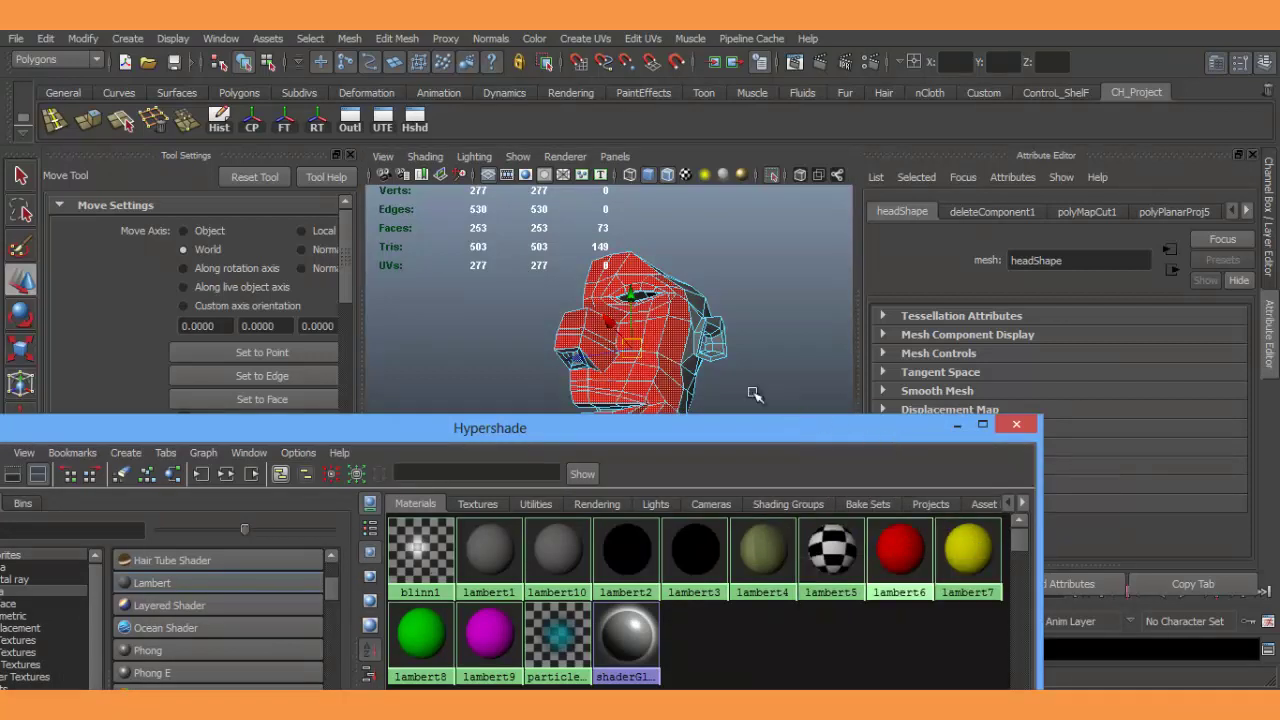
{"action": "right_click", "coordinate": [648, 358]}
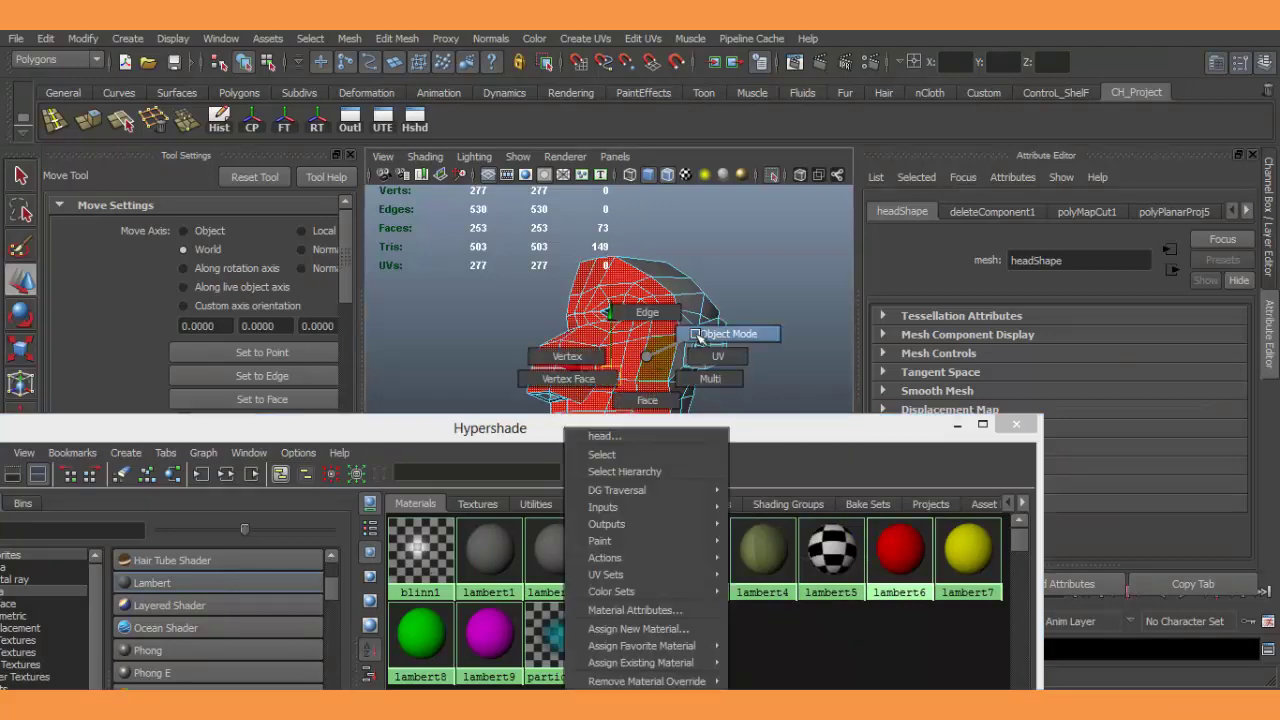
{"action": "left_click", "coordinate": [643, 609]}
Inspect the red region from the side and minimize the Hypershade.
{"action": "mouse_move", "coordinate": [660, 380]}
{"action": "left_mouse_down", "text": "alt"}
{"action": "mouse_move", "coordinate": [672, 312]}
{"action": "mouse_move", "coordinate": [697, 316]}
{"action": "mouse_move", "coordinate": [597, 321]}
{"action": "left_mouse_up", "text": "alt"}
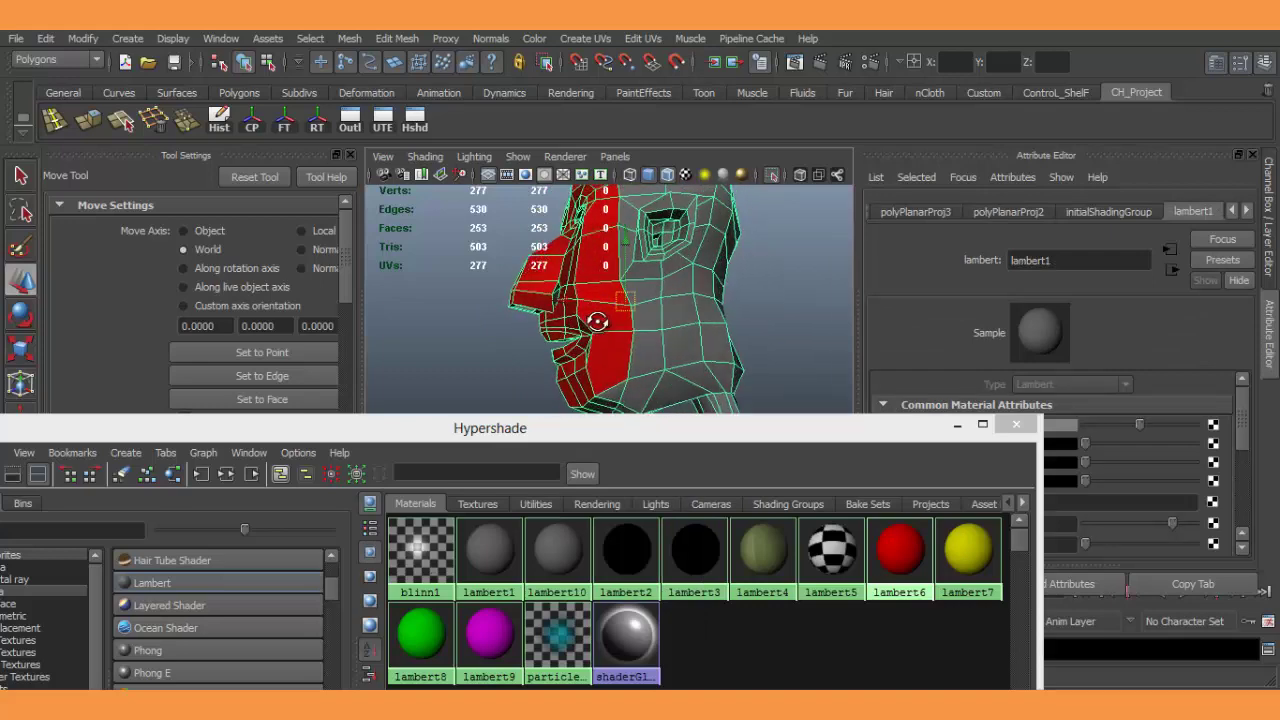
{"action": "left_click_drag", "start_coordinate": [675, 298], "coordinate": [712, 304], "text": "alt"}
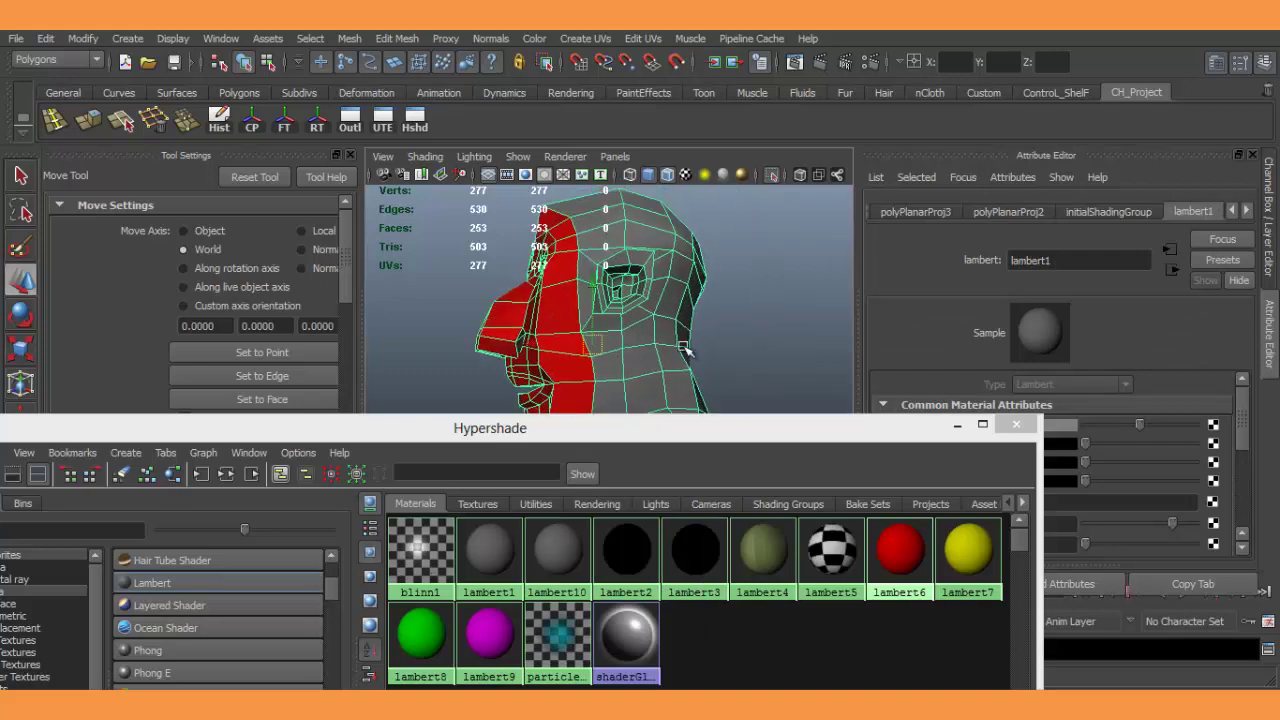
{"action": "left_click", "coordinate": [957, 429]}
Tumble around the head to see its back and side profile, then switch to face selection.
{"action": "mouse_move", "coordinate": [697, 423]}
{"action": "left_mouse_down", "text": "alt"}
{"action": "mouse_move", "coordinate": [749, 423]}
{"action": "mouse_move", "coordinate": [679, 416]}
{"action": "mouse_move", "coordinate": [707, 409]}
{"action": "mouse_move", "coordinate": [702, 431]}
{"action": "mouse_move", "coordinate": [658, 447]}
{"action": "mouse_move", "coordinate": [658, 419]}
{"action": "mouse_move", "coordinate": [676, 441]}
{"action": "left_mouse_up", "text": "alt"}
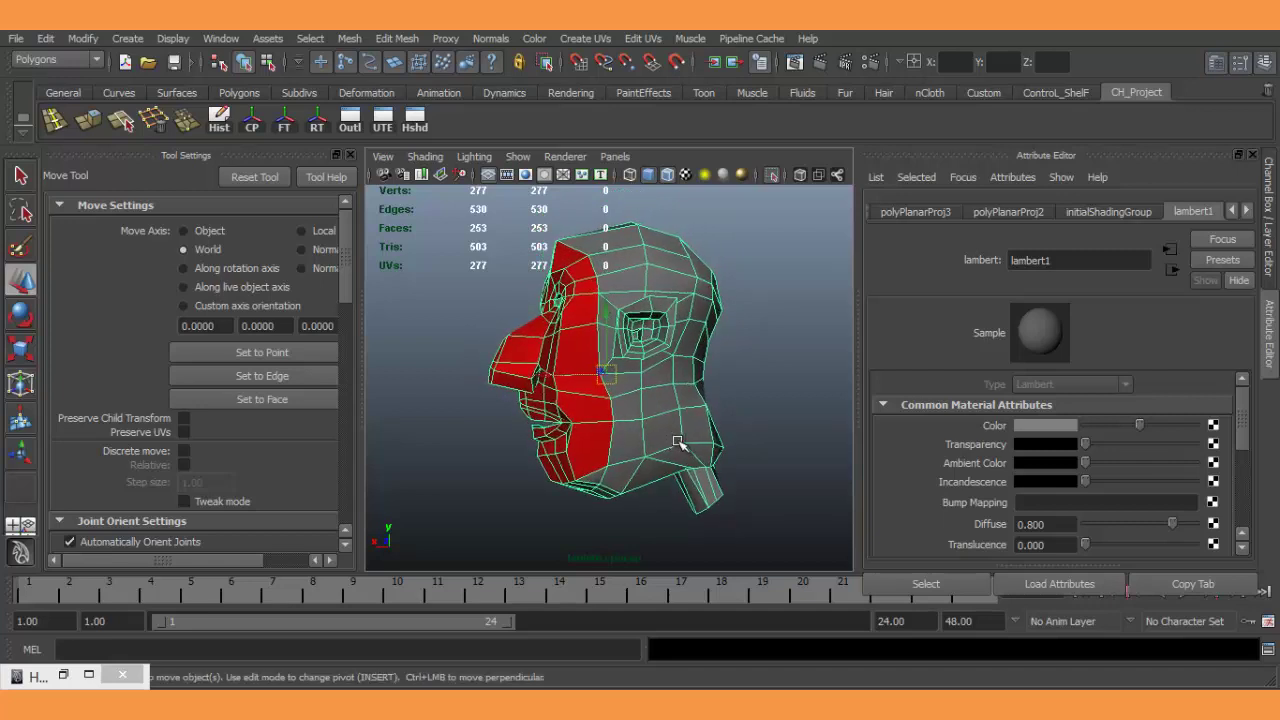
{"action": "left_click_drag", "start_coordinate": [658, 394], "coordinate": [626, 376], "text": "alt"}
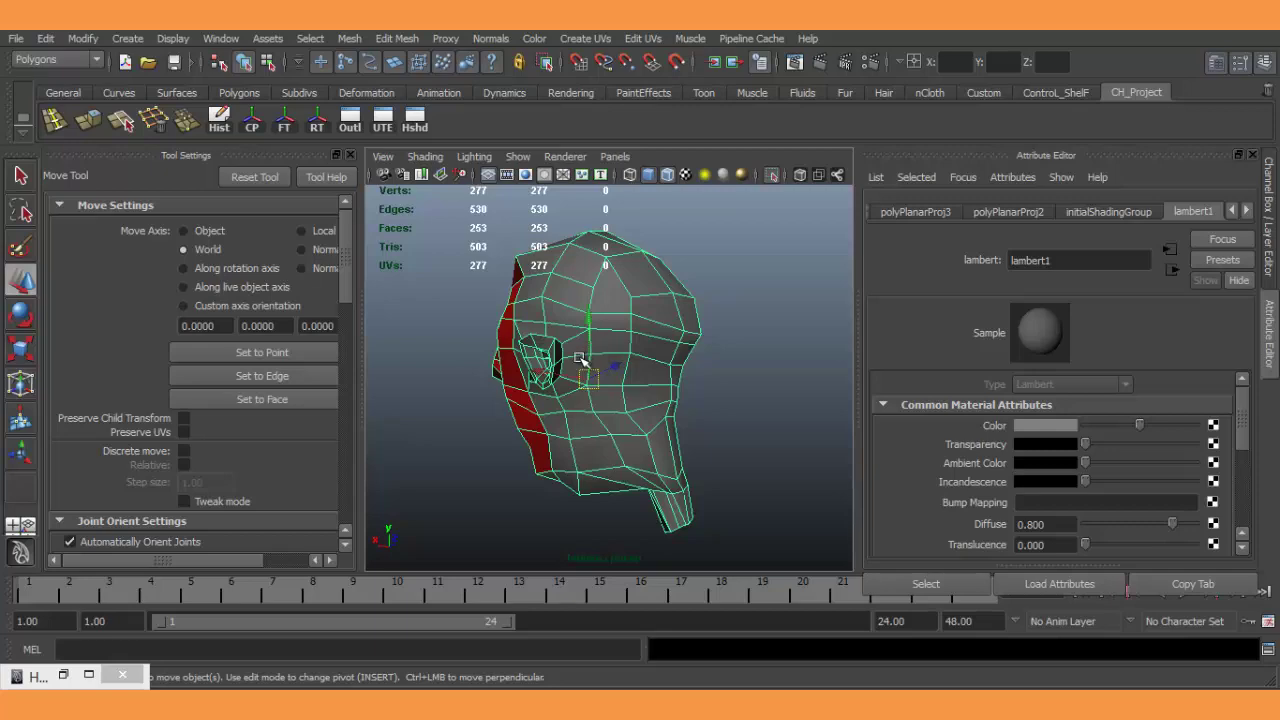
{"action": "mouse_move", "coordinate": [579, 358]}
{"action": "left_mouse_down", "text": "alt"}
{"action": "mouse_move", "coordinate": [645, 361]}
{"action": "mouse_move", "coordinate": [660, 347]}
{"action": "left_mouse_up", "text": "alt"}
{"action": "right_click_drag", "start_coordinate": [650, 303], "coordinate": [652, 340]}
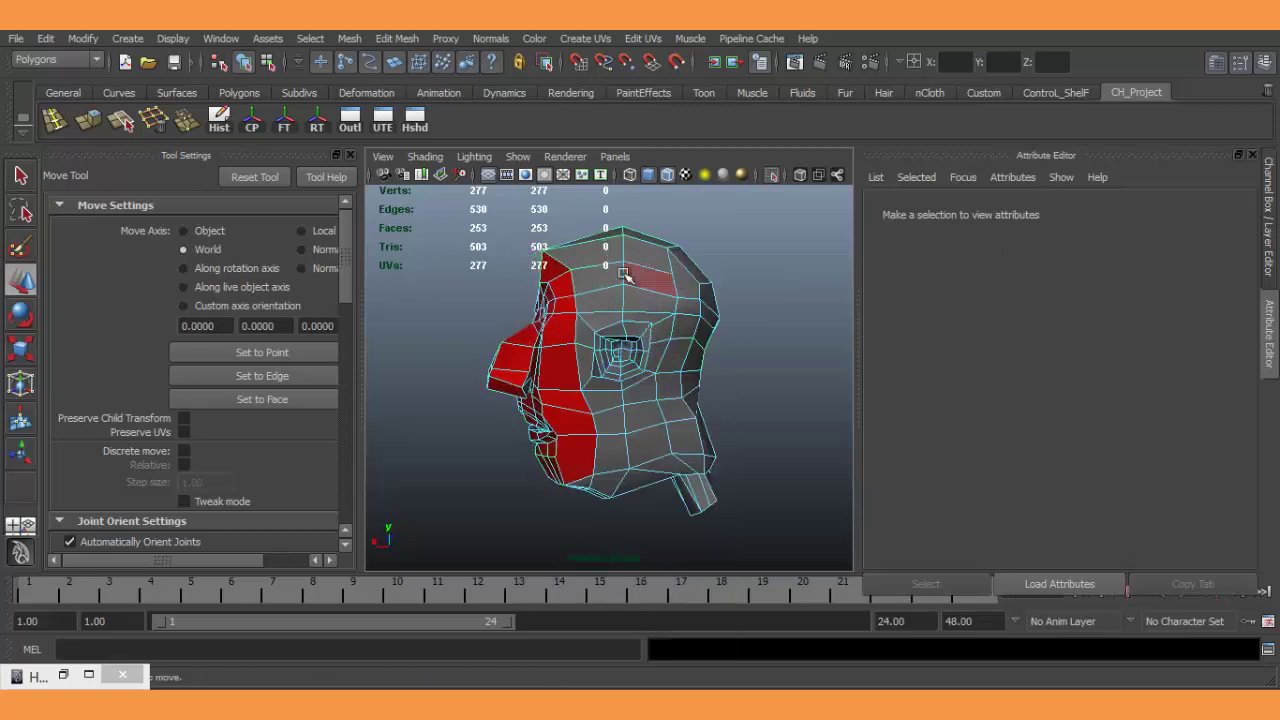
Select faces across the top of the head, down the side and right of the eye socket.
{"action": "left_click", "coordinate": [641, 253]}
{"action": "left_click_drag", "start_coordinate": [641, 253], "coordinate": [686, 320], "text": "shift"}
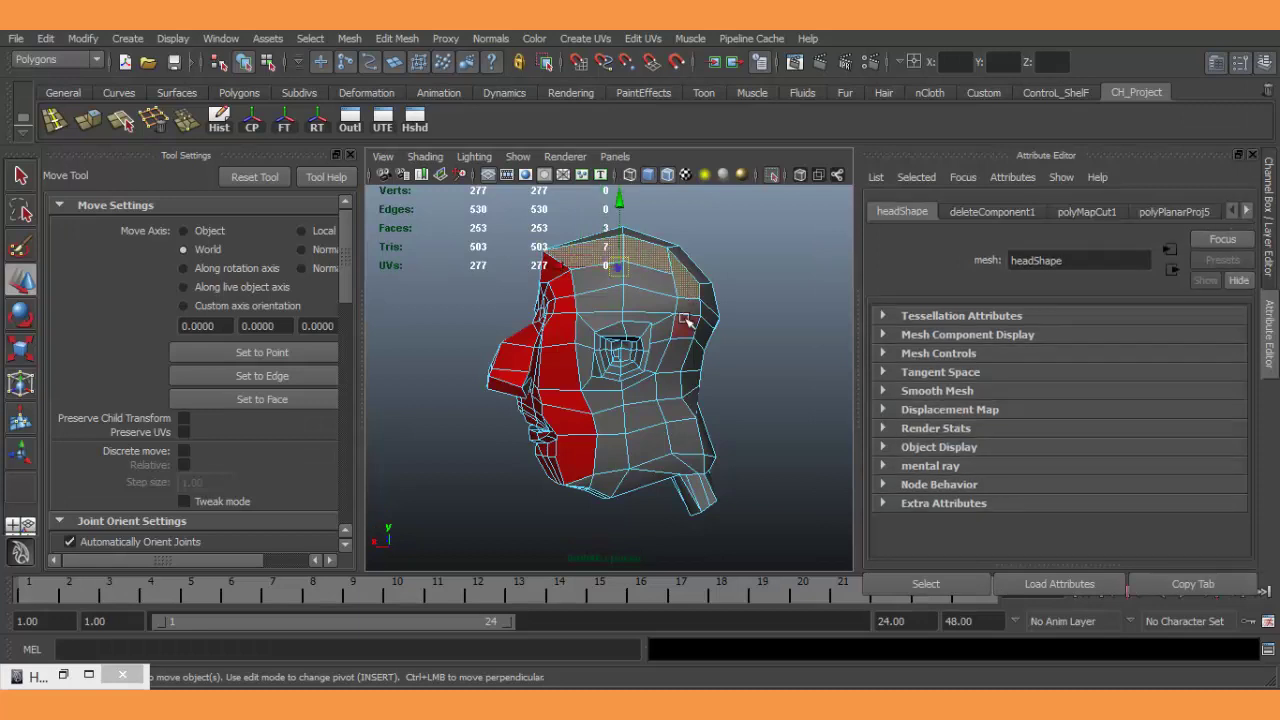
{"action": "left_click", "coordinate": [673, 287], "text": "shift"}
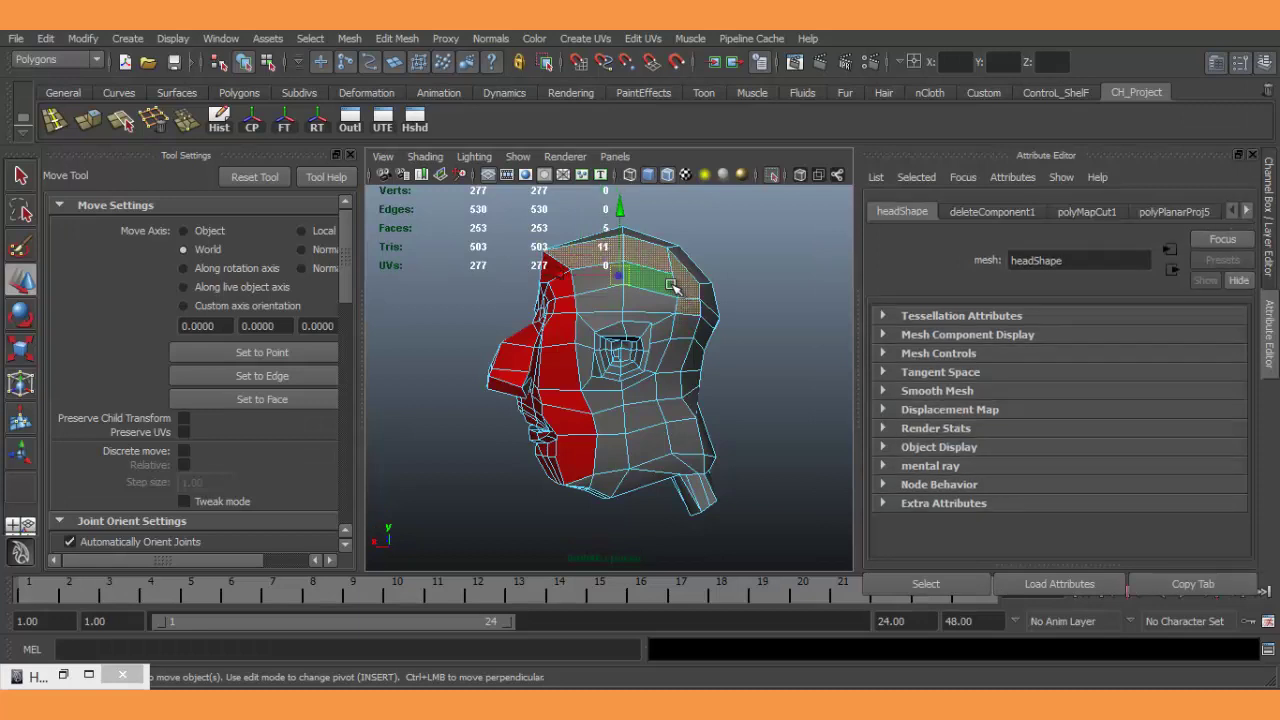
{"action": "left_click", "coordinate": [600, 298], "text": "shift"}
{"action": "left_click", "coordinate": [645, 310], "text": "shift"}
{"action": "left_click", "coordinate": [649, 318], "text": "shift"}
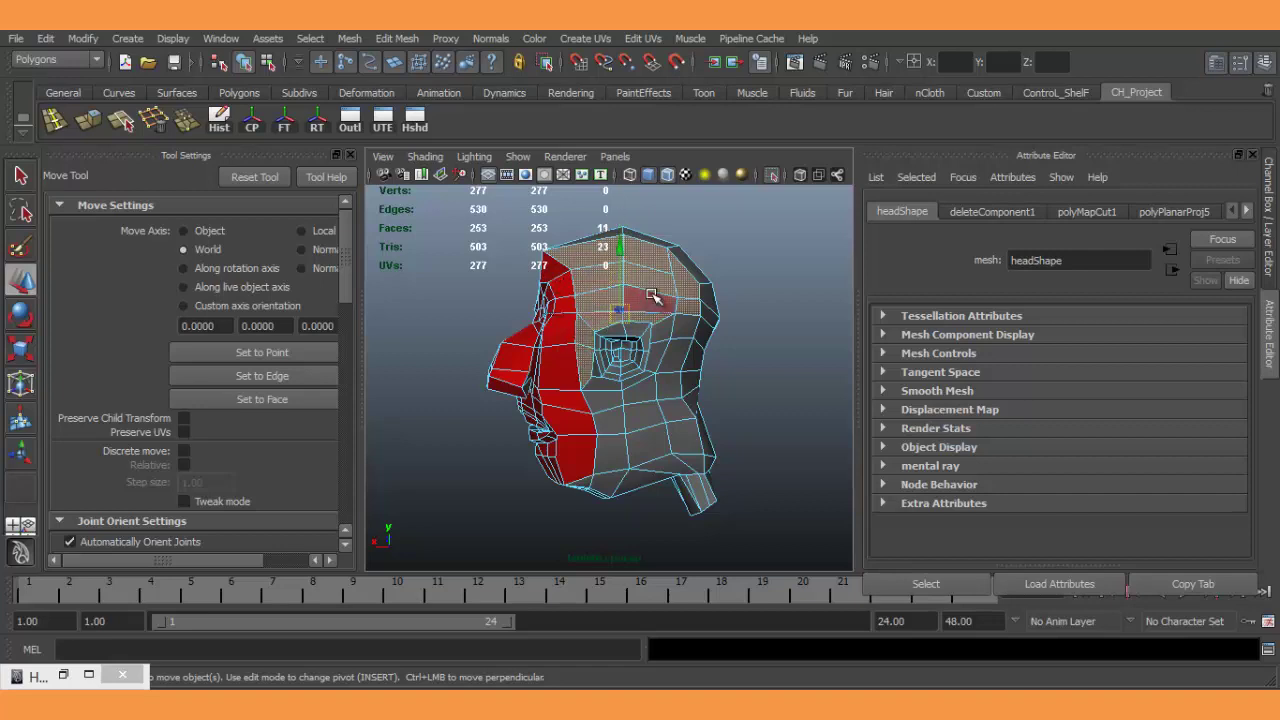
{"action": "left_click", "coordinate": [640, 302], "text": "shift"}
{"action": "left_click", "coordinate": [656, 318], "text": "shift"}
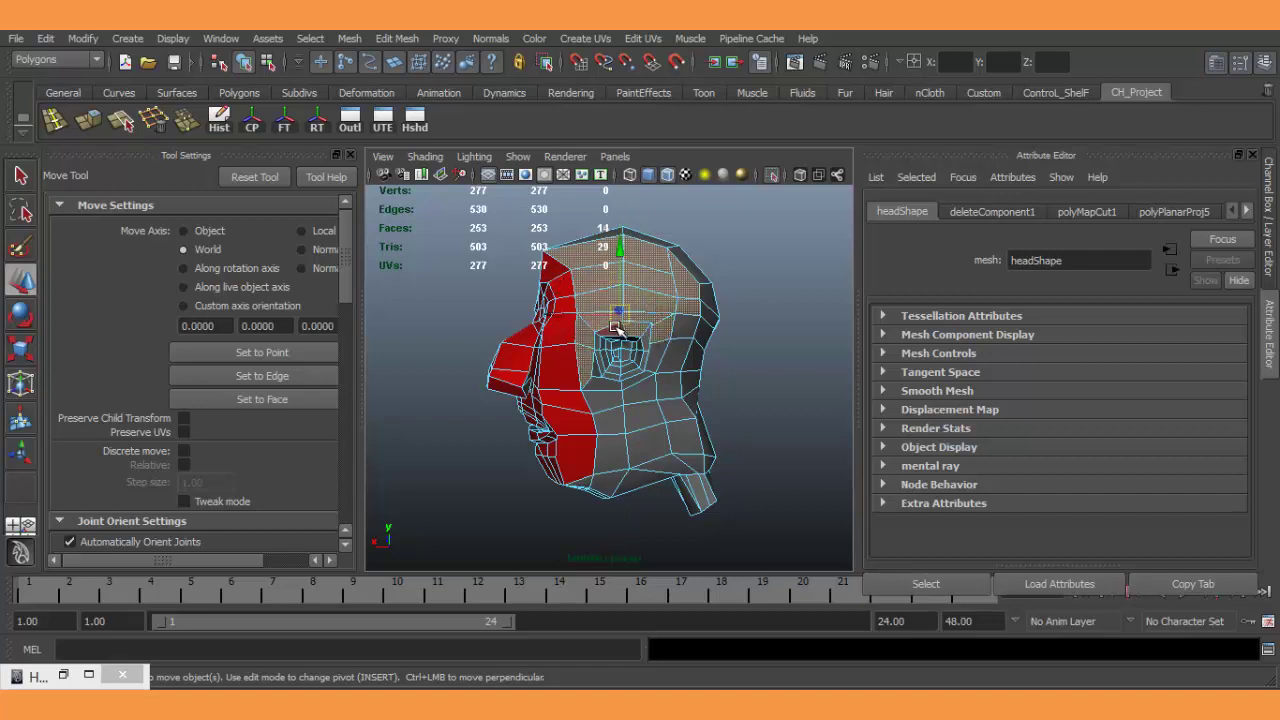
{"action": "left_click", "coordinate": [675, 388], "text": "shift"}
{"action": "left_click", "coordinate": [676, 410], "text": "shift"}
{"action": "left_click", "coordinate": [646, 416], "text": "shift"}
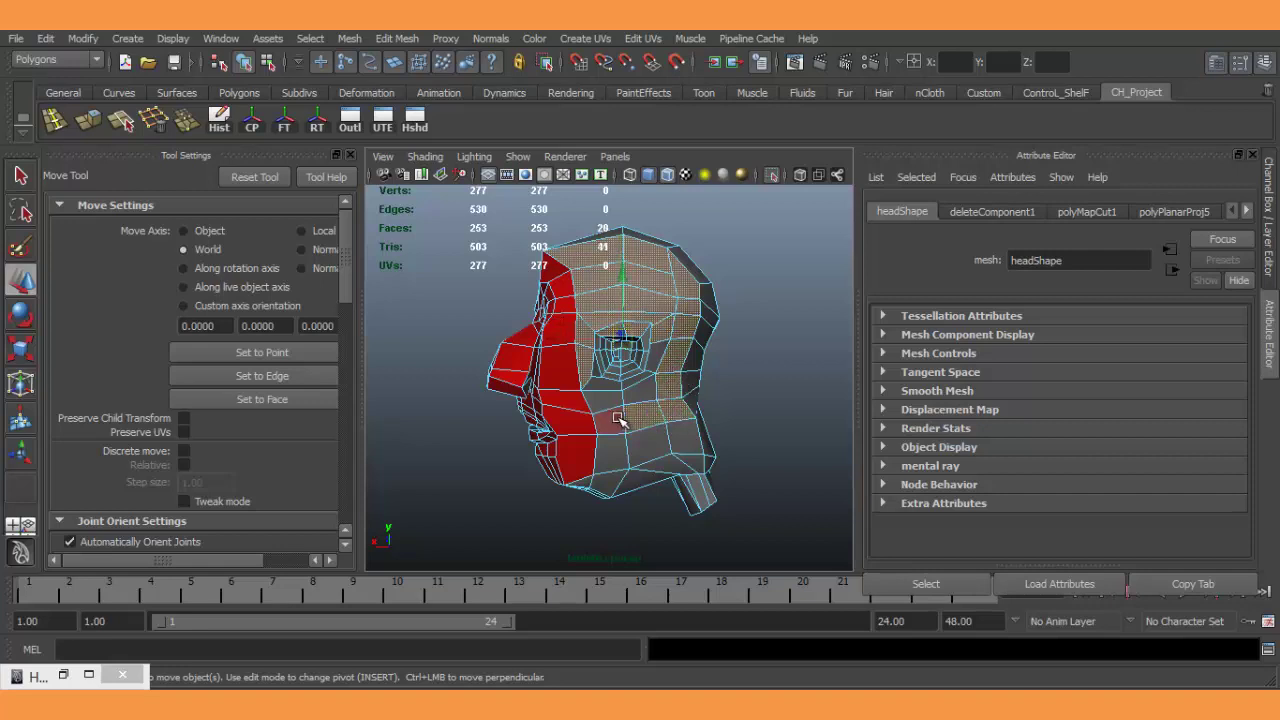
{"action": "left_click", "coordinate": [643, 392], "text": "shift"}
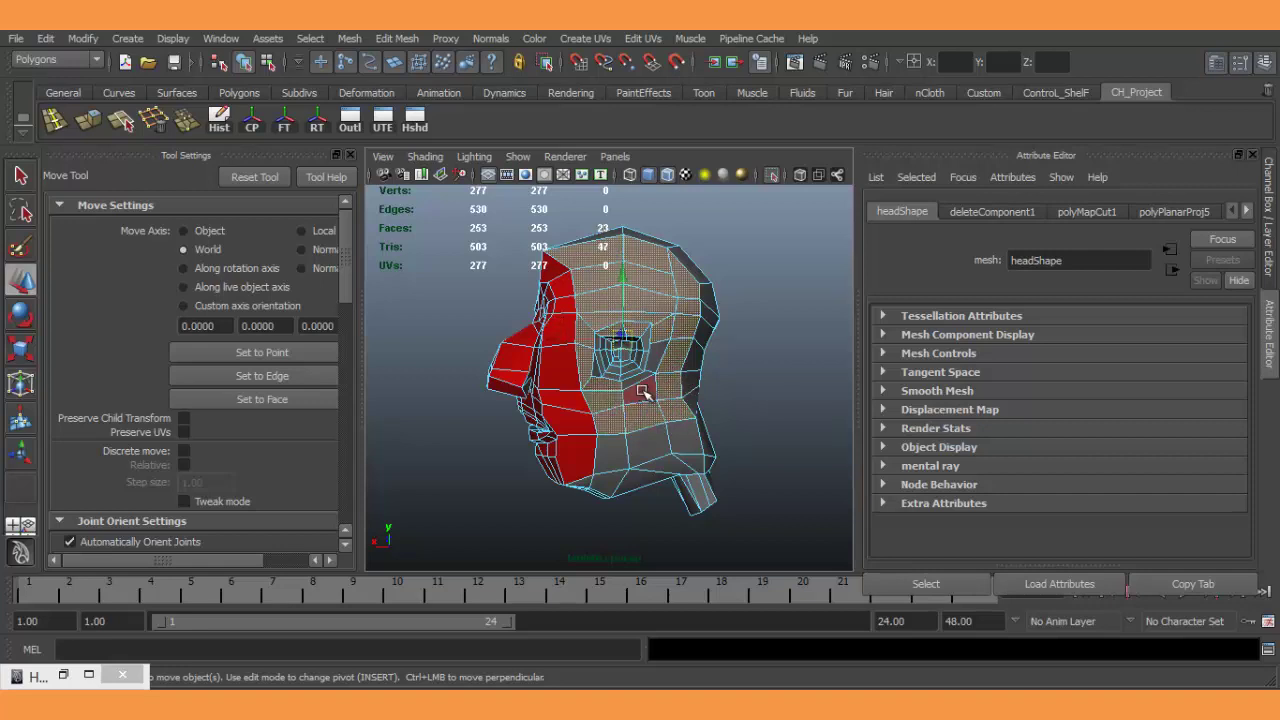
Add the lower cheek faces and the faces along the jaw underside.
{"action": "left_click", "coordinate": [688, 436], "text": "shift"}
{"action": "left_click", "coordinate": [662, 446], "text": "shift"}
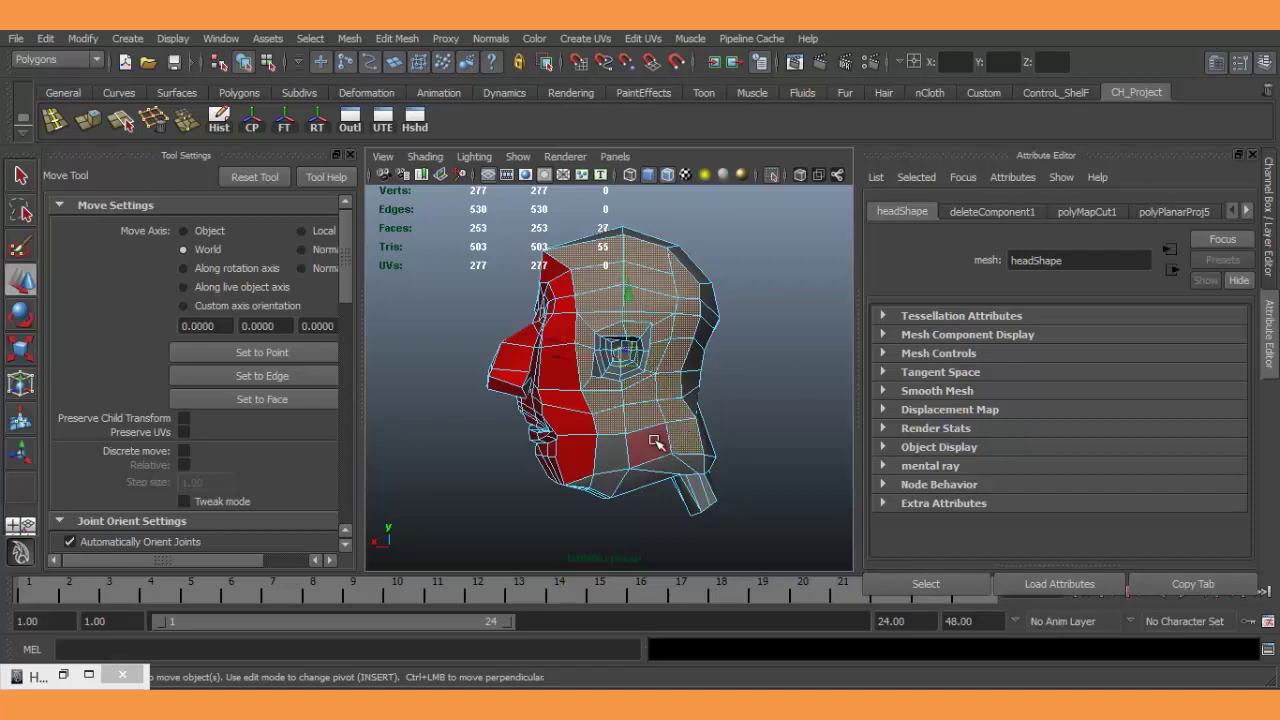
{"action": "left_click", "coordinate": [635, 455], "text": "shift"}
{"action": "left_click", "coordinate": [612, 462], "text": "shift"}
{"action": "left_click", "coordinate": [640, 489], "text": "shift"}
{"action": "left_click", "coordinate": [668, 476], "text": "shift"}
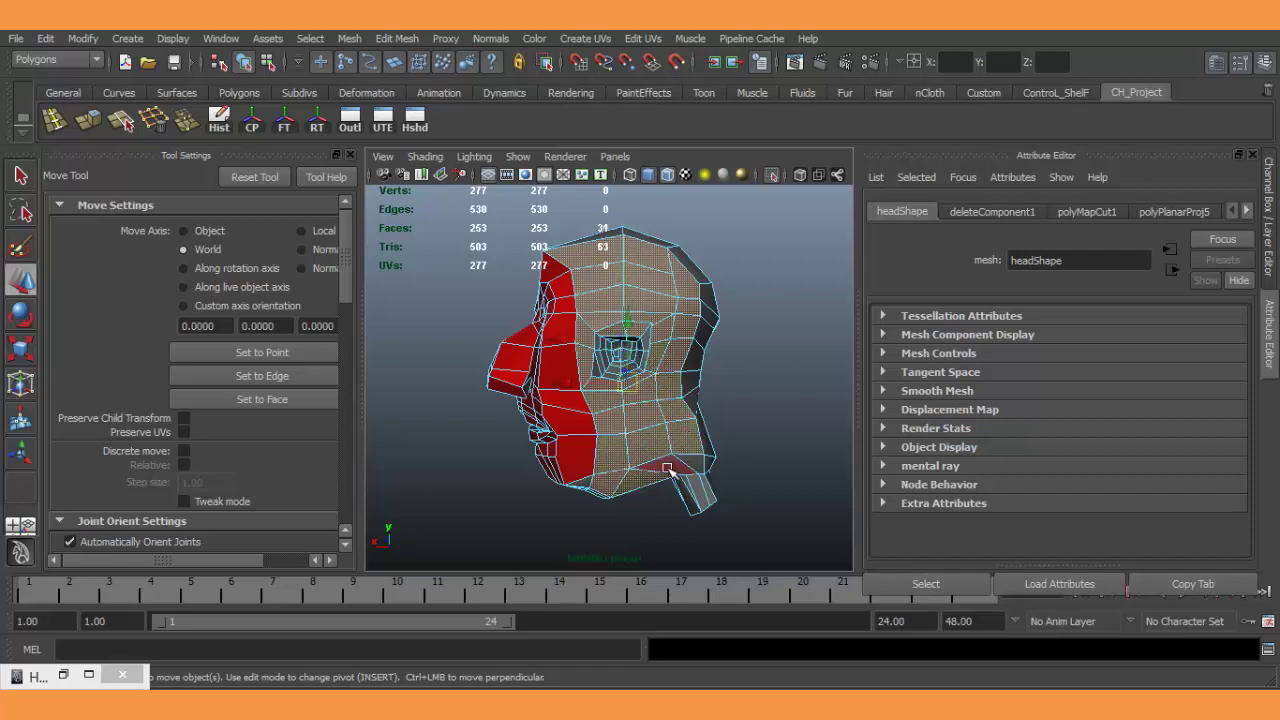
{"action": "left_click", "coordinate": [694, 465], "text": "shift"}
{"action": "left_click", "coordinate": [577, 478], "text": "shift"}
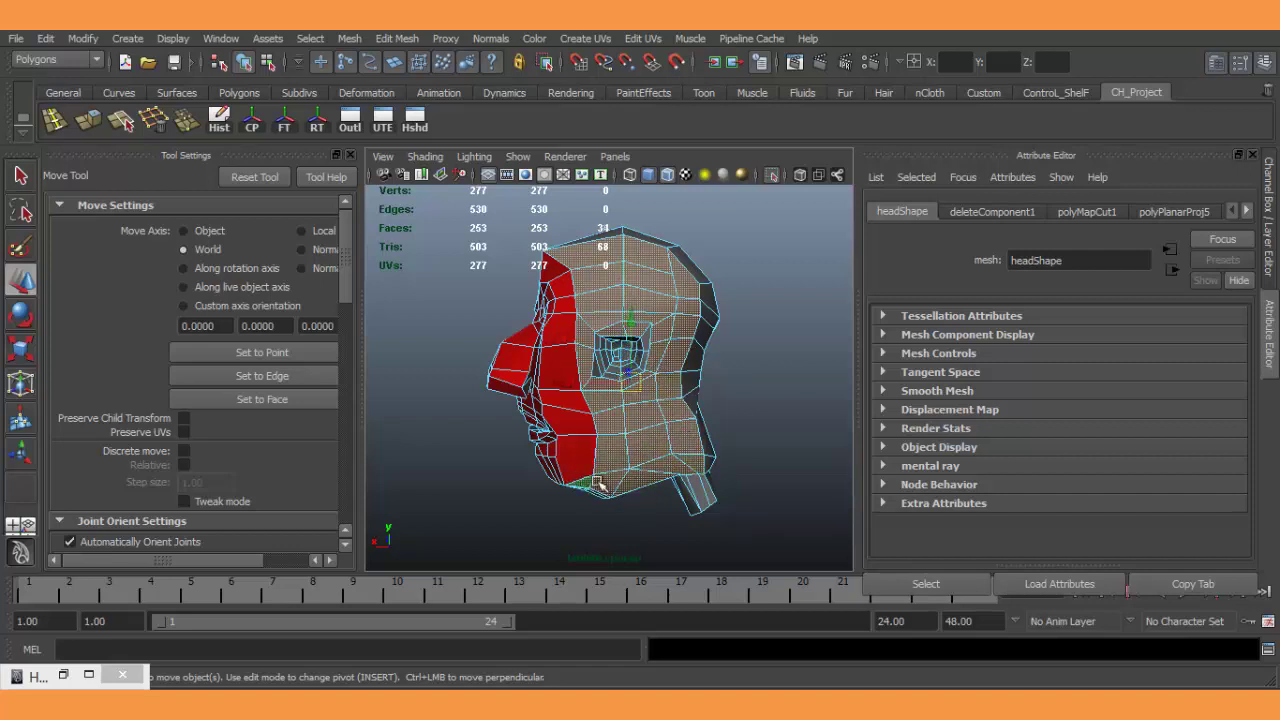
{"action": "left_click", "coordinate": [650, 447], "text": "shift"}
{"action": "scroll", "coordinate": [728, 443], "scroll_direction": "up", "scroll_amount": 5}
{"action": "scroll", "coordinate": [700, 410], "scroll_direction": "up", "scroll_amount": 4}
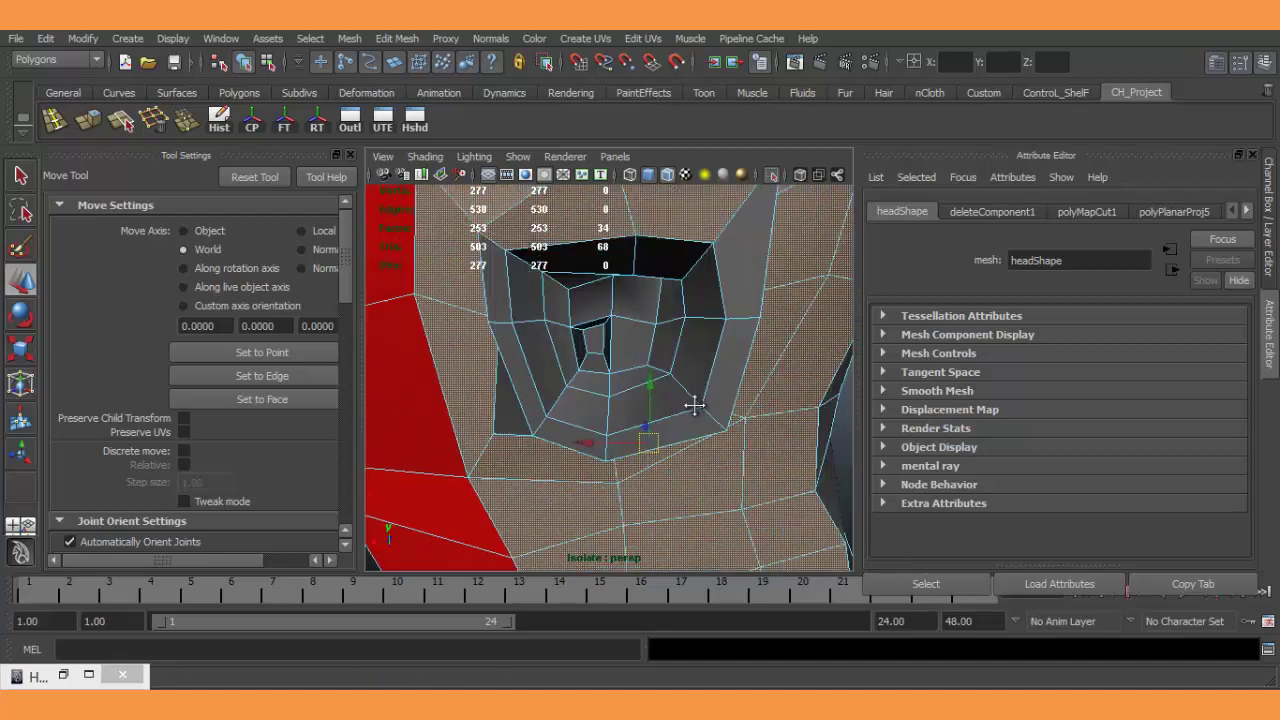
{"action": "mouse_move", "coordinate": [694, 405]}
{"action": "left_mouse_down", "text": "alt"}
{"action": "mouse_move", "coordinate": [714, 428]}
{"action": "mouse_move", "coordinate": [720, 389]}
{"action": "left_mouse_up", "text": "alt"}
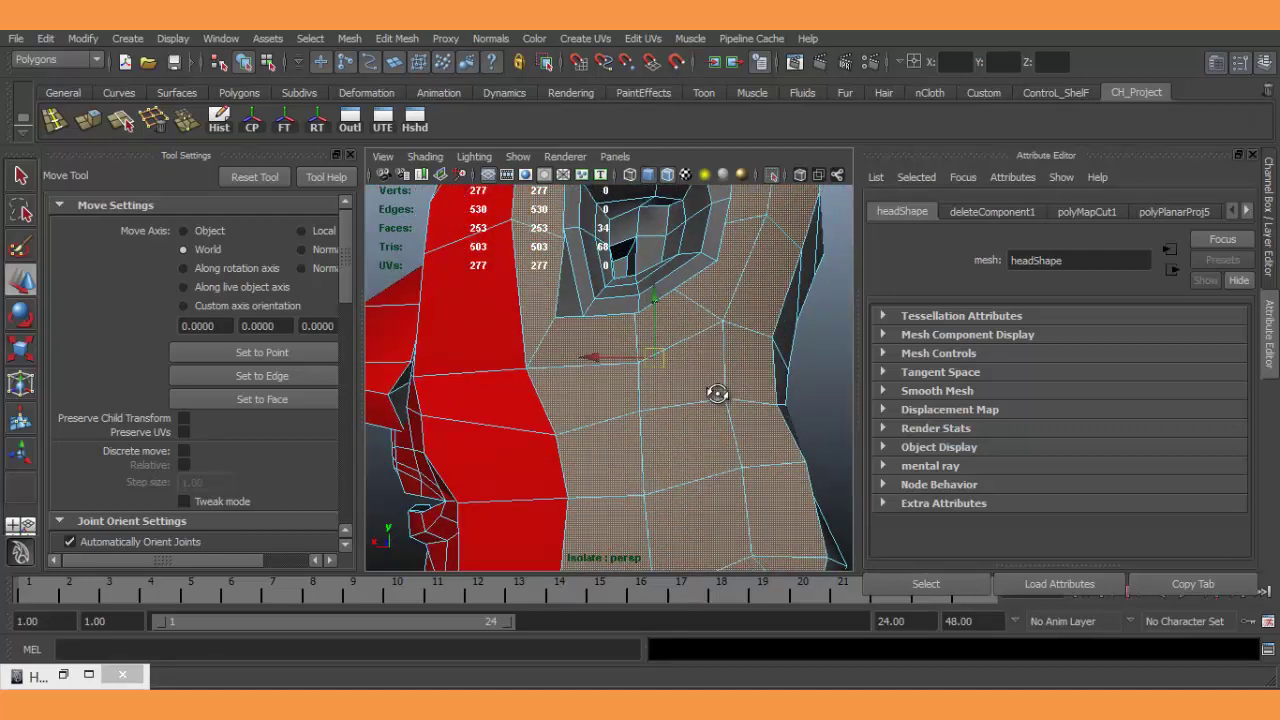
Add the faces around the eye socket, bringing the selection to 49 faces.
{"action": "left_click", "coordinate": [595, 335], "text": "shift"}
{"action": "left_click_drag", "start_coordinate": [648, 338], "coordinate": [677, 360], "text": "alt"}
{"action": "left_click", "coordinate": [684, 342], "text": "shift"}
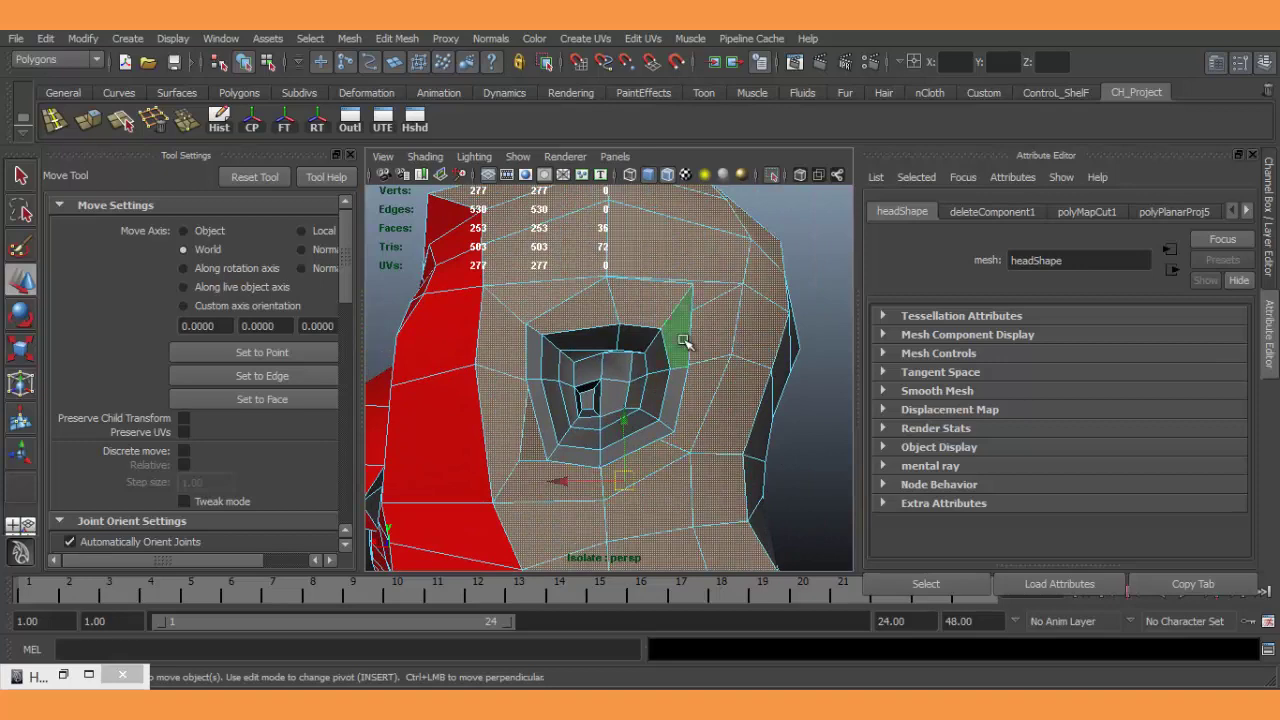
{"action": "left_click", "coordinate": [684, 342], "text": "shift"}
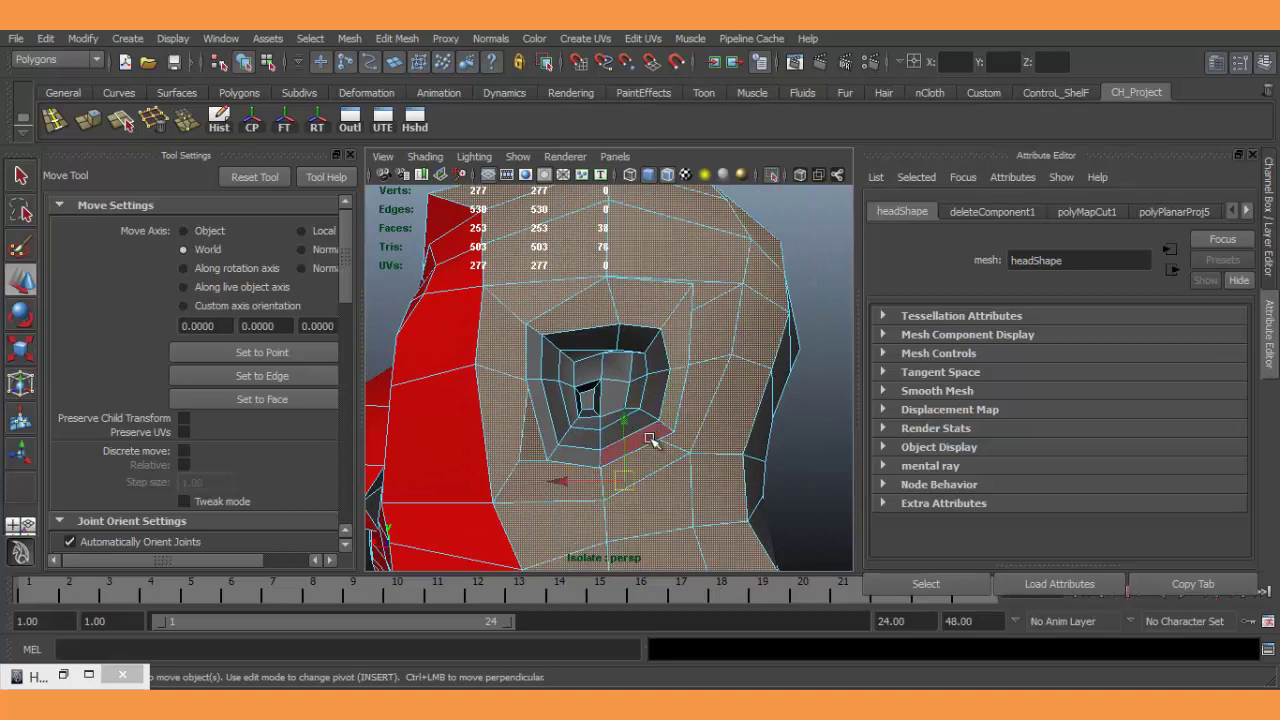
{"action": "left_click", "coordinate": [588, 452], "text": "shift"}
{"action": "left_click", "coordinate": [562, 438], "text": "shift"}
{"action": "left_click", "coordinate": [550, 390], "text": "shift"}
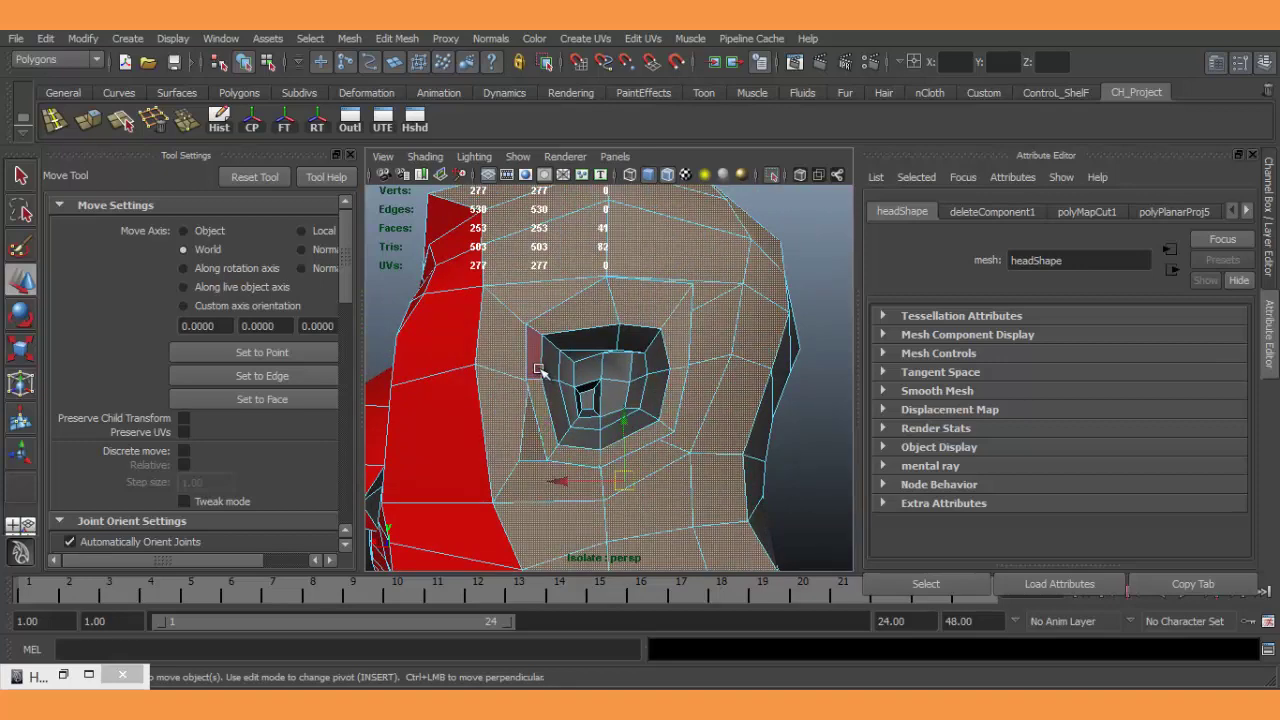
{"action": "left_click", "coordinate": [537, 370], "text": "shift"}
{"action": "left_click_drag", "start_coordinate": [620, 420], "coordinate": [484, 397], "text": "alt"}
{"action": "mouse_move", "coordinate": [447, 388]}
{"action": "left_mouse_down", "text": "alt"}
{"action": "mouse_move", "coordinate": [634, 403]}
{"action": "mouse_move", "coordinate": [691, 437]}
{"action": "mouse_move", "coordinate": [680, 408]}
{"action": "mouse_move", "coordinate": [665, 440]}
{"action": "mouse_move", "coordinate": [643, 381]}
{"action": "left_mouse_up", "text": "alt"}
{"action": "scroll", "coordinate": [670, 440], "scroll_direction": "up", "scroll_amount": 3}
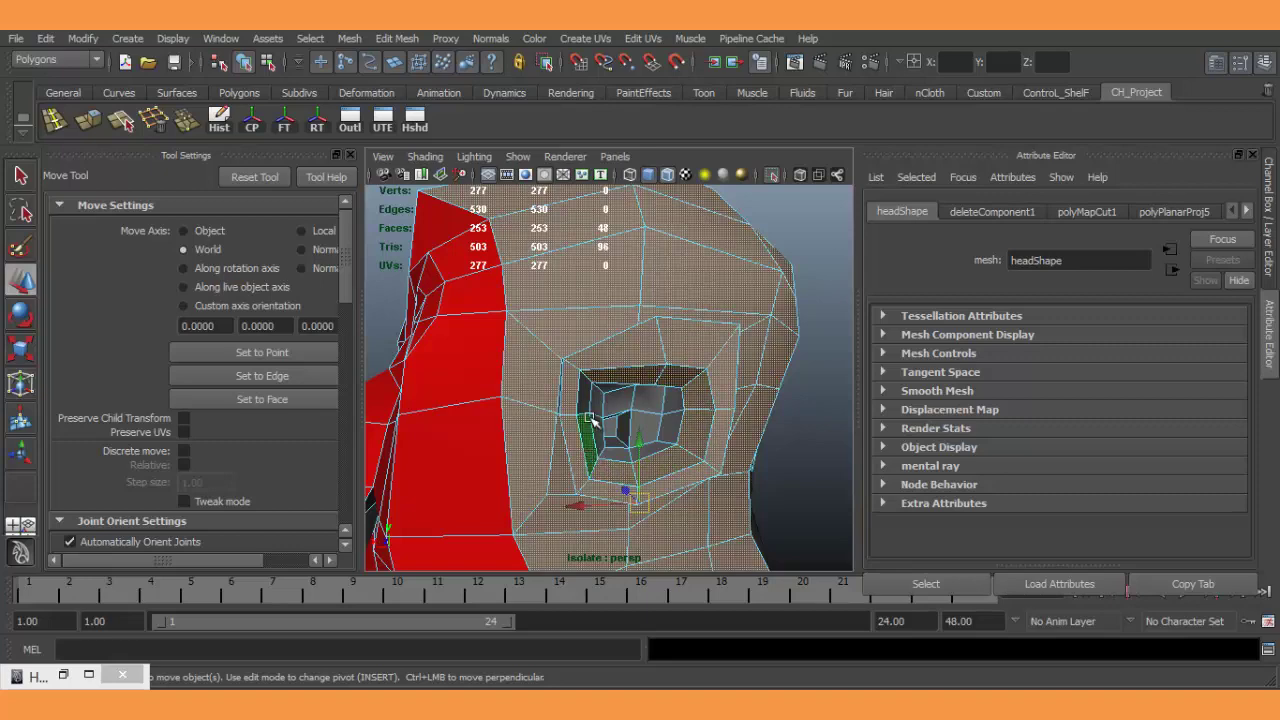
{"action": "mouse_move", "coordinate": [726, 444]}
{"action": "left_mouse_down", "text": "alt"}
{"action": "mouse_move", "coordinate": [629, 434]}
{"action": "mouse_move", "coordinate": [726, 463]}
{"action": "mouse_move", "coordinate": [614, 425]}
{"action": "mouse_move", "coordinate": [595, 440]}
{"action": "mouse_move", "coordinate": [560, 432]}
{"action": "mouse_move", "coordinate": [650, 422]}
{"action": "mouse_move", "coordinate": [622, 416]}
{"action": "left_mouse_up", "text": "alt"}
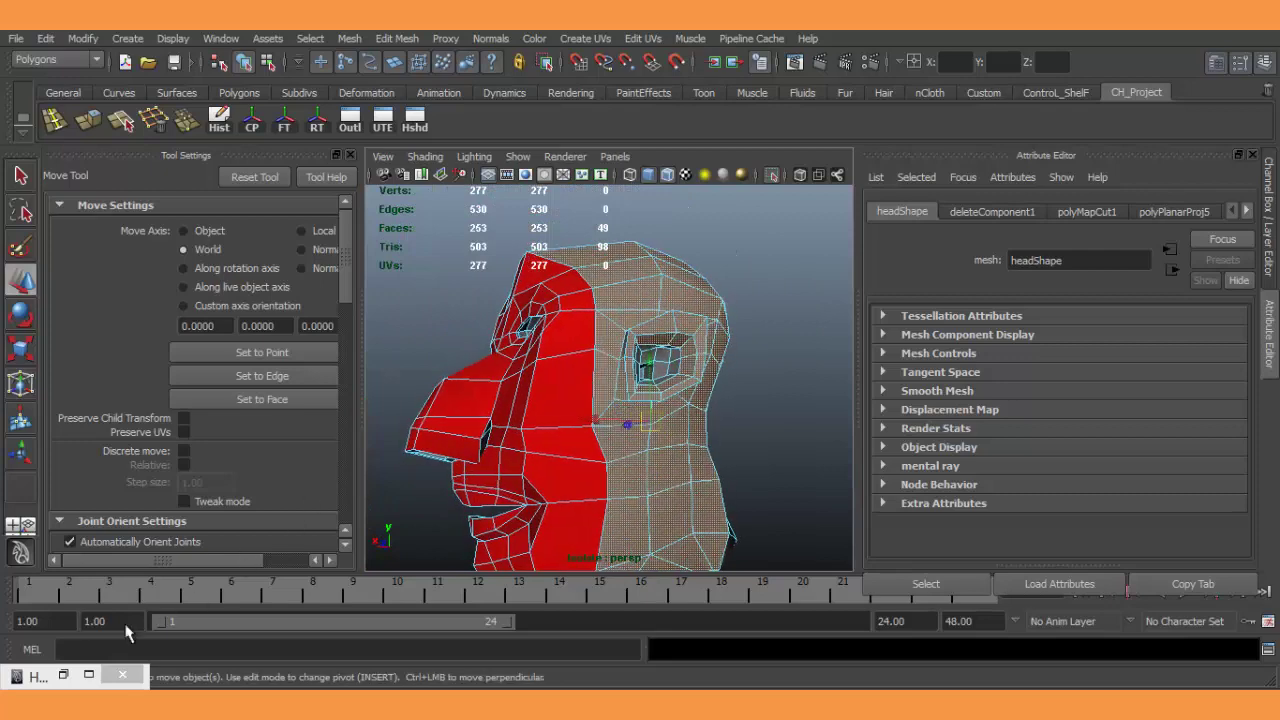
Assign yellow lambert7 to the selected side faces and put the Hypershade away.
{"action": "left_click", "coordinate": [64, 676]}
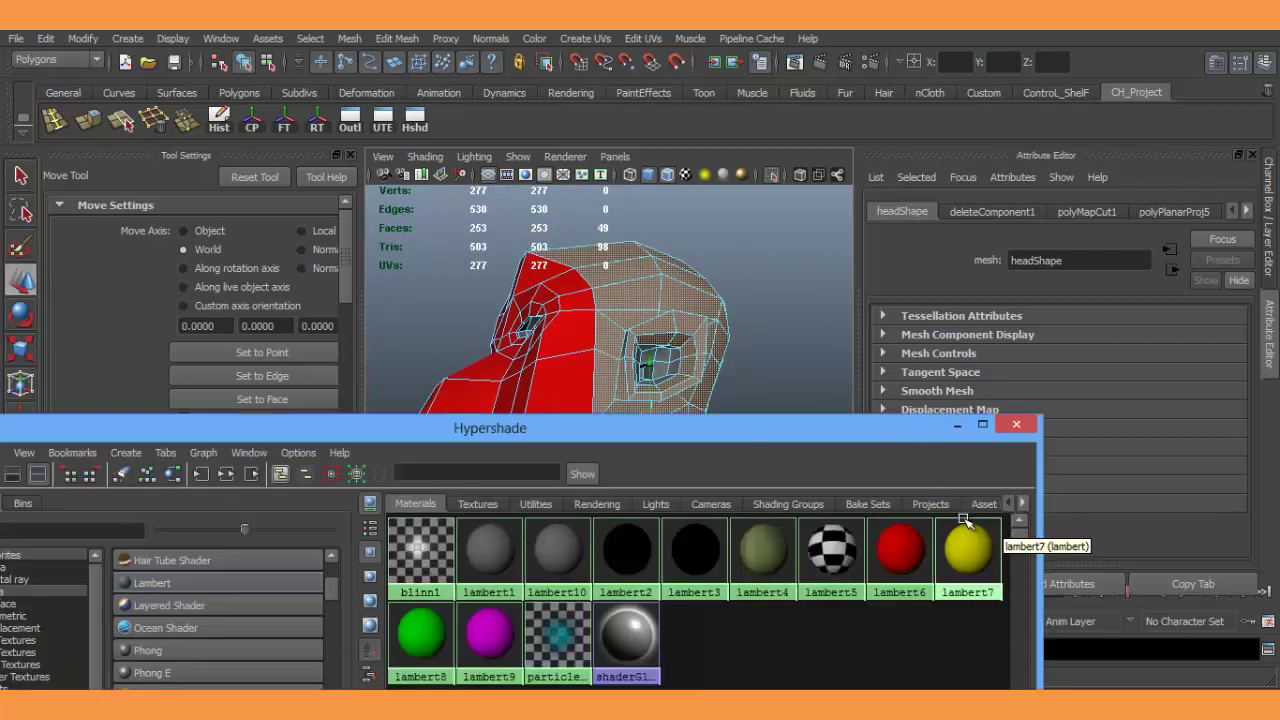
{"action": "right_click_drag", "start_coordinate": [957, 543], "coordinate": [955, 517]}
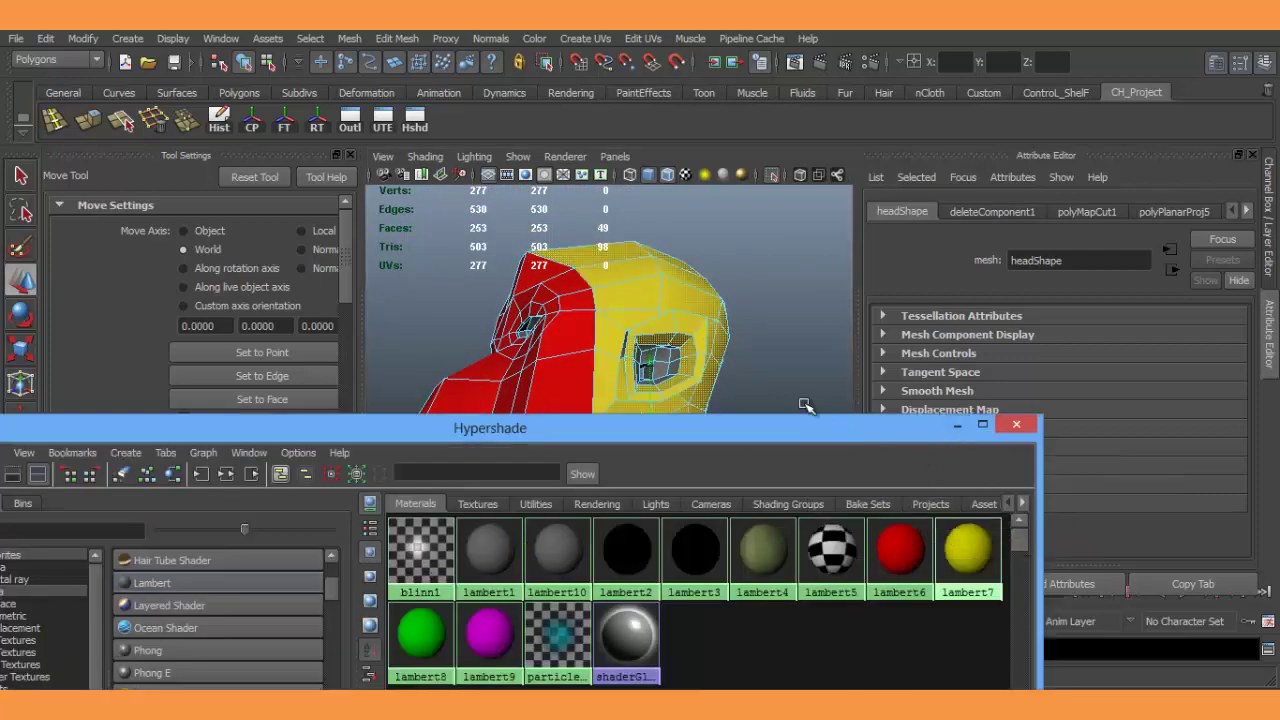
{"action": "left_click_drag", "start_coordinate": [720, 362], "coordinate": [600, 365], "text": "alt"}
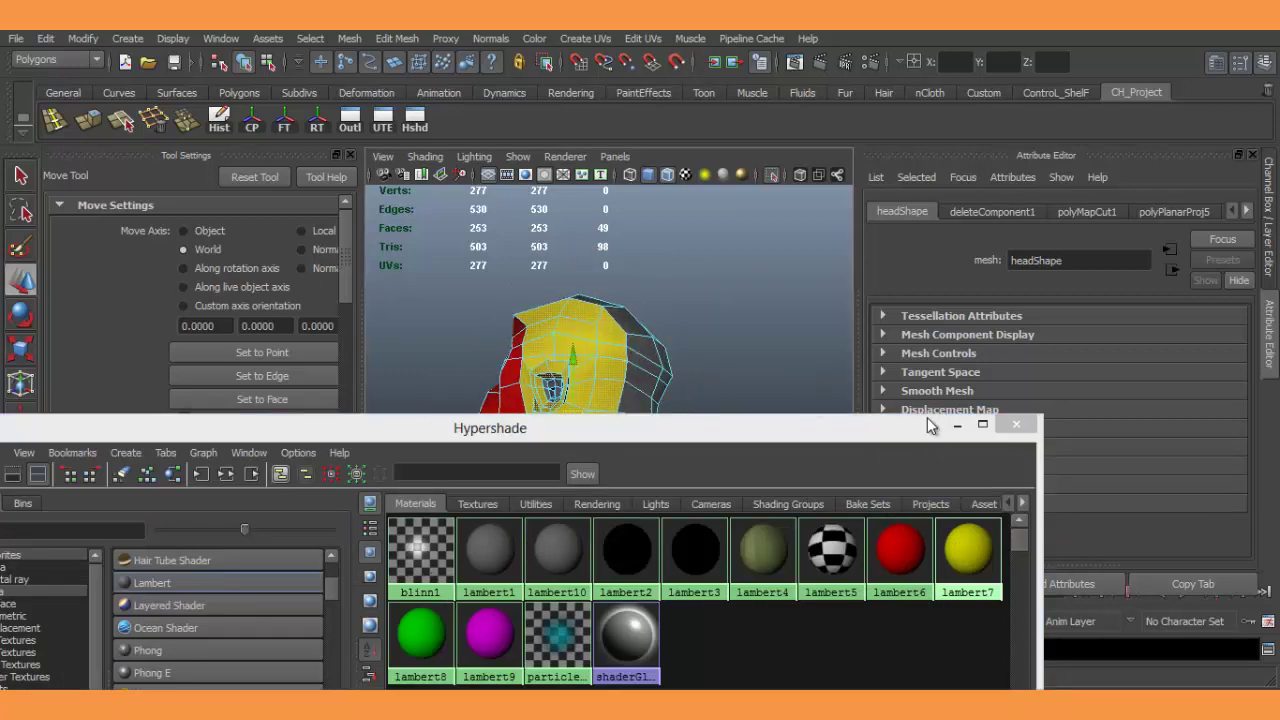
{"action": "left_click", "coordinate": [957, 426]}
Select the 20 back-of-head faces and restore the Hypershade.
{"action": "mouse_move", "coordinate": [600, 420]}
{"action": "left_mouse_down", "text": "alt"}
{"action": "mouse_move", "coordinate": [523, 429]}
{"action": "mouse_move", "coordinate": [509, 464]}
{"action": "mouse_move", "coordinate": [517, 400]}
{"action": "mouse_move", "coordinate": [503, 443]}
{"action": "mouse_move", "coordinate": [493, 404]}
{"action": "mouse_move", "coordinate": [617, 376]}
{"action": "mouse_move", "coordinate": [623, 337]}
{"action": "left_mouse_up", "text": "alt"}
{"action": "right_click_drag", "start_coordinate": [622, 334], "coordinate": [620, 374]}
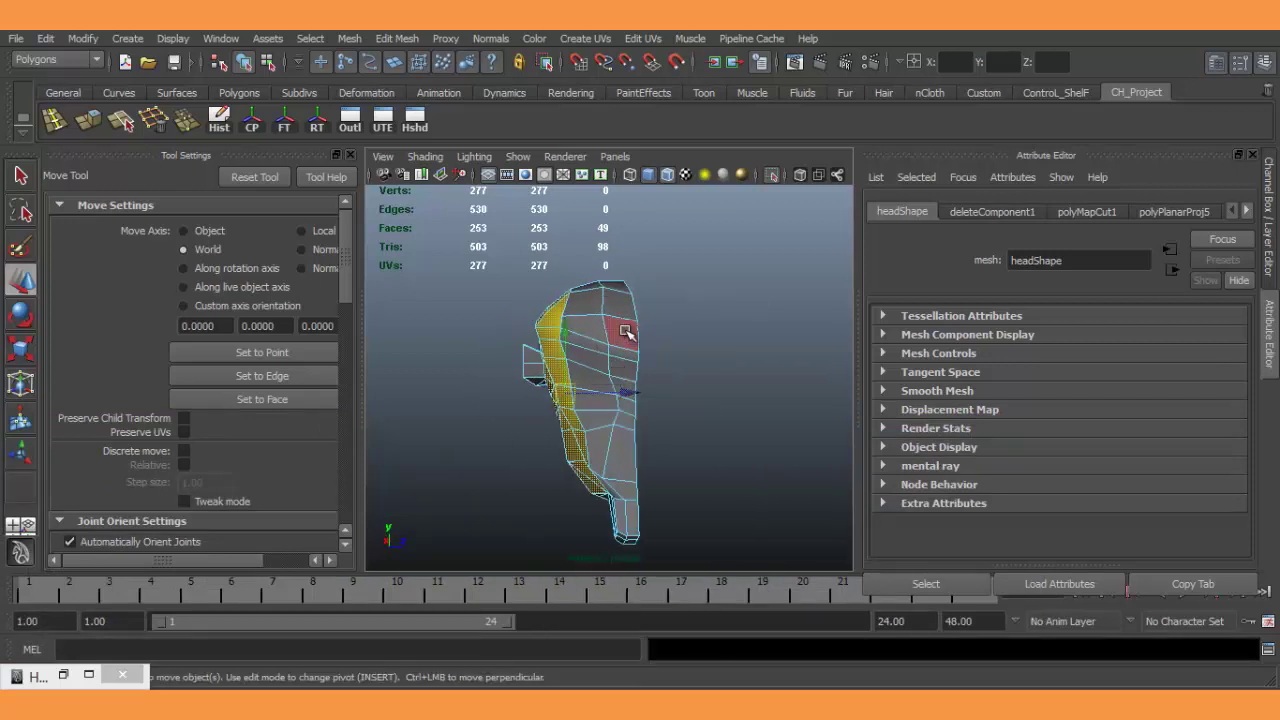
{"action": "left_click", "coordinate": [621, 313]}
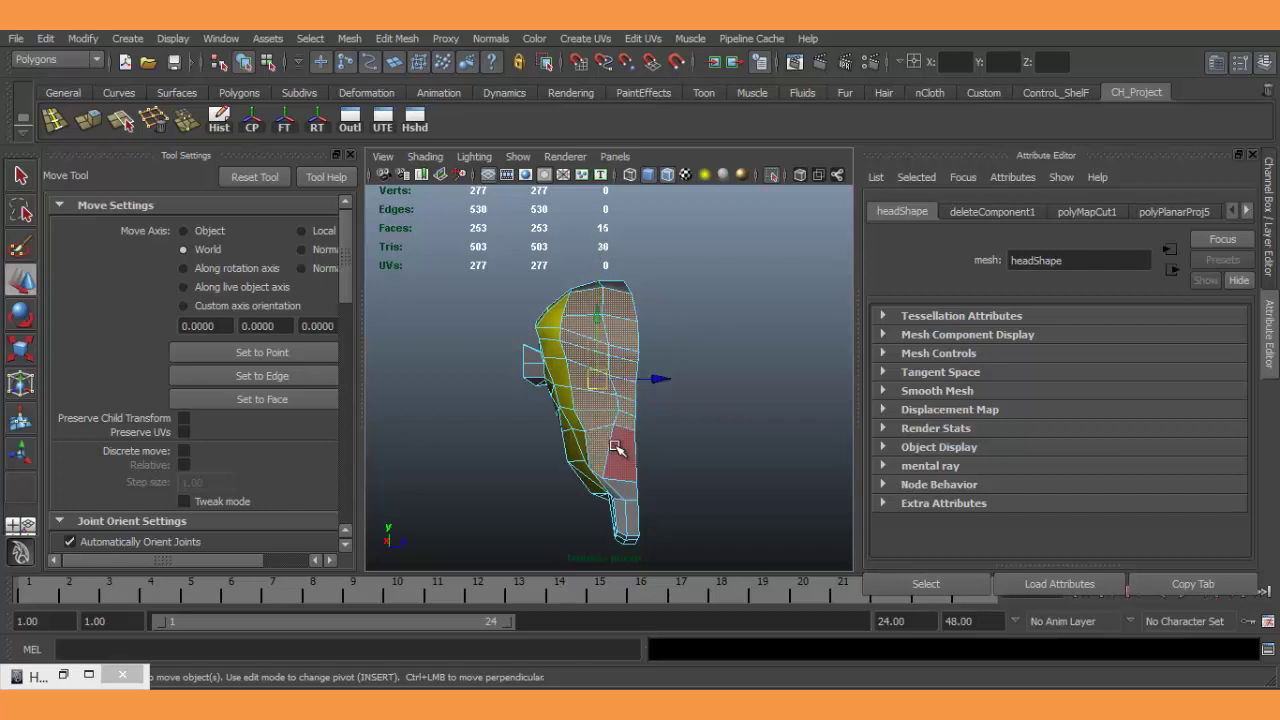
{"action": "scroll", "coordinate": [672, 476], "scroll_direction": "up", "scroll_amount": 2}
{"action": "scroll", "coordinate": [676, 440], "scroll_direction": "up", "scroll_amount": 2}
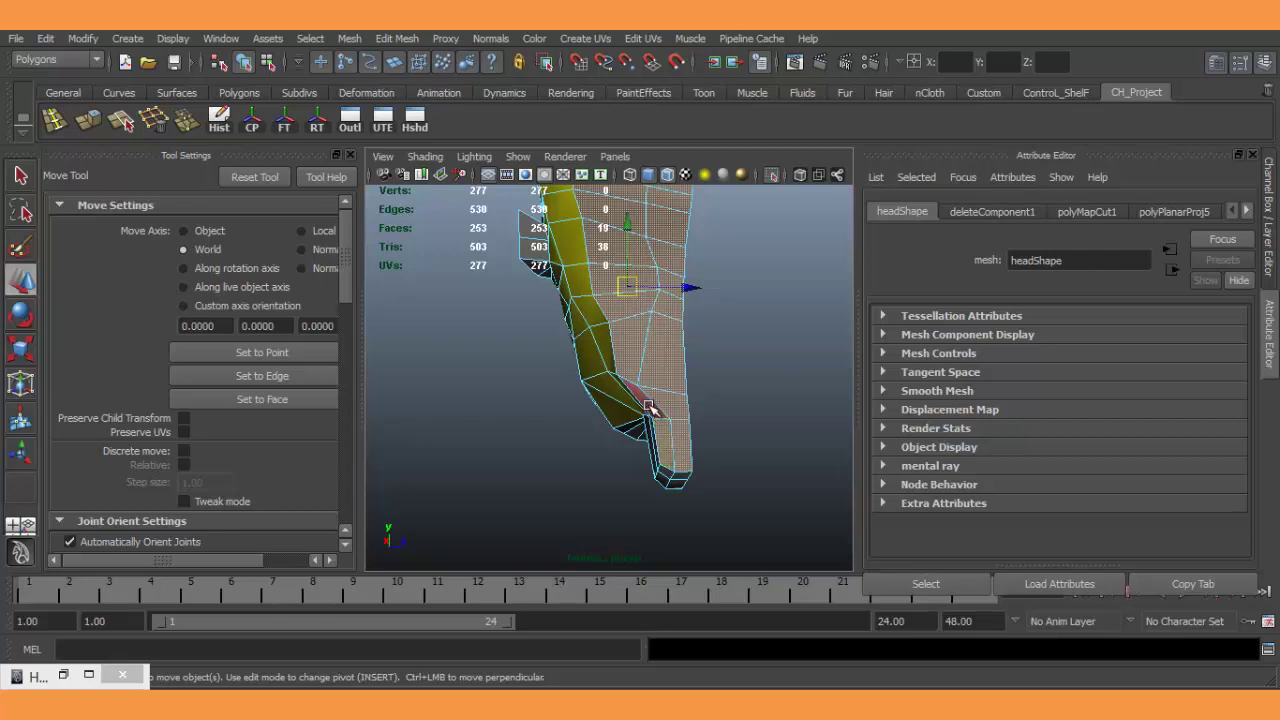
{"action": "left_click_drag", "start_coordinate": [641, 418], "coordinate": [700, 414], "text": "alt"}
{"action": "scroll", "coordinate": [663, 366], "scroll_direction": "down", "scroll_amount": 2}
{"action": "left_click_drag", "start_coordinate": [663, 366], "coordinate": [609, 426], "text": "alt"}
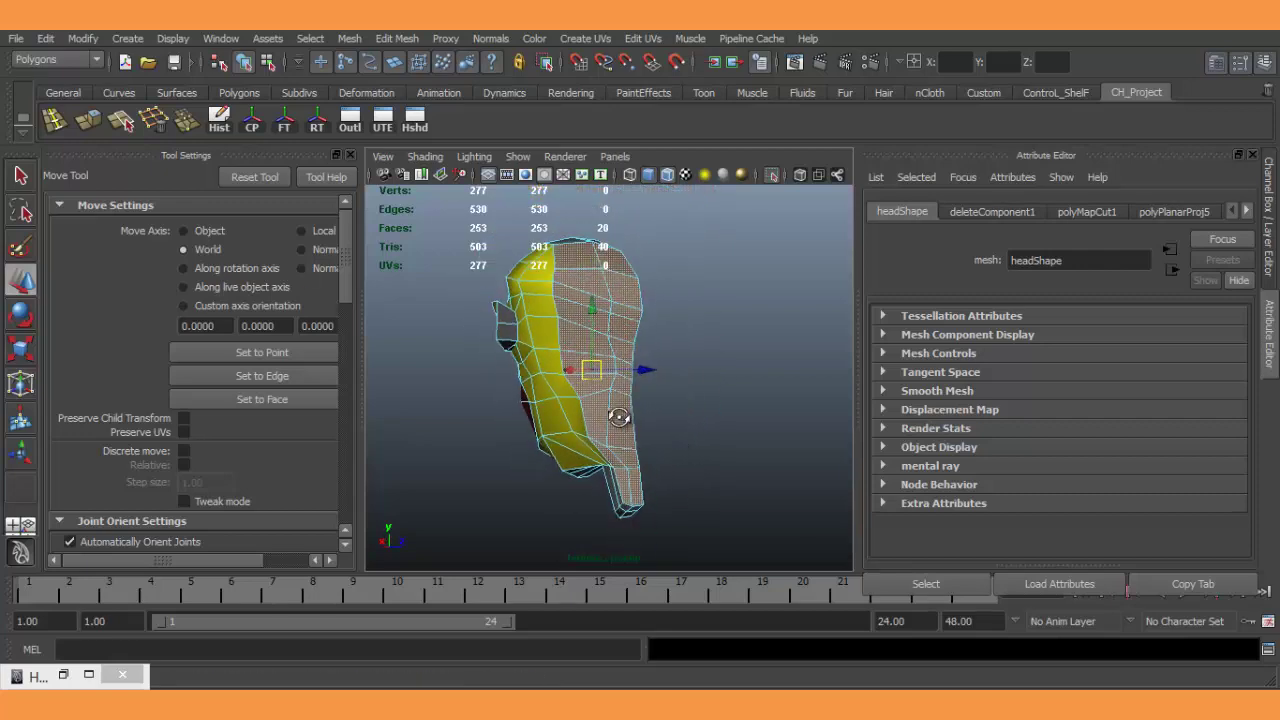
{"action": "left_click", "coordinate": [64, 676]}
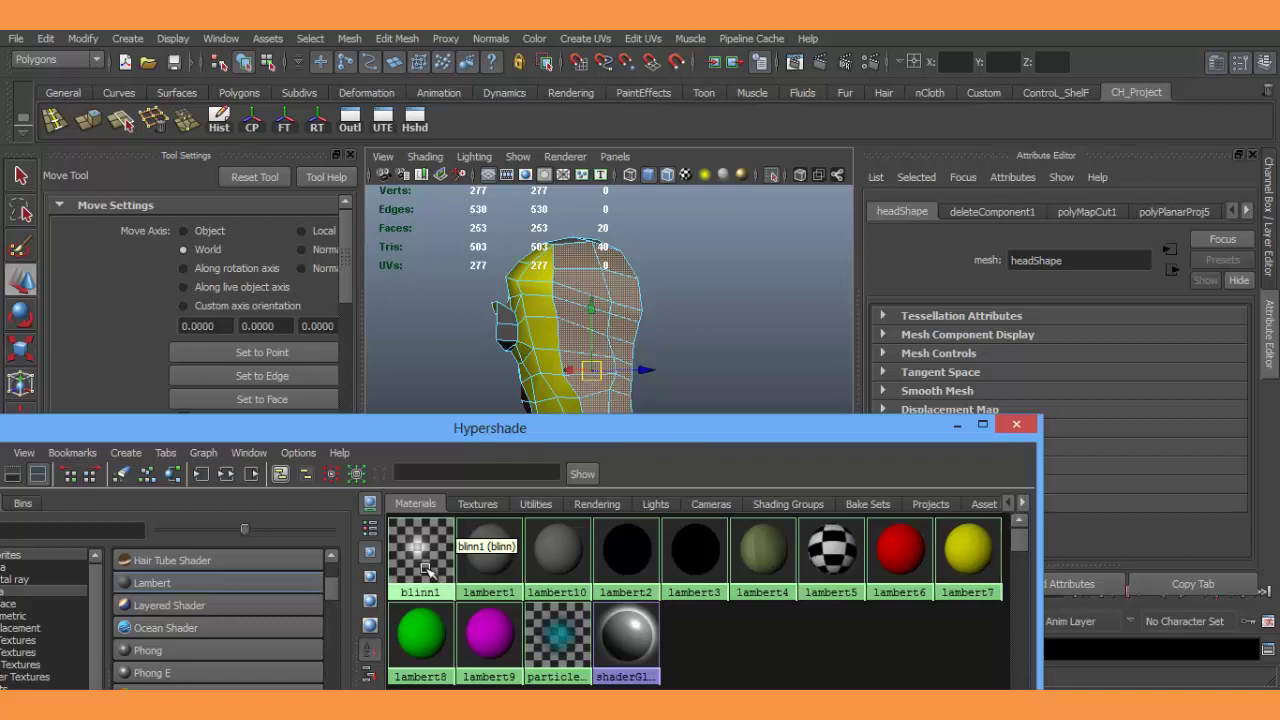
Assign magenta lambert9 to the back-of-head faces and a face near the ear.
{"action": "right_click_drag", "start_coordinate": [487, 627], "coordinate": [473, 420]}
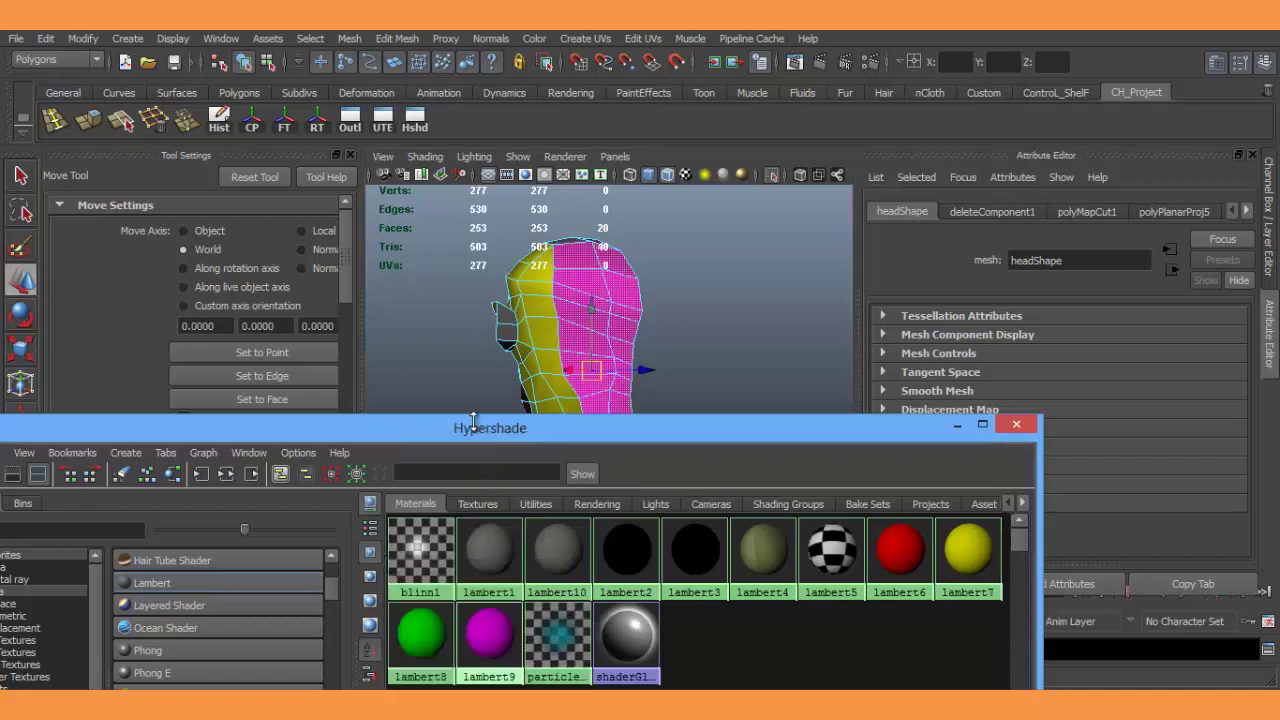
{"action": "left_click", "coordinate": [502, 320]}
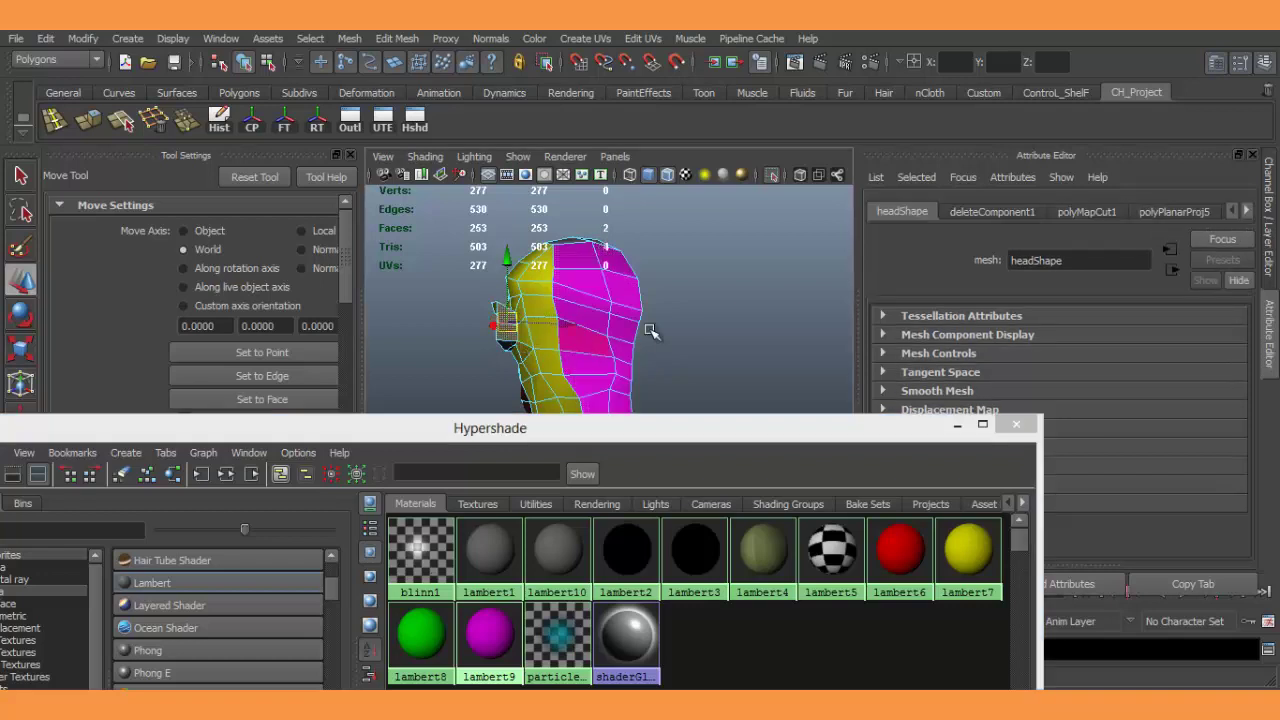
{"action": "left_click_drag", "start_coordinate": [650, 331], "coordinate": [636, 342], "text": "alt"}
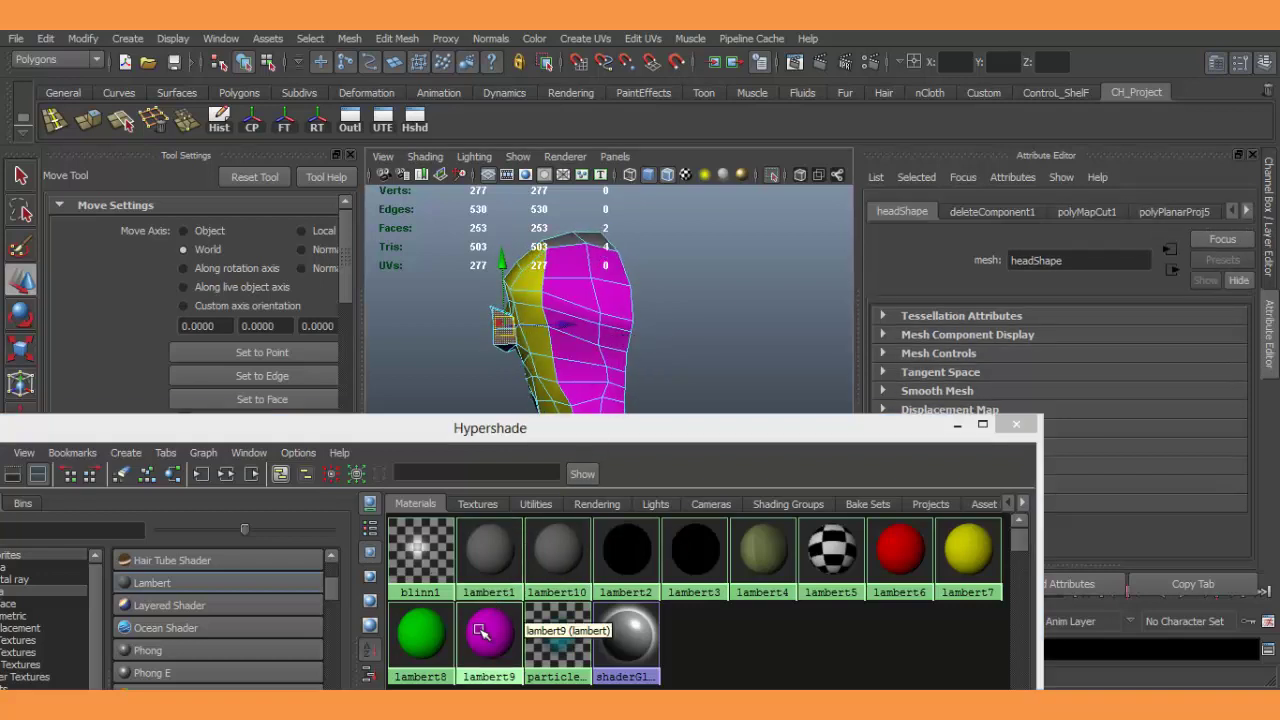
{"action": "right_click_drag", "start_coordinate": [480, 632], "coordinate": [593, 430]}
{"action": "left_click", "coordinate": [955, 428]}
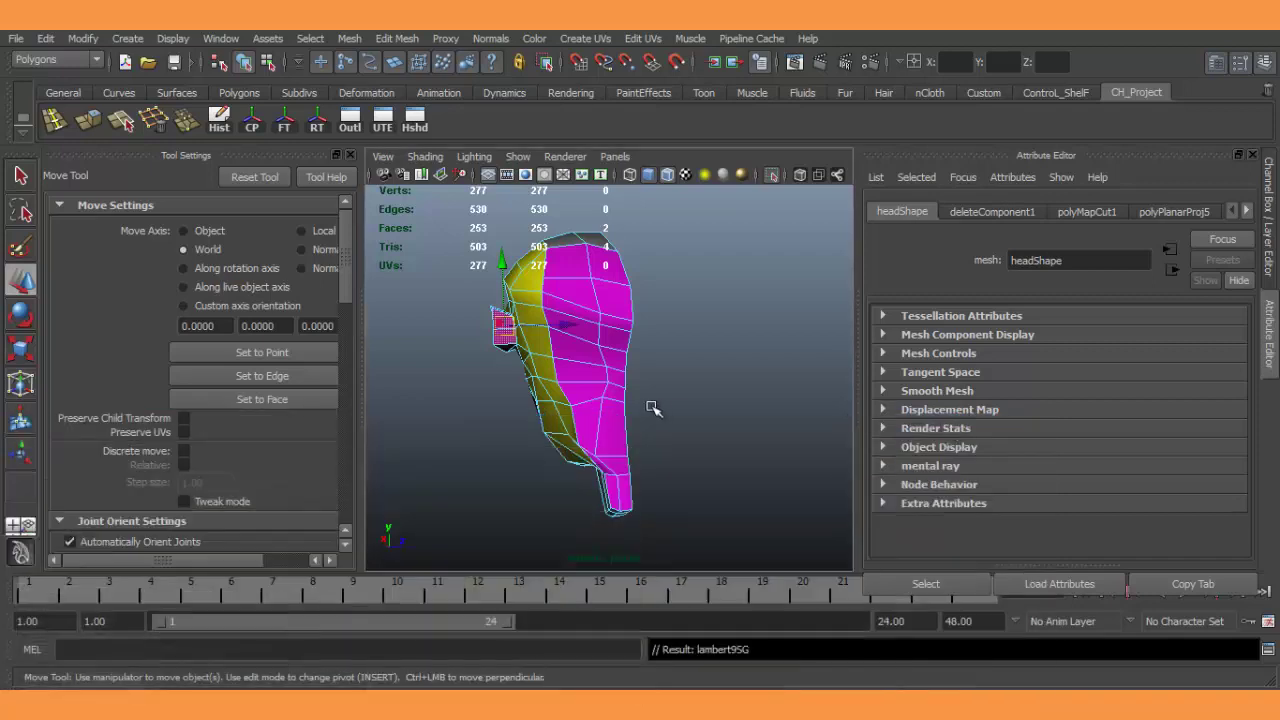
Zoom in on the neck and select 4 neck faces.
{"action": "mouse_move", "coordinate": [652, 406]}
{"action": "left_mouse_down", "text": "alt"}
{"action": "mouse_move", "coordinate": [729, 363]}
{"action": "mouse_move", "coordinate": [689, 321]}
{"action": "mouse_move", "coordinate": [654, 432]}
{"action": "mouse_move", "coordinate": [648, 373]}
{"action": "left_mouse_up", "text": "alt"}
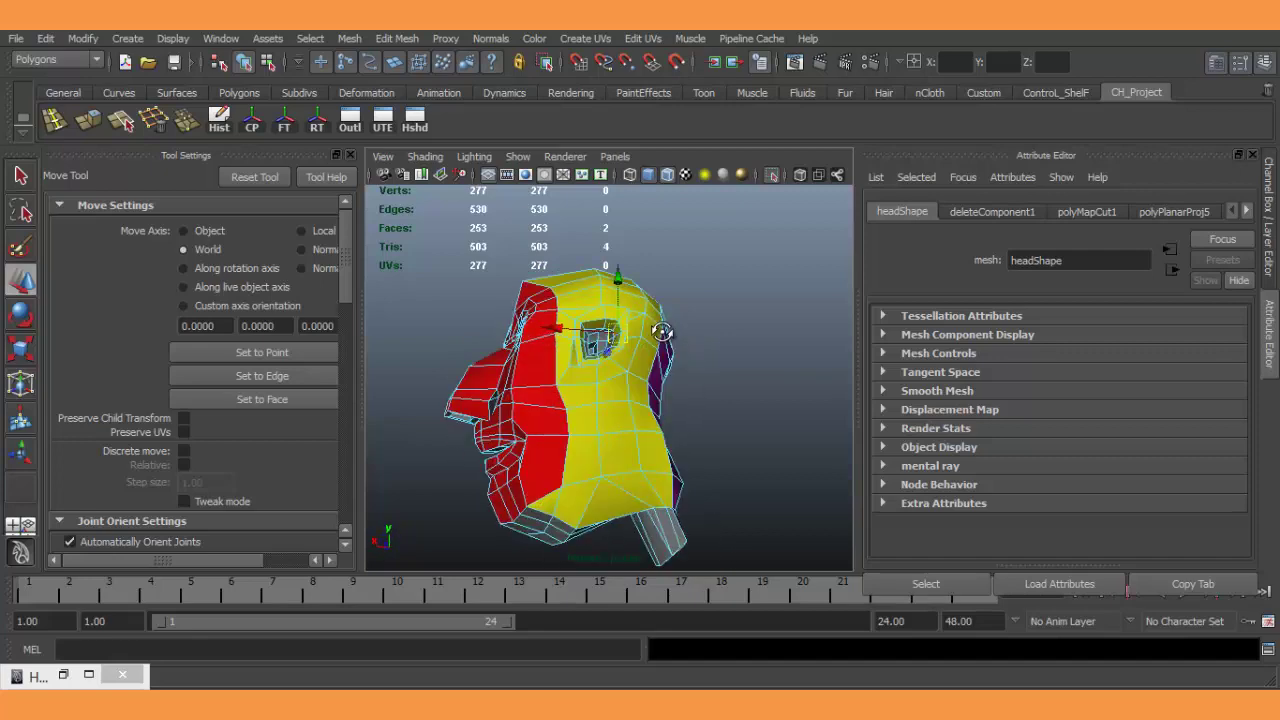
{"action": "right_click_drag", "start_coordinate": [648, 373], "coordinate": [722, 450], "text": "alt"}
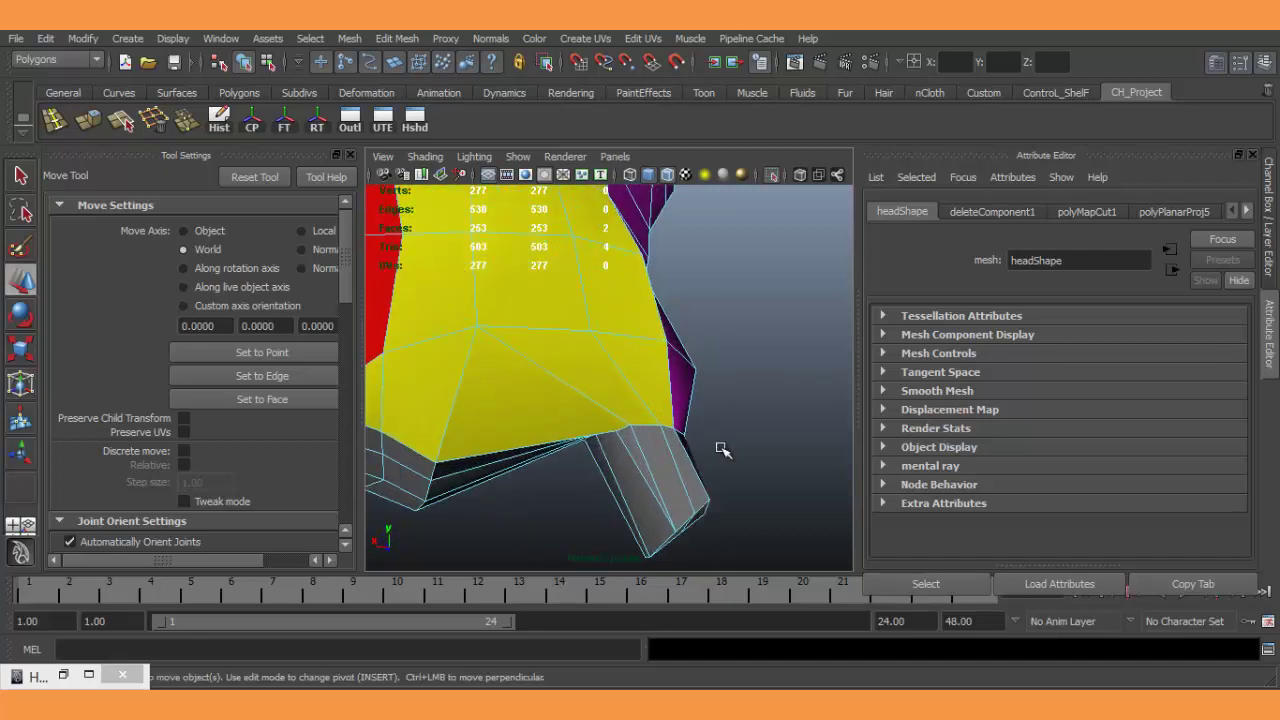
{"action": "left_click_drag", "start_coordinate": [686, 432], "coordinate": [666, 443], "text": "alt"}
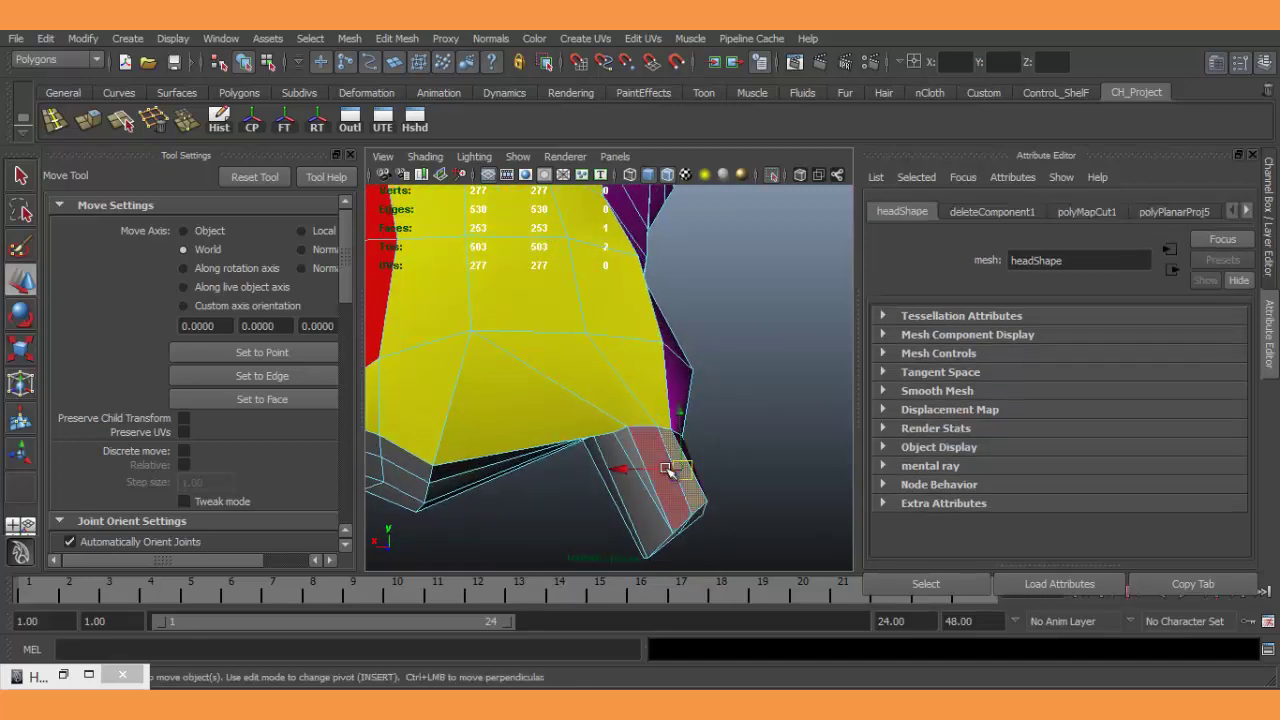
{"action": "left_click", "coordinate": [648, 455]}
{"action": "left_click", "coordinate": [614, 450], "text": "shift"}
{"action": "left_click_drag", "start_coordinate": [614, 450], "coordinate": [666, 472], "text": "alt"}
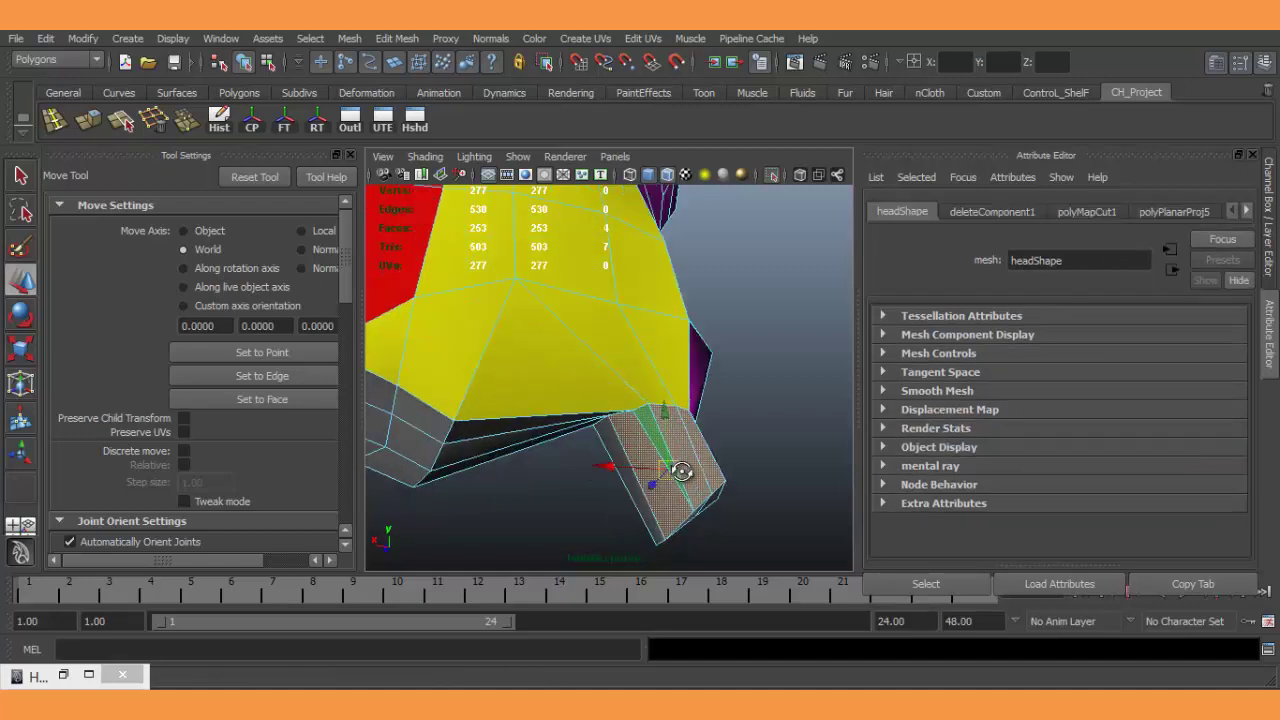
{"action": "right_click_drag", "start_coordinate": [666, 472], "coordinate": [630, 466], "text": "alt"}
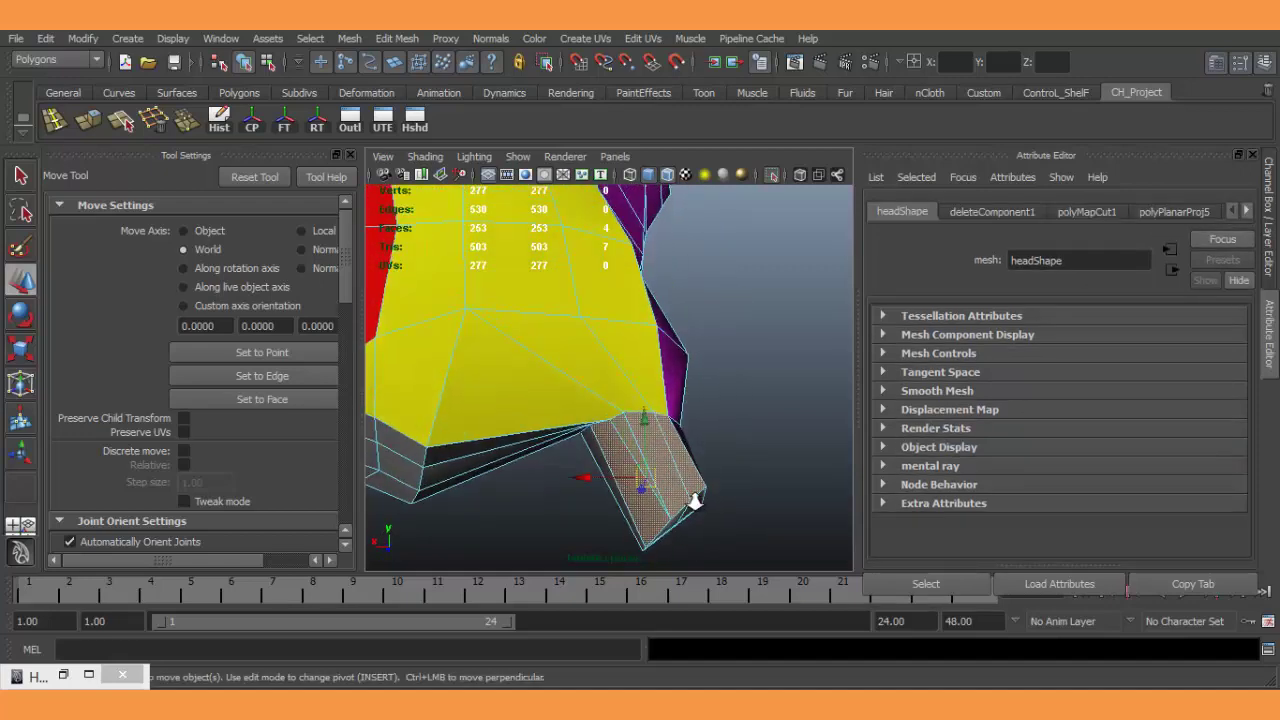
{"action": "left_click_drag", "start_coordinate": [630, 466], "coordinate": [588, 462], "text": "alt"}
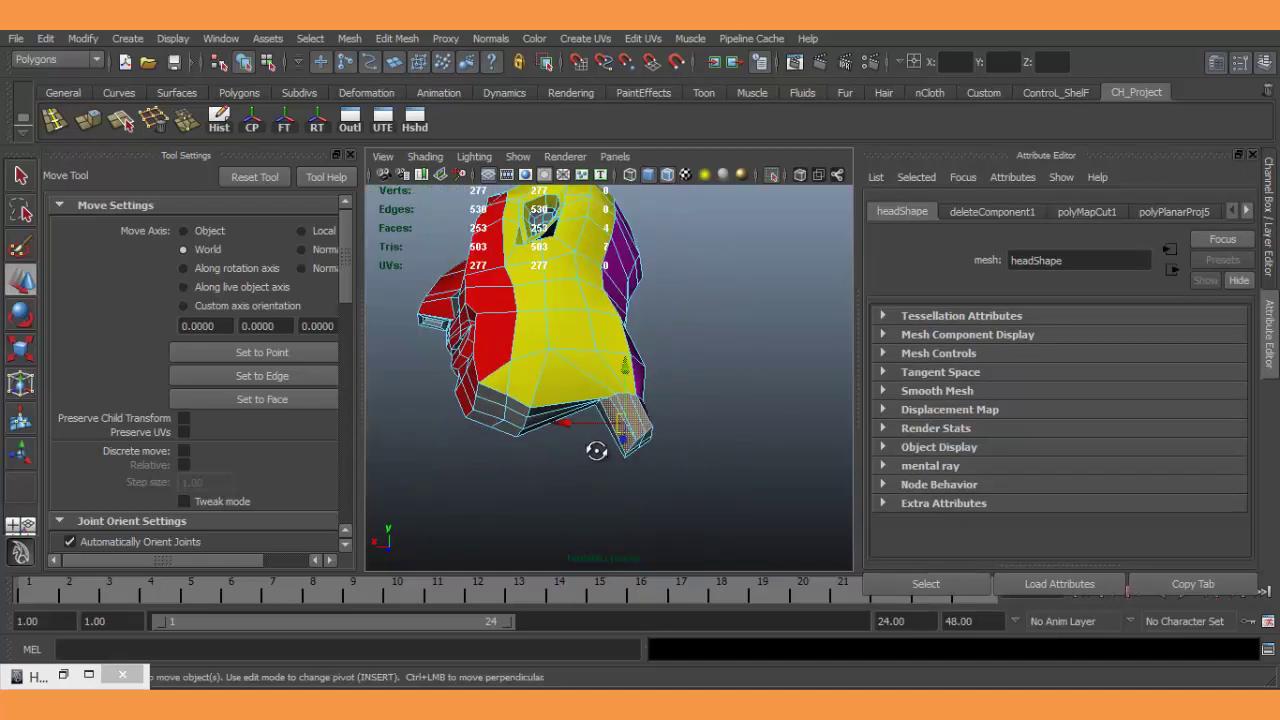
Assign yellow lambert7 to the selected neck faces.
{"action": "left_click", "coordinate": [85, 672]}
{"action": "right_click", "coordinate": [970, 545]}
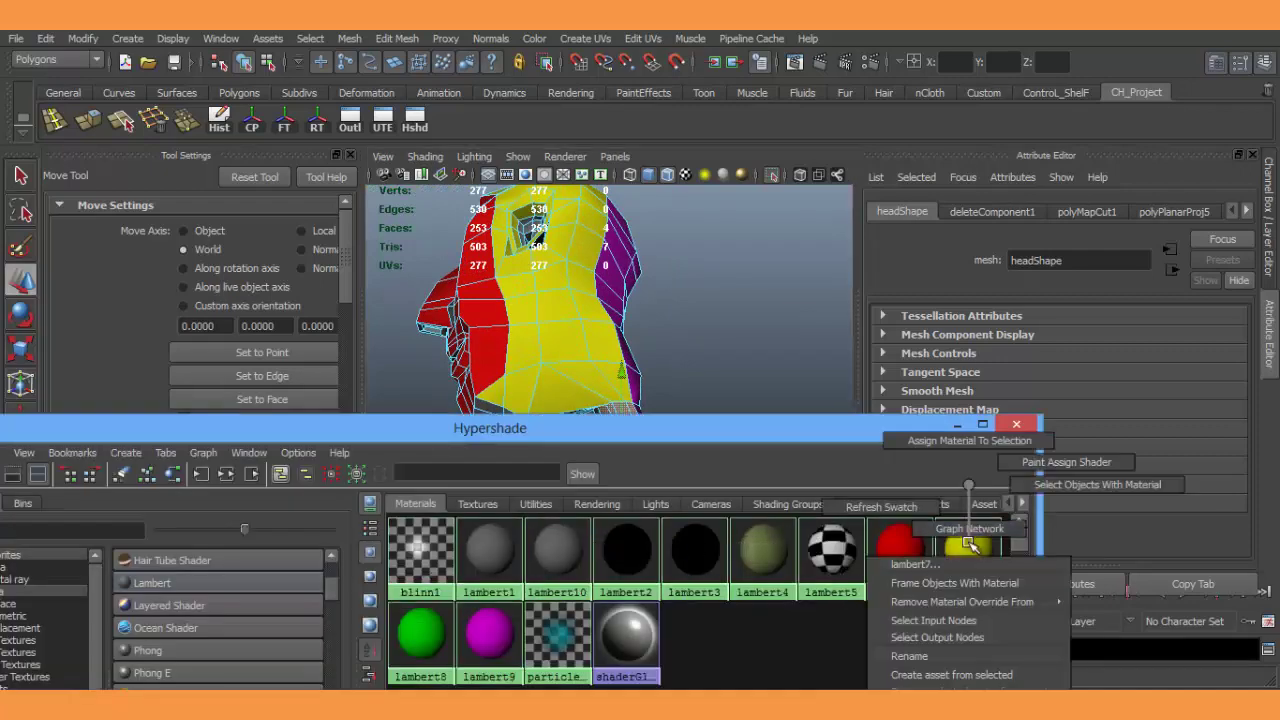
{"action": "left_click", "coordinate": [969, 440]}
{"action": "mouse_move", "coordinate": [543, 355]}
{"action": "left_mouse_down", "text": "alt"}
{"action": "mouse_move", "coordinate": [571, 280]}
{"action": "mouse_move", "coordinate": [602, 265]}
{"action": "mouse_move", "coordinate": [614, 224]}
{"action": "left_mouse_up", "text": "alt"}
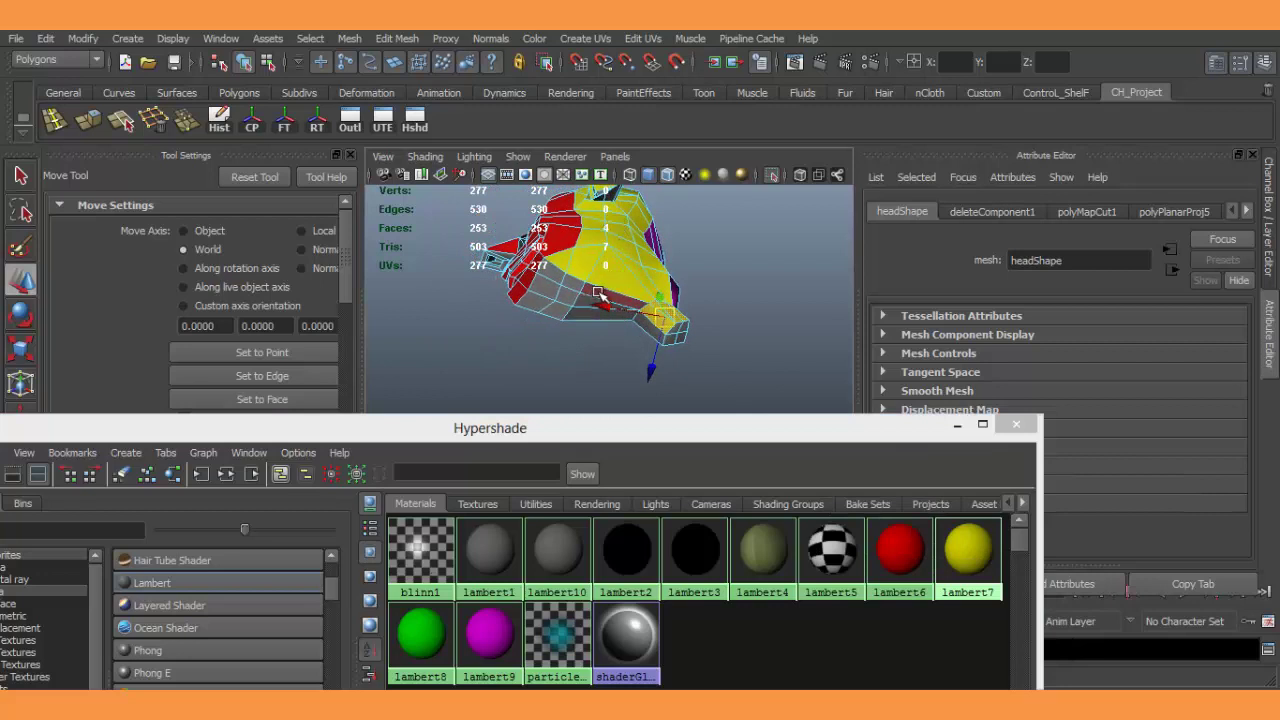
Give the faces under the head the green lambert8 material.
{"action": "mouse_move", "coordinate": [598, 292]}
{"action": "left_mouse_down", "text": "alt"}
{"action": "mouse_move", "coordinate": [551, 293]}
{"action": "mouse_move", "coordinate": [561, 309]}
{"action": "left_mouse_up", "text": "alt"}
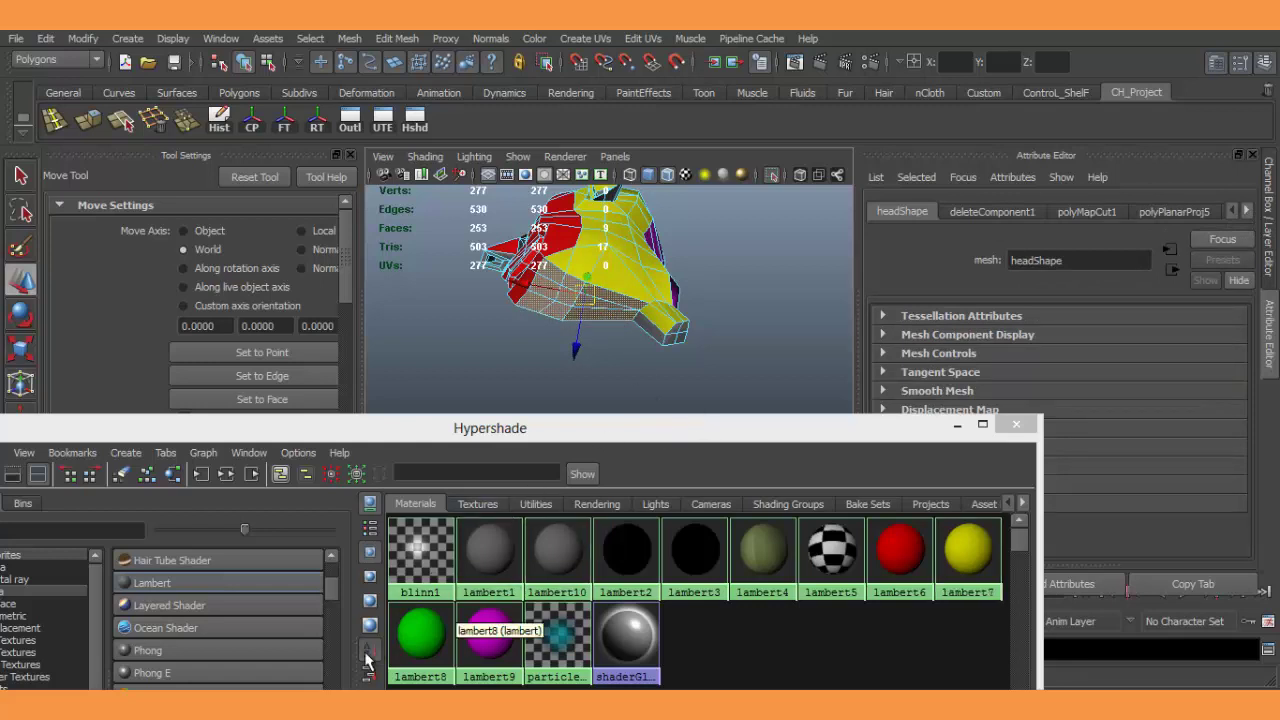
{"action": "right_click_drag", "start_coordinate": [422, 628], "coordinate": [415, 442]}
{"action": "left_click", "coordinate": [415, 441]}
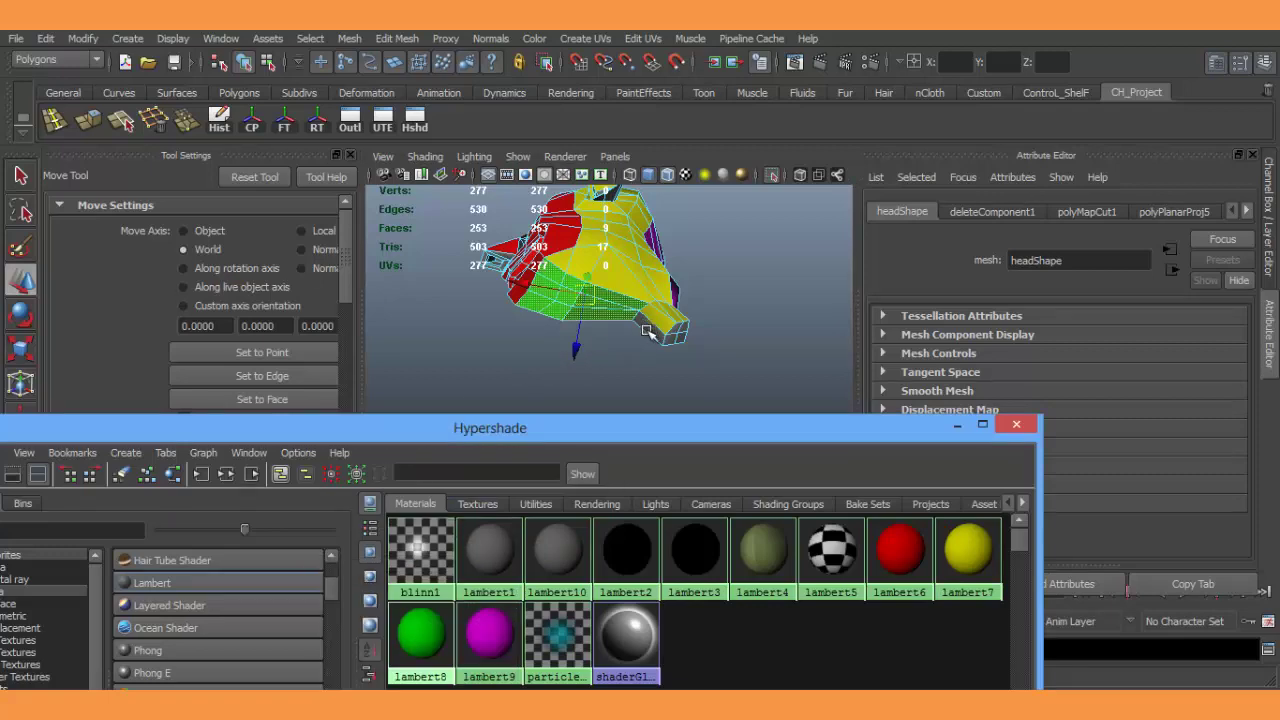
{"action": "mouse_move", "coordinate": [648, 333]}
{"action": "left_mouse_down", "text": "alt"}
{"action": "mouse_move", "coordinate": [681, 364]}
{"action": "mouse_move", "coordinate": [634, 380]}
{"action": "mouse_move", "coordinate": [677, 380]}
{"action": "mouse_move", "coordinate": [509, 434]}
{"action": "mouse_move", "coordinate": [524, 219]}
{"action": "mouse_move", "coordinate": [633, 341]}
{"action": "mouse_move", "coordinate": [600, 345]}
{"action": "left_mouse_up", "text": "alt"}
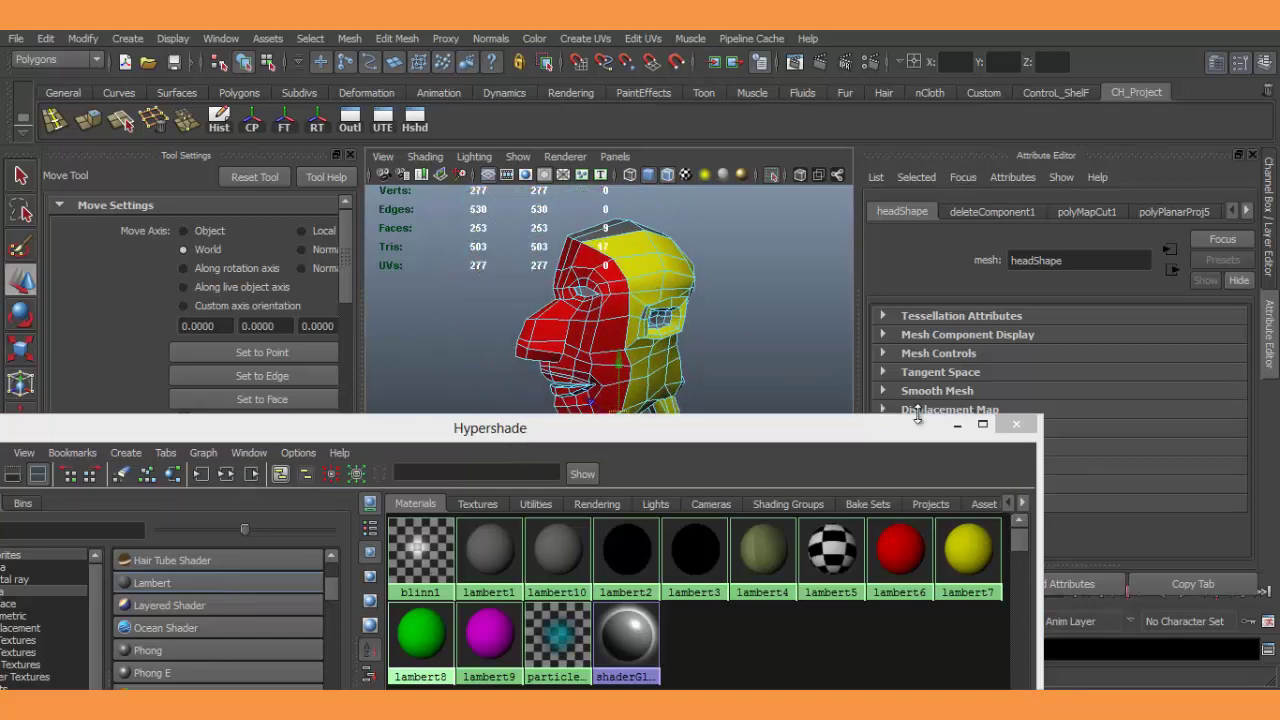
{"action": "left_click", "coordinate": [955, 428]}
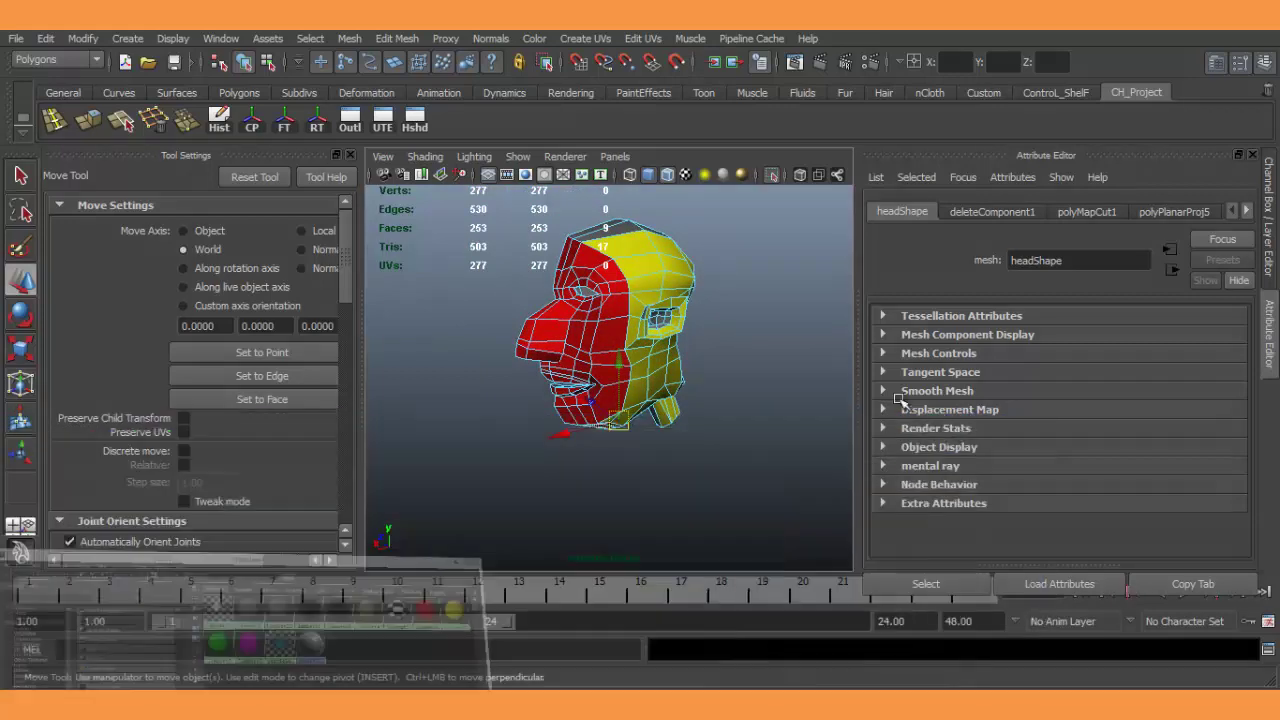
{"action": "right_click_drag", "start_coordinate": [648, 285], "coordinate": [655, 272]}
{"action": "left_click", "coordinate": [655, 272]}
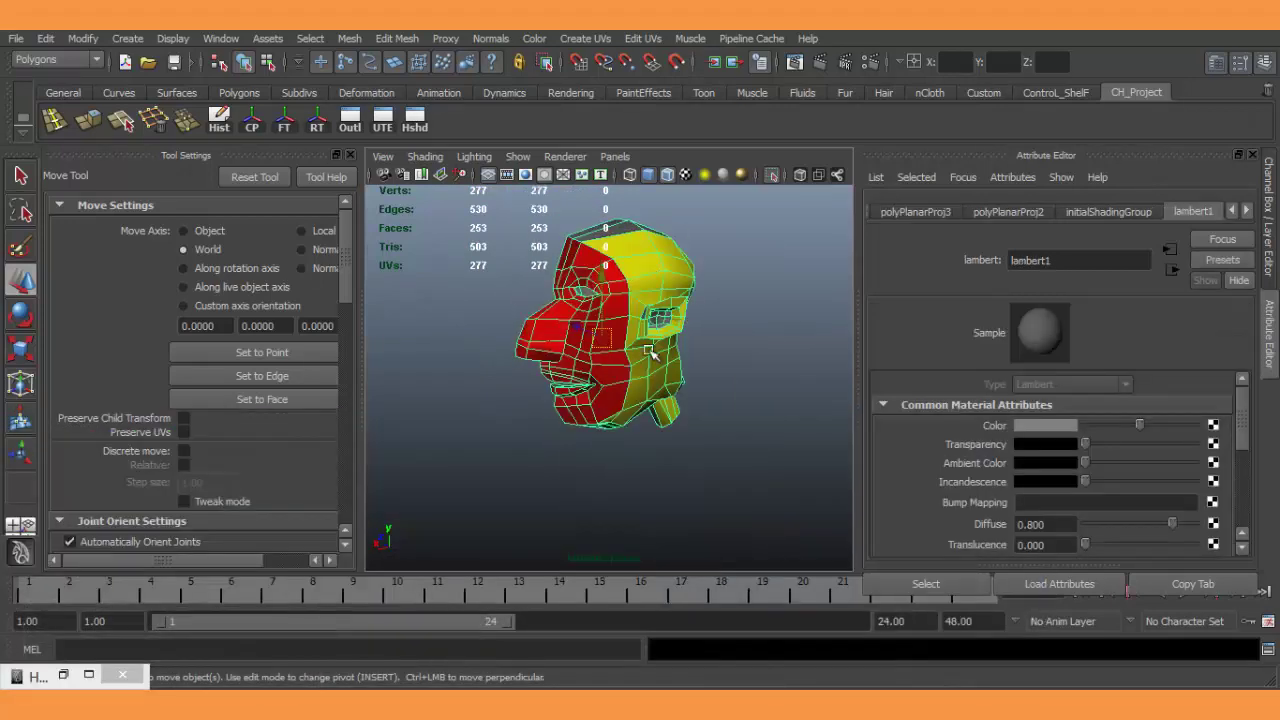
{"action": "left_click", "coordinate": [62, 676]}
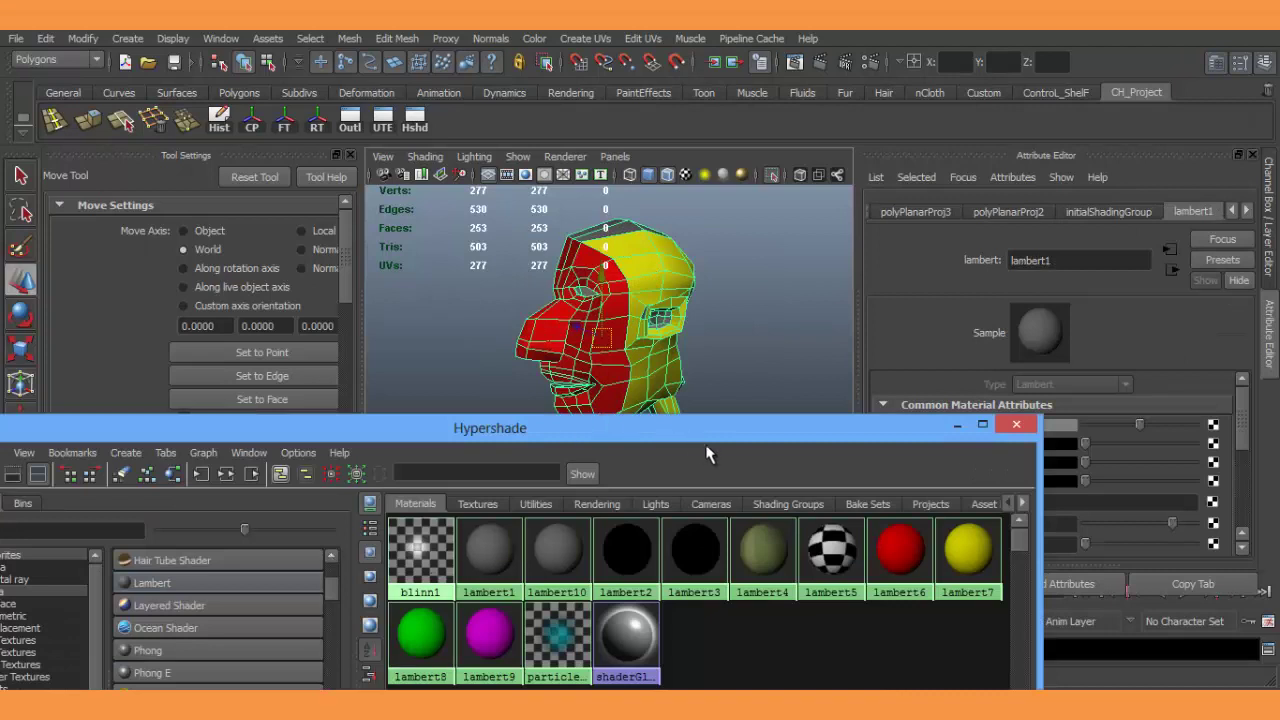
{"action": "left_click_drag", "start_coordinate": [714, 430], "coordinate": [656, 427]}
{"action": "mouse_move", "coordinate": [625, 354]}
{"action": "left_mouse_down", "text": "alt"}
{"action": "mouse_move", "coordinate": [708, 328]}
{"action": "mouse_move", "coordinate": [714, 306]}
{"action": "mouse_move", "coordinate": [763, 286]}
{"action": "left_mouse_up", "text": "alt"}
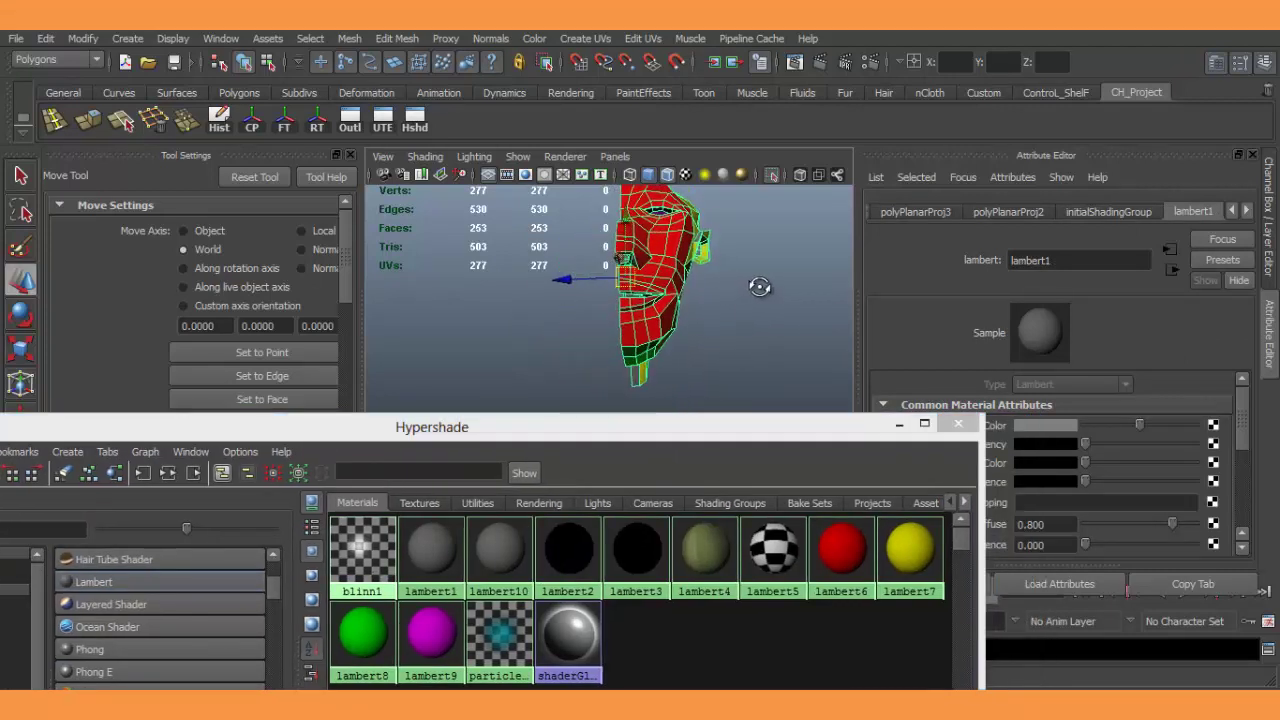
{"action": "mouse_move", "coordinate": [605, 262]}
{"action": "right_mouse_down", "text": "alt"}
{"action": "mouse_move", "coordinate": [714, 294]}
{"action": "mouse_move", "coordinate": [670, 310]}
{"action": "right_mouse_up", "text": "alt"}
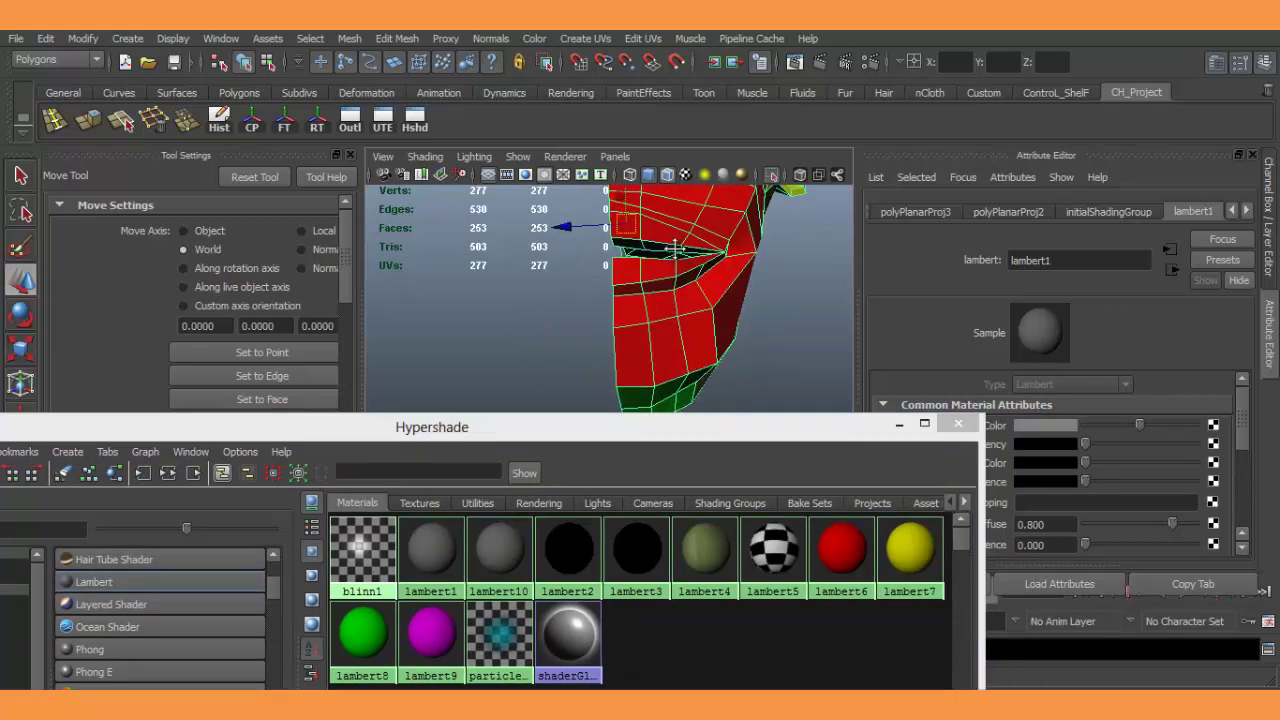
{"action": "right_click_drag", "start_coordinate": [676, 247], "coordinate": [614, 316], "text": "alt"}
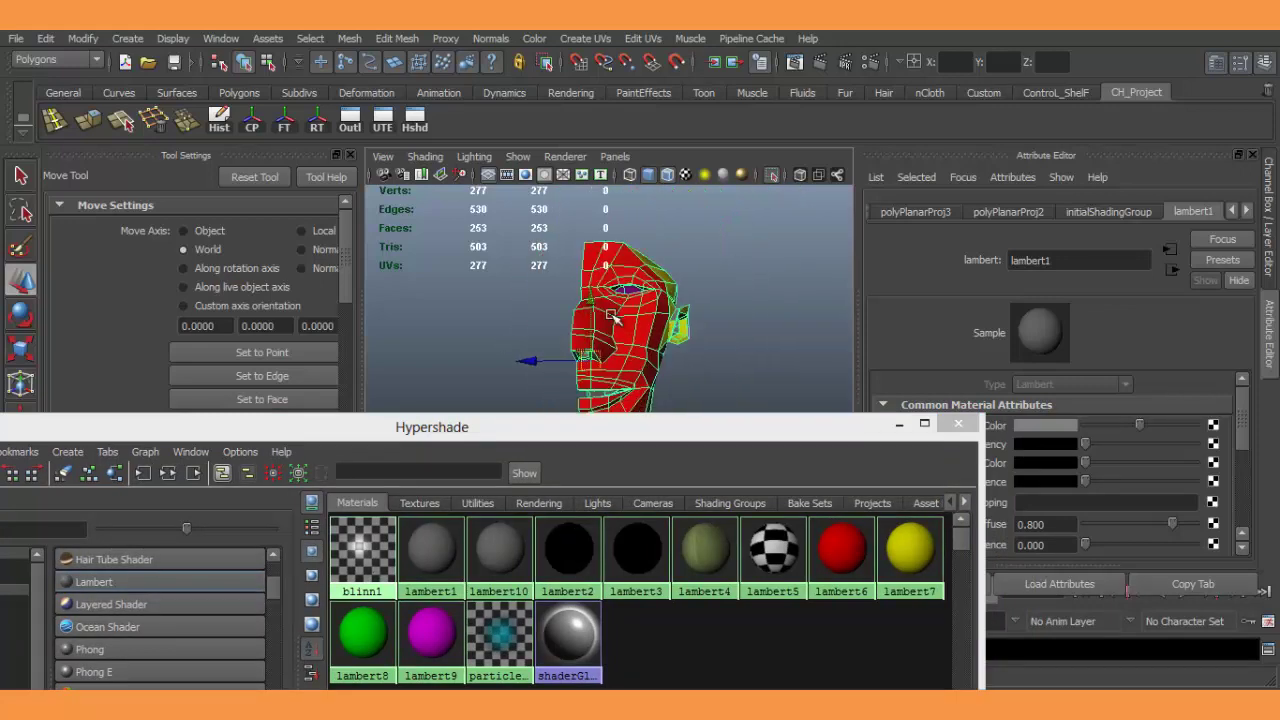
{"action": "left_click_drag", "start_coordinate": [614, 316], "coordinate": [632, 330], "text": "alt"}
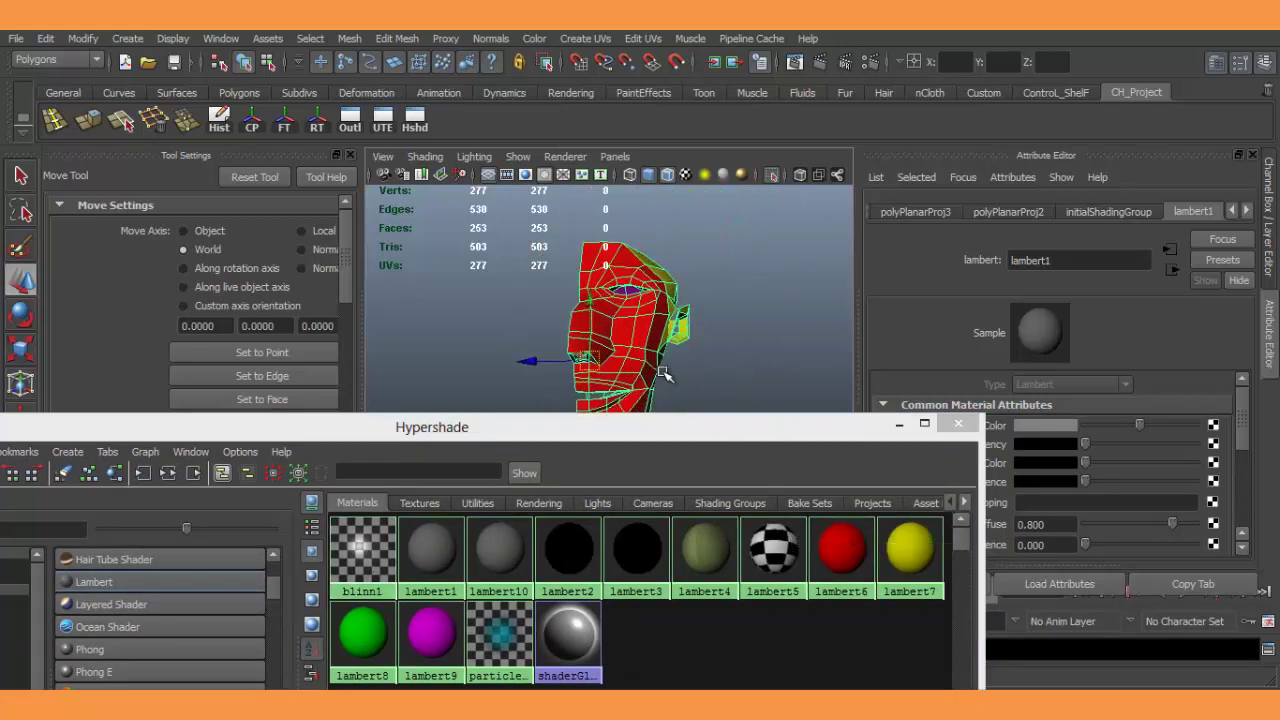
{"action": "right_click_drag", "start_coordinate": [665, 357], "coordinate": [659, 310], "text": "alt"}
{"action": "left_click_drag", "start_coordinate": [659, 310], "coordinate": [639, 318], "text": "alt"}
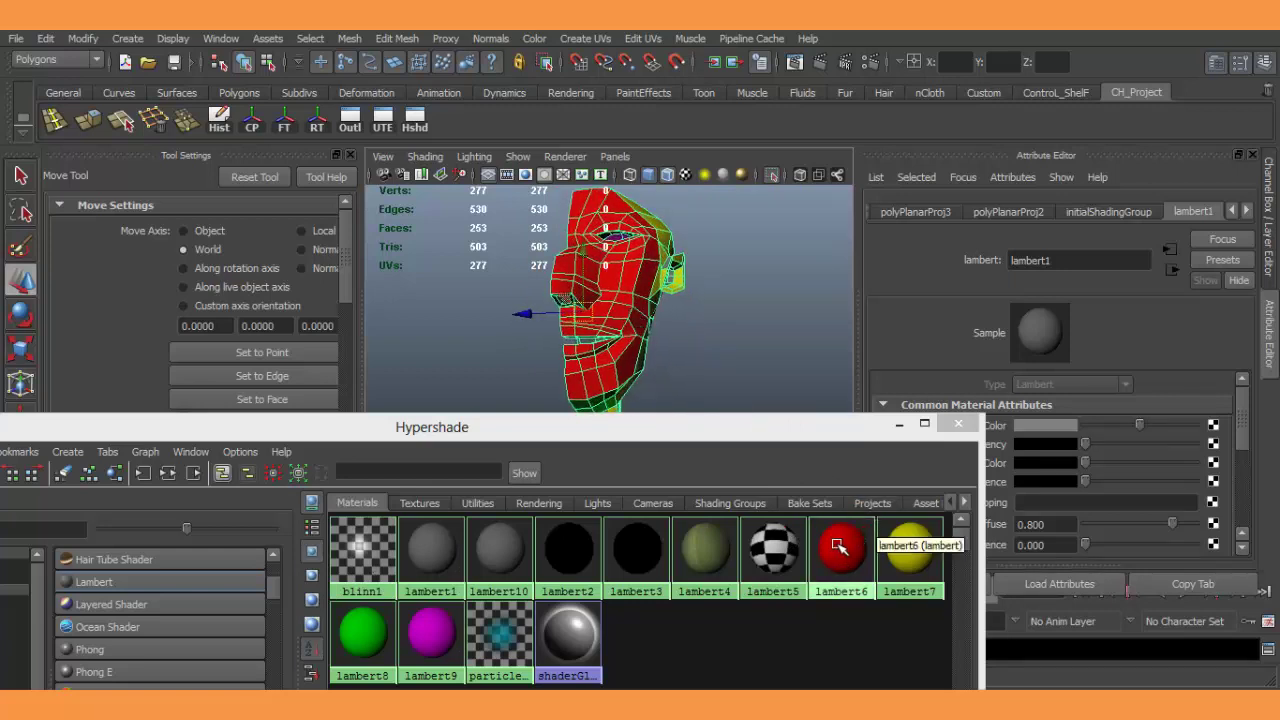
{"action": "mouse_move", "coordinate": [857, 552]}
{"action": "middle_mouse_down"}
{"action": "mouse_move", "coordinate": [866, 566]}
{"action": "mouse_move", "coordinate": [540, 370]}
{"action": "middle_mouse_up"}
{"action": "left_click_drag", "start_coordinate": [621, 345], "coordinate": [619, 340], "text": "alt"}
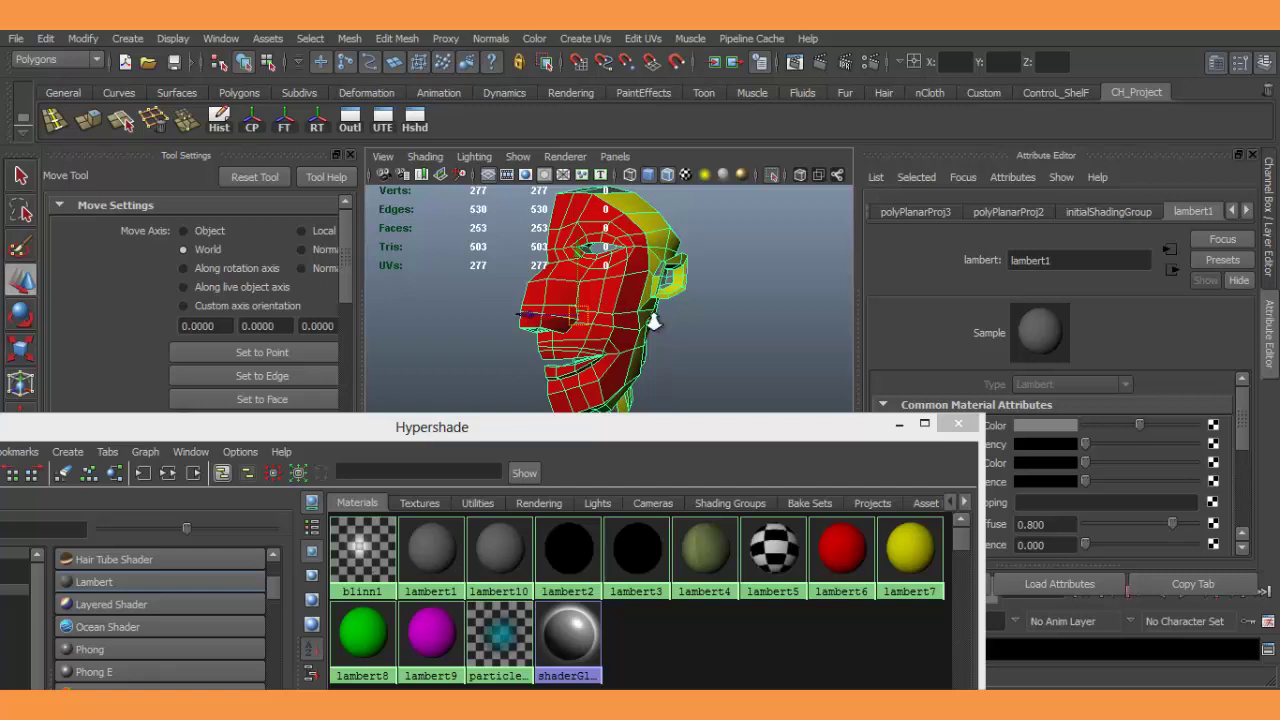
{"action": "left_click_drag", "start_coordinate": [652, 322], "coordinate": [648, 326], "text": "alt"}
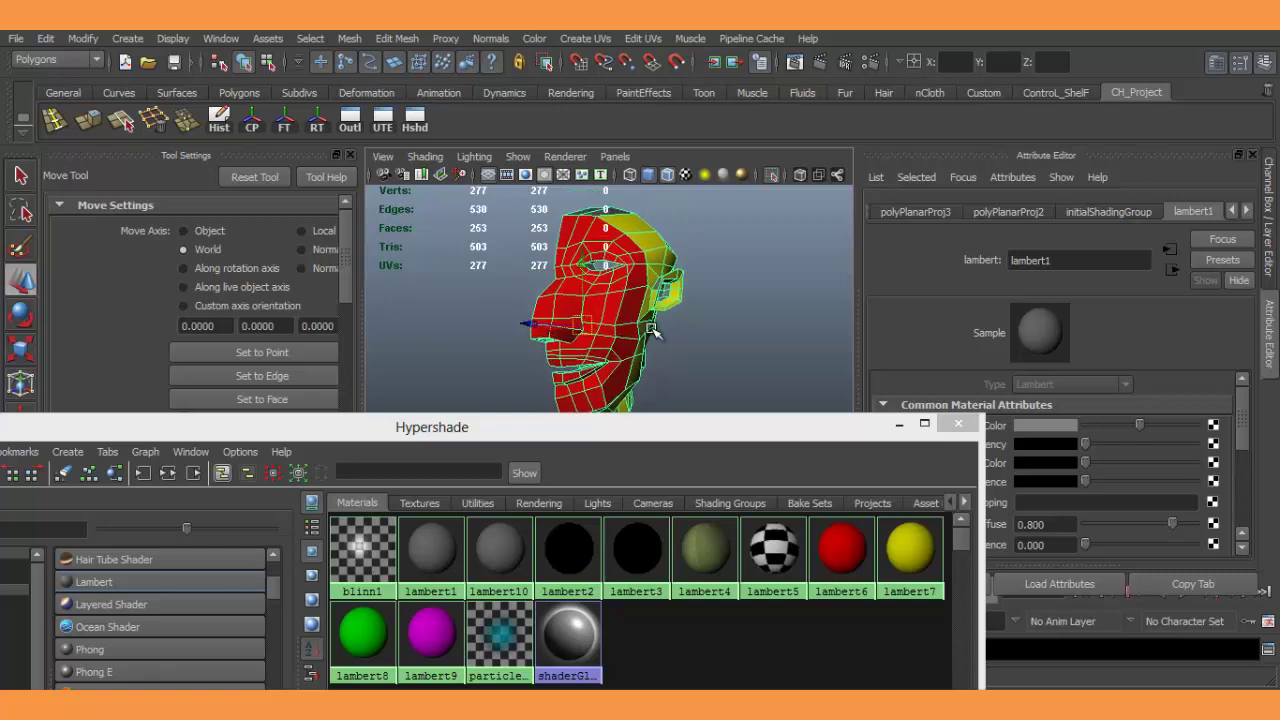